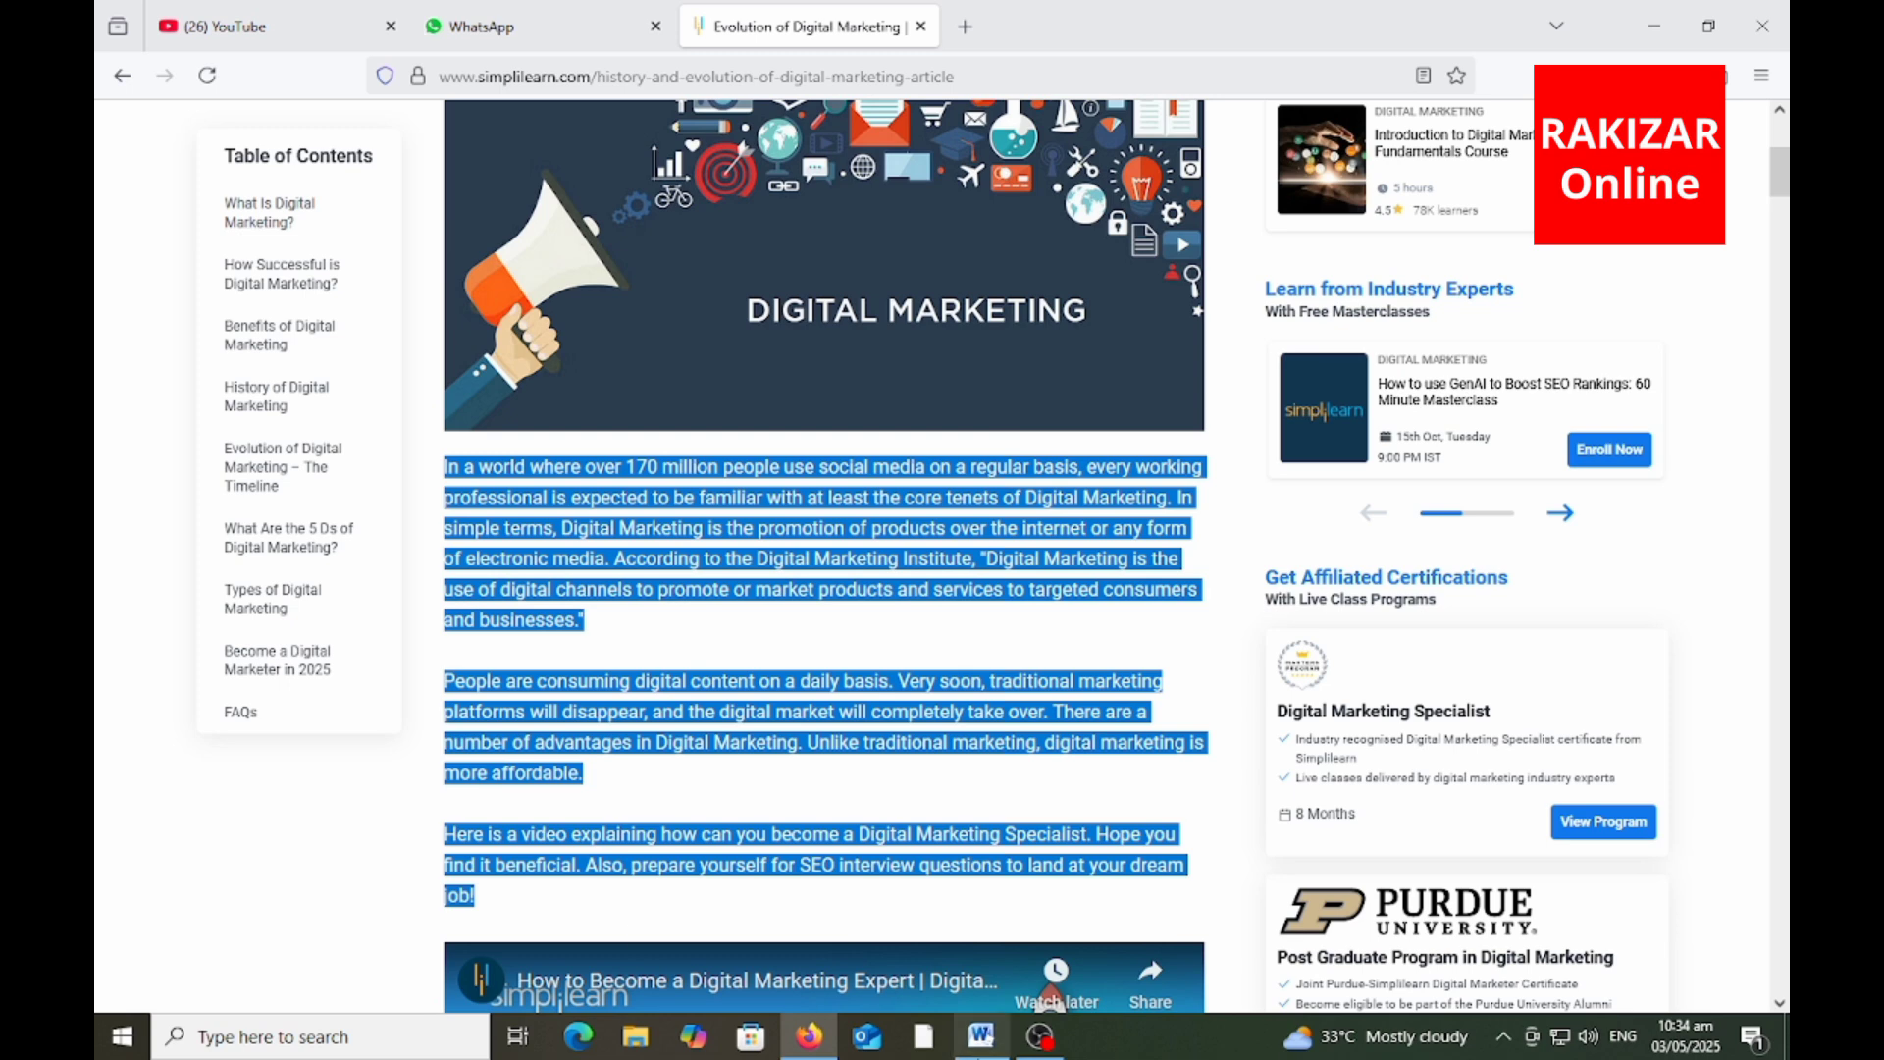
- Switch to Word, paste the copied digital marketing paragraphs on the second page and enlarge their text by four size increments
left_click(981, 1035)
type("In a world where over 170 million people use social media on a regular basis, every working professional is expected to be familiar with at least the core tenets of Digital Marketing. In simple terms, Digital Marketing is the promotion of products over the internet or any form of electronic media. According to the Digital Marketing Institute, \"Digital Marketing is the use of digital channels to promote or market products and services to targeted consumers and businesses.\"  People are consuming digital content on a daily basis. Very soon, traditional marketing platforms will disappear, and the digital market will completely take over. There are a number of advantages in Digital Marketing. Unlike traditional marketing, digital marketing is more affordable.  Here is a video explaining how can you become a Digital Marketing Specialist. Hope you find it beneficial. Also, prepare yourself for SEO interview questions to land at your dream job!")
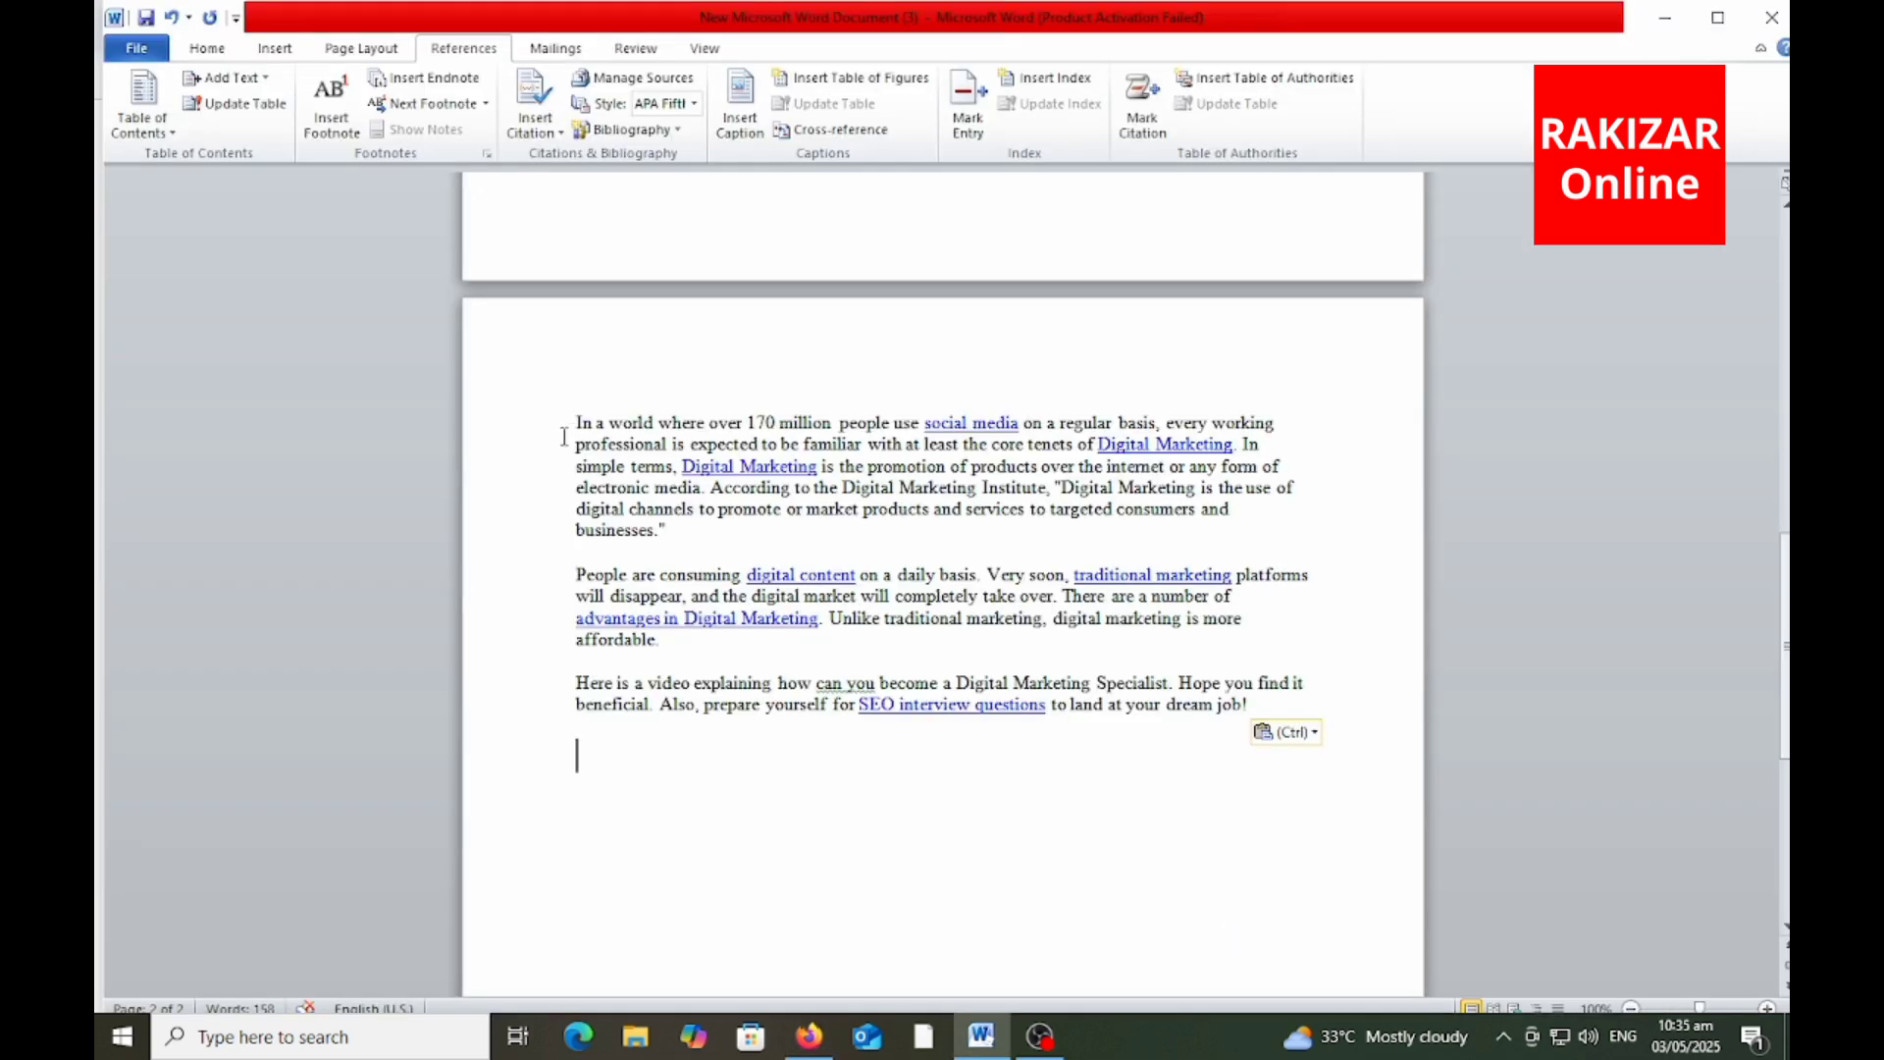
left_click_drag(576, 422, 1353, 744)
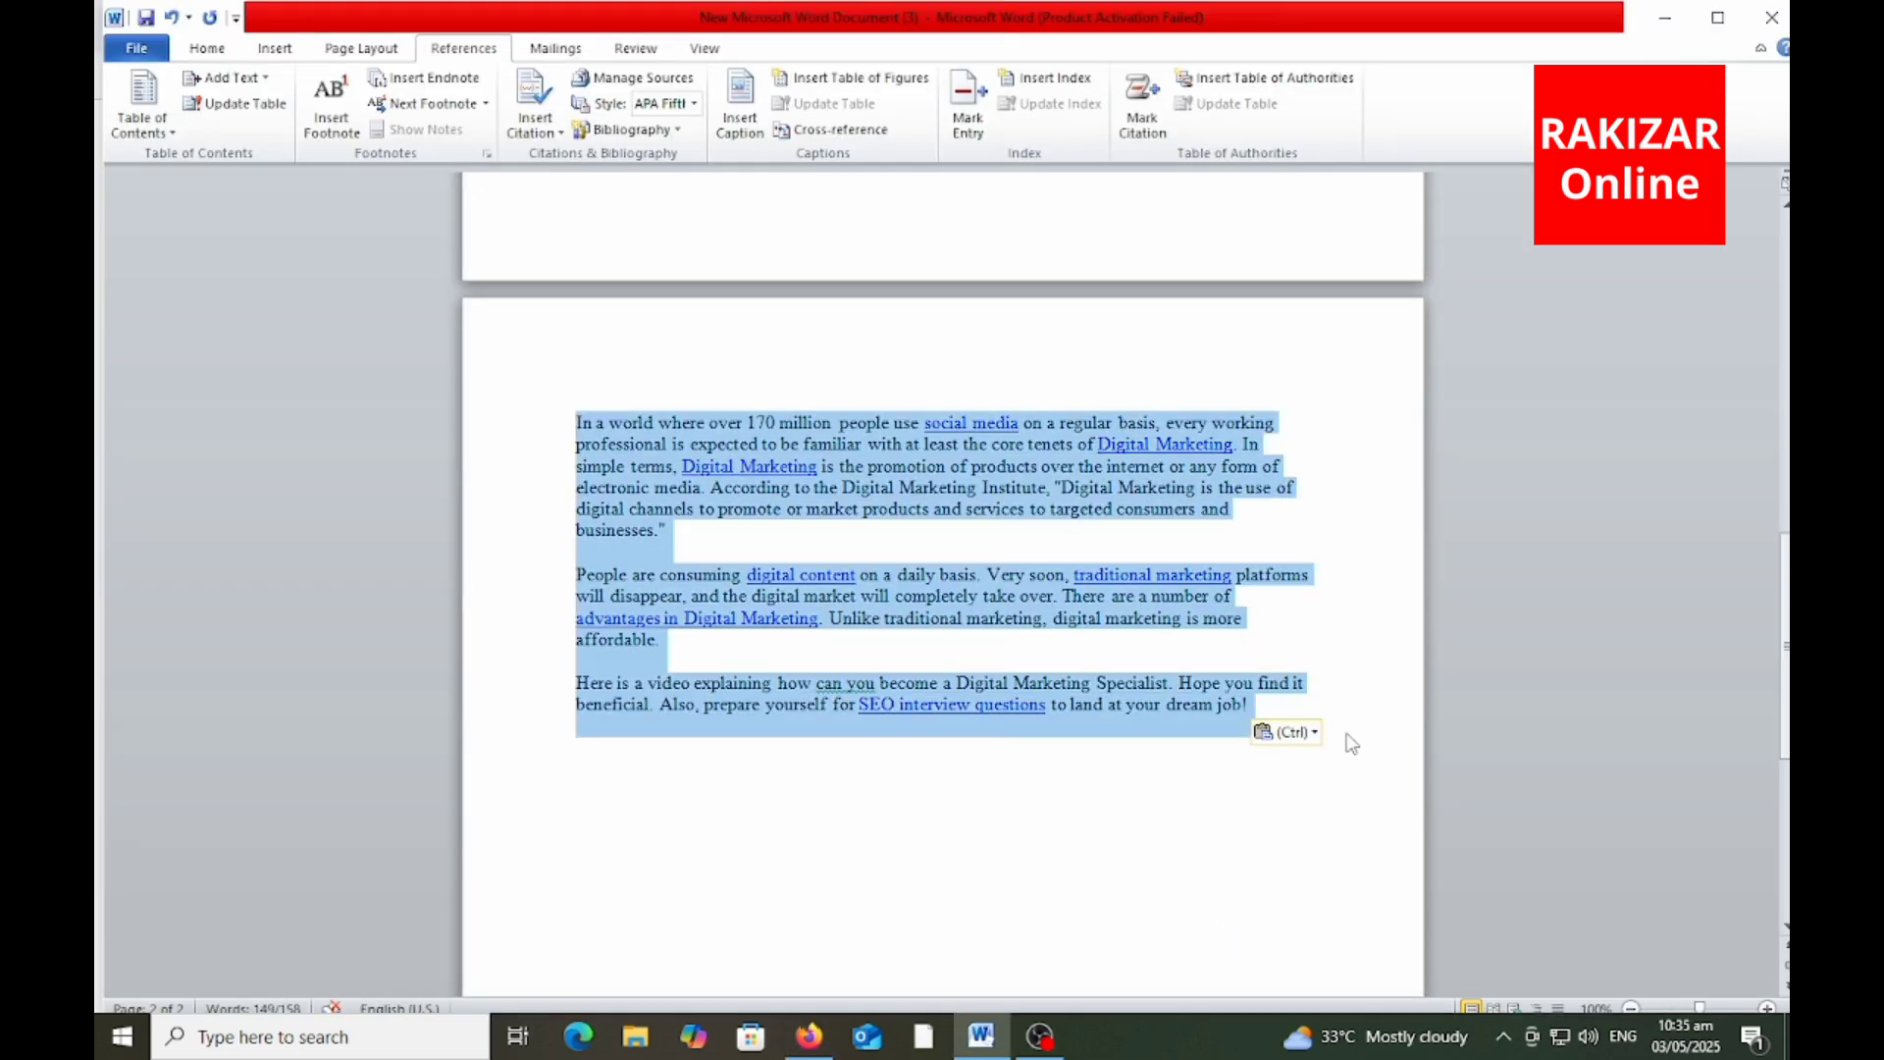
key("ctrl+shift+period")
key("ctrl+shift+period")
key("ctrl+shift+period")
key("ctrl+shift+period")
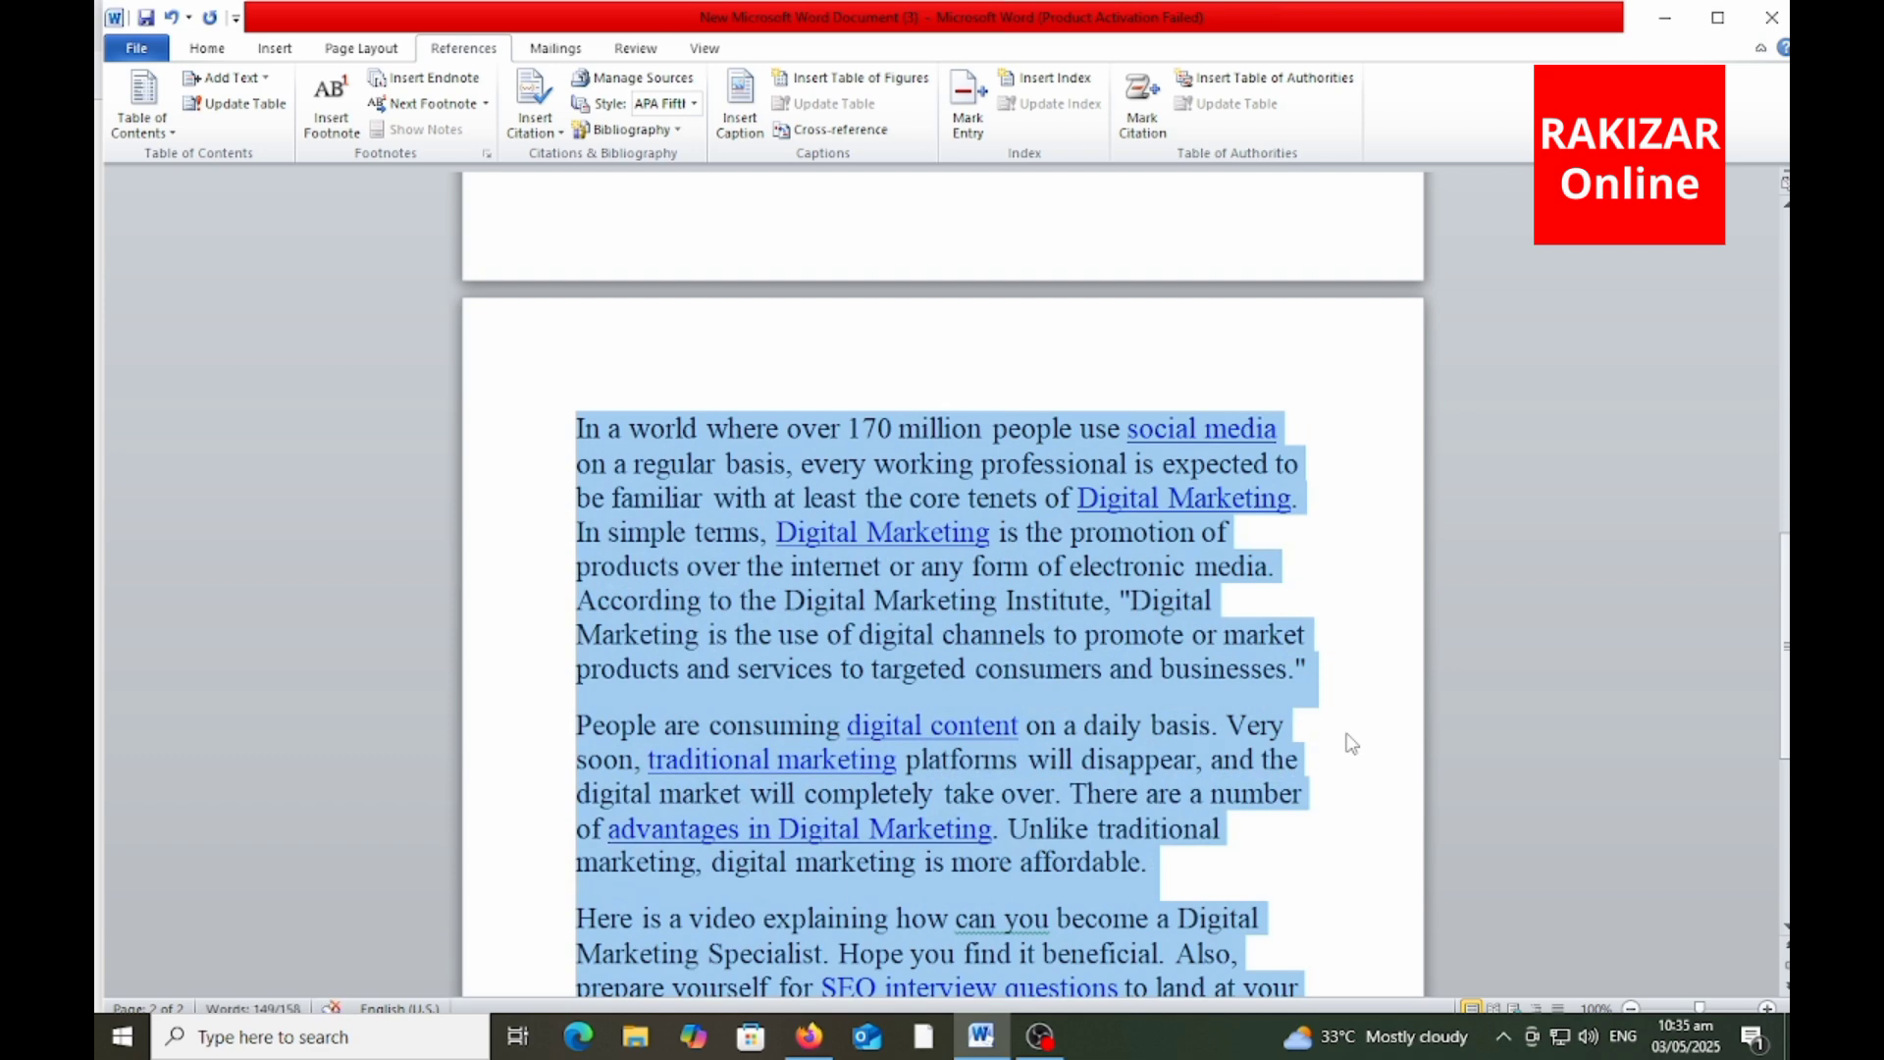
scroll(947, 574, "down", 2)
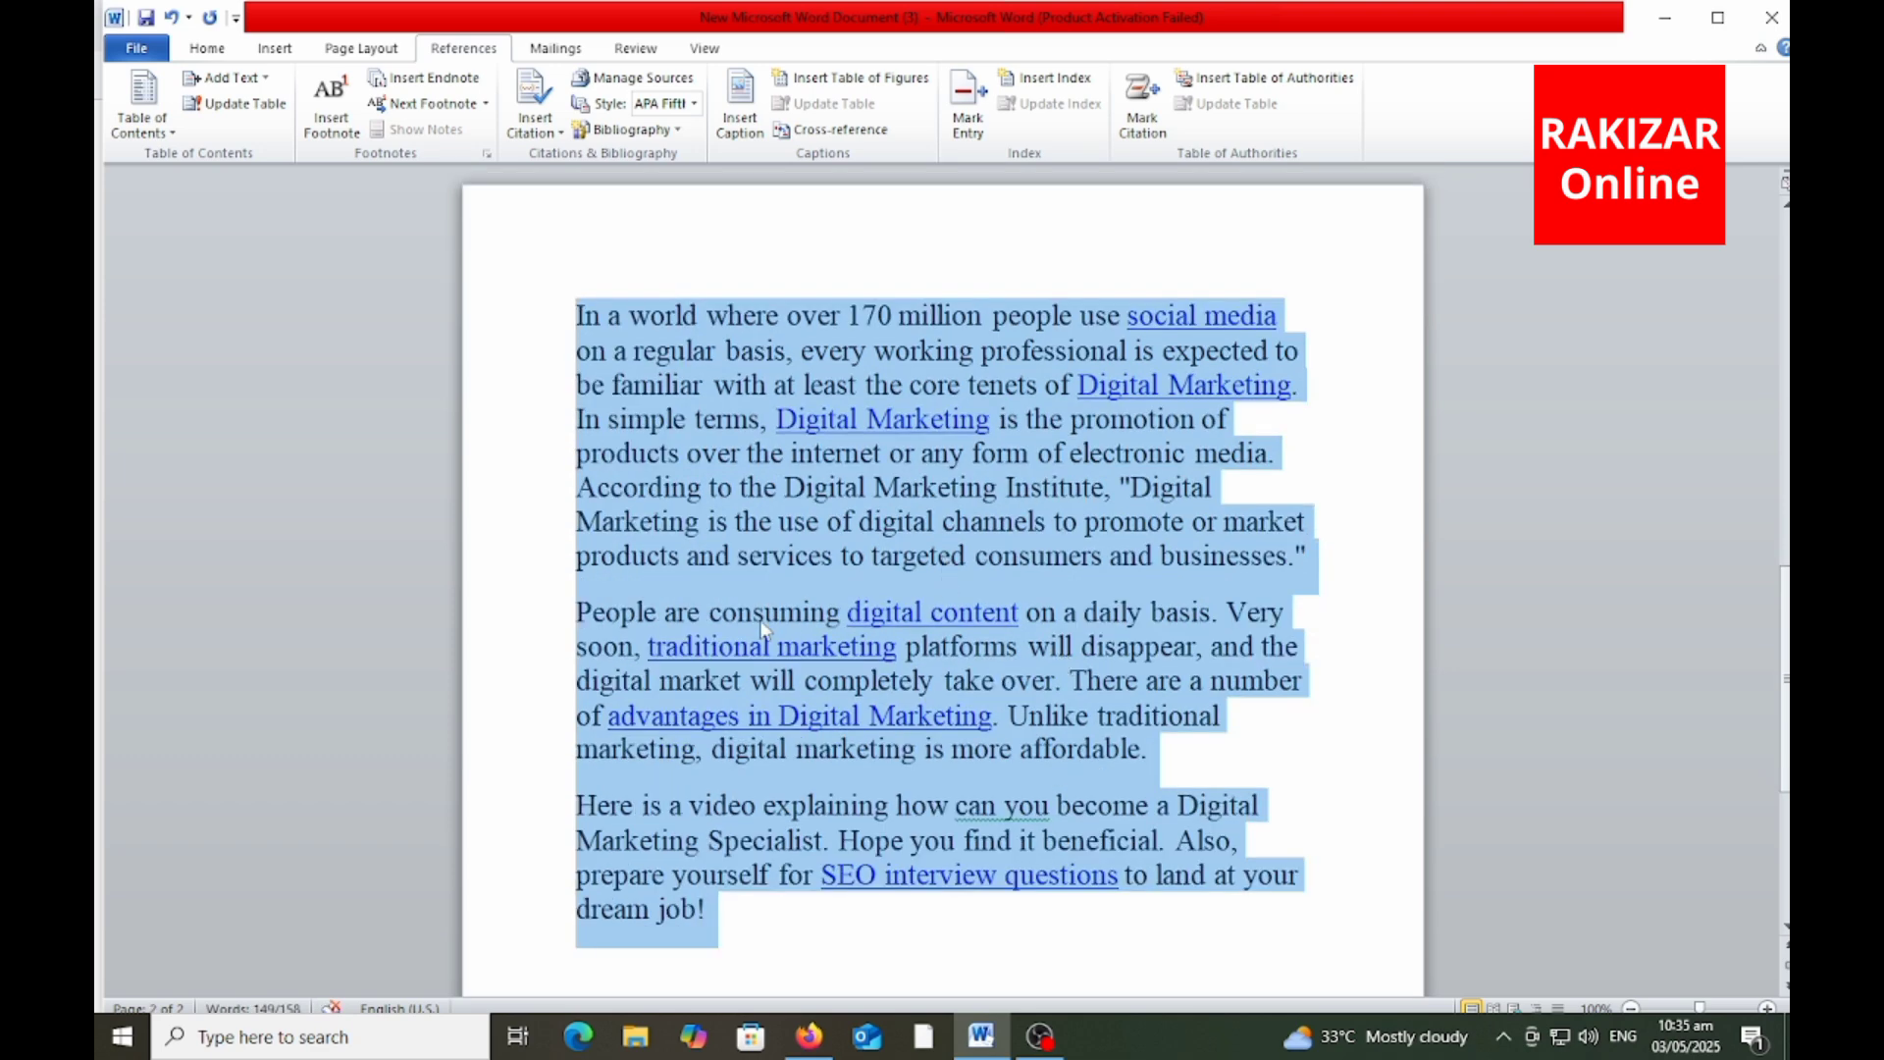
- Handwrite "YT Copyright" in blue across the upper page with the PicPick whiteboard pen, and close the whiteboard
left_click(537, 375)
key("alt+w")
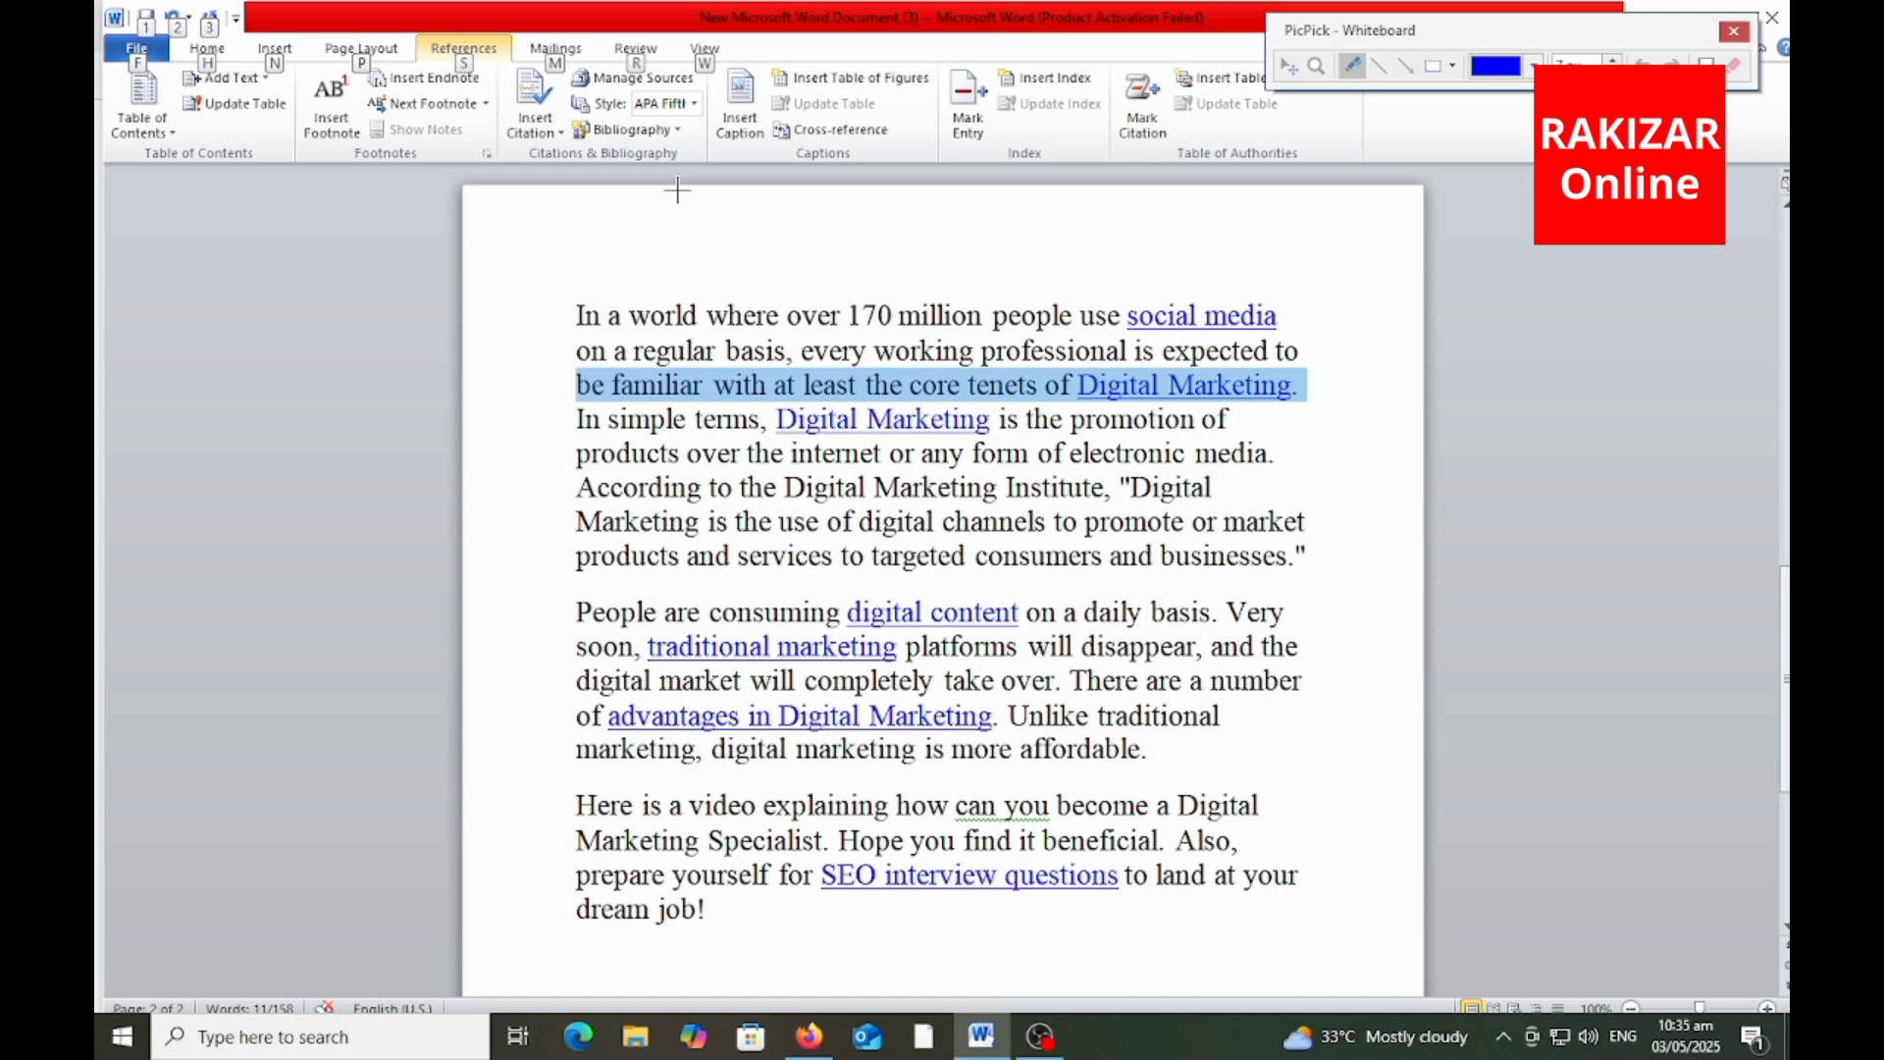
mouse_move(601, 202)
left_mouse_down()
mouse_move(618, 253)
mouse_move(587, 334)
left_mouse_up()
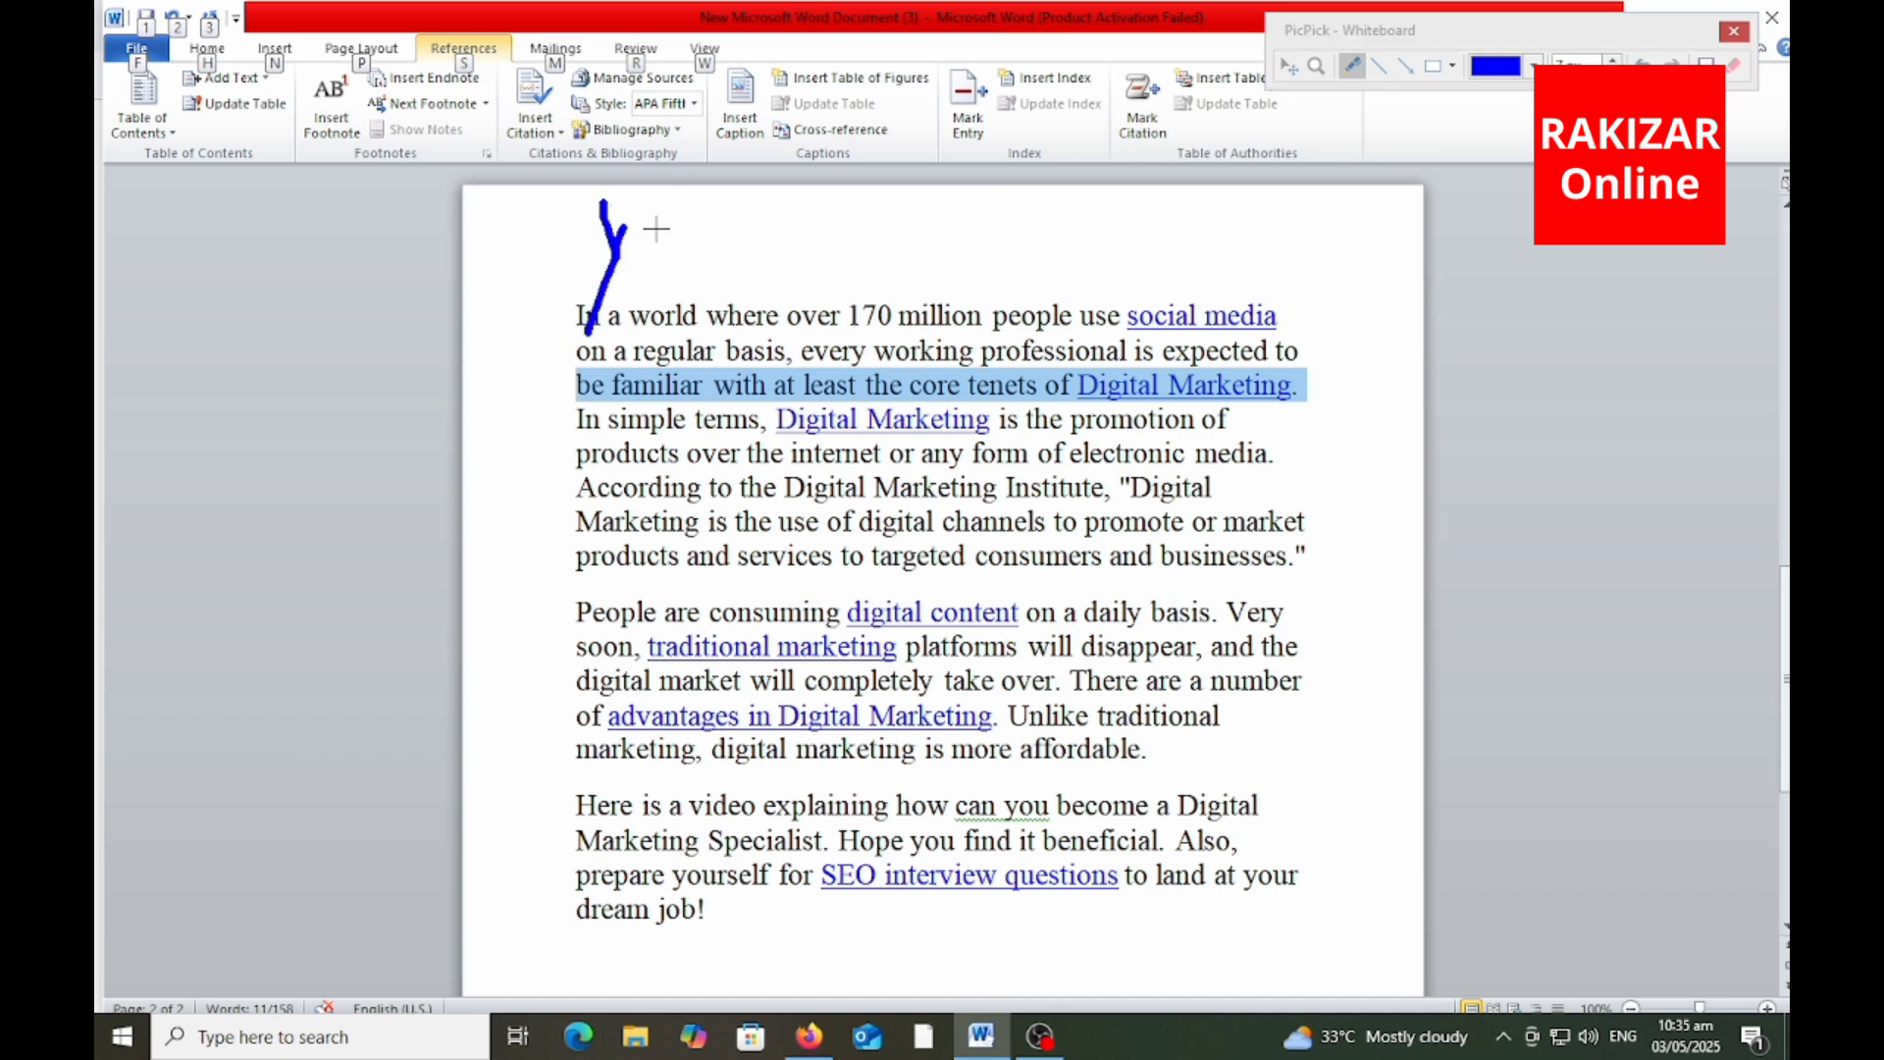
mouse_move(645, 222)
left_mouse_down()
mouse_move(736, 206)
mouse_move(707, 304)
left_mouse_up()
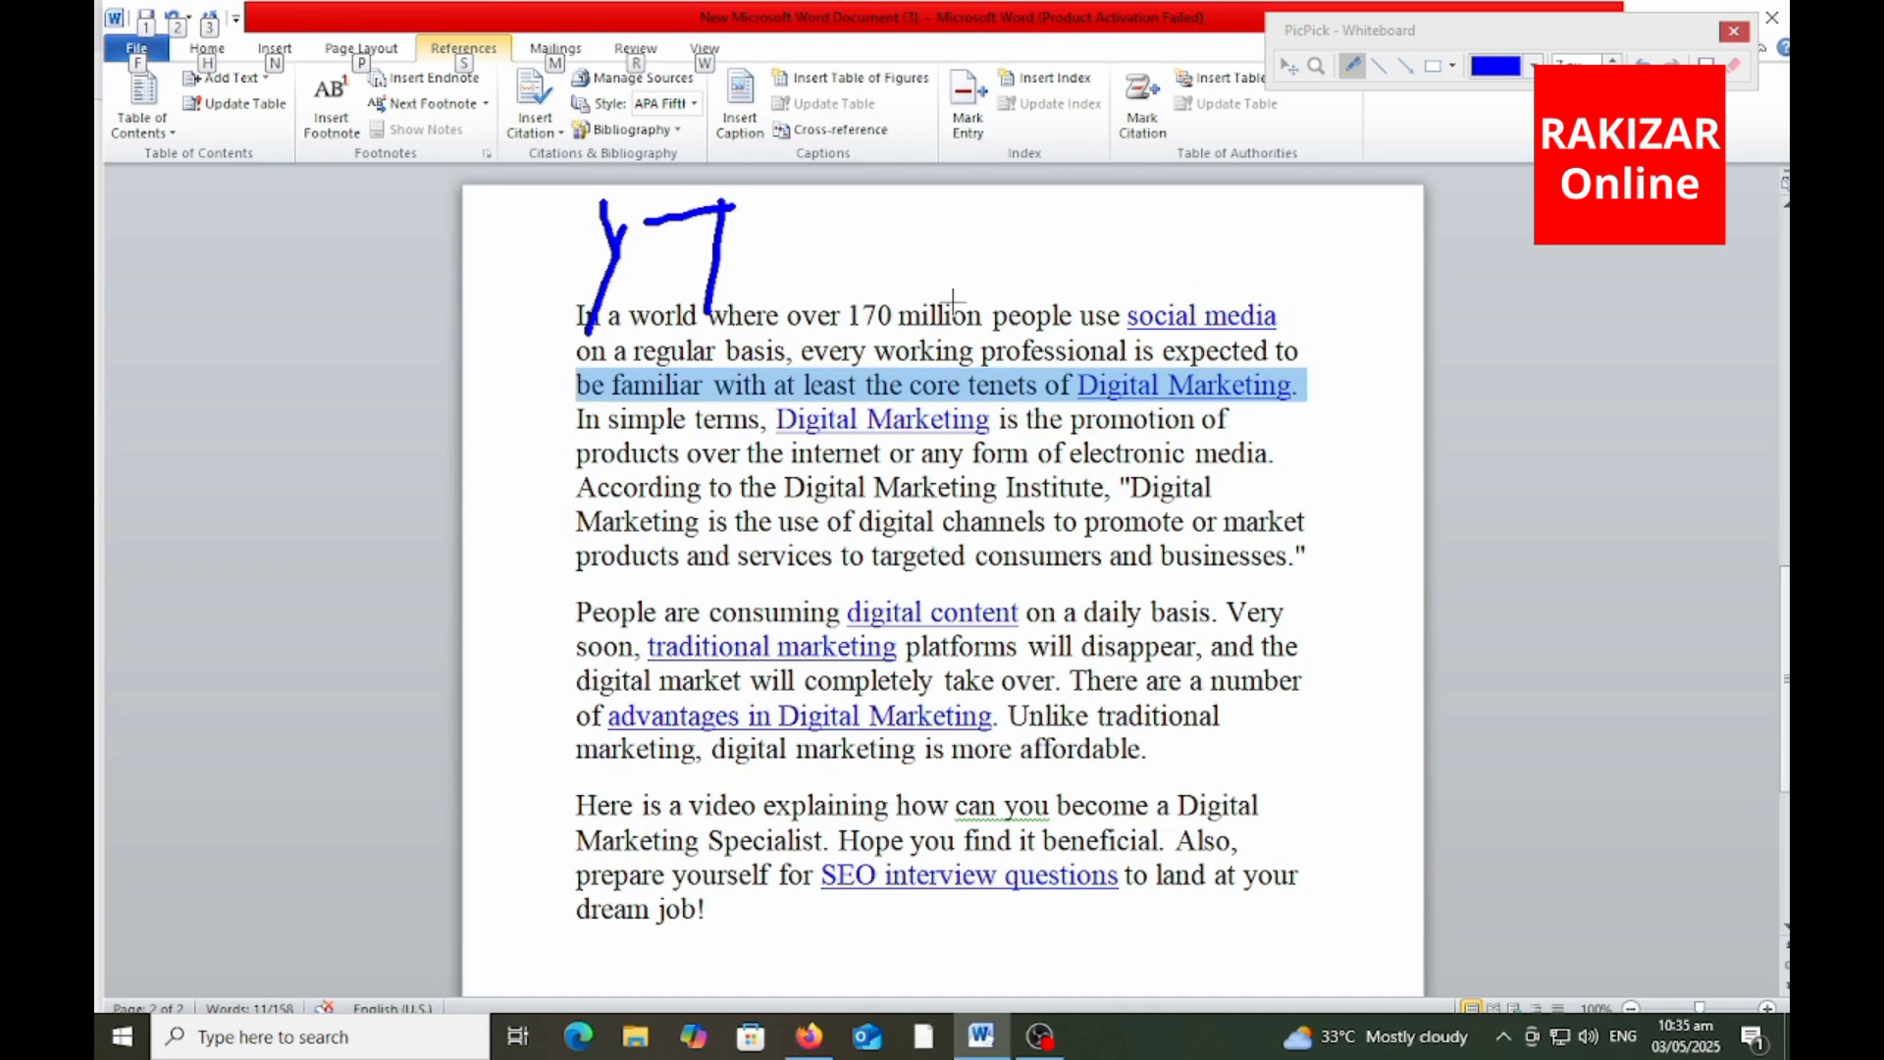
left_click_drag(639, 203, 616, 260)
left_click_drag(724, 204, 781, 199)
mouse_move(1011, 184)
left_mouse_down()
mouse_move(1021, 270)
mouse_move(1109, 275)
mouse_move(1138, 304)
mouse_move(1303, 238)
mouse_move(1379, 292)
left_mouse_up()
mouse_move(1372, 198)
left_mouse_down()
mouse_move(1410, 206)
mouse_move(1413, 441)
left_mouse_up()
left_click_drag(1491, 245, 1555, 250)
mouse_move(1614, 245)
left_mouse_down()
mouse_move(1609, 316)
mouse_move(1673, 245)
left_mouse_up()
mouse_move(1409, 422)
left_mouse_down()
mouse_move(1462, 414)
mouse_move(1469, 435)
left_mouse_up()
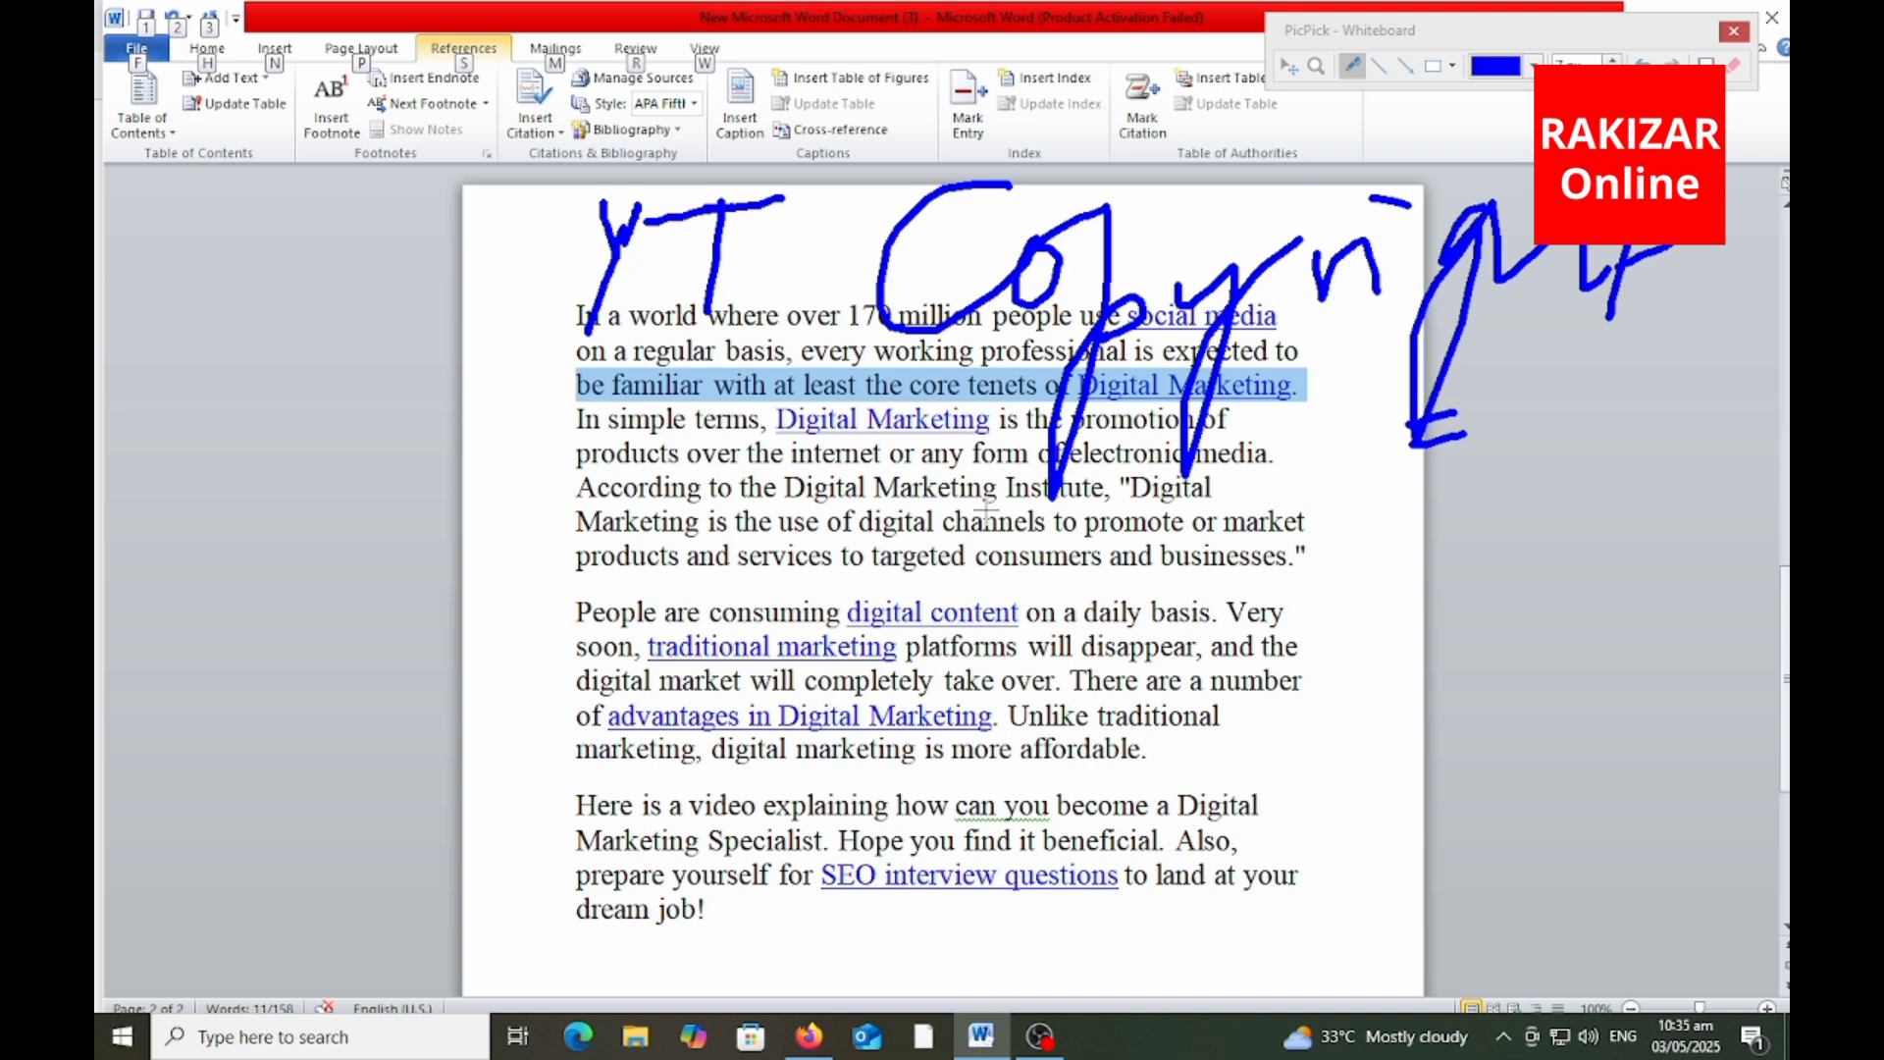
key("Escape")
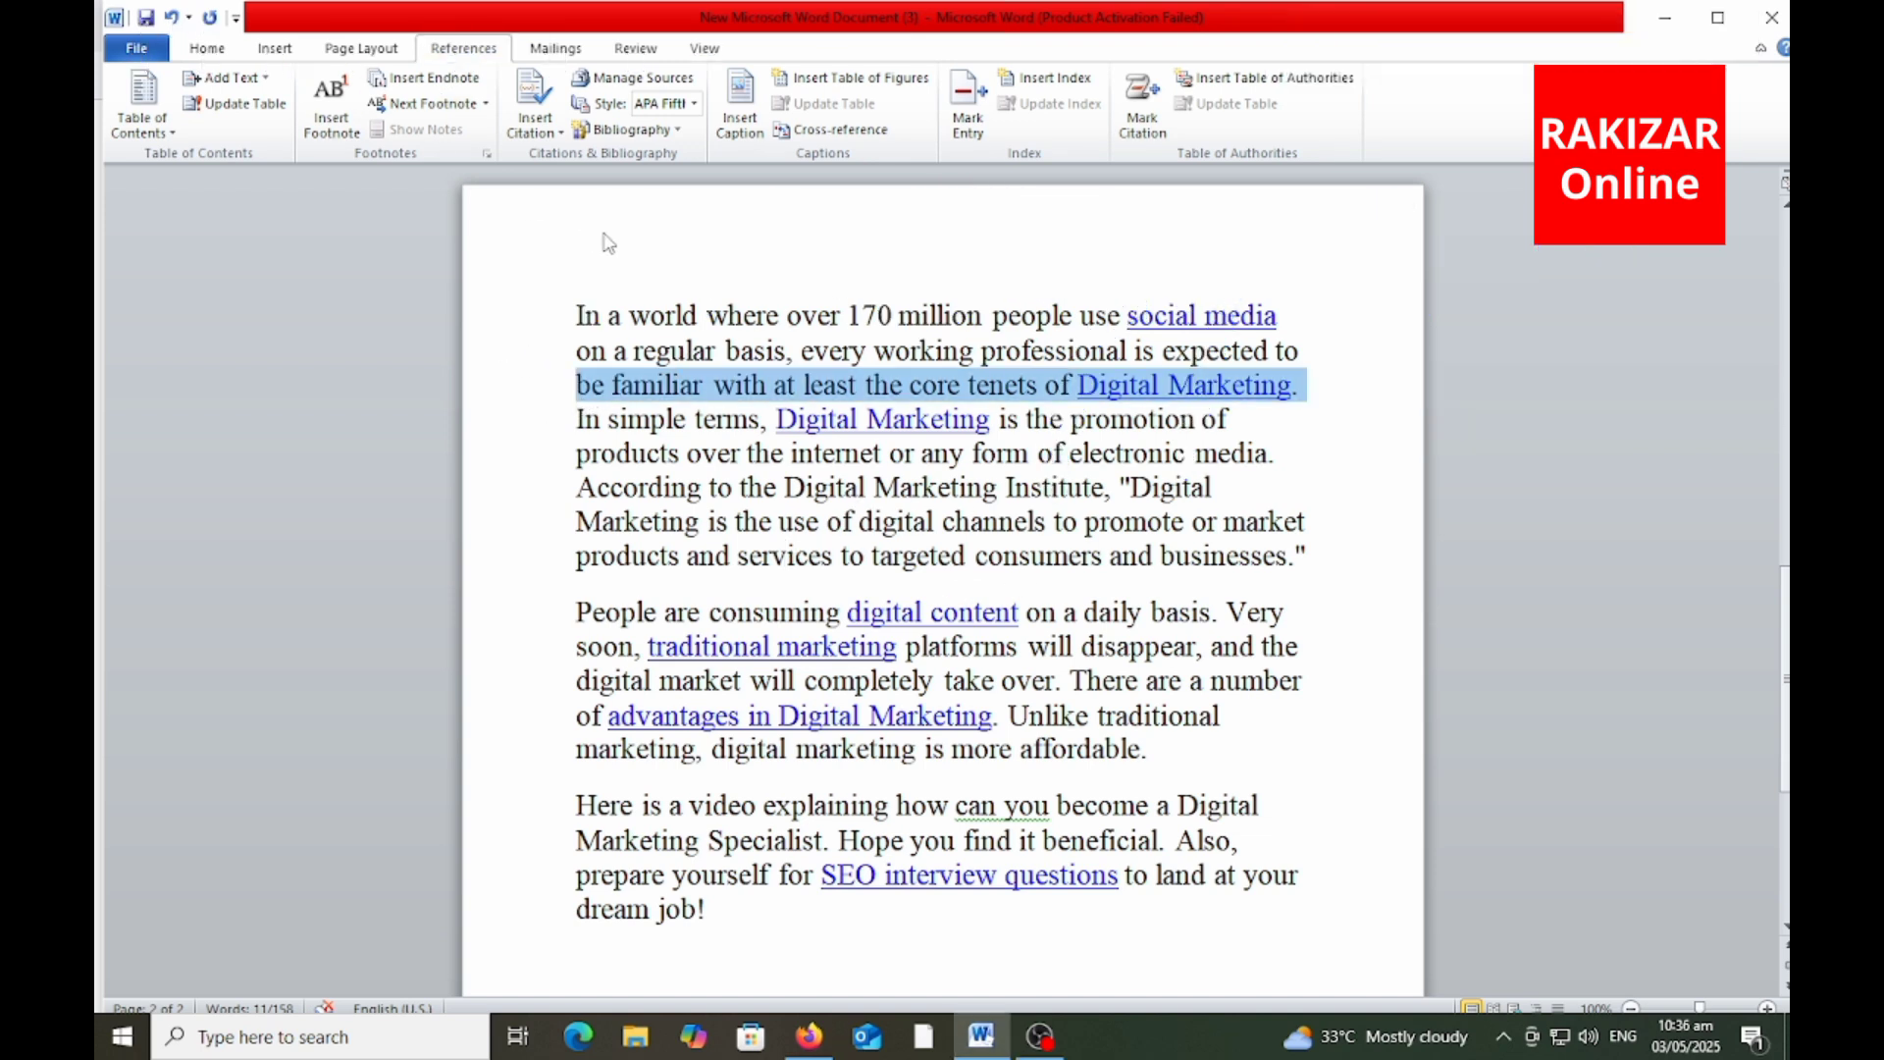
- Reopen the whiteboard and handwrite "Video" in blue above the first paragraph, underlined twice
key("alt+w")
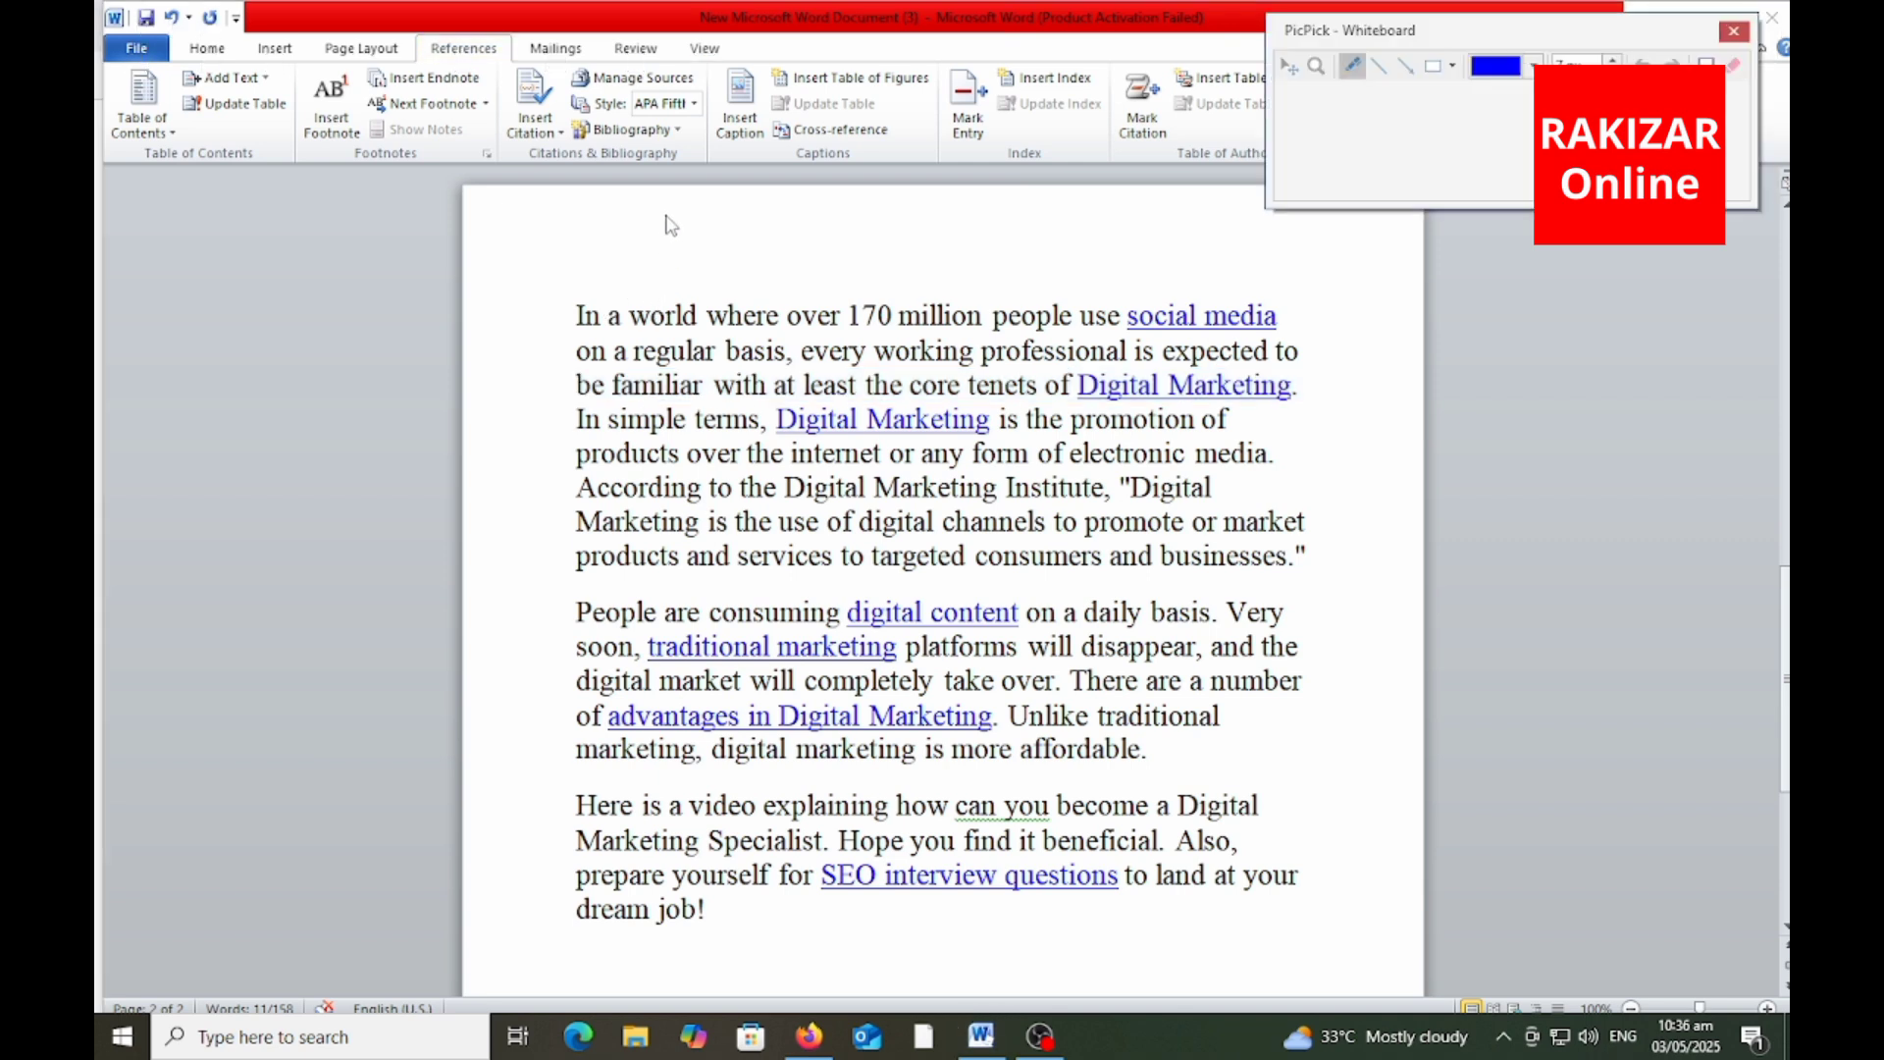
mouse_move(665, 208)
left_mouse_down()
mouse_move(668, 260)
mouse_move(722, 167)
left_mouse_up()
left_click_drag(756, 230, 740, 270)
left_click(761, 190)
mouse_move(836, 206)
left_mouse_down()
mouse_move(862, 147)
mouse_move(986, 283)
mouse_move(1044, 233)
left_mouse_up()
mouse_move(986, 297)
left_mouse_down()
mouse_move(898, 317)
mouse_move(993, 304)
left_mouse_up()
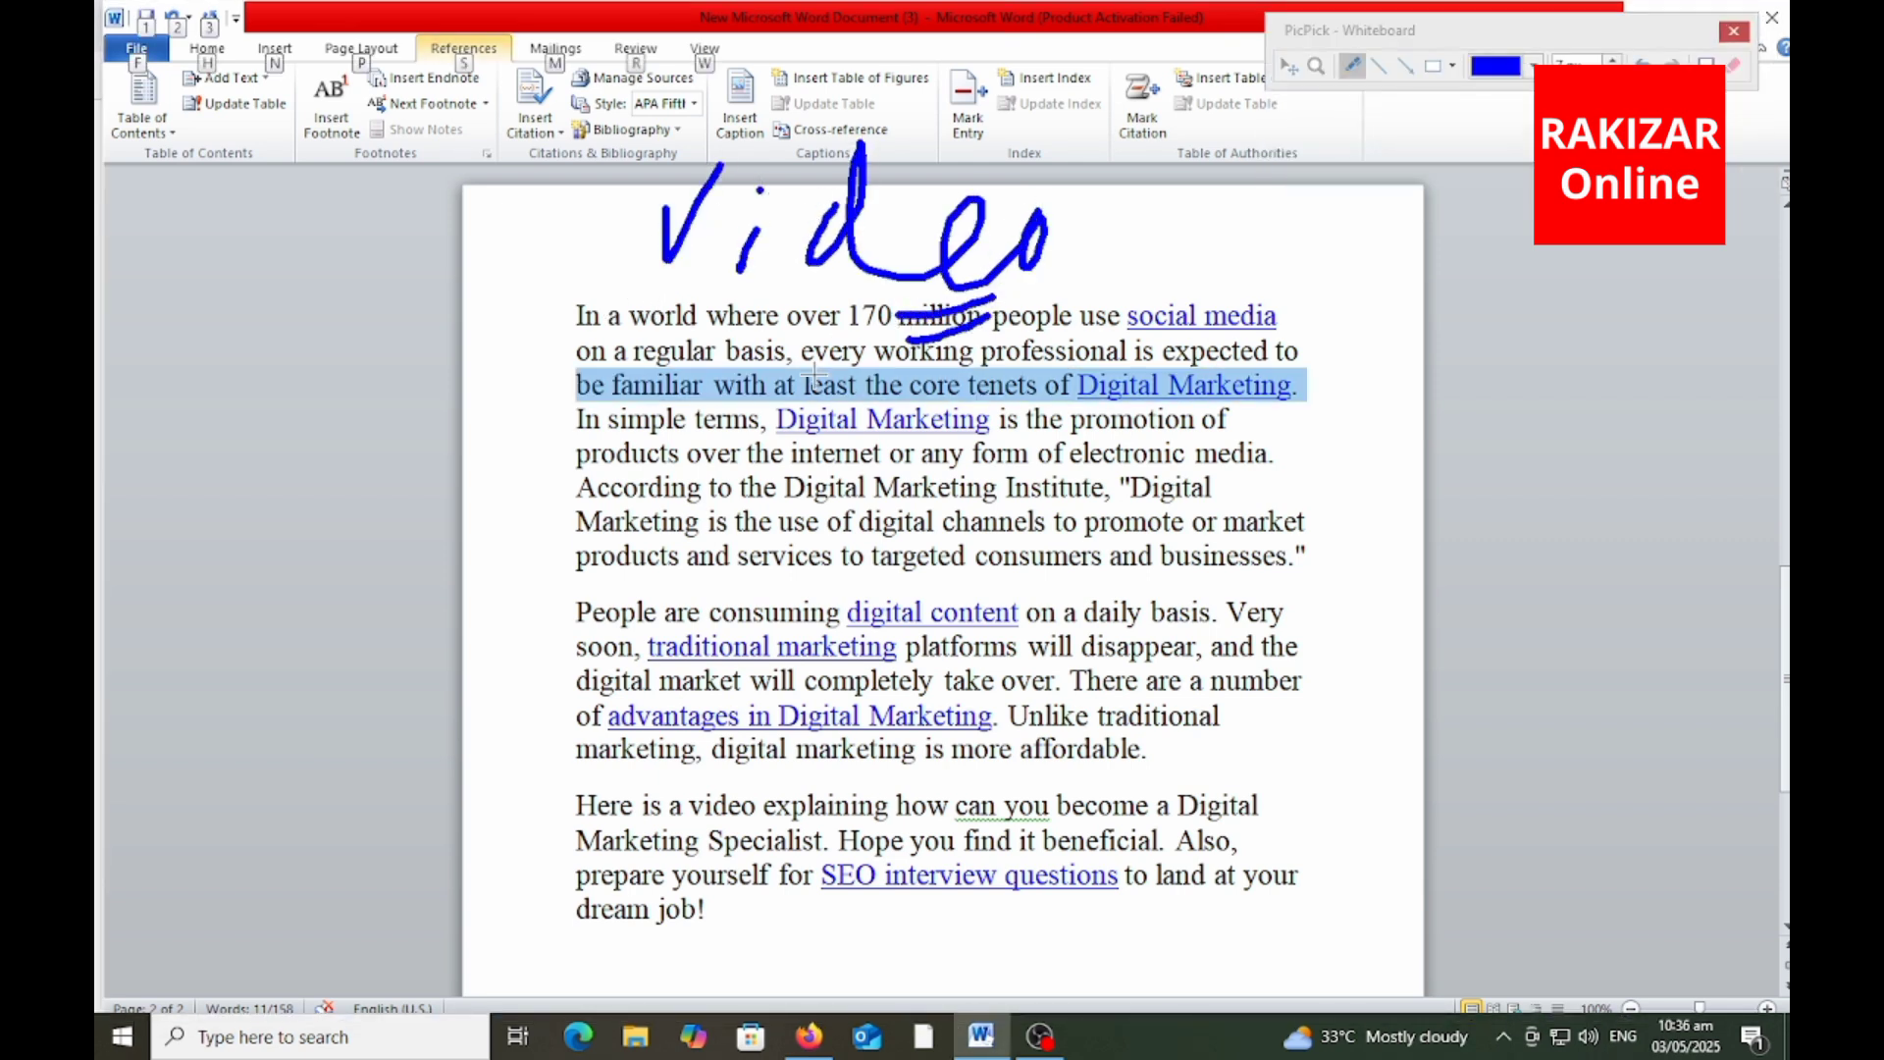
- Add tick marks around the handwritten word, circle it, draw an arrow away from it and close the whiteboard
mouse_move(1087, 206)
left_mouse_down()
mouse_move(1097, 263)
mouse_move(1190, 157)
left_mouse_up()
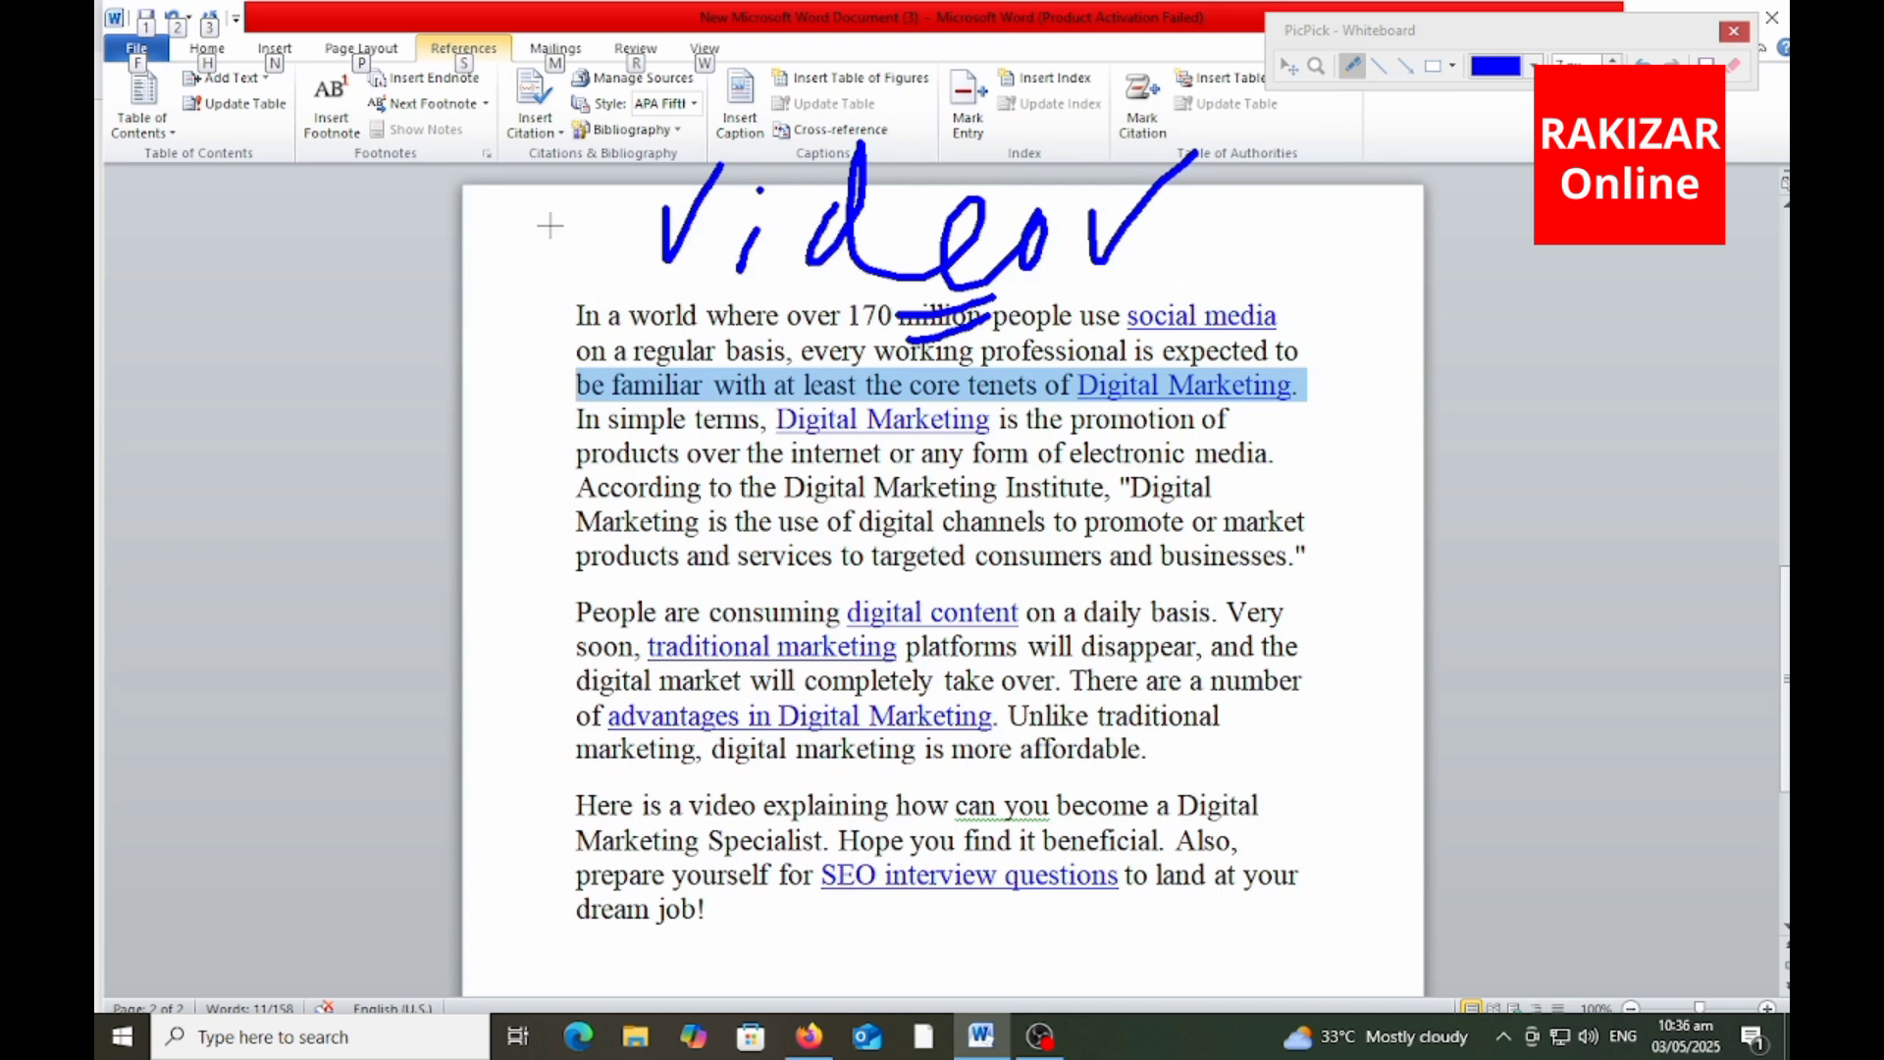
mouse_move(553, 204)
left_mouse_down()
mouse_move(594, 214)
mouse_move(643, 159)
left_mouse_up()
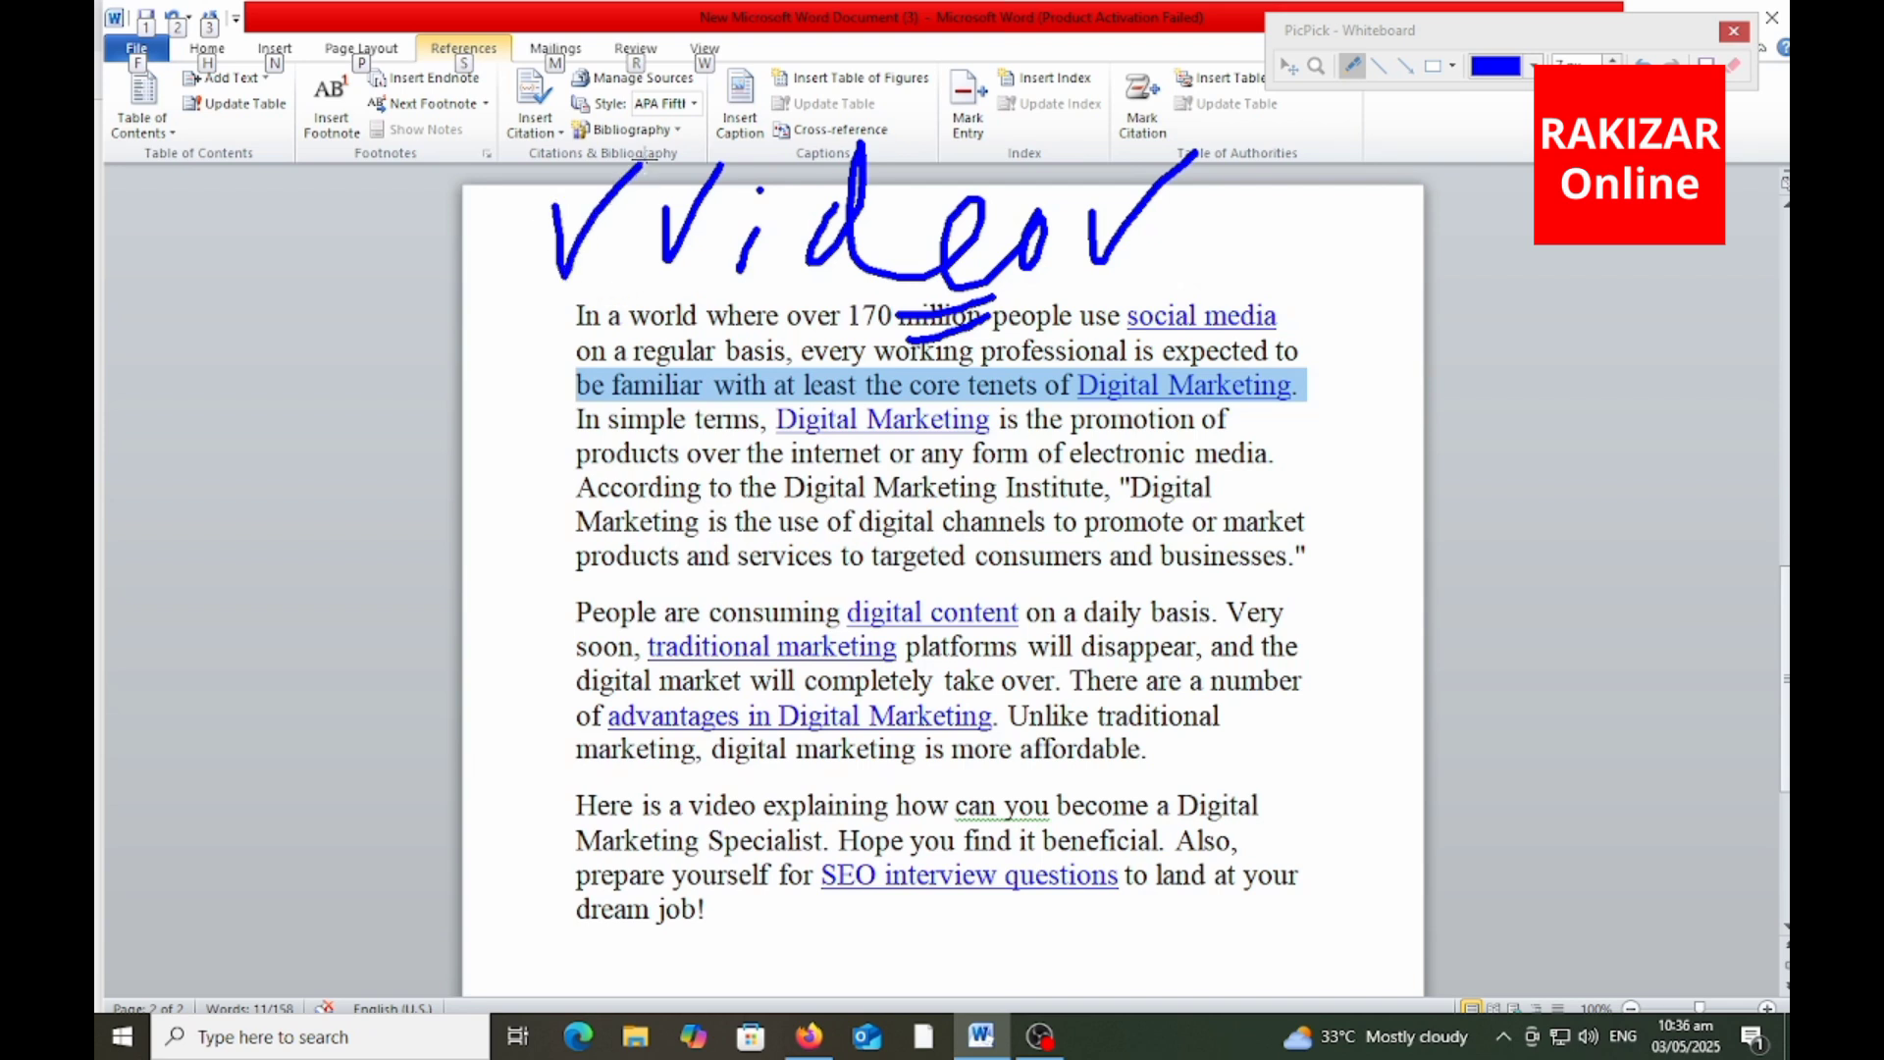
mouse_move(790, 90)
left_mouse_down()
mouse_move(633, 142)
mouse_move(706, 386)
mouse_move(1085, 295)
mouse_move(986, 135)
mouse_move(810, 90)
left_mouse_up()
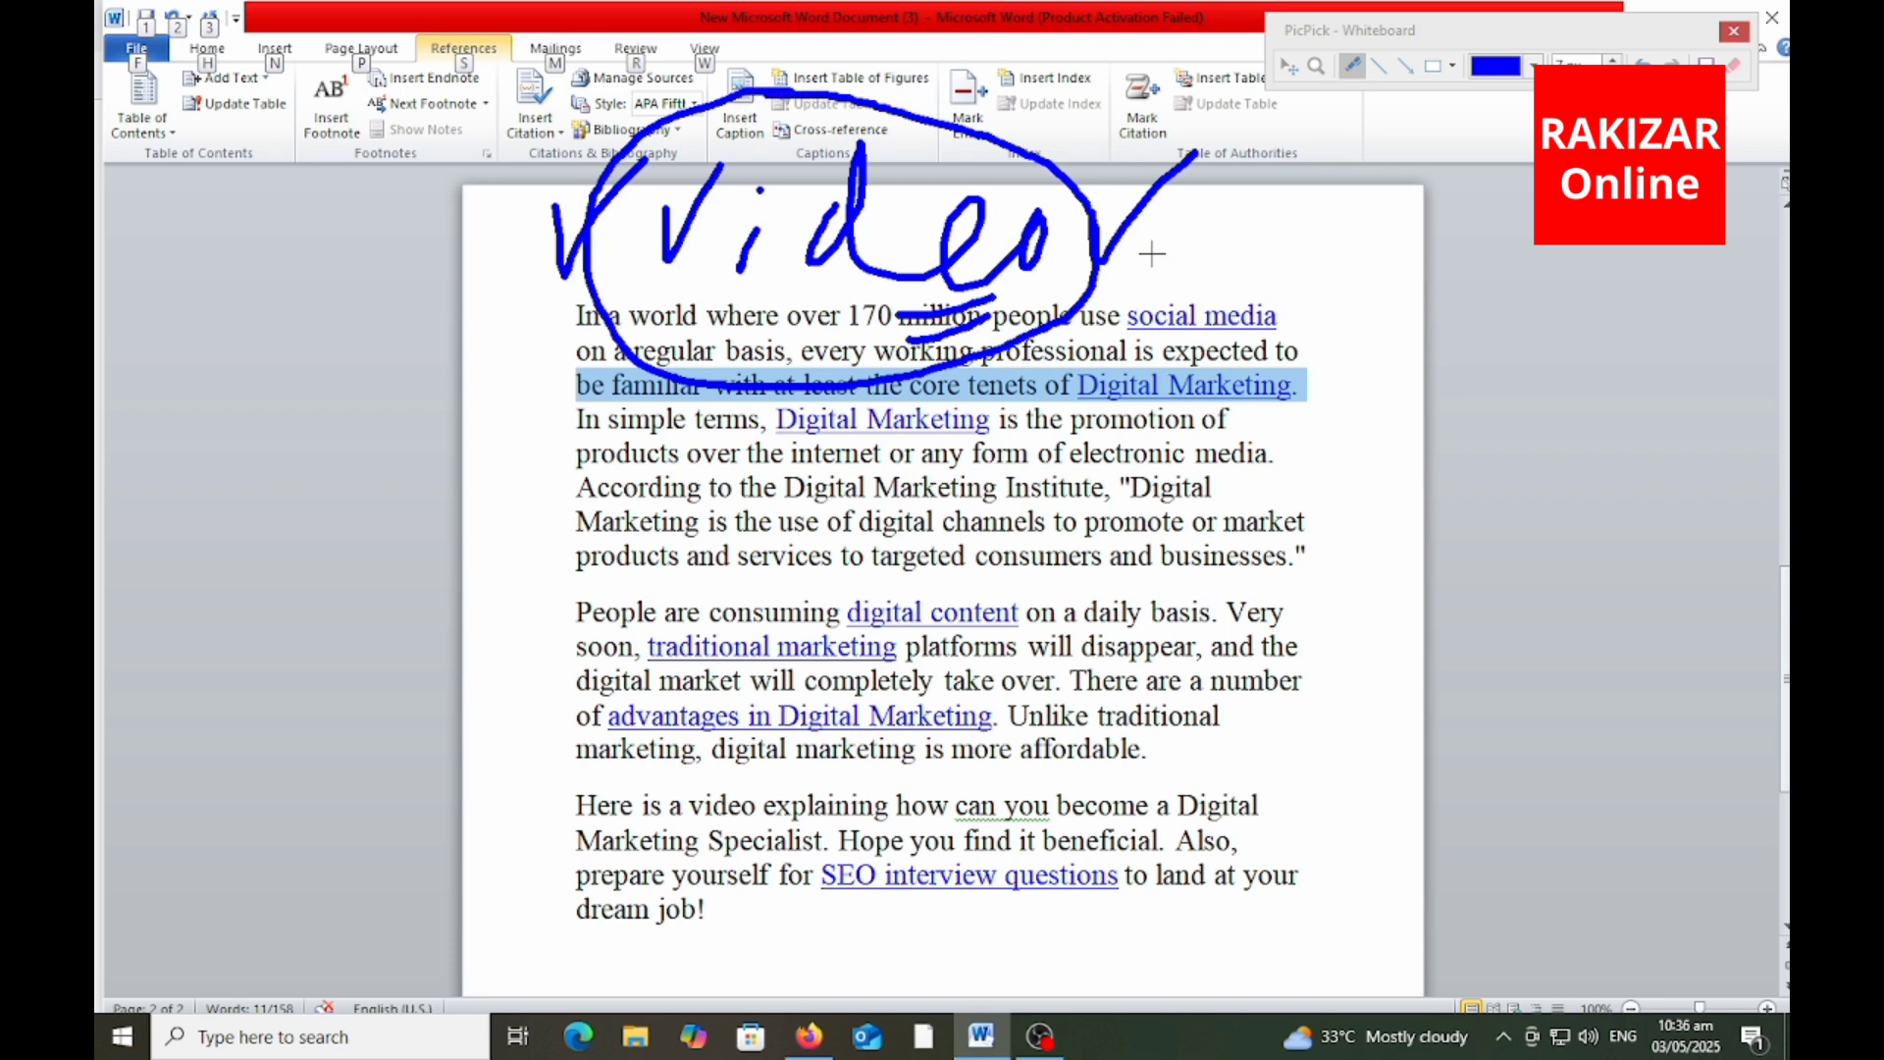
mouse_move(1159, 241)
left_mouse_down()
mouse_move(1170, 261)
mouse_move(1256, 179)
left_mouse_up()
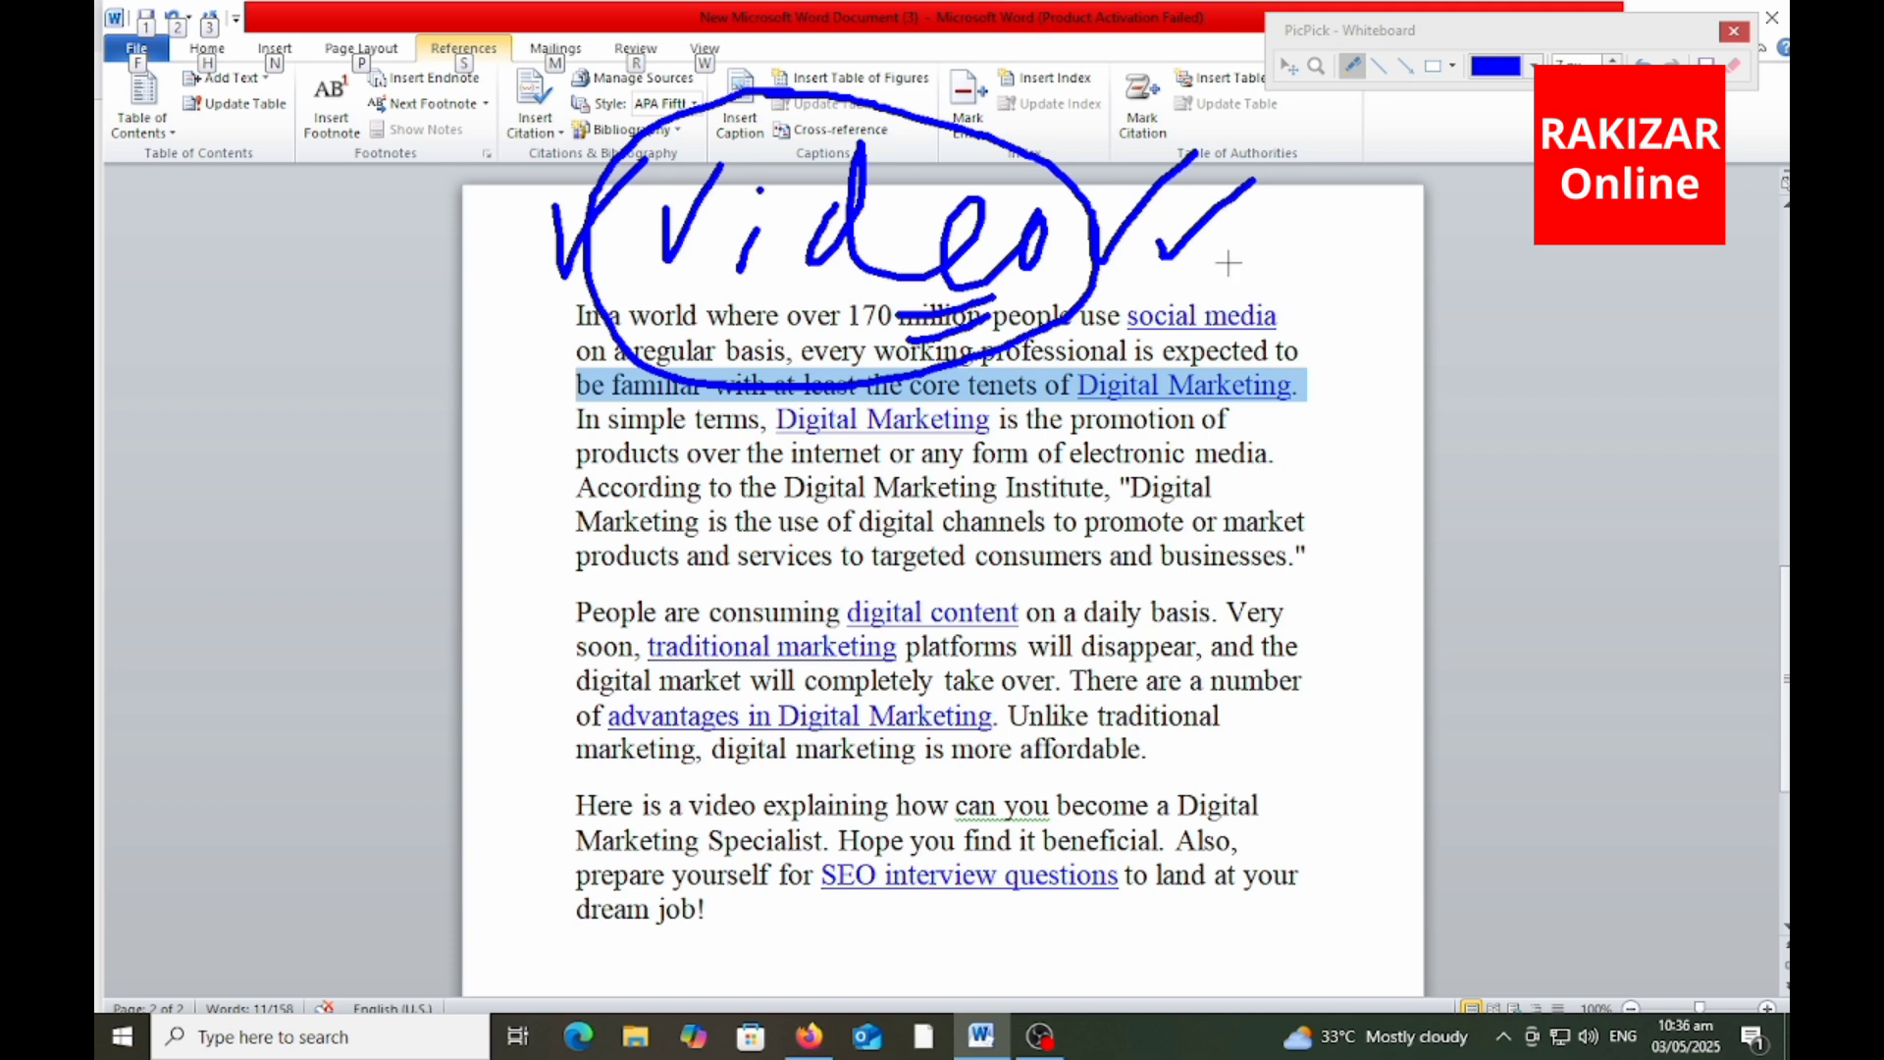
mouse_move(1197, 258)
left_mouse_down()
mouse_move(1201, 274)
mouse_move(1266, 188)
left_mouse_up()
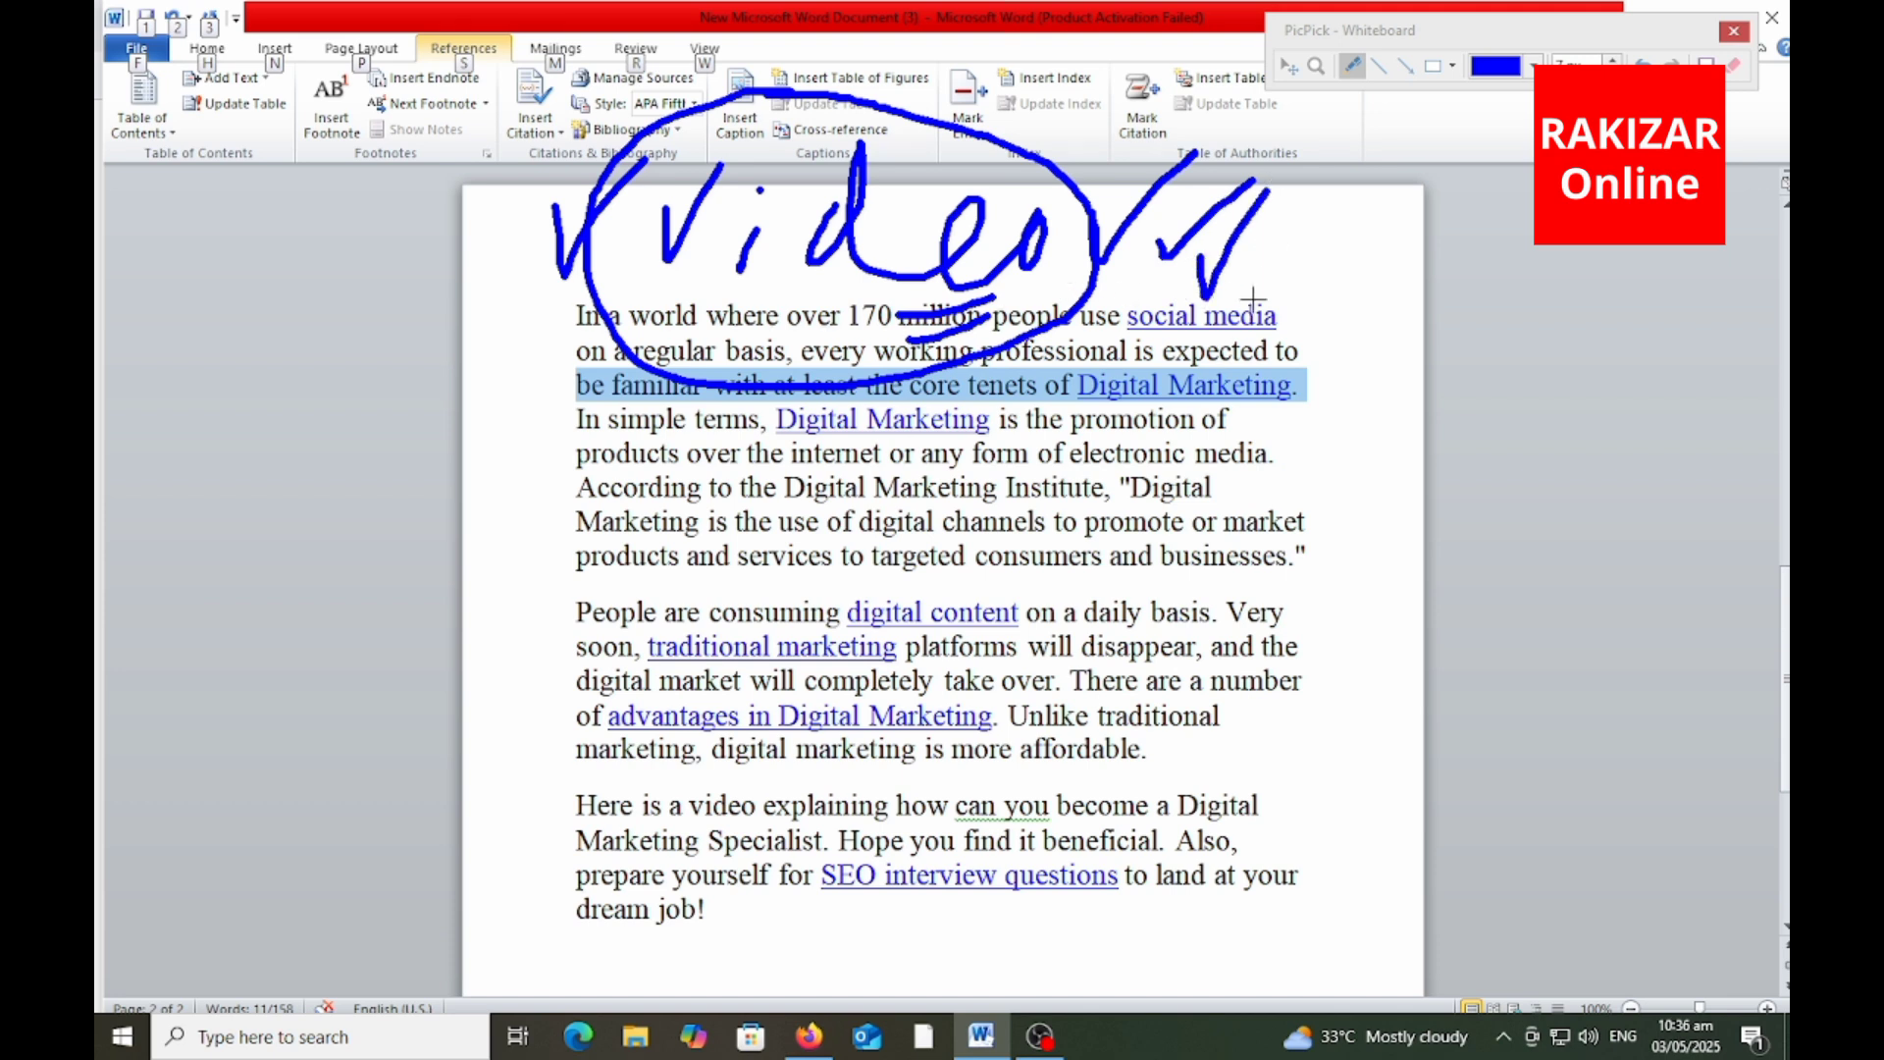
mouse_move(1249, 306)
left_mouse_down()
mouse_move(1511, 263)
mouse_move(1440, 336)
left_mouse_up()
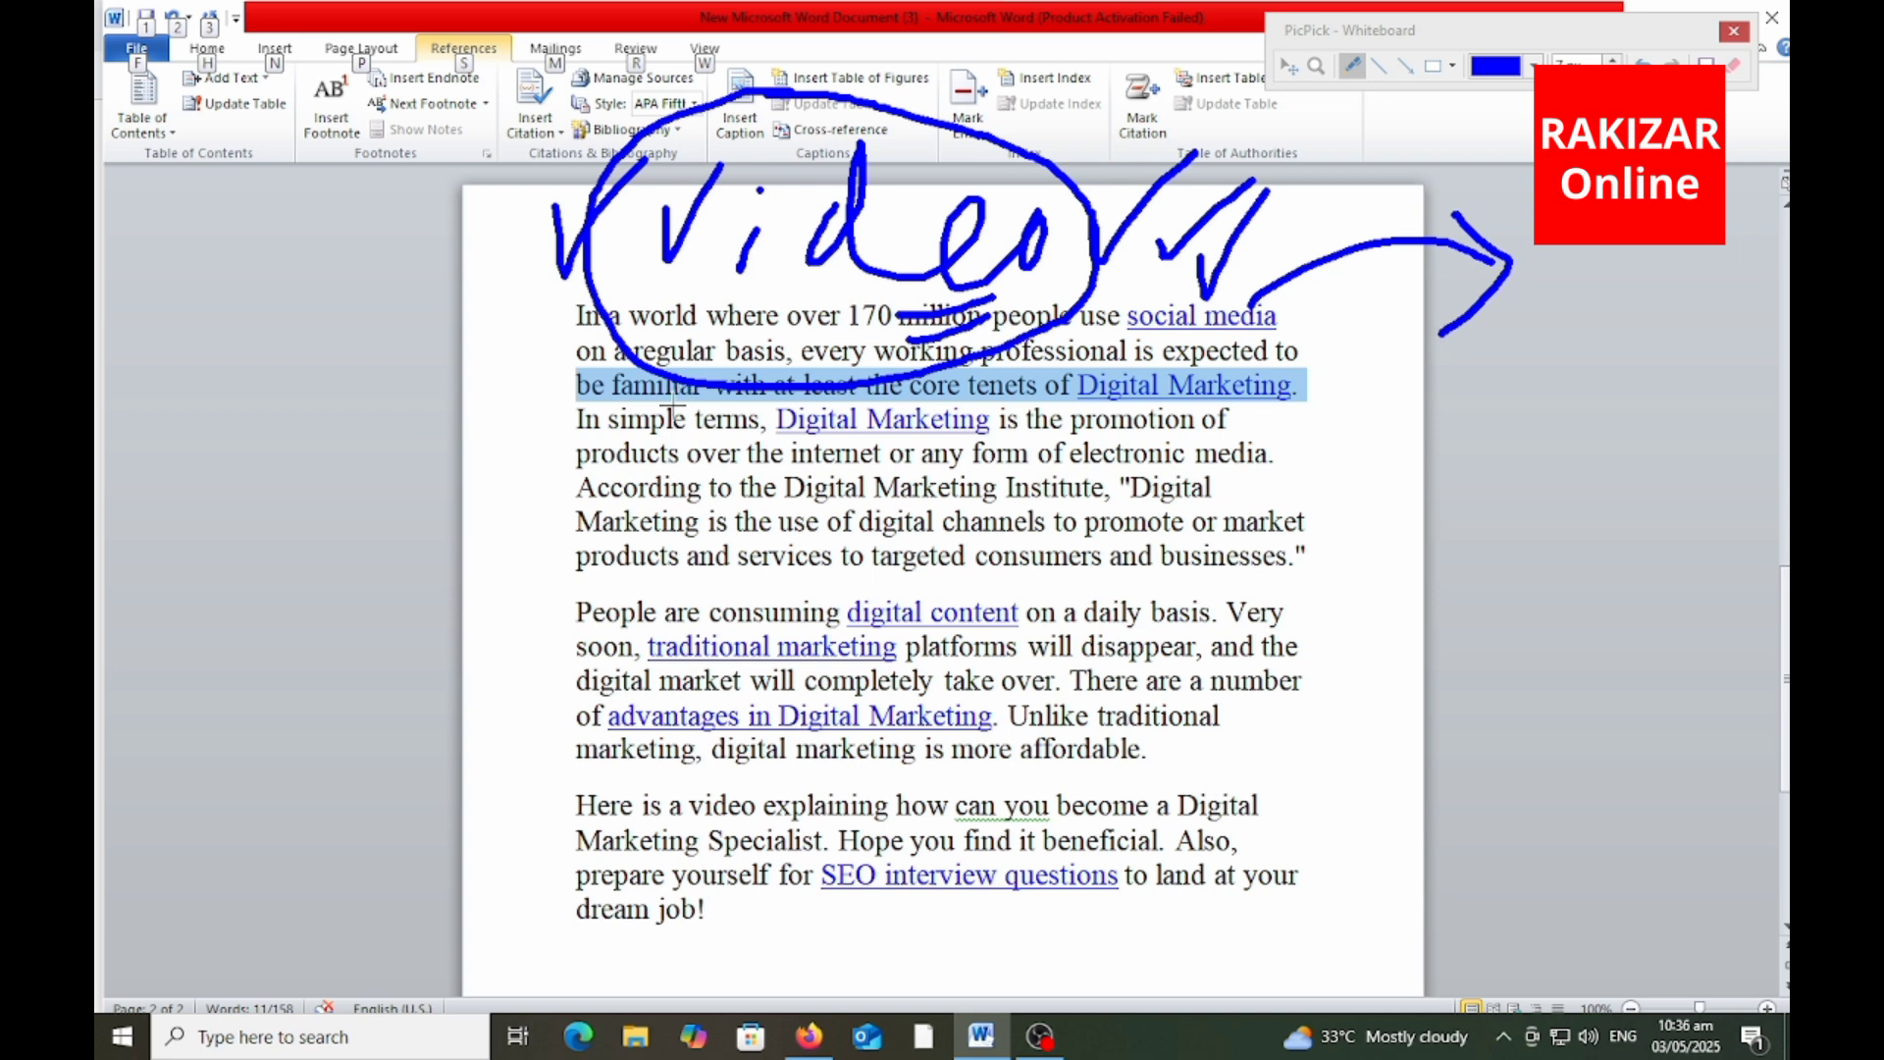
key("Escape")
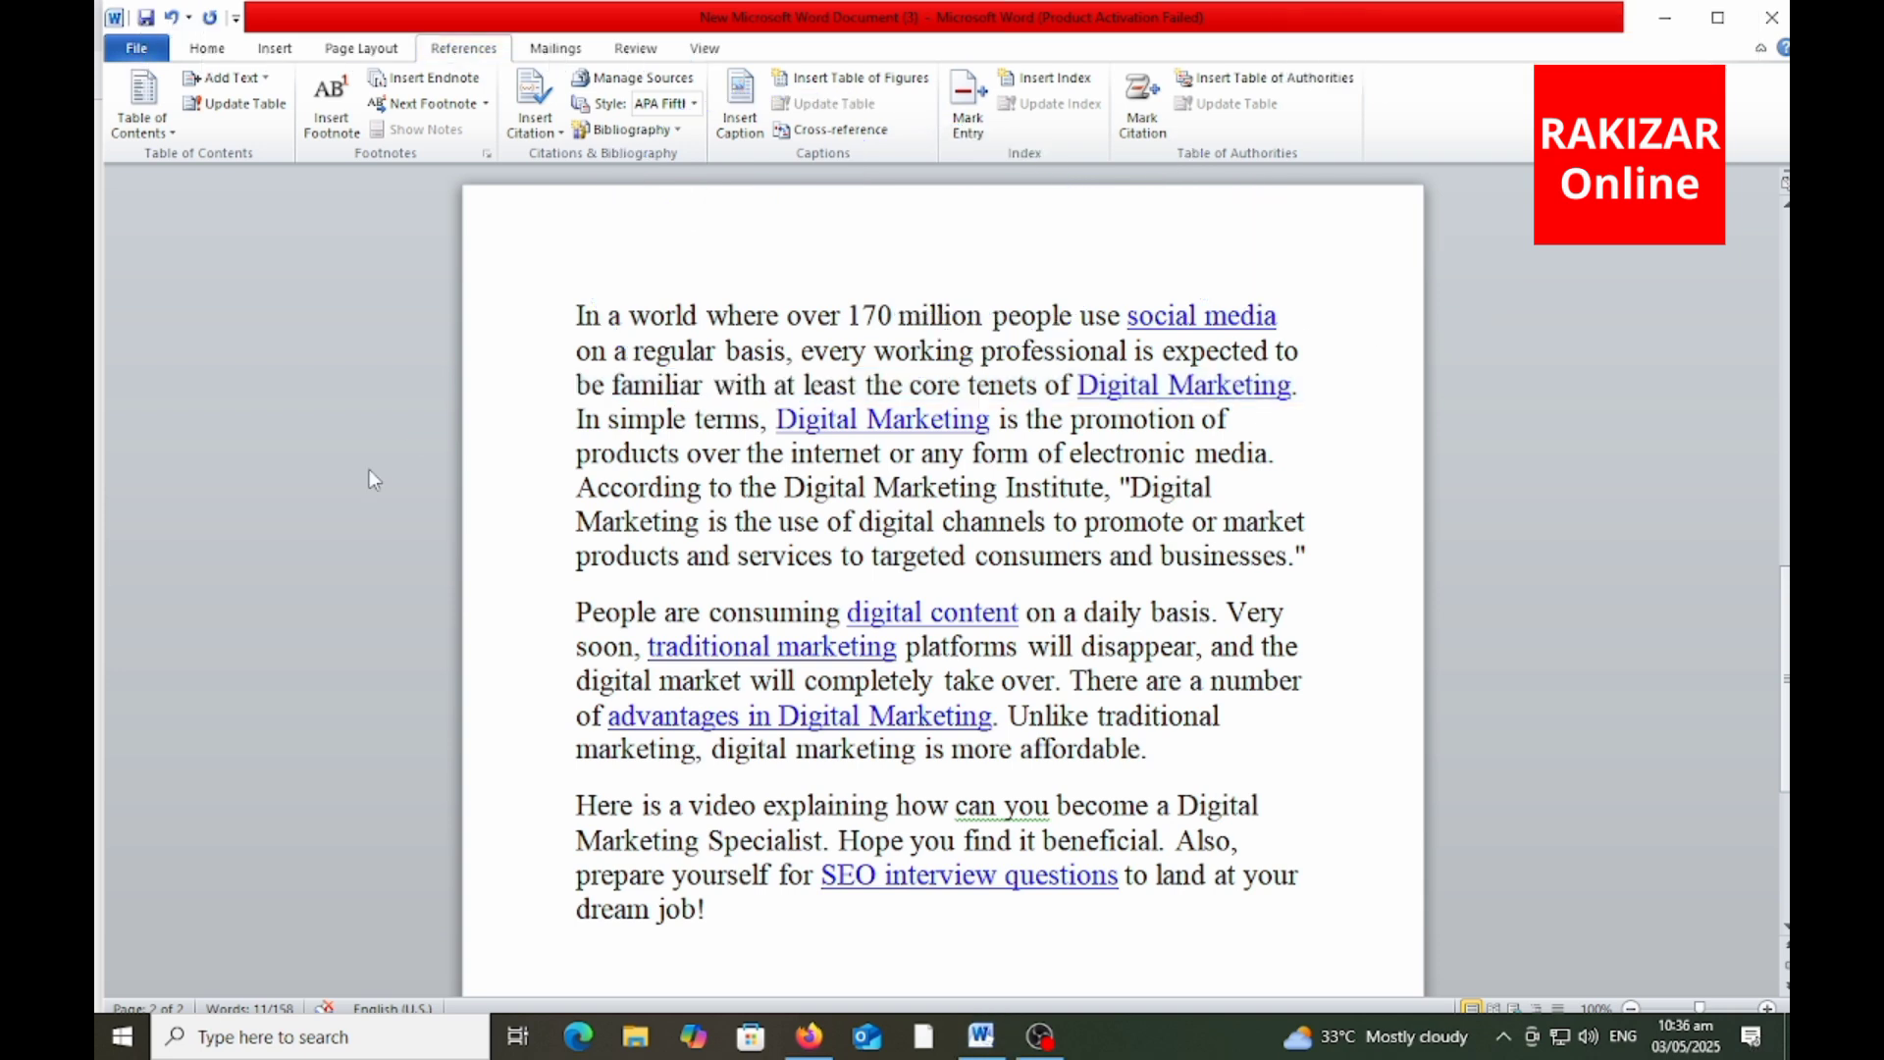
- Draw a large bracket along the left of the three paragraphs and a tick to their right, and close the whiteboard
key("ctrl+shift+w")
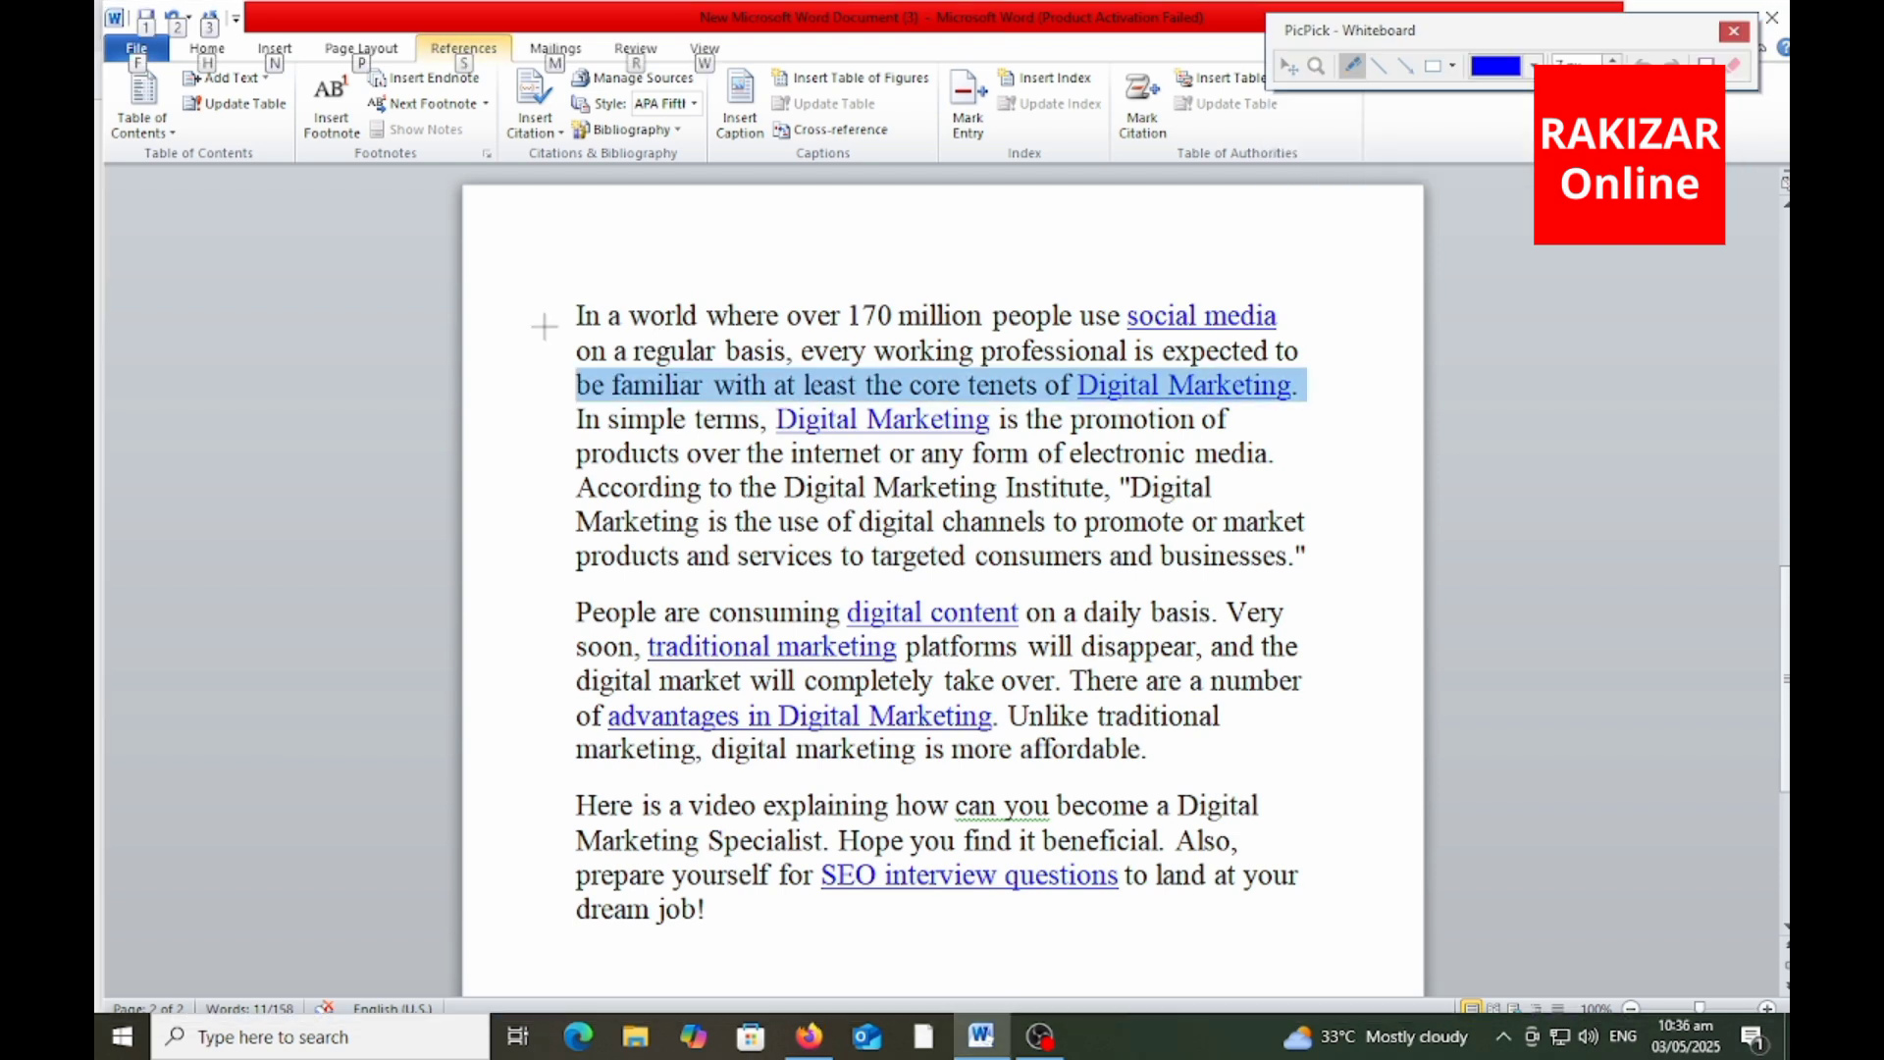
mouse_move(572, 287)
left_mouse_down()
mouse_move(539, 322)
mouse_move(505, 766)
mouse_move(537, 944)
mouse_move(561, 950)
left_mouse_up()
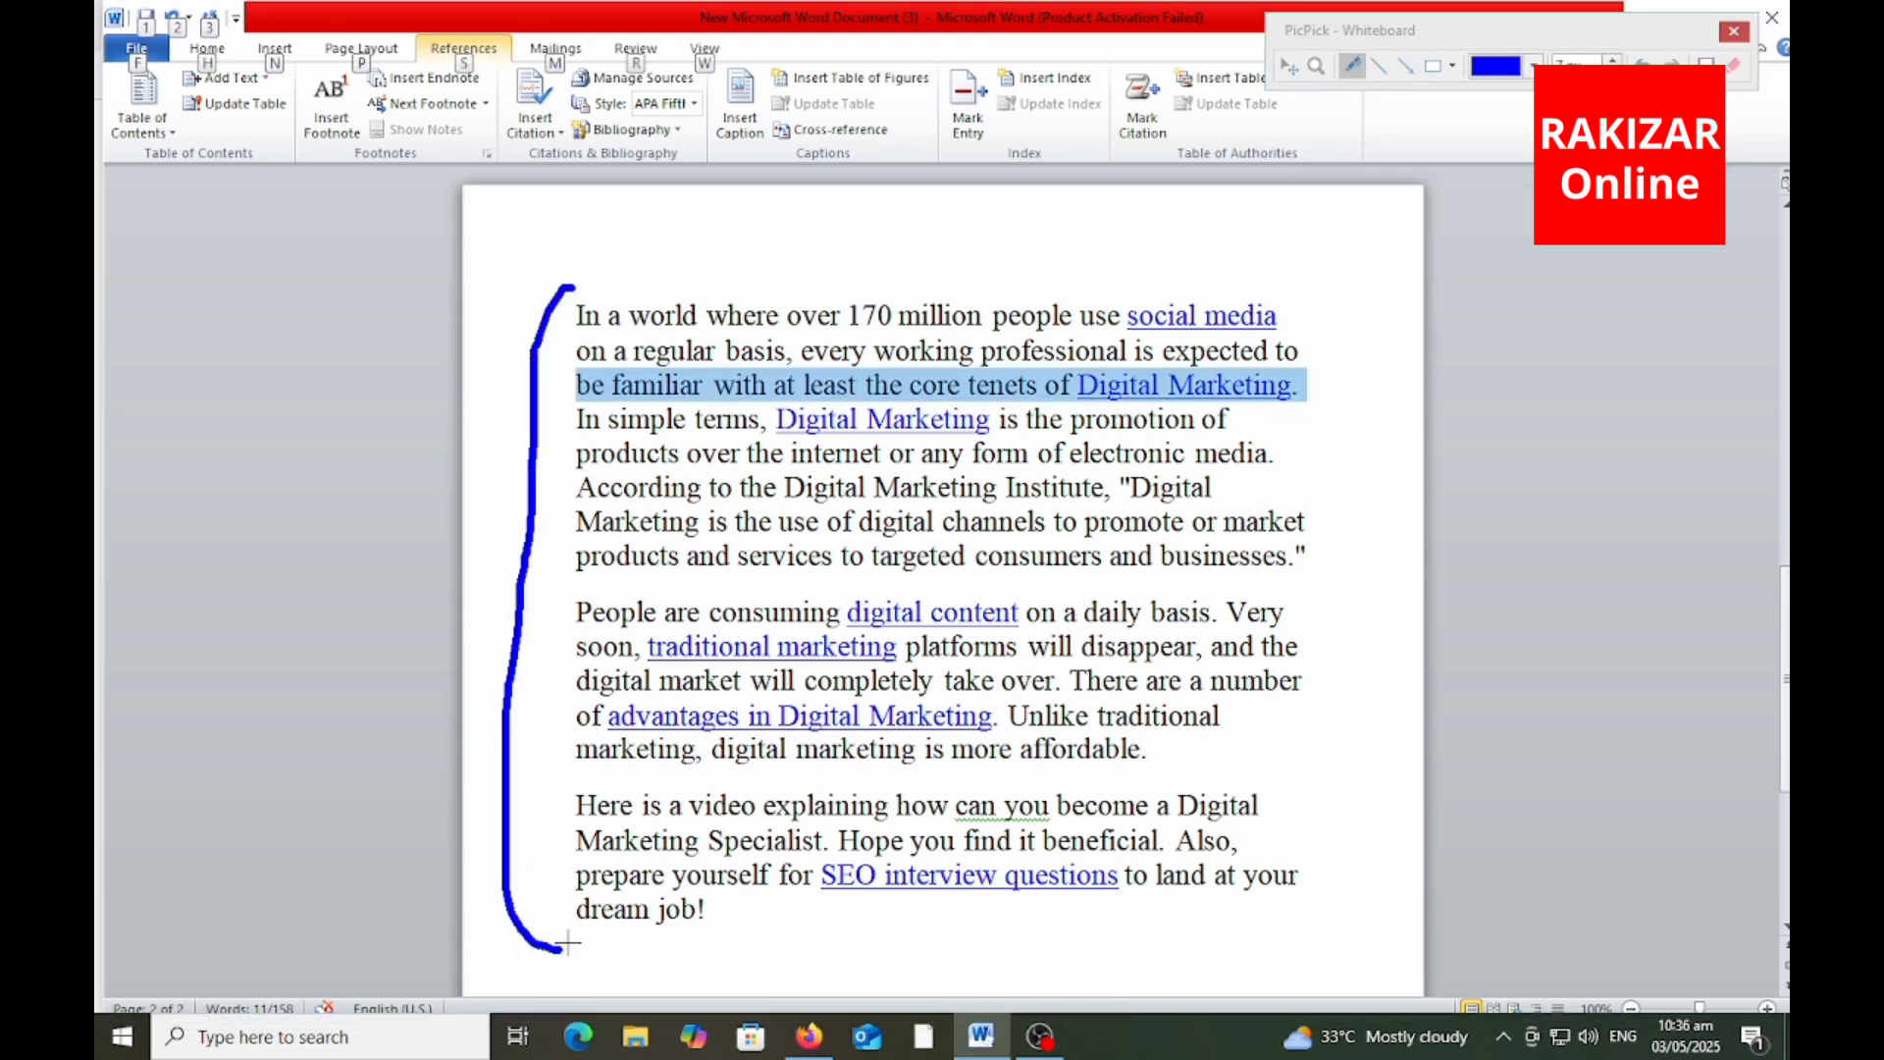
mouse_move(1358, 384)
left_mouse_down()
mouse_move(1363, 421)
mouse_move(1467, 348)
left_mouse_up()
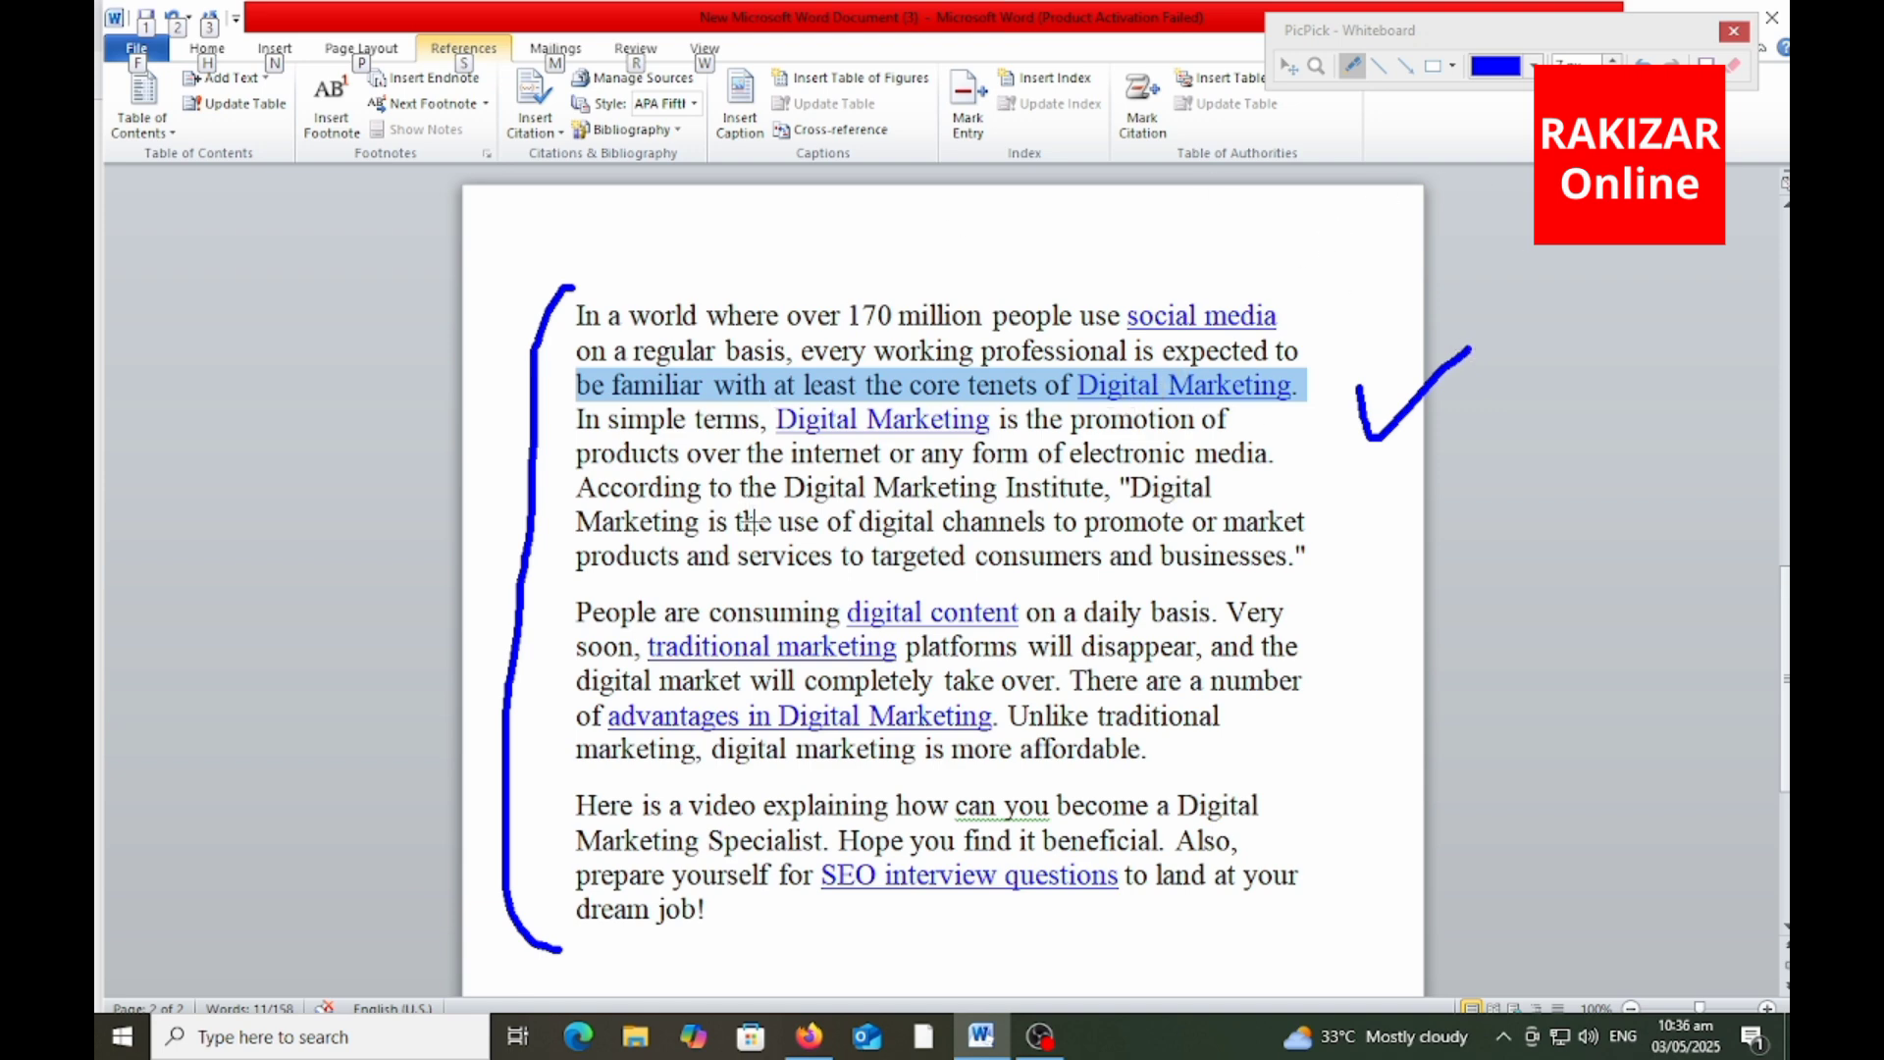
key("Escape")
- Draw a long box beneath the last paragraph, mark several ticks inside and across its ends, and close the whiteboard
scroll(756, 522, "down", 2)
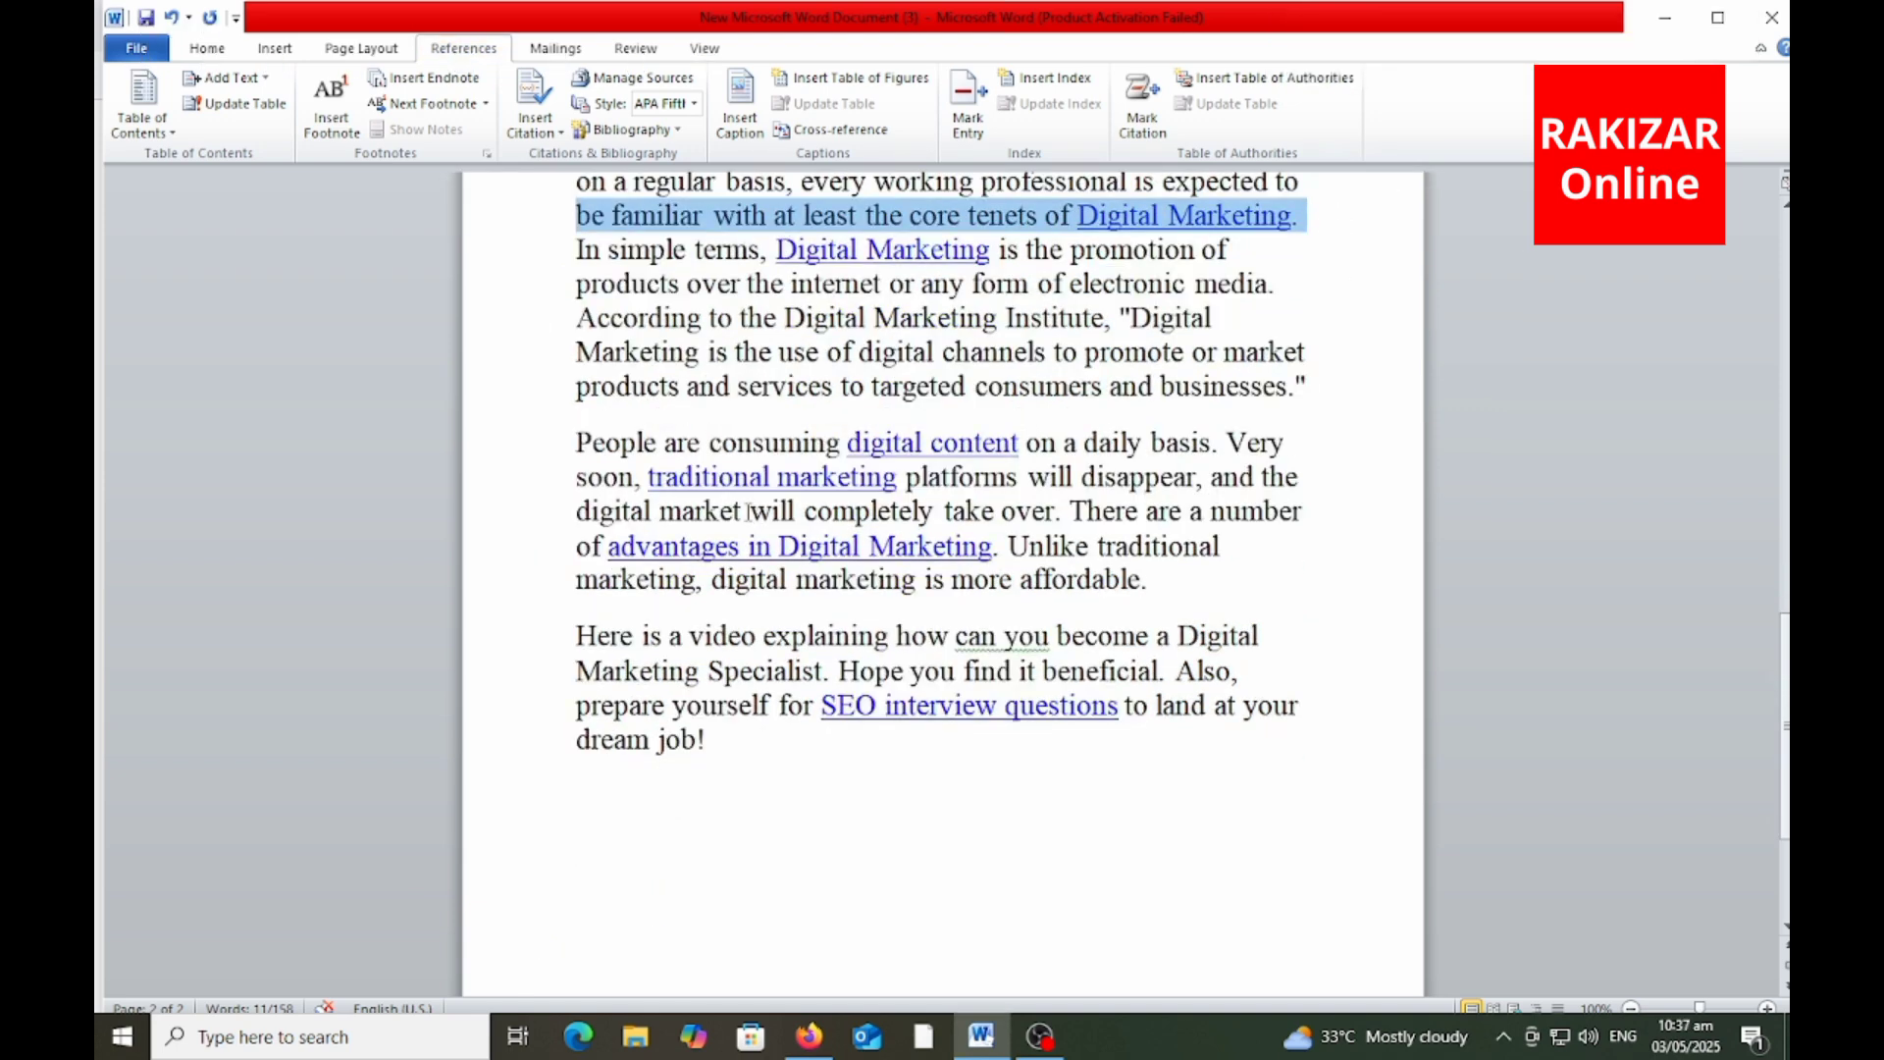
scroll(706, 775, "down", 1)
key("ctrl+shift+w")
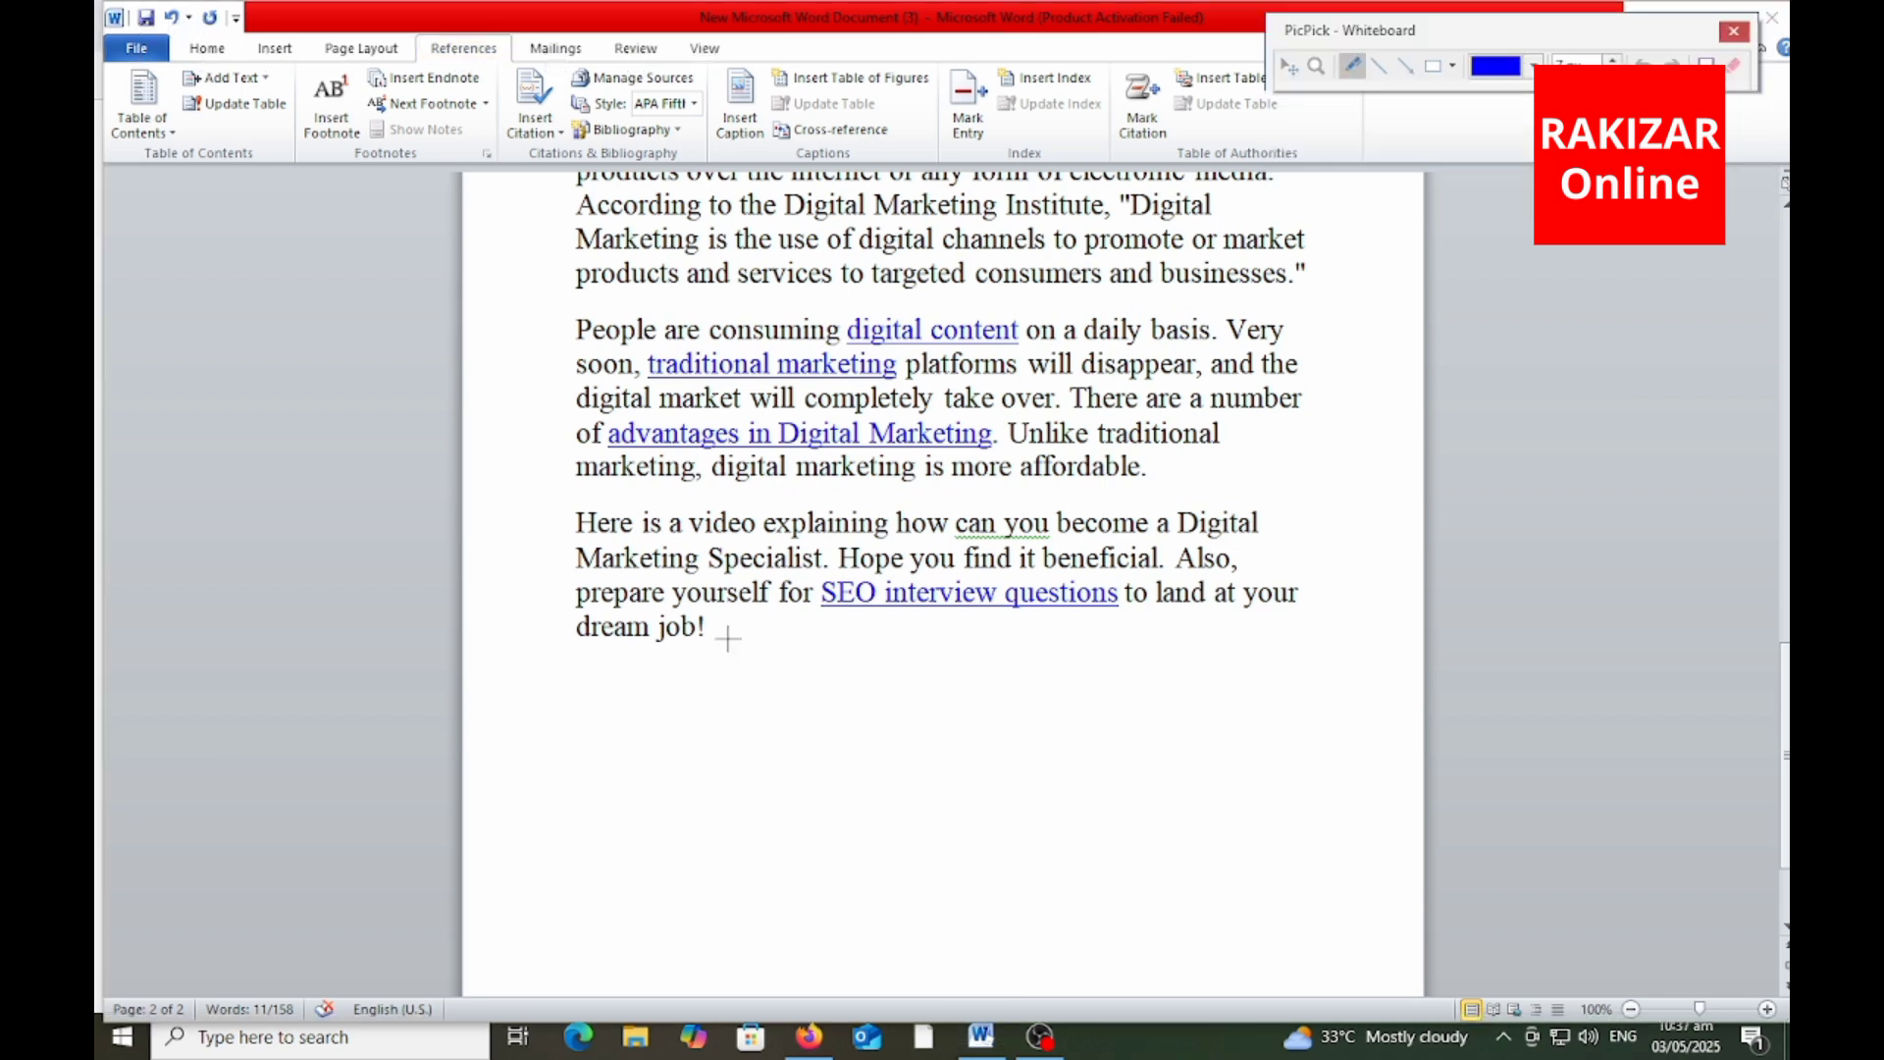
mouse_move(593, 771)
left_mouse_down()
mouse_move(593, 679)
mouse_move(1249, 677)
mouse_move(1271, 810)
mouse_move(609, 799)
mouse_move(594, 748)
left_mouse_up()
left_click_drag(709, 752, 795, 723)
mouse_move(832, 758)
left_mouse_down()
mouse_move(843, 787)
mouse_move(928, 722)
left_mouse_up()
mouse_move(1021, 759)
left_mouse_down()
mouse_move(1077, 766)
mouse_move(1197, 704)
left_mouse_up()
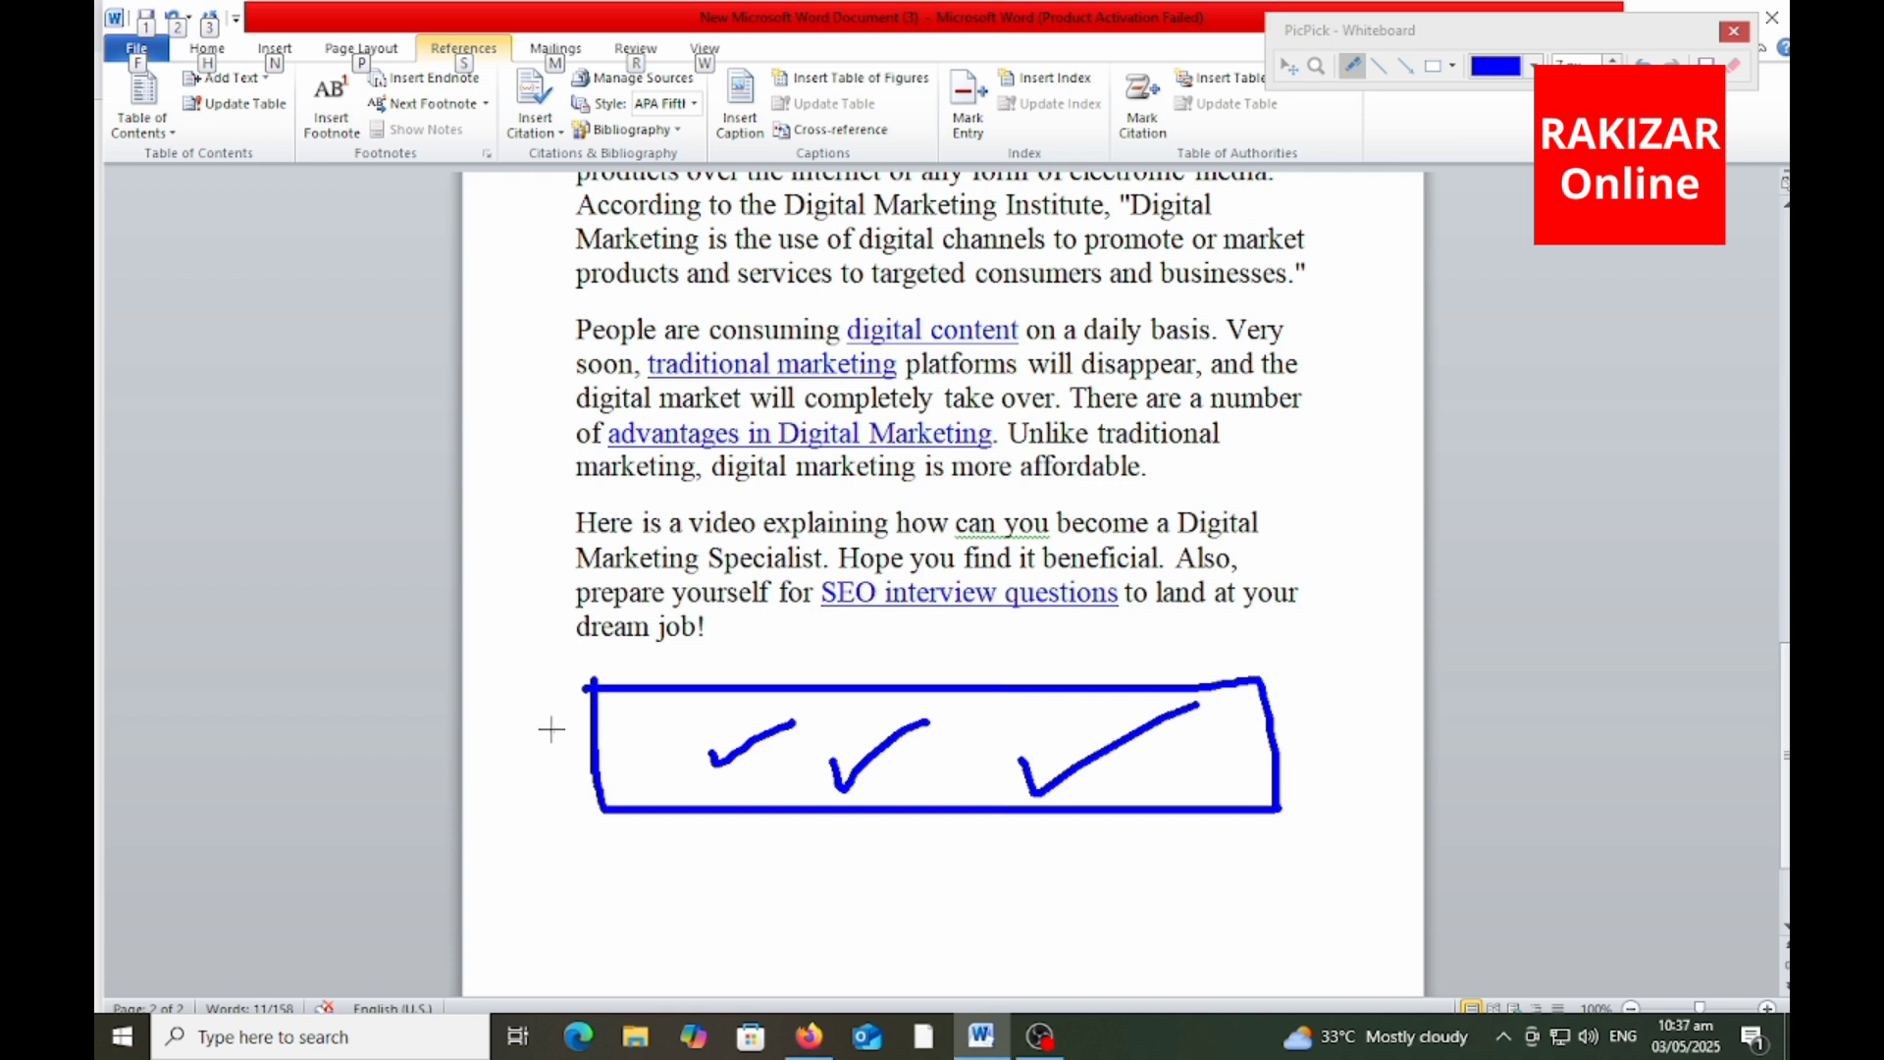
mouse_move(548, 731)
left_mouse_down()
mouse_move(556, 745)
mouse_move(651, 664)
left_mouse_up()
left_click_drag(1257, 738, 1349, 694)
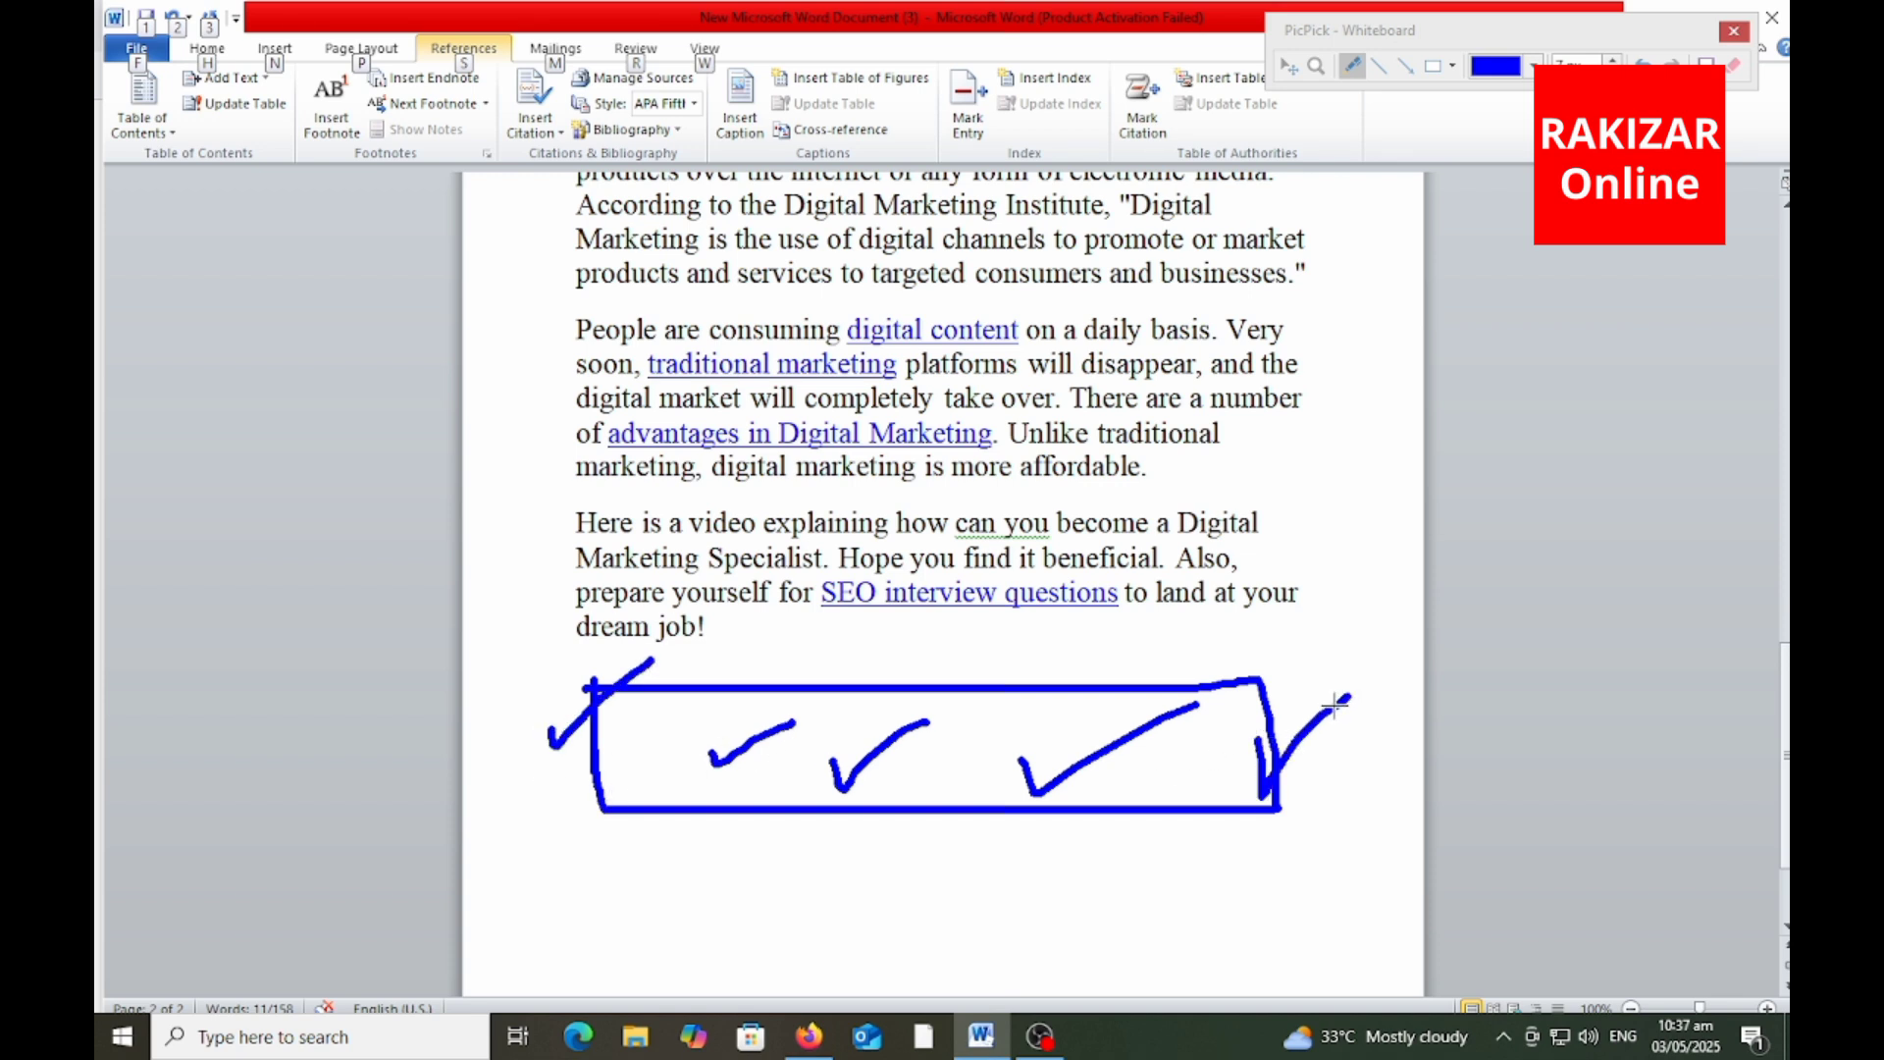
mouse_move(1202, 724)
left_mouse_down()
mouse_move(1205, 746)
mouse_move(1303, 658)
left_mouse_up()
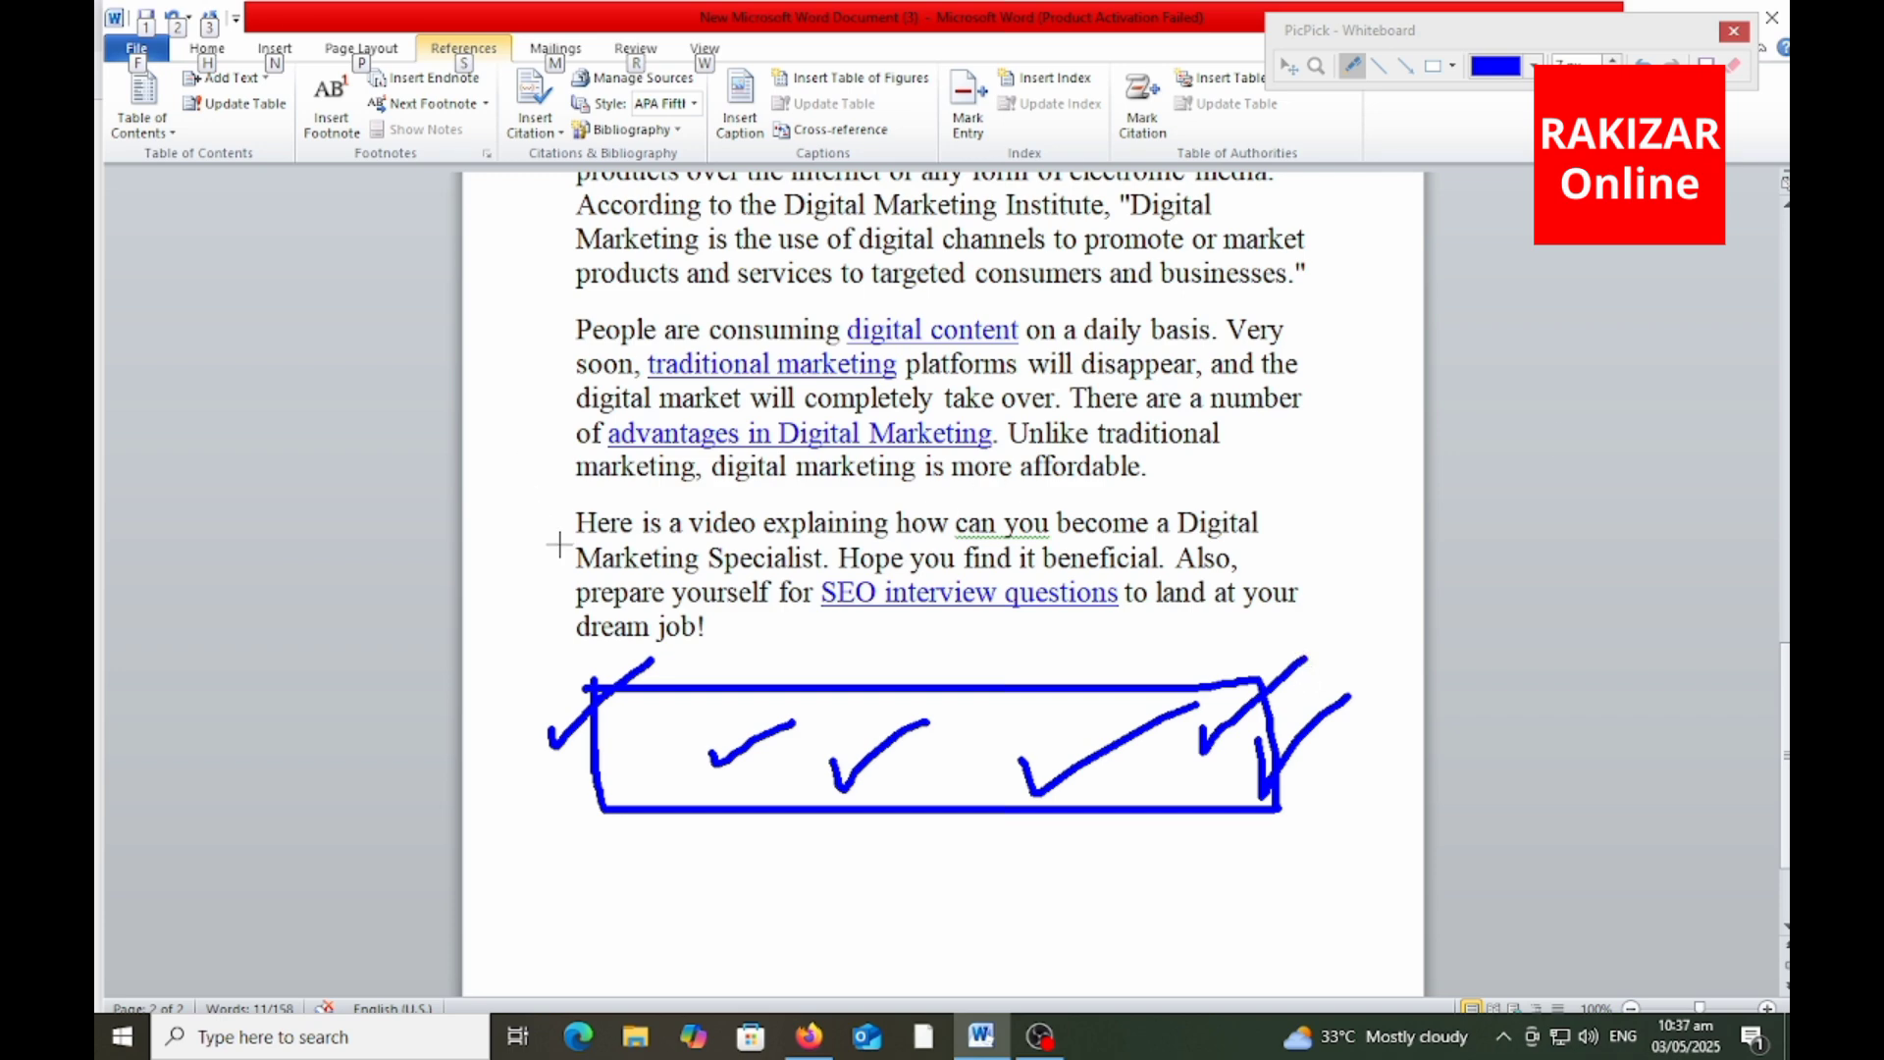
key("Escape")
- Draw brackets on both sides of the three paragraphs with a tick beside the right one, and close the whiteboard
scroll(555, 545, "up", 4)
left_click(538, 477)
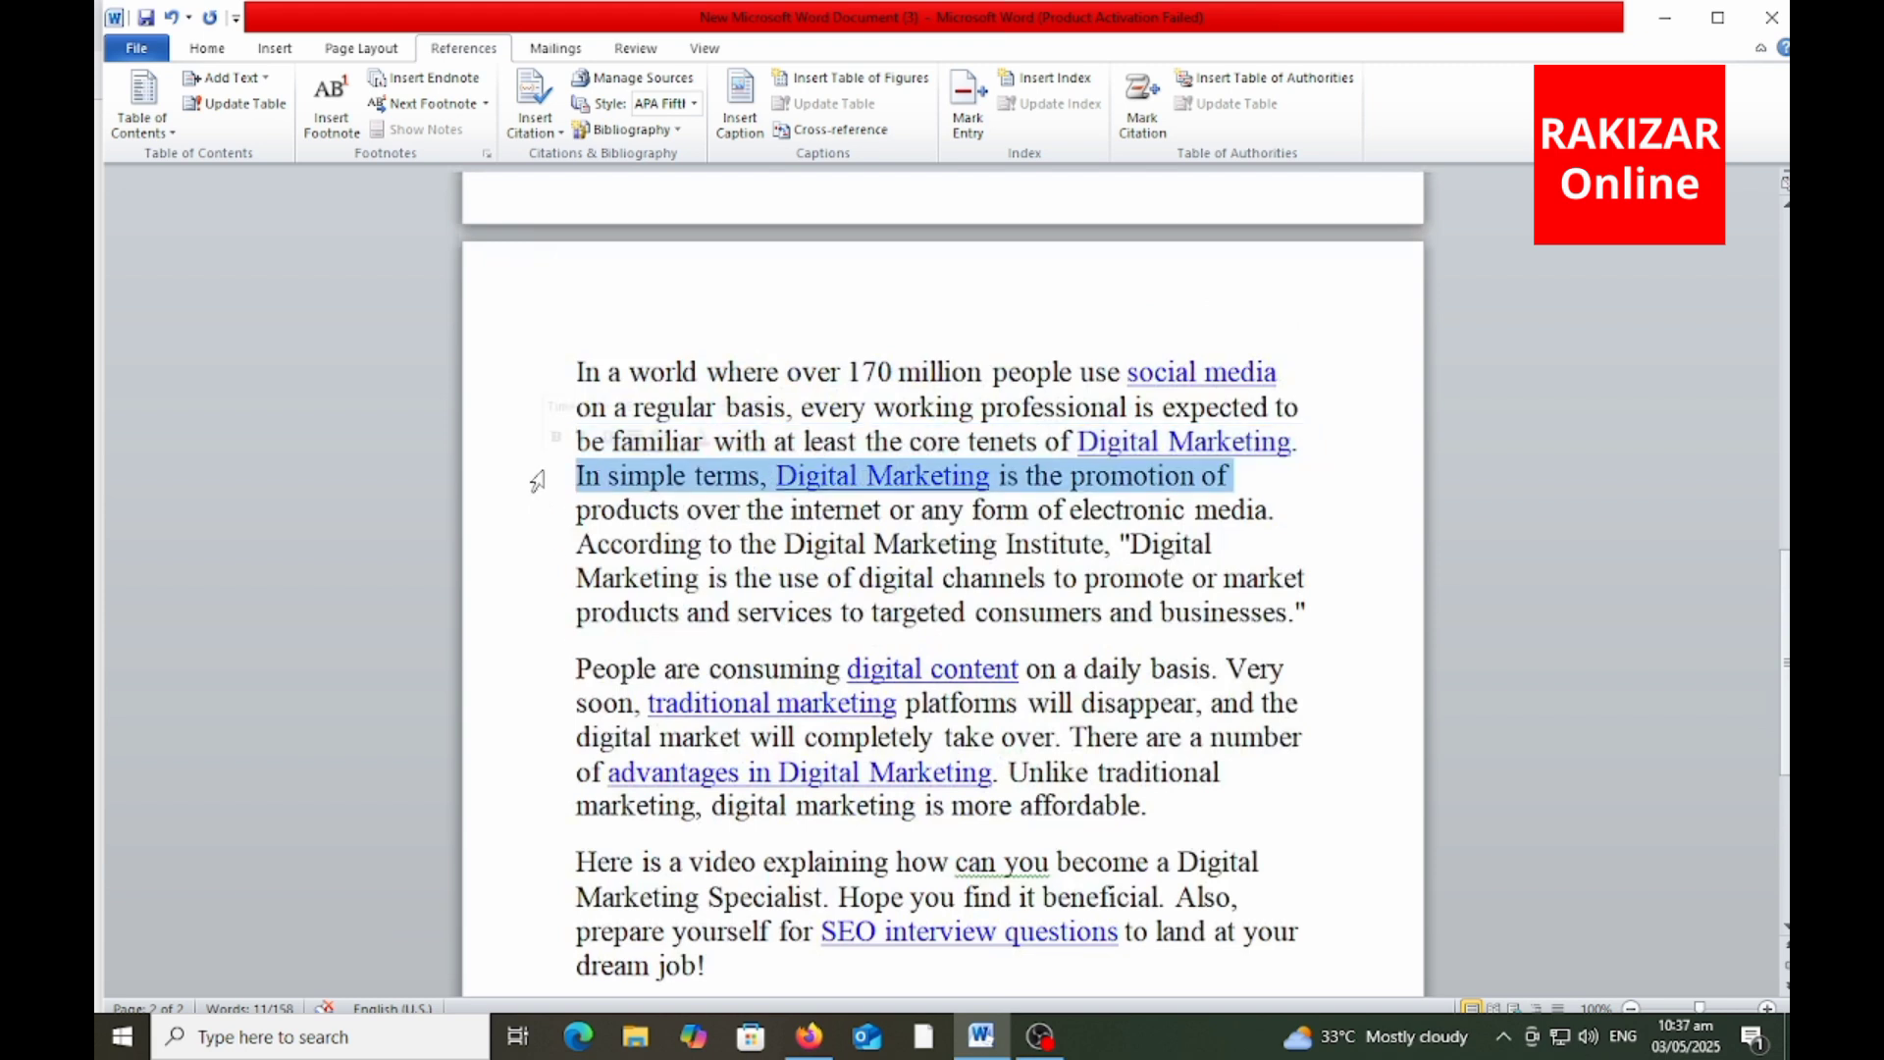
key("alt+w")
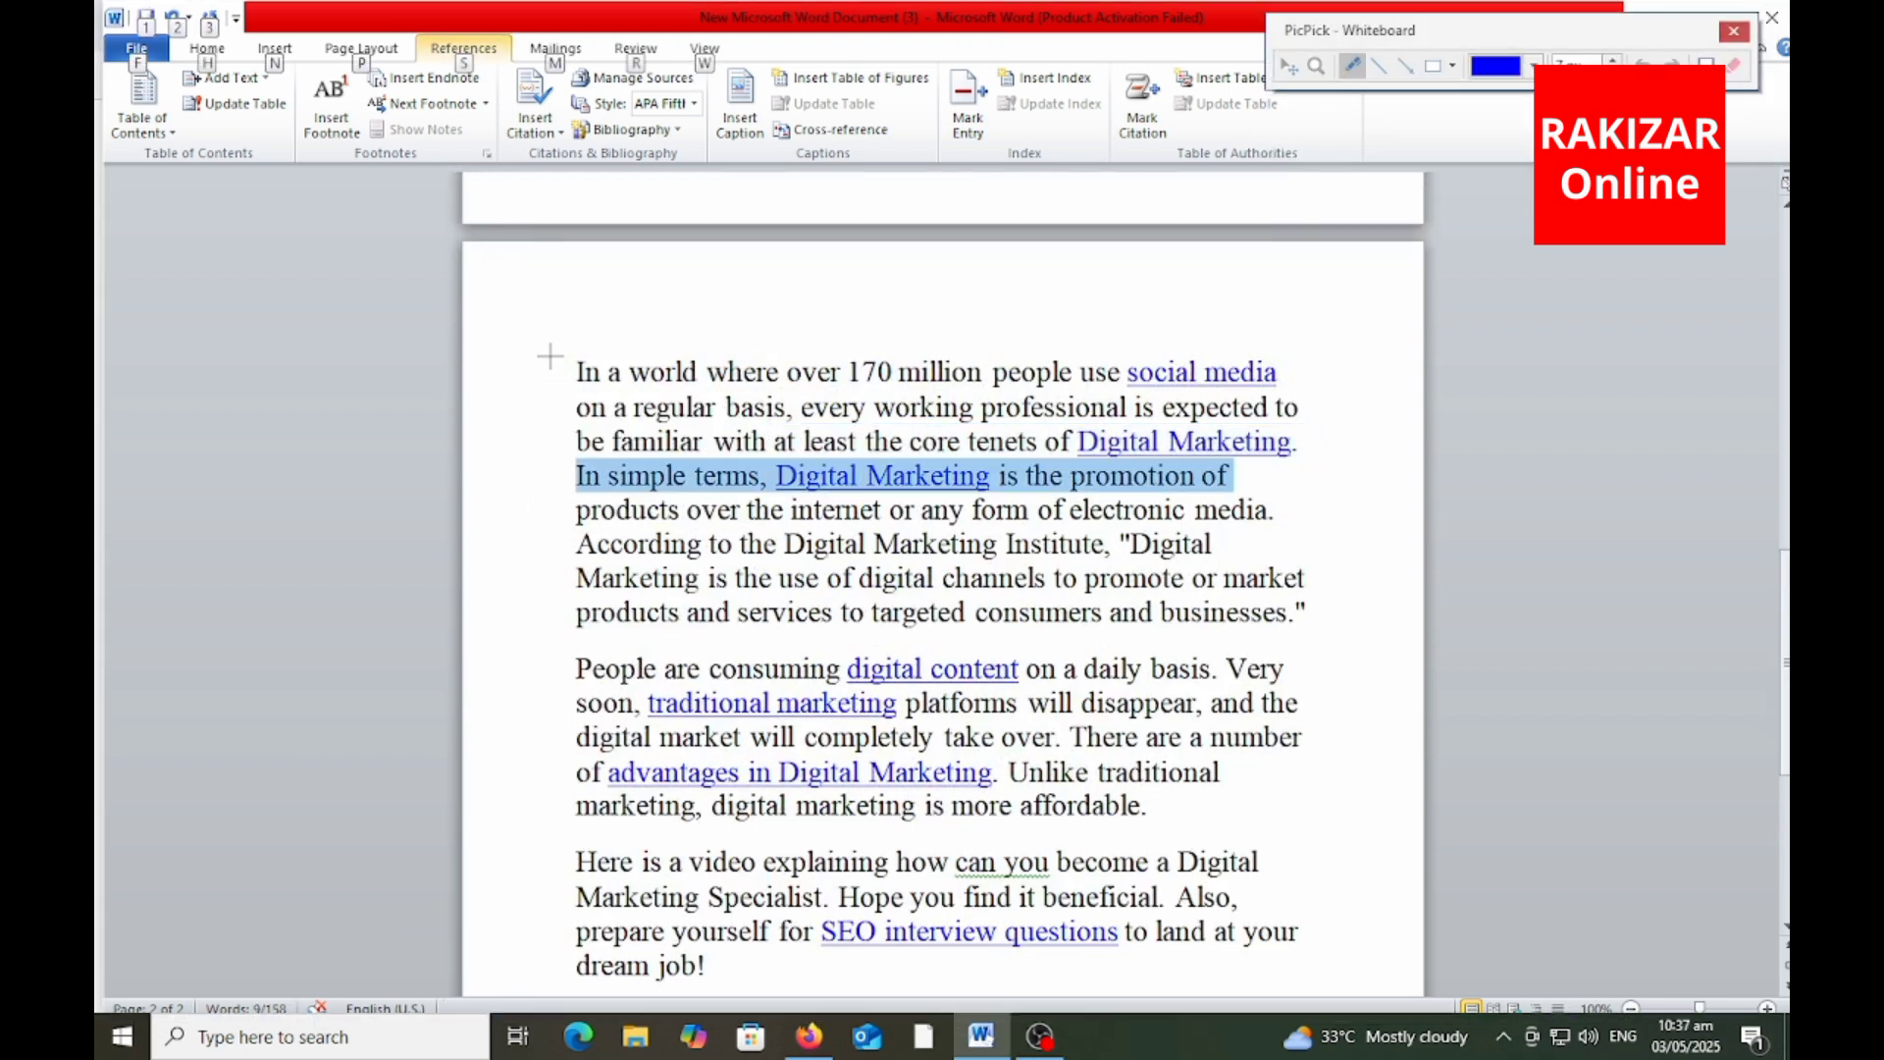
mouse_move(550, 356)
left_mouse_down()
mouse_move(516, 489)
mouse_move(527, 910)
mouse_move(564, 1008)
left_mouse_up()
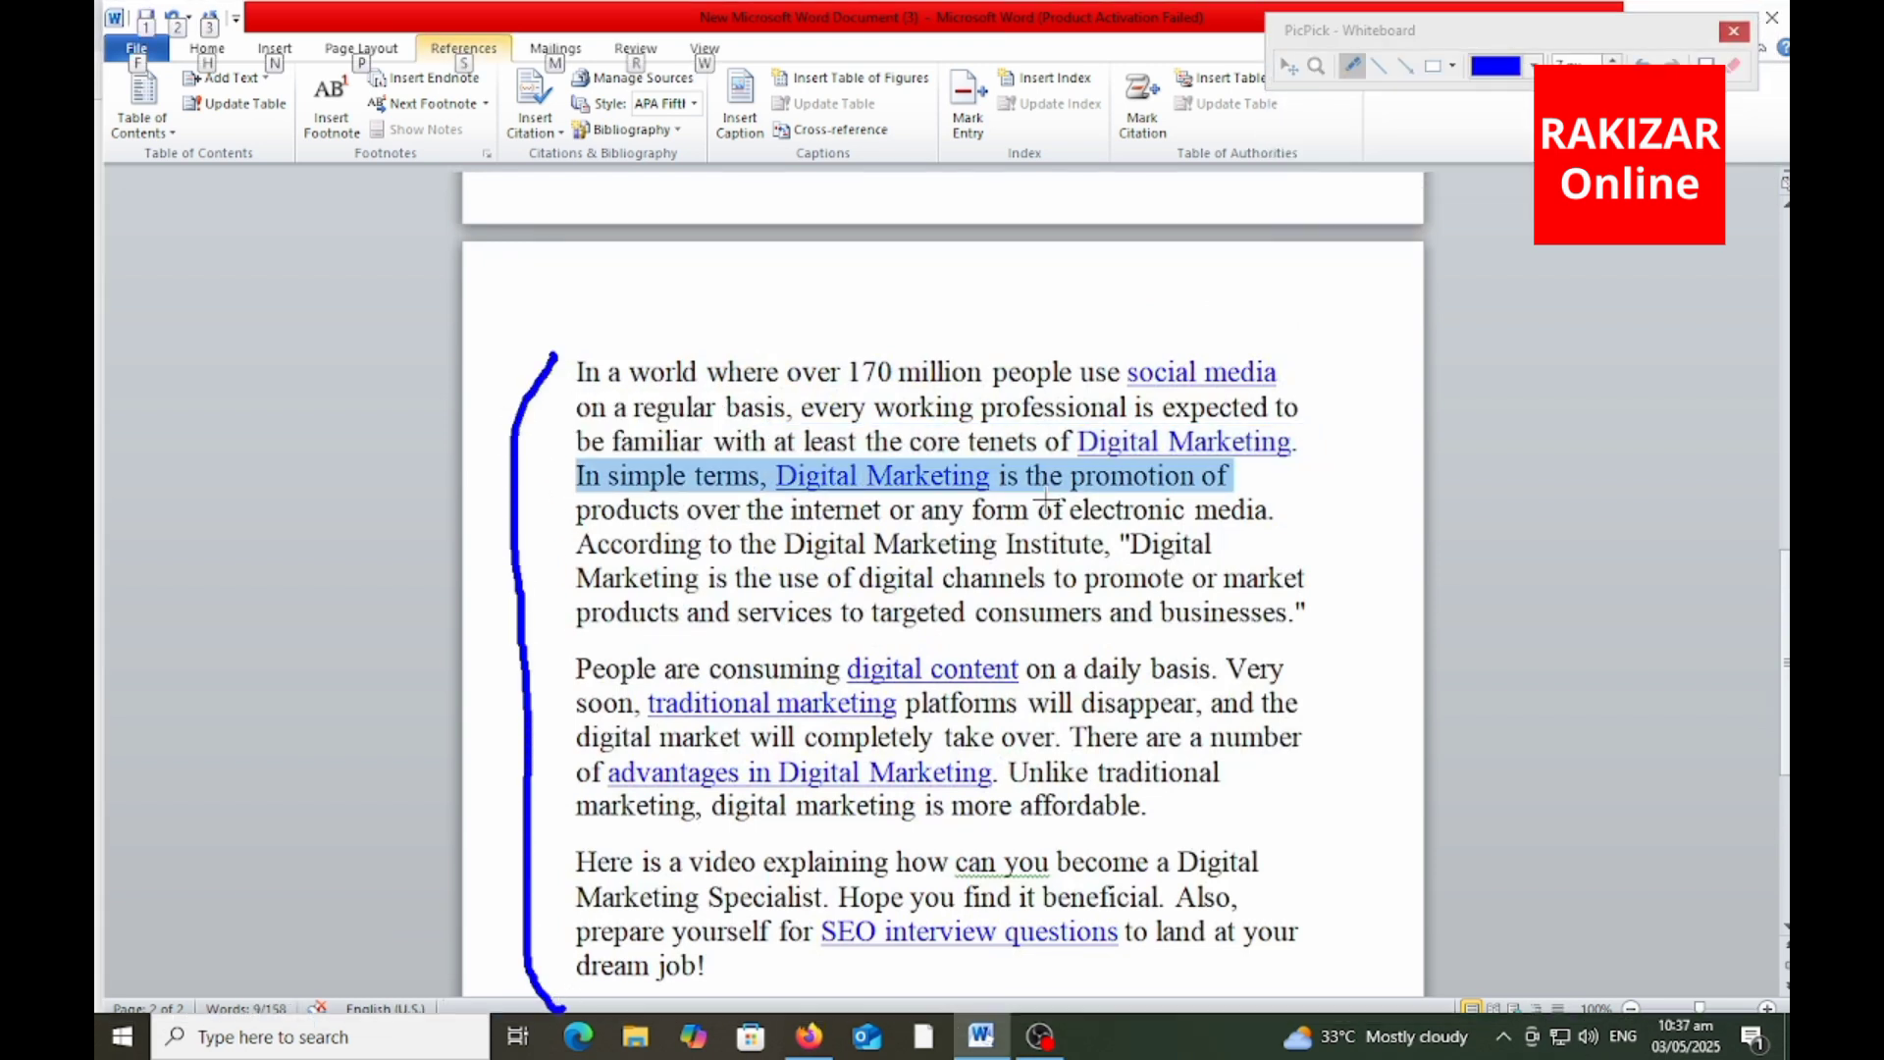
mouse_move(1302, 355)
left_mouse_down()
mouse_move(1368, 599)
mouse_move(1374, 962)
mouse_move(1345, 989)
left_mouse_up()
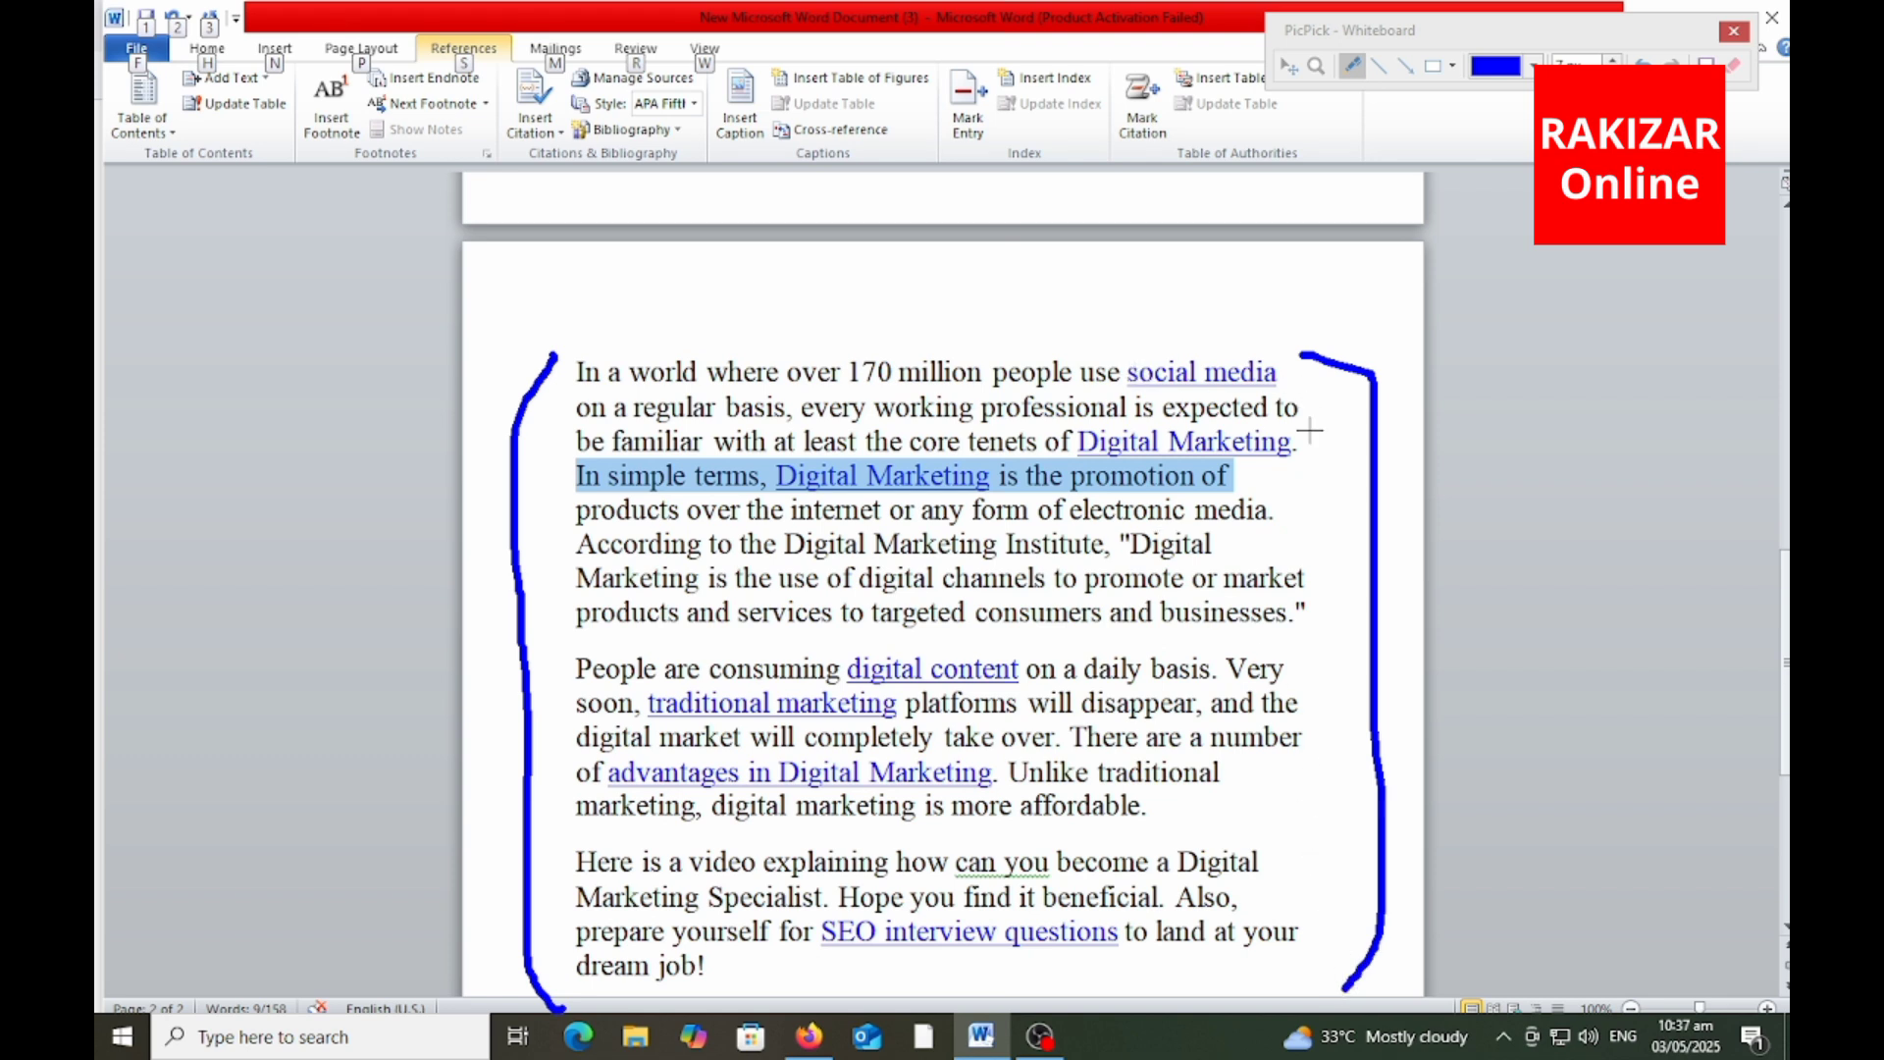
mouse_move(1390, 397)
left_mouse_down()
mouse_move(1391, 426)
mouse_move(1465, 327)
left_mouse_up()
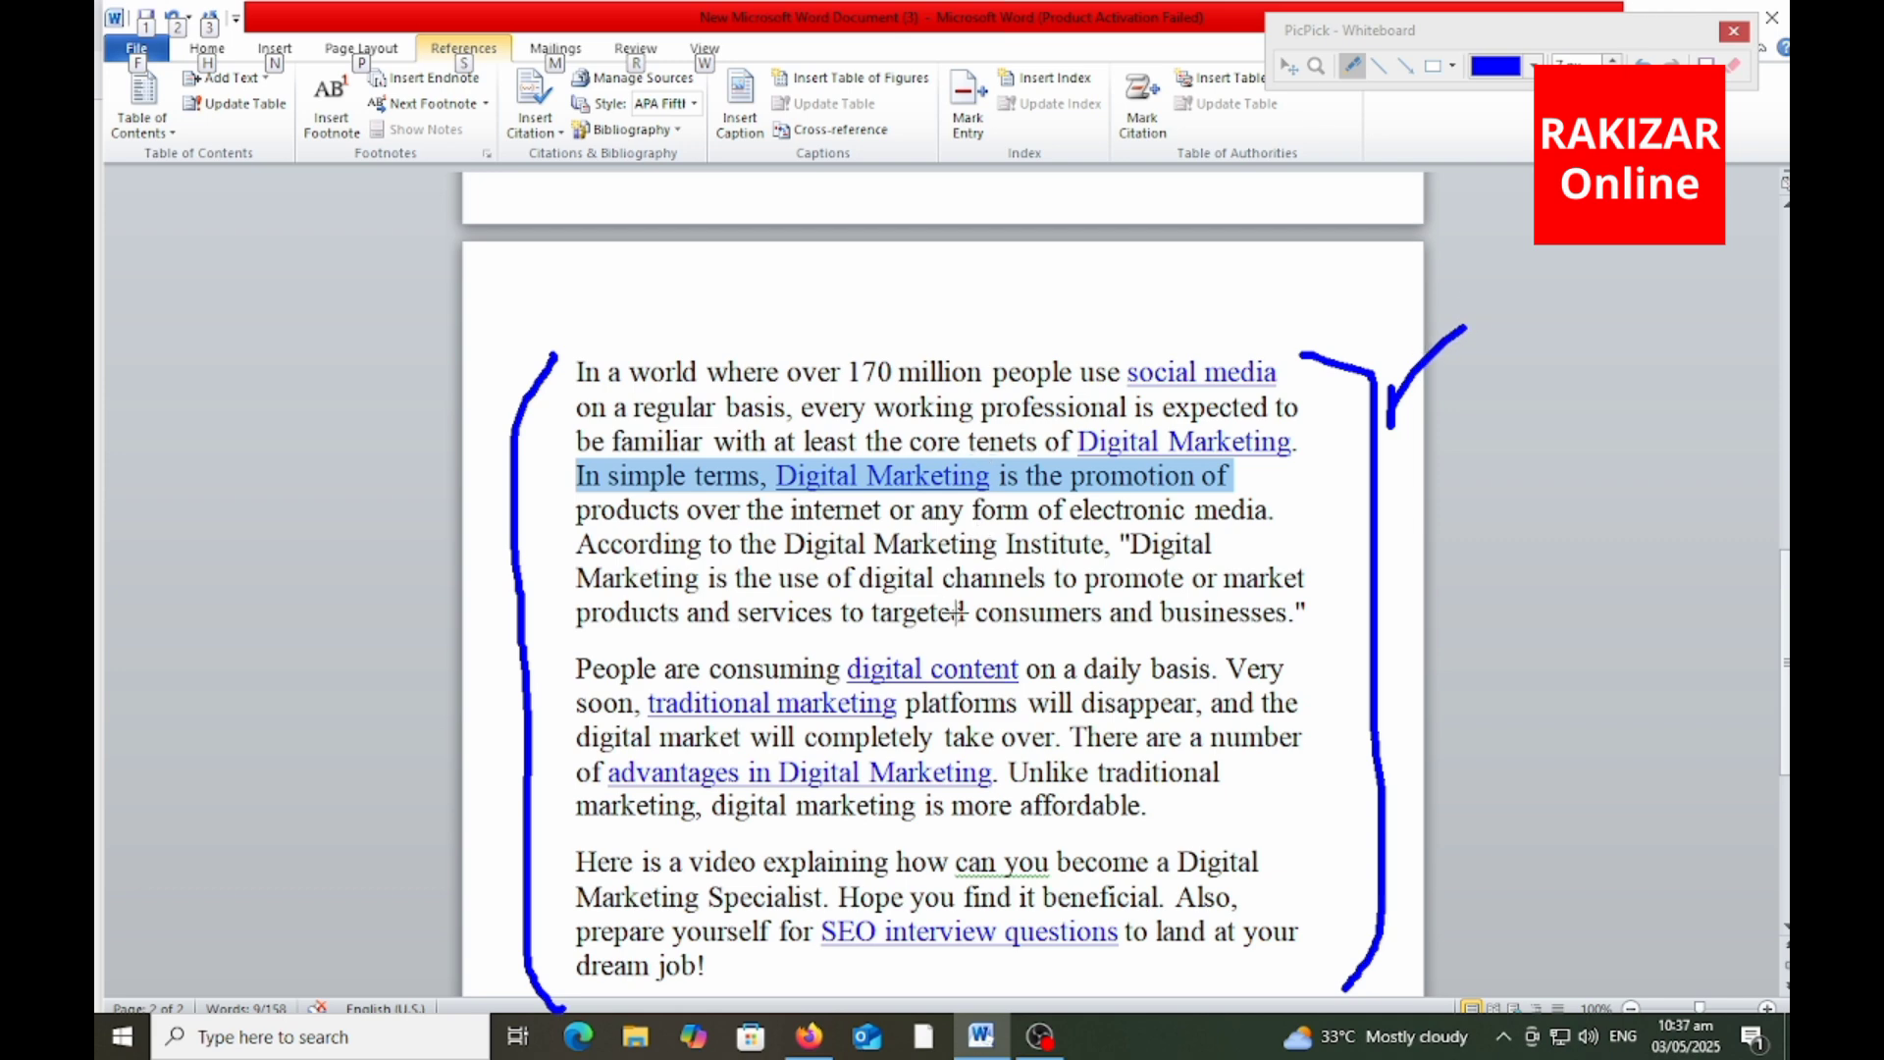
key("Escape")
- Draw a wide box with three ticks beneath the last paragraph and a vertical line to the right of the text
scroll(687, 731, "down", 2)
key("alt+w")
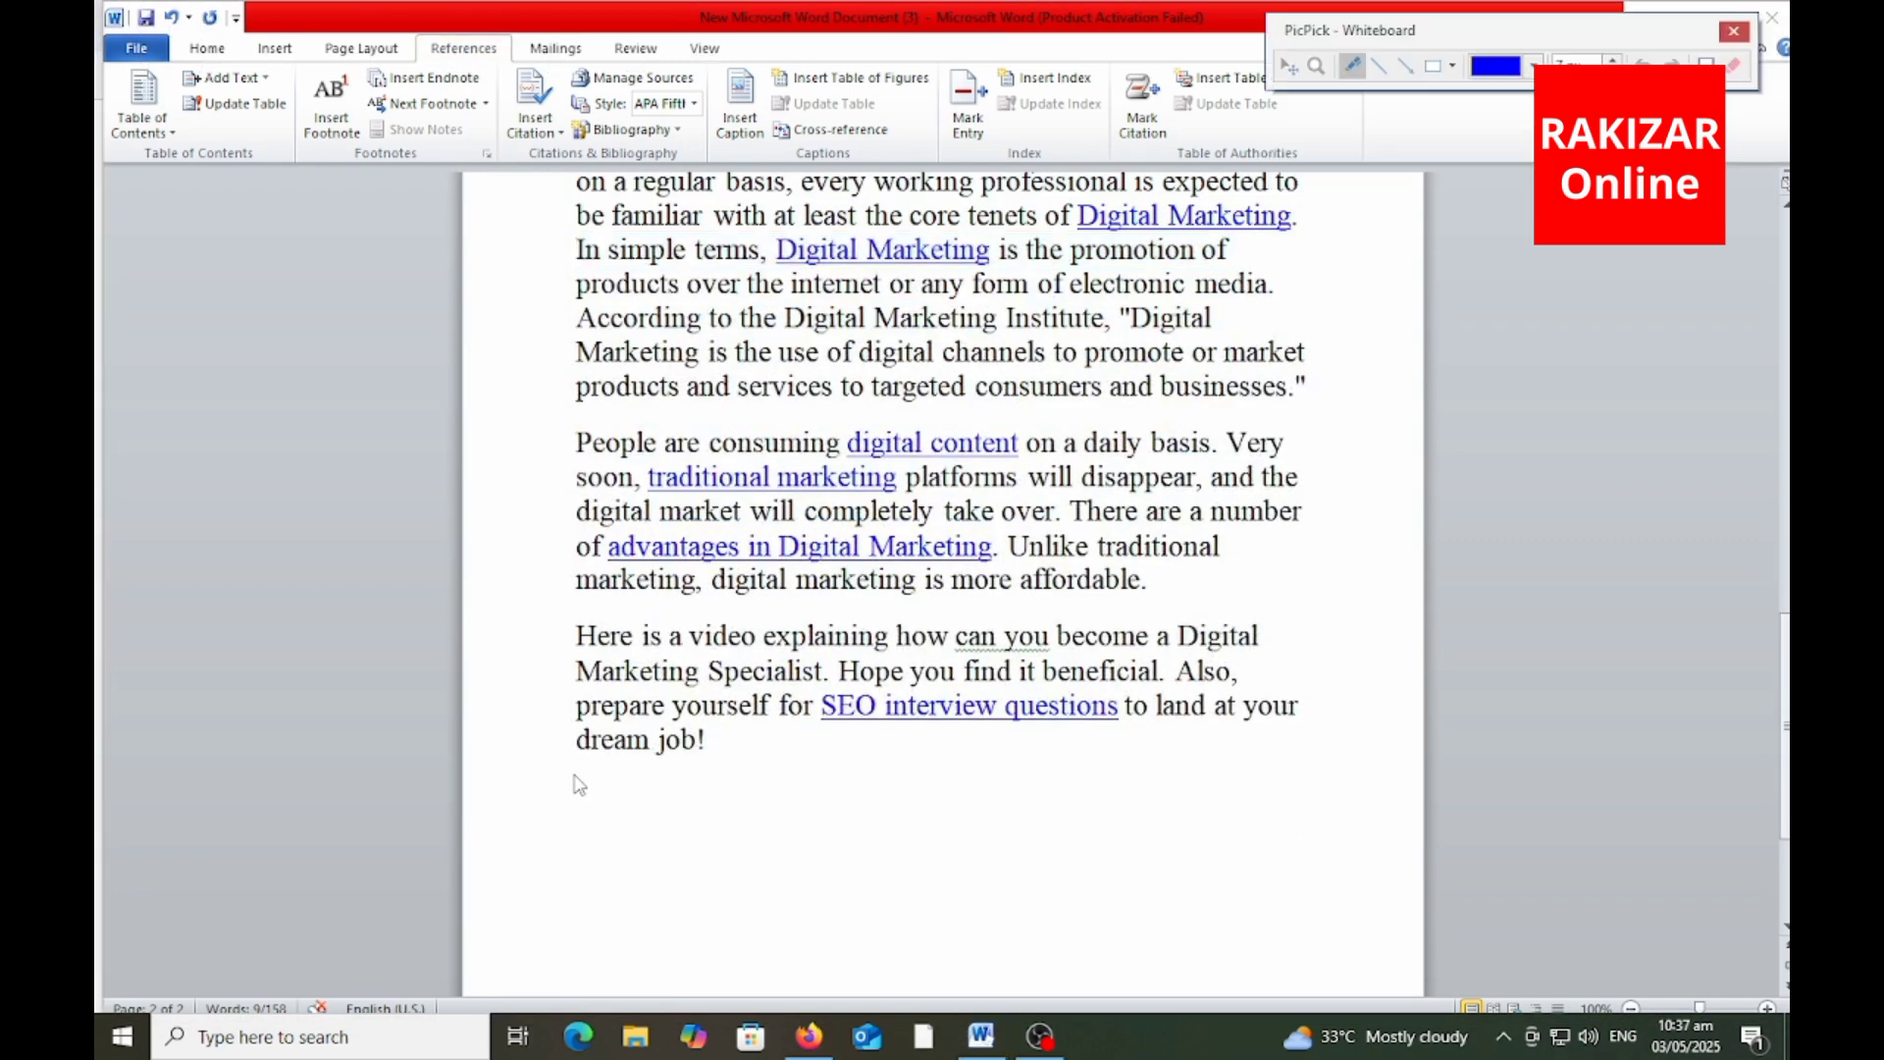
left_click_drag(564, 772, 565, 875)
mouse_move(561, 774)
left_mouse_down()
mouse_move(1387, 778)
mouse_move(1392, 931)
mouse_move(562, 897)
mouse_move(560, 872)
left_mouse_up()
mouse_move(604, 836)
left_mouse_down()
mouse_move(612, 869)
mouse_move(670, 805)
left_mouse_up()
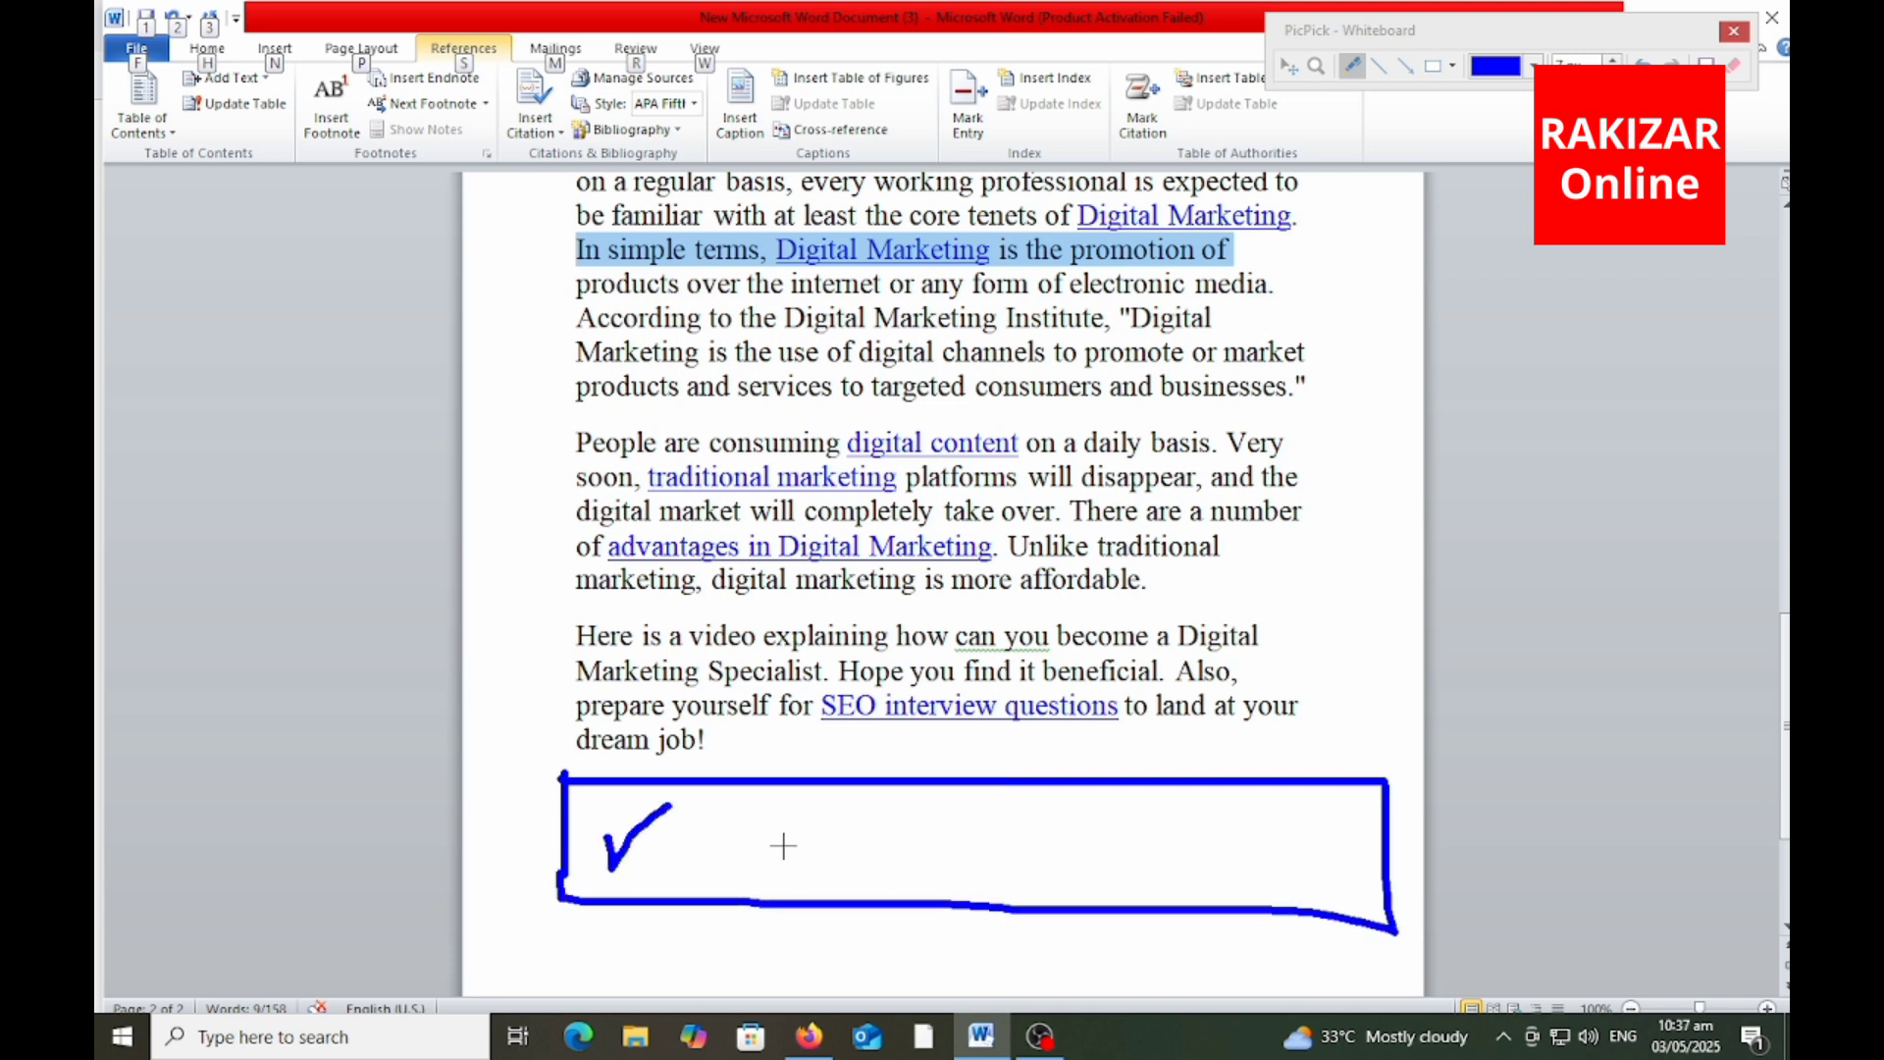
mouse_move(783, 836)
left_mouse_down()
mouse_move(785, 872)
mouse_move(858, 803)
left_mouse_up()
left_click_drag(976, 836, 1083, 793)
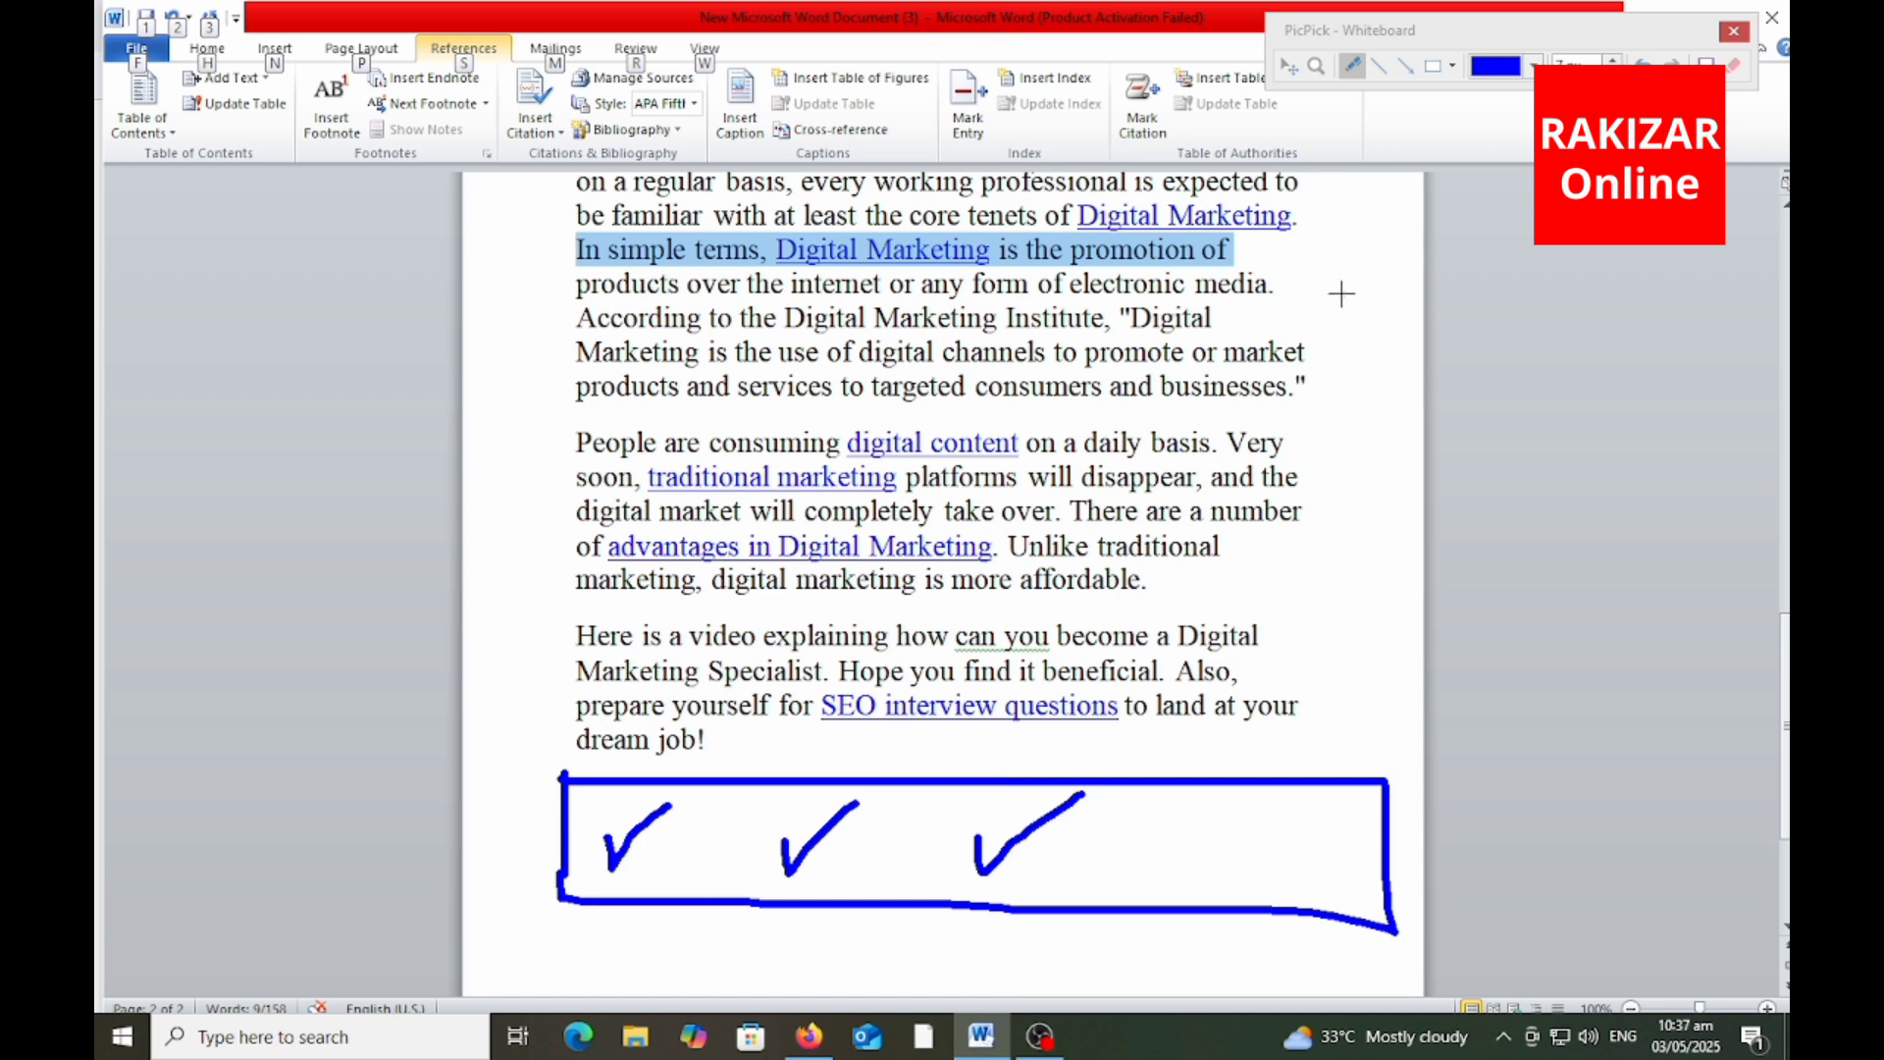
left_click_drag(1343, 292, 1353, 758)
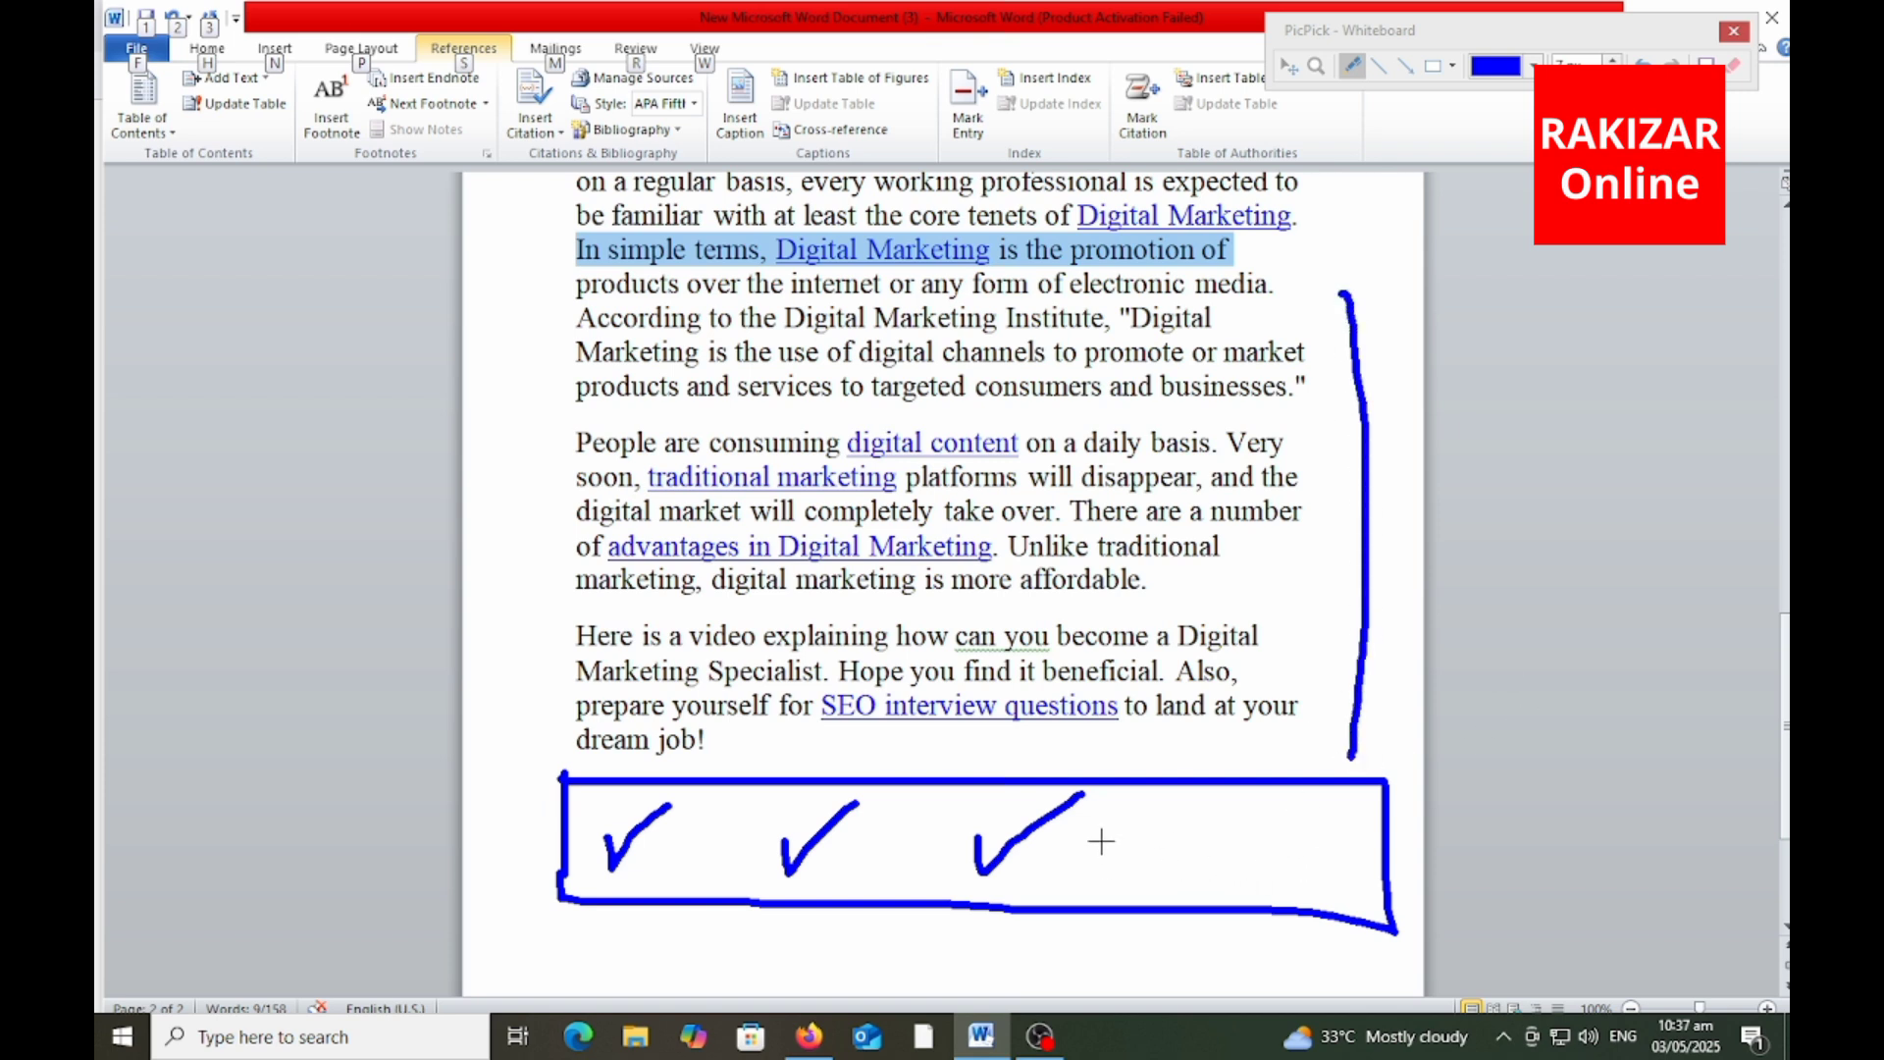
- Add a fourth tick in the box and a large tick over the first two paragraphs, and close the whiteboard
left_click_drag(1101, 841, 1170, 772)
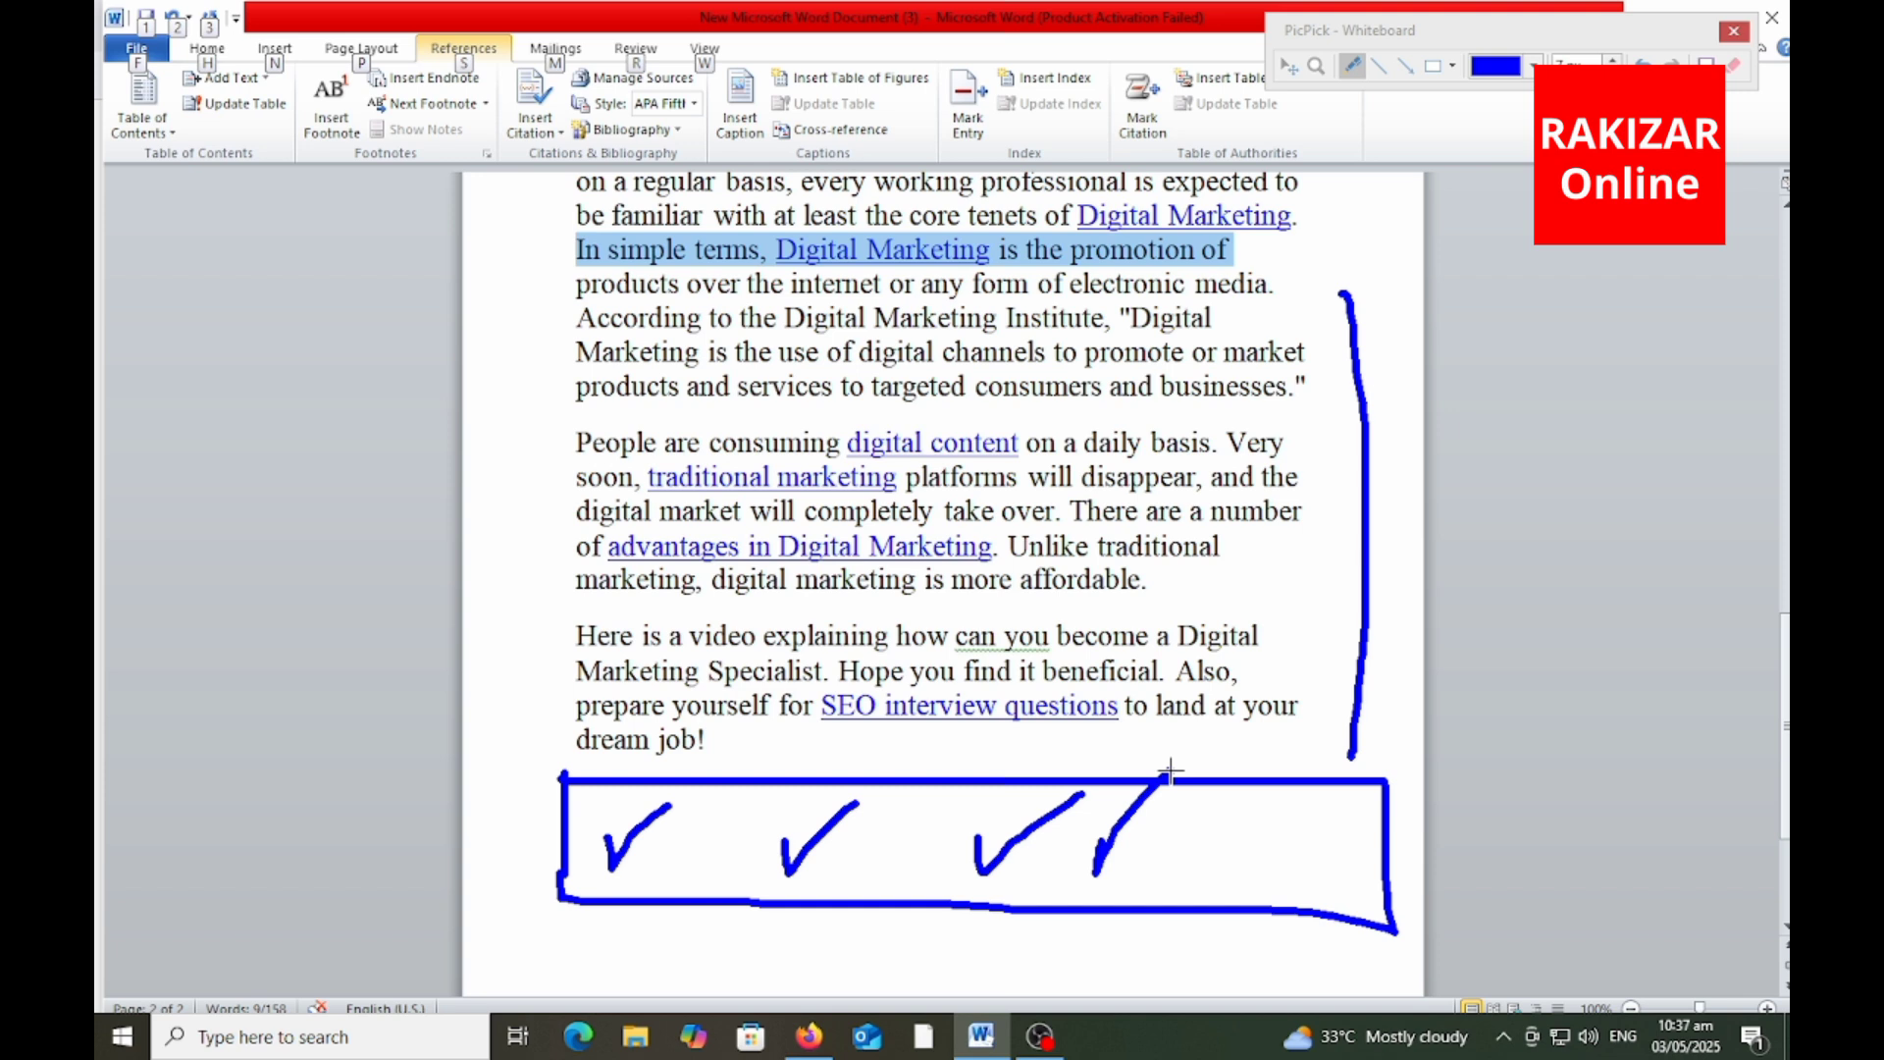
mouse_move(670, 381)
left_mouse_down()
mouse_move(670, 442)
mouse_move(788, 317)
left_mouse_up()
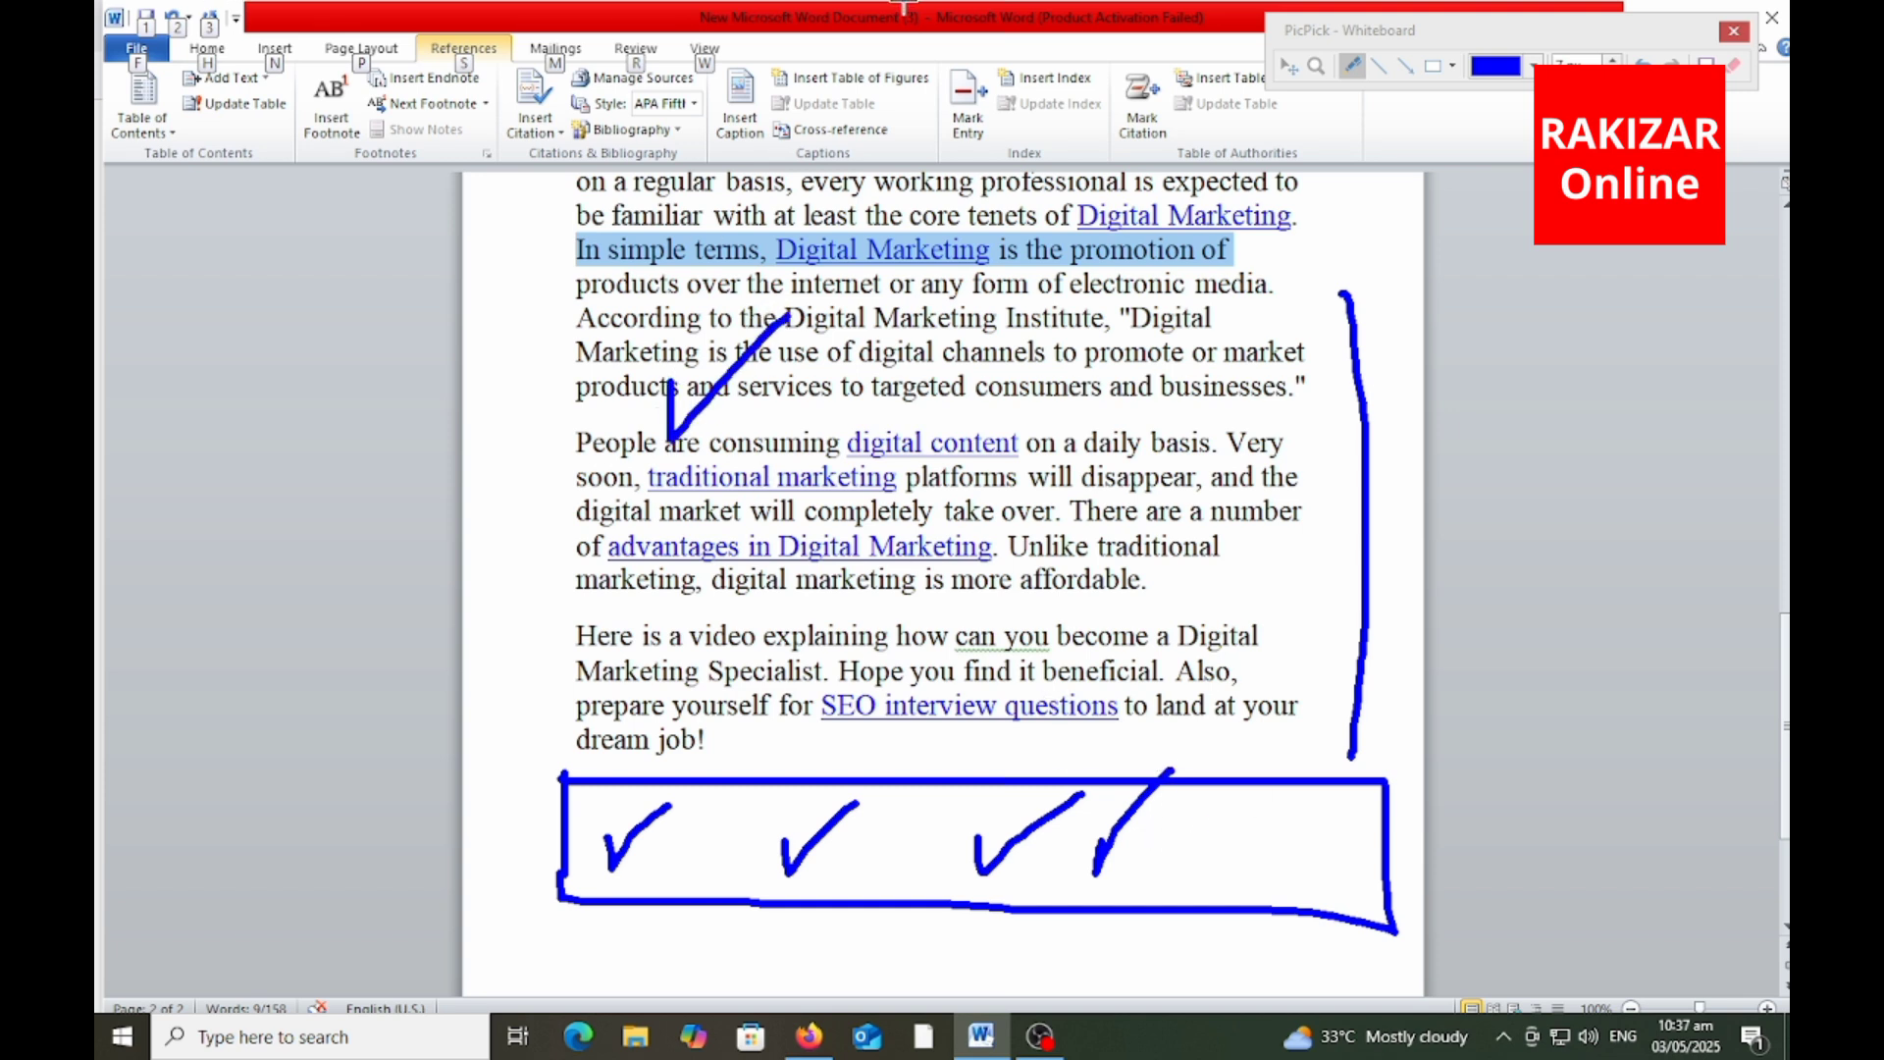
key("Escape")
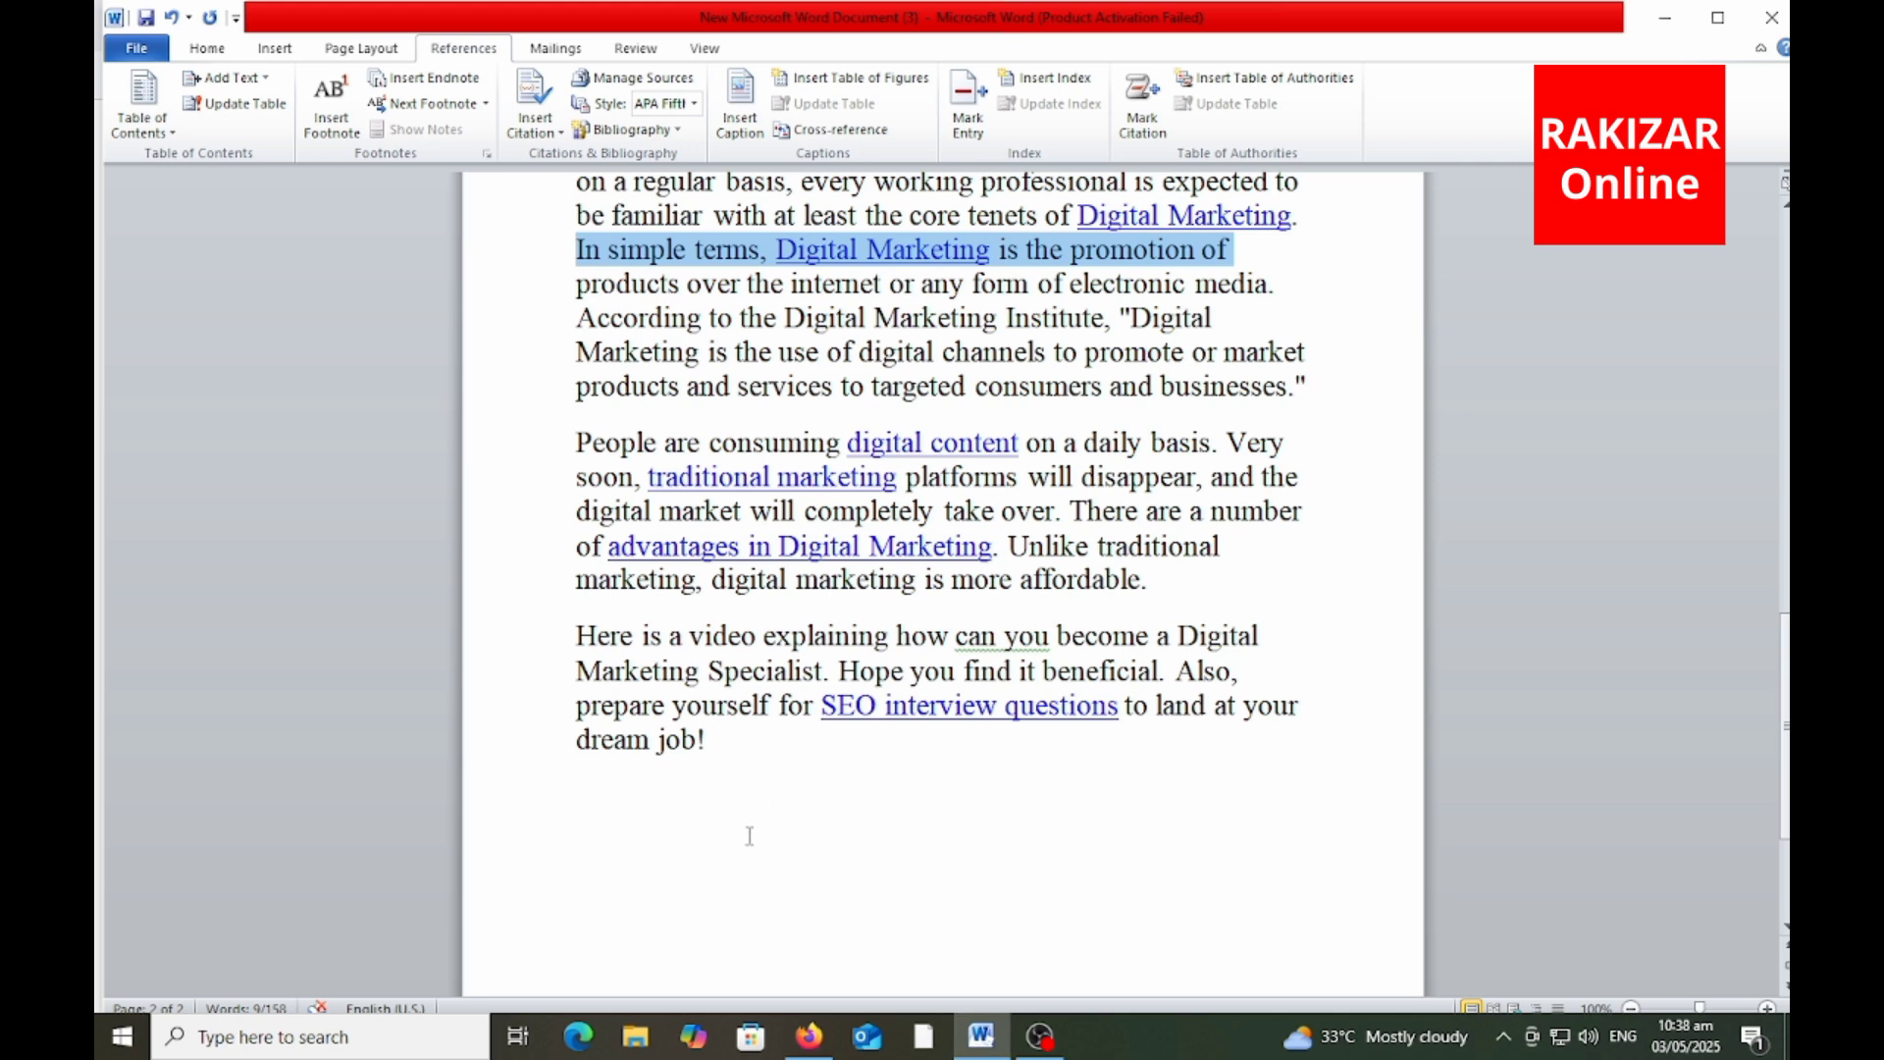
- Draw a wide box containing four ticks beneath the last paragraph, and close the whiteboard
key("alt+w")
mouse_move(581, 785)
left_mouse_down()
mouse_move(600, 951)
mouse_move(1277, 799)
mouse_move(833, 942)
mouse_move(579, 951)
left_mouse_up()
mouse_move(660, 870)
left_mouse_down()
mouse_move(919, 840)
mouse_move(1065, 863)
mouse_move(1240, 803)
left_mouse_up()
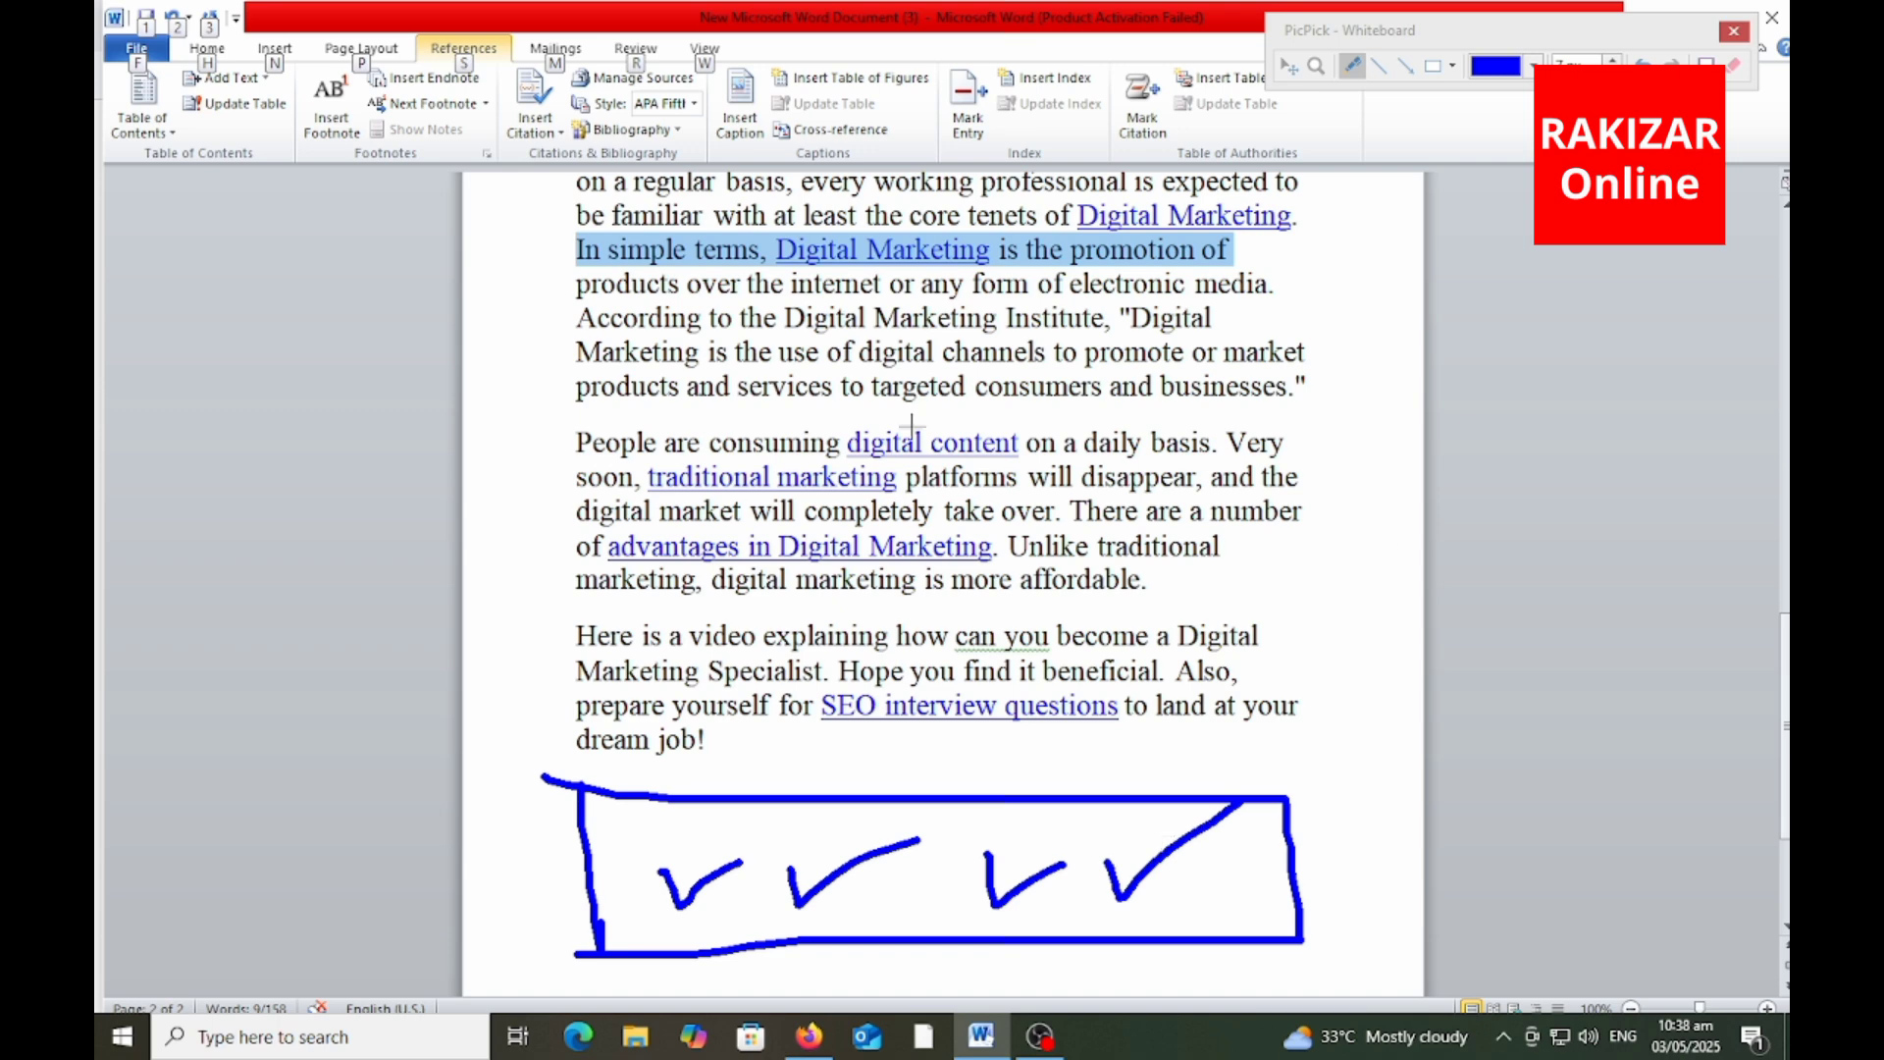
key("Escape")
- Deselect the highlighted sentence, view the top of the source article in Firefox, and return to the Word document
scroll(612, 531, "up", 2)
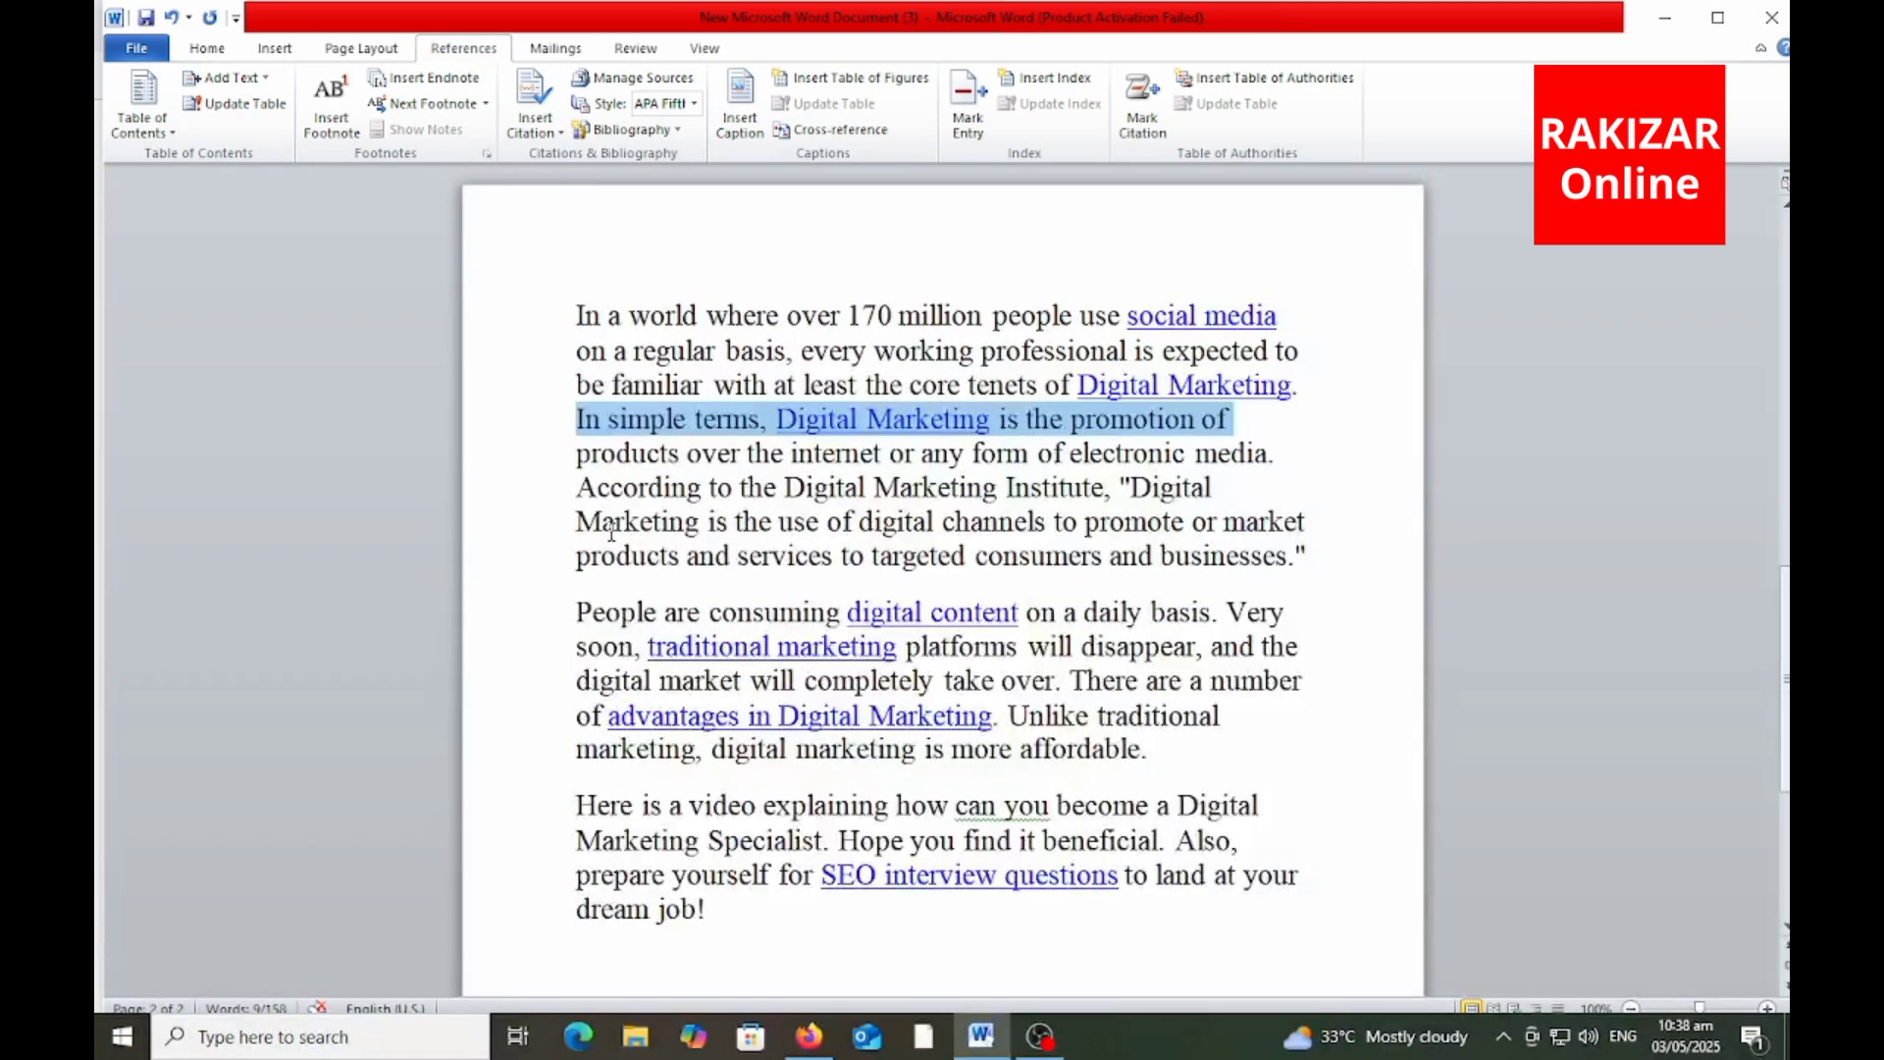
left_click(1363, 530)
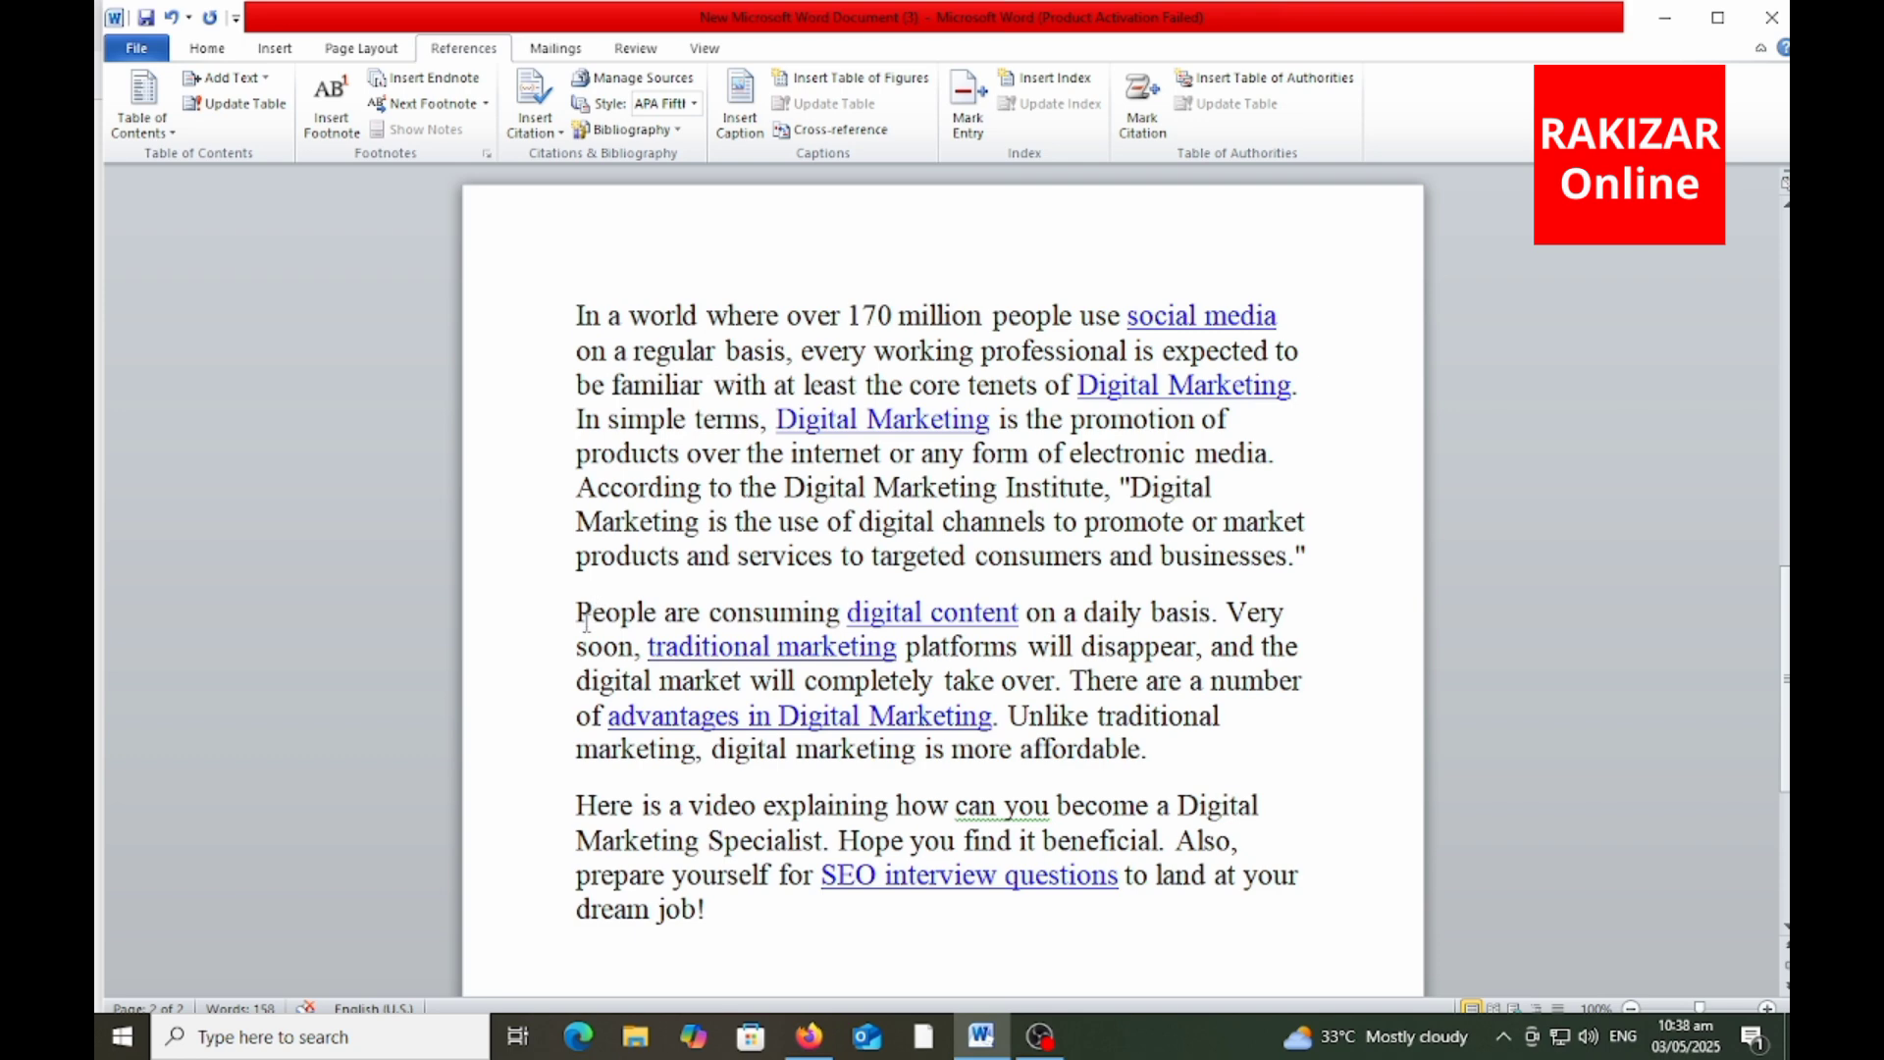
key("alt+Tab")
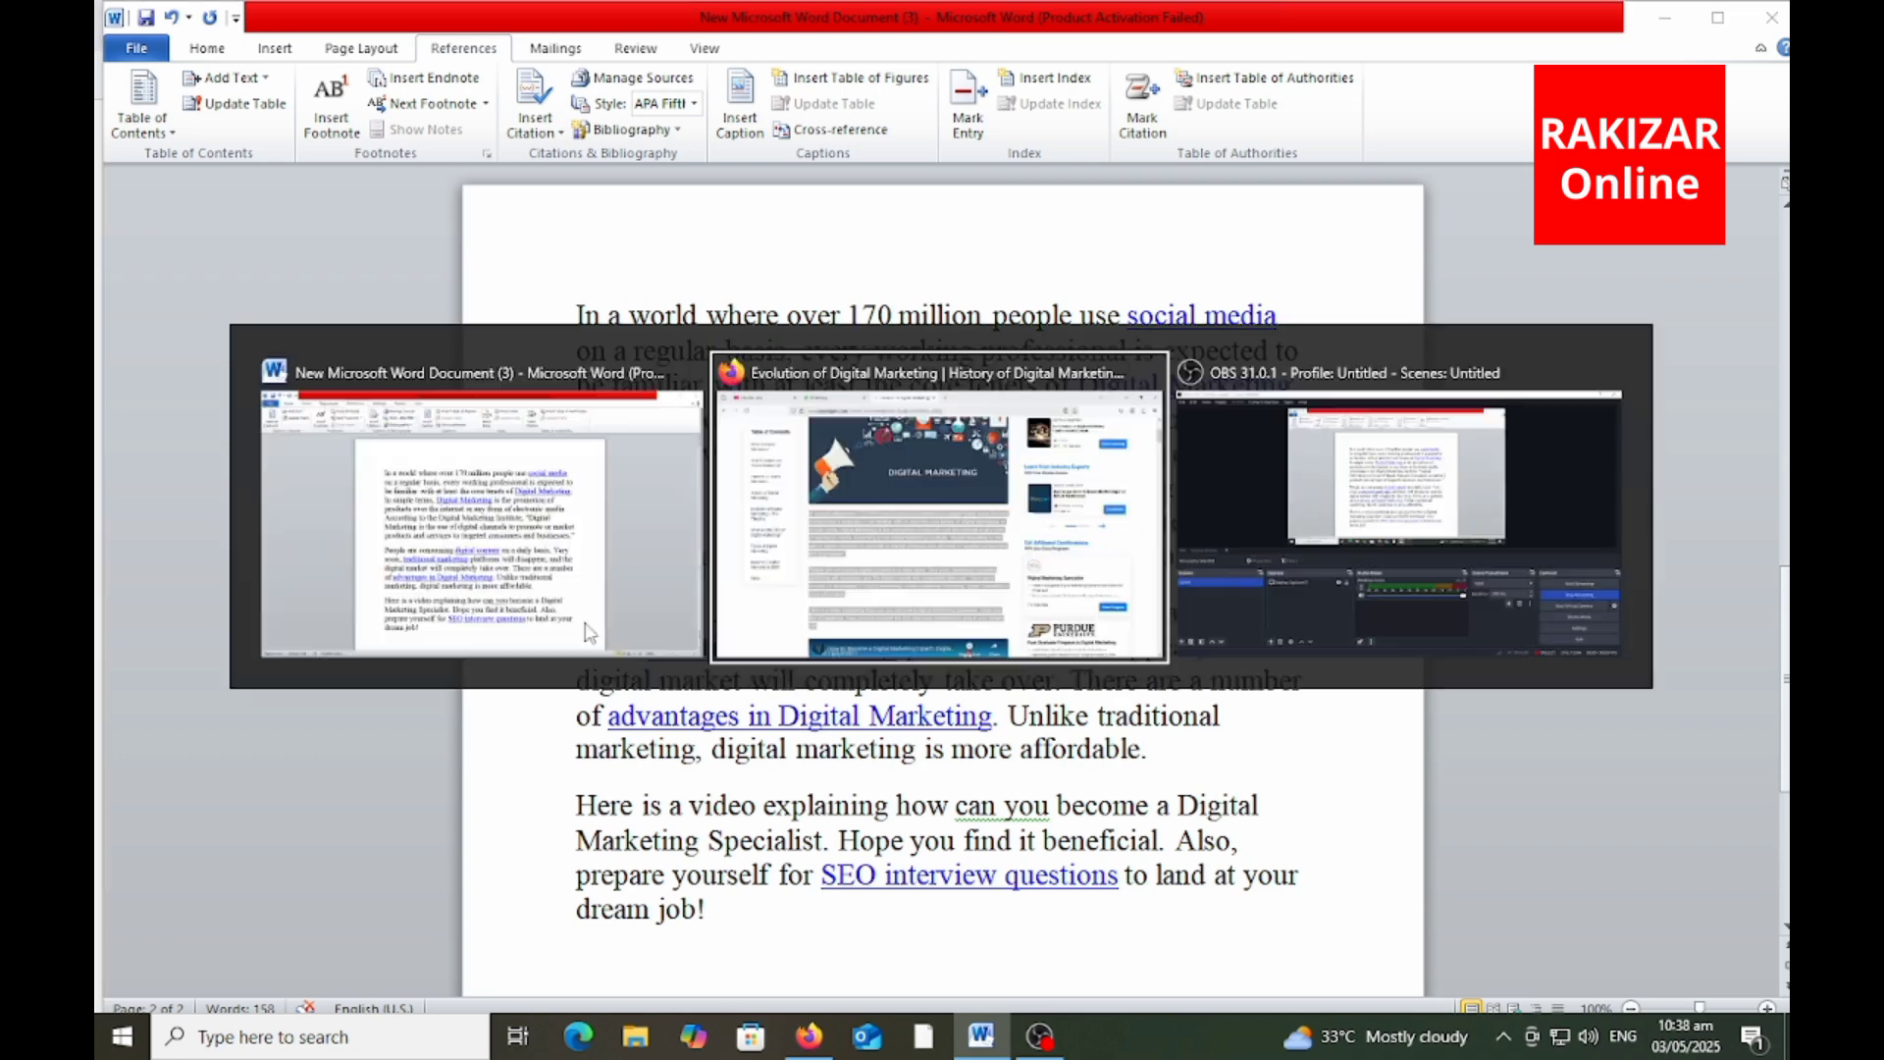
left_click(422, 738)
scroll(422, 738, "up", 5)
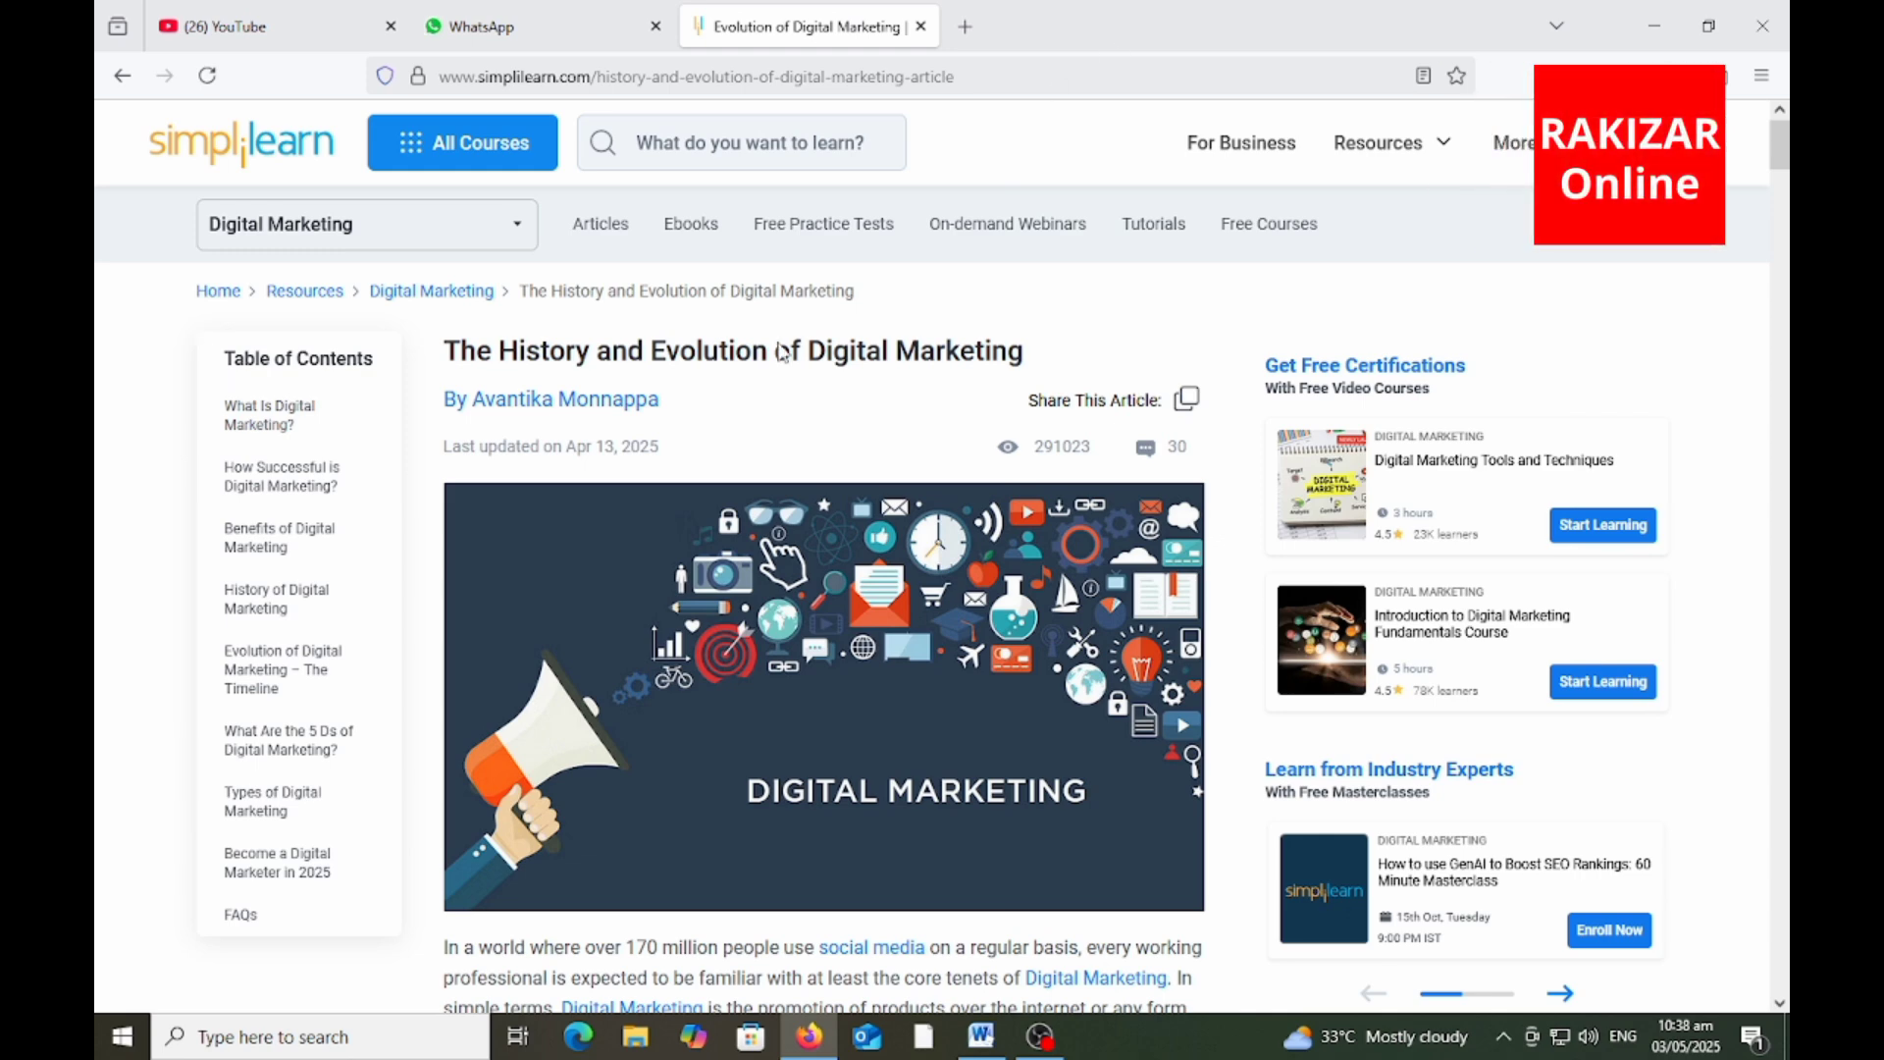
key("alt+Tab")
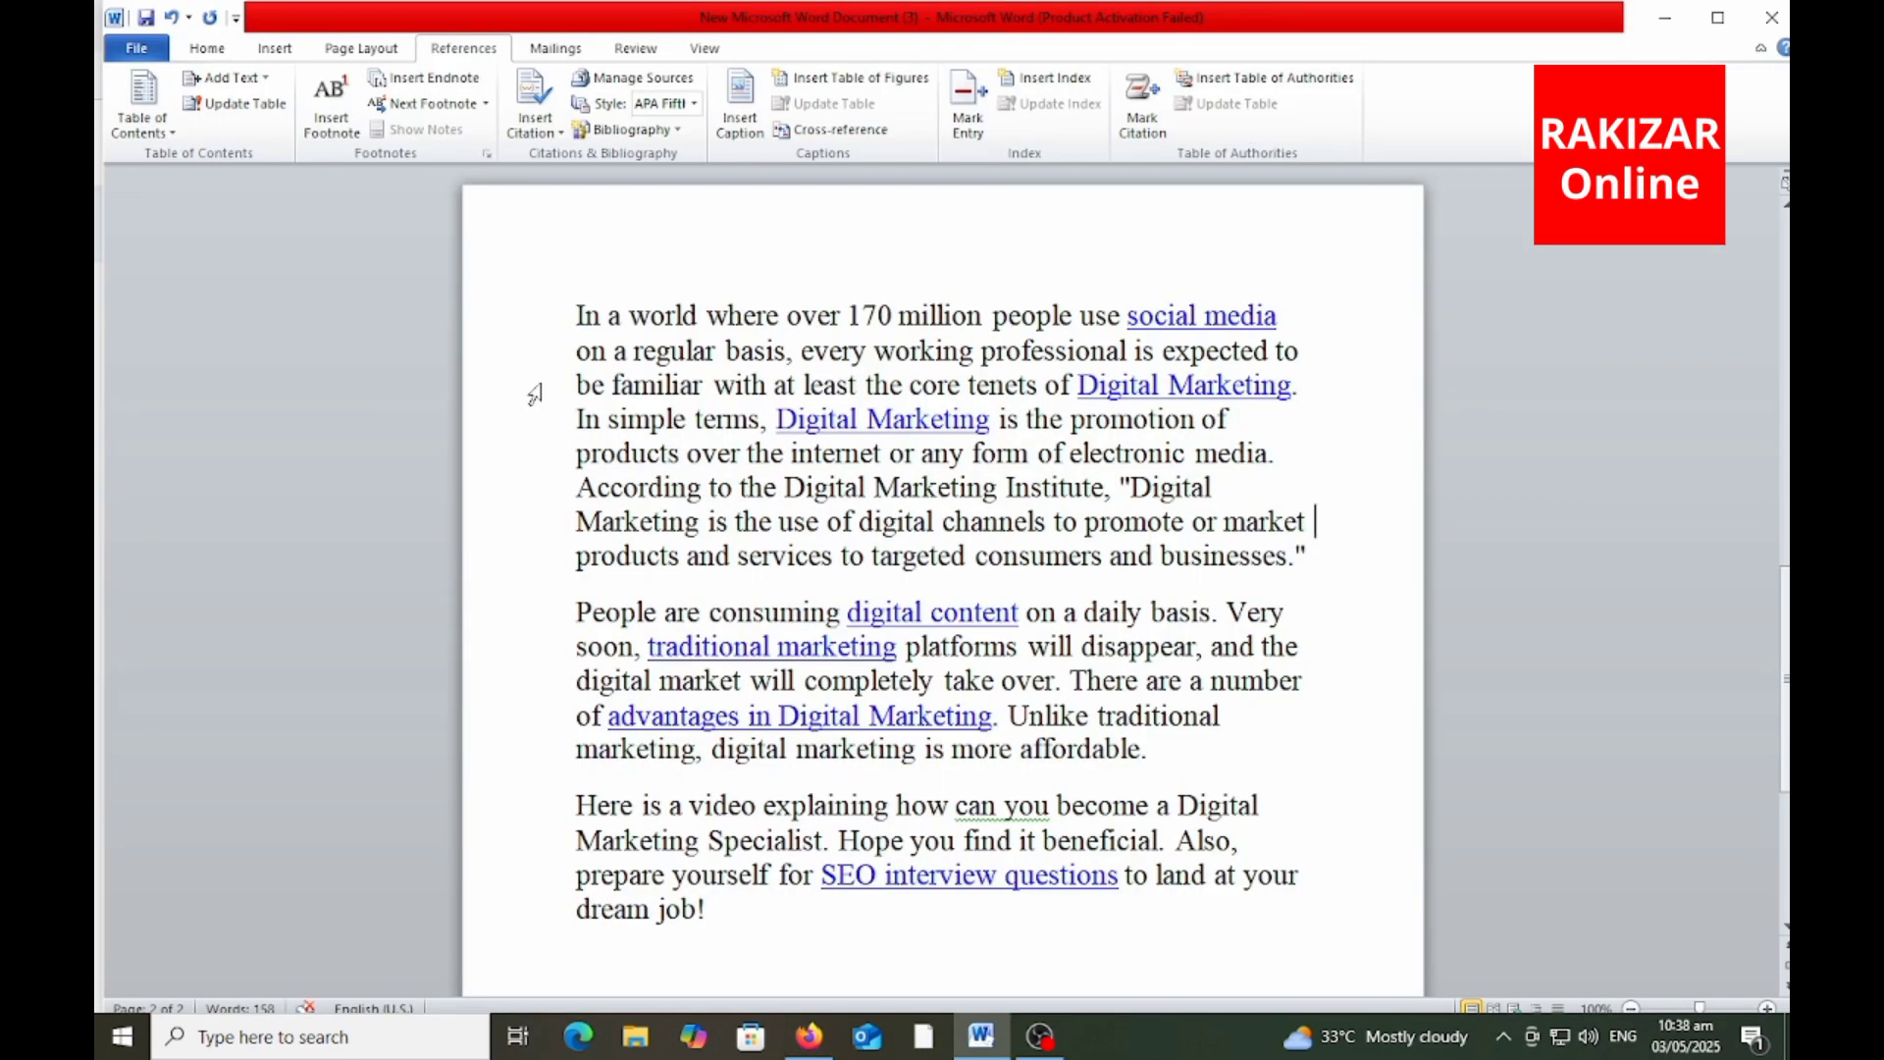
- Draw a box around the Citations & Bibliography group on the whiteboard, and close the whiteboard
key("ctrl+shift+w")
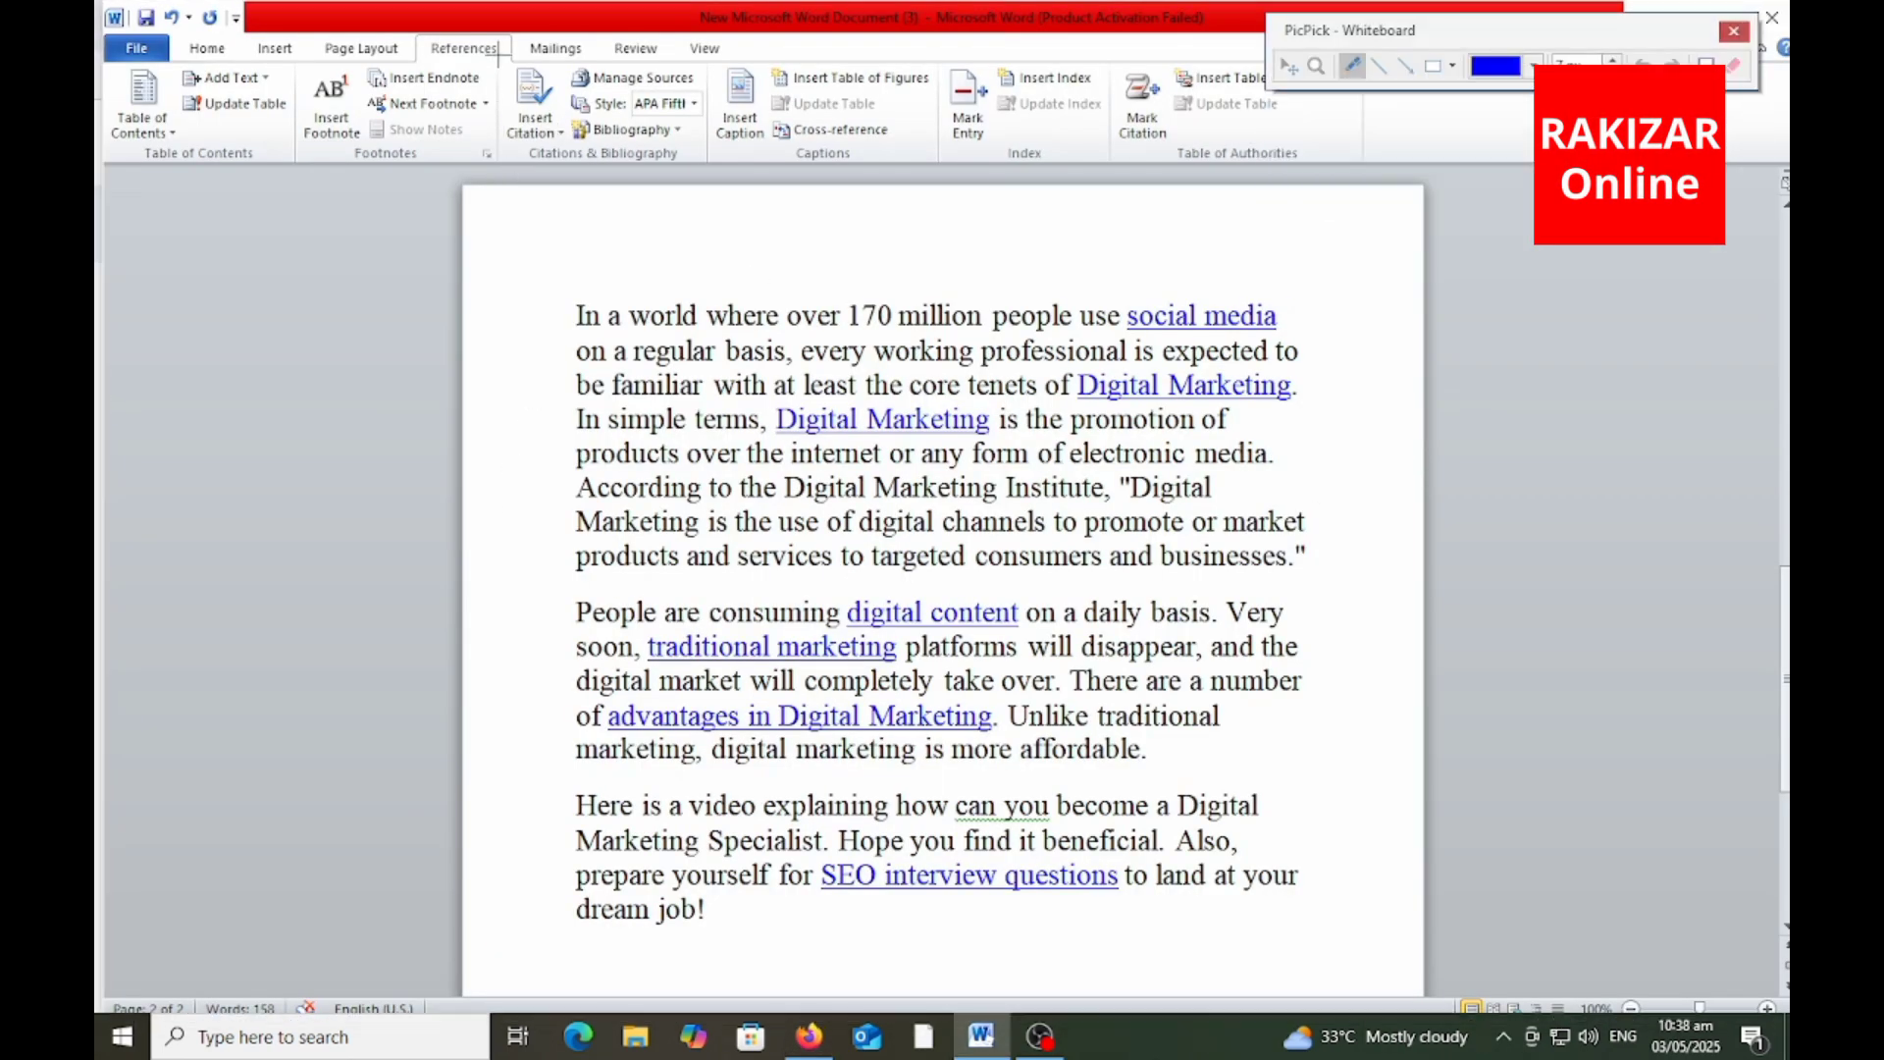
mouse_move(499, 47)
left_mouse_down()
mouse_move(491, 196)
mouse_move(708, 186)
mouse_move(721, 51)
mouse_move(456, 54)
left_mouse_up()
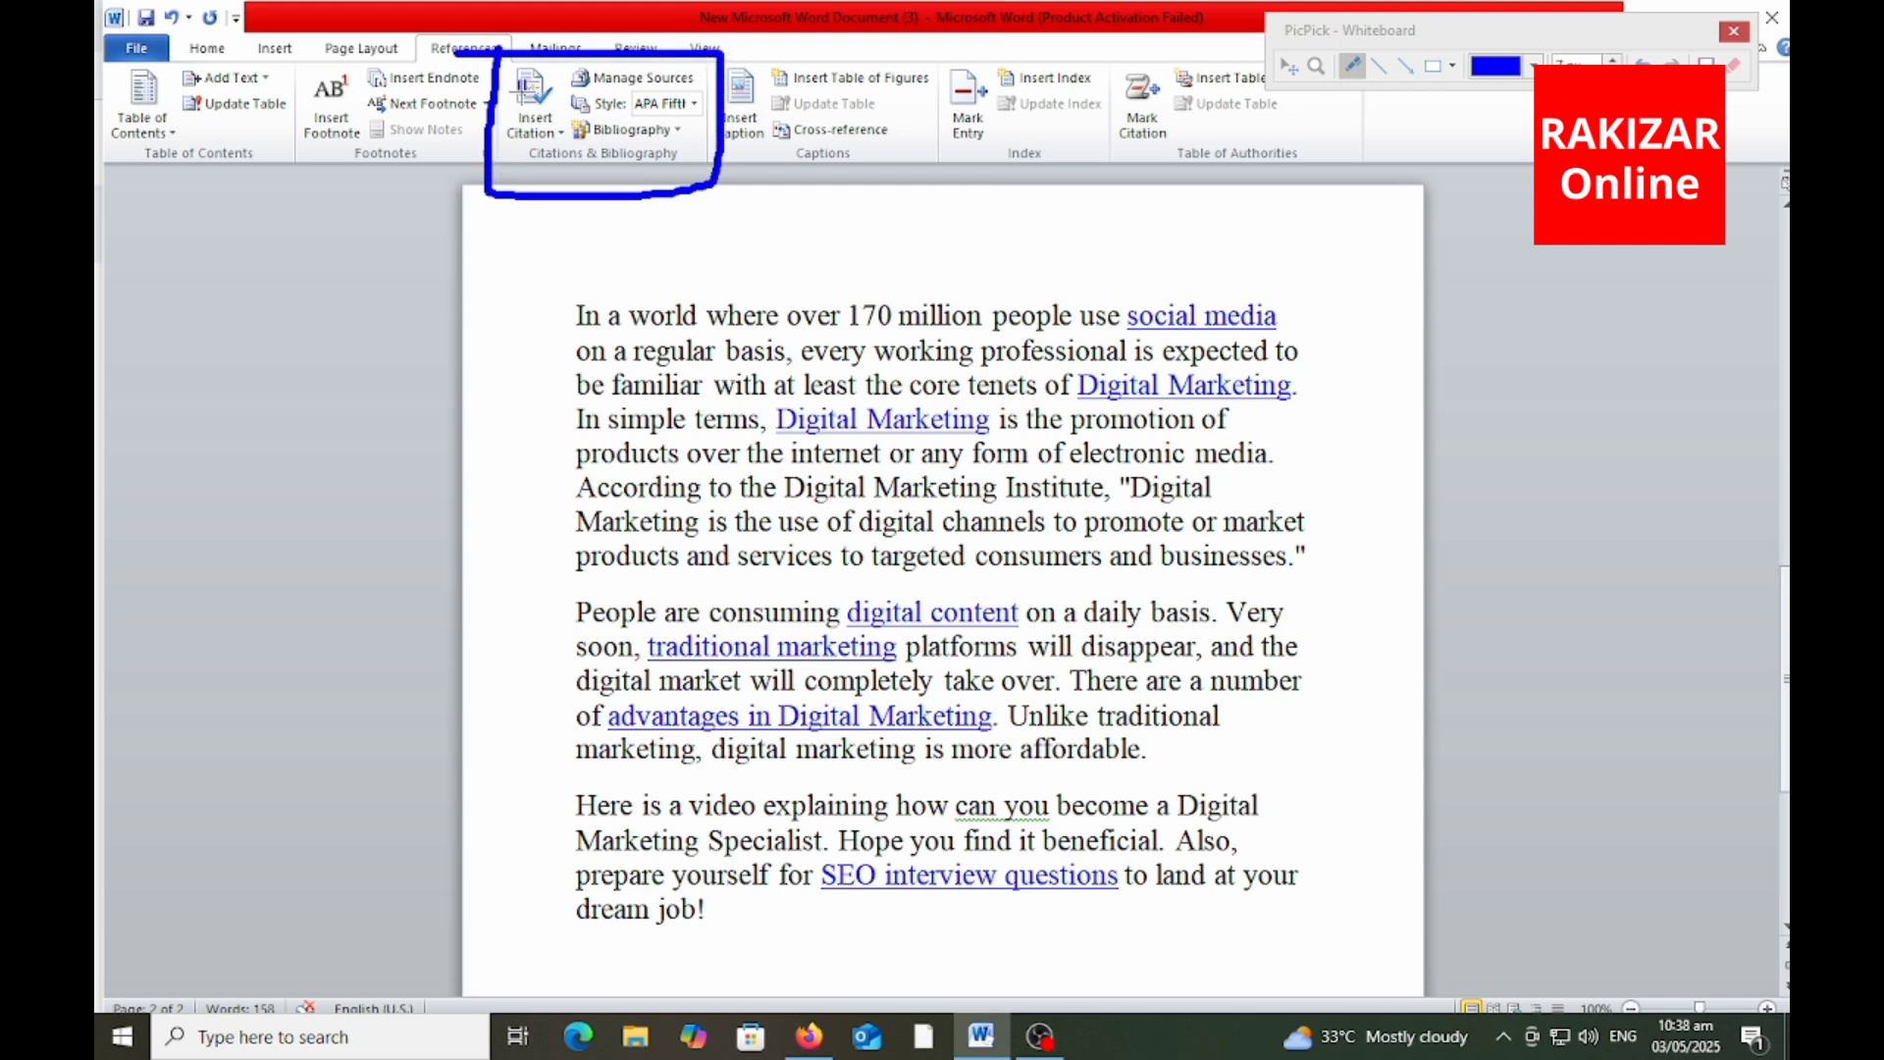
key("Escape")
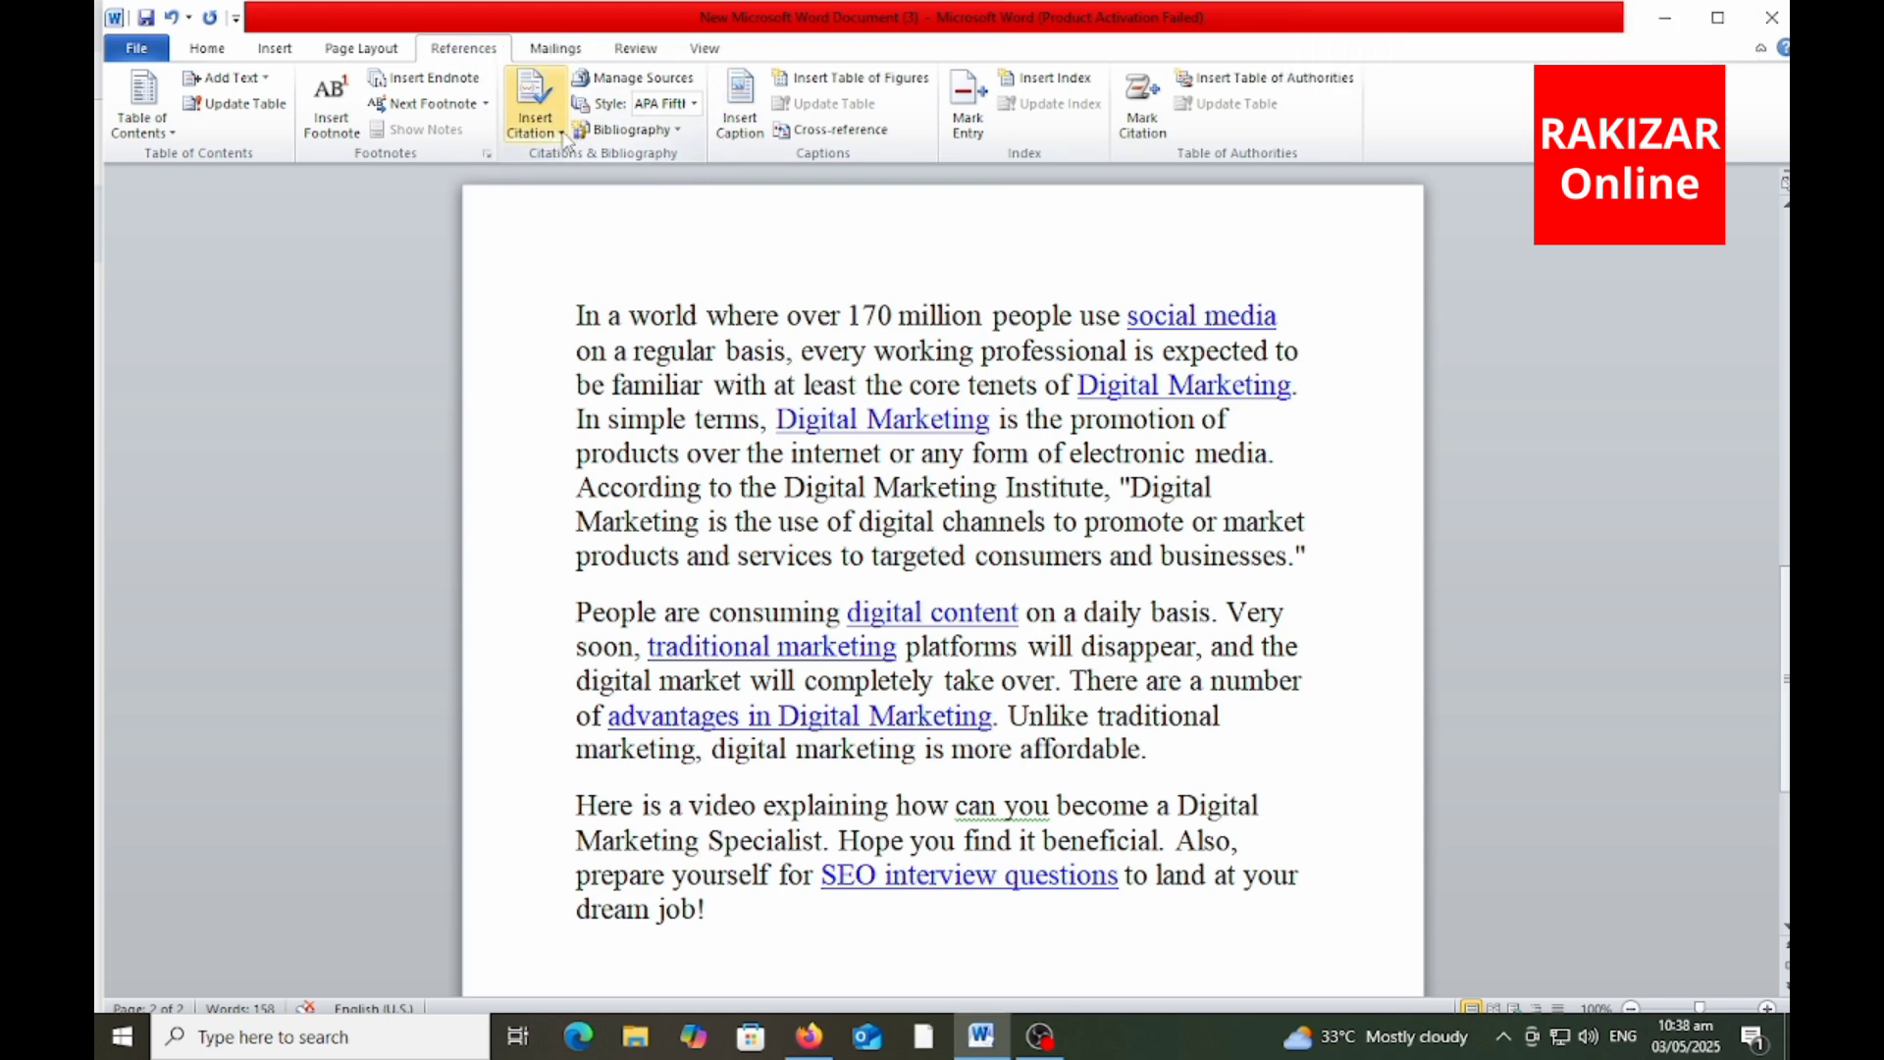
- Start adding a new citation source, then underline the Create Source title and draw a tick over the last paragraph on the whiteboard
left_click(563, 134)
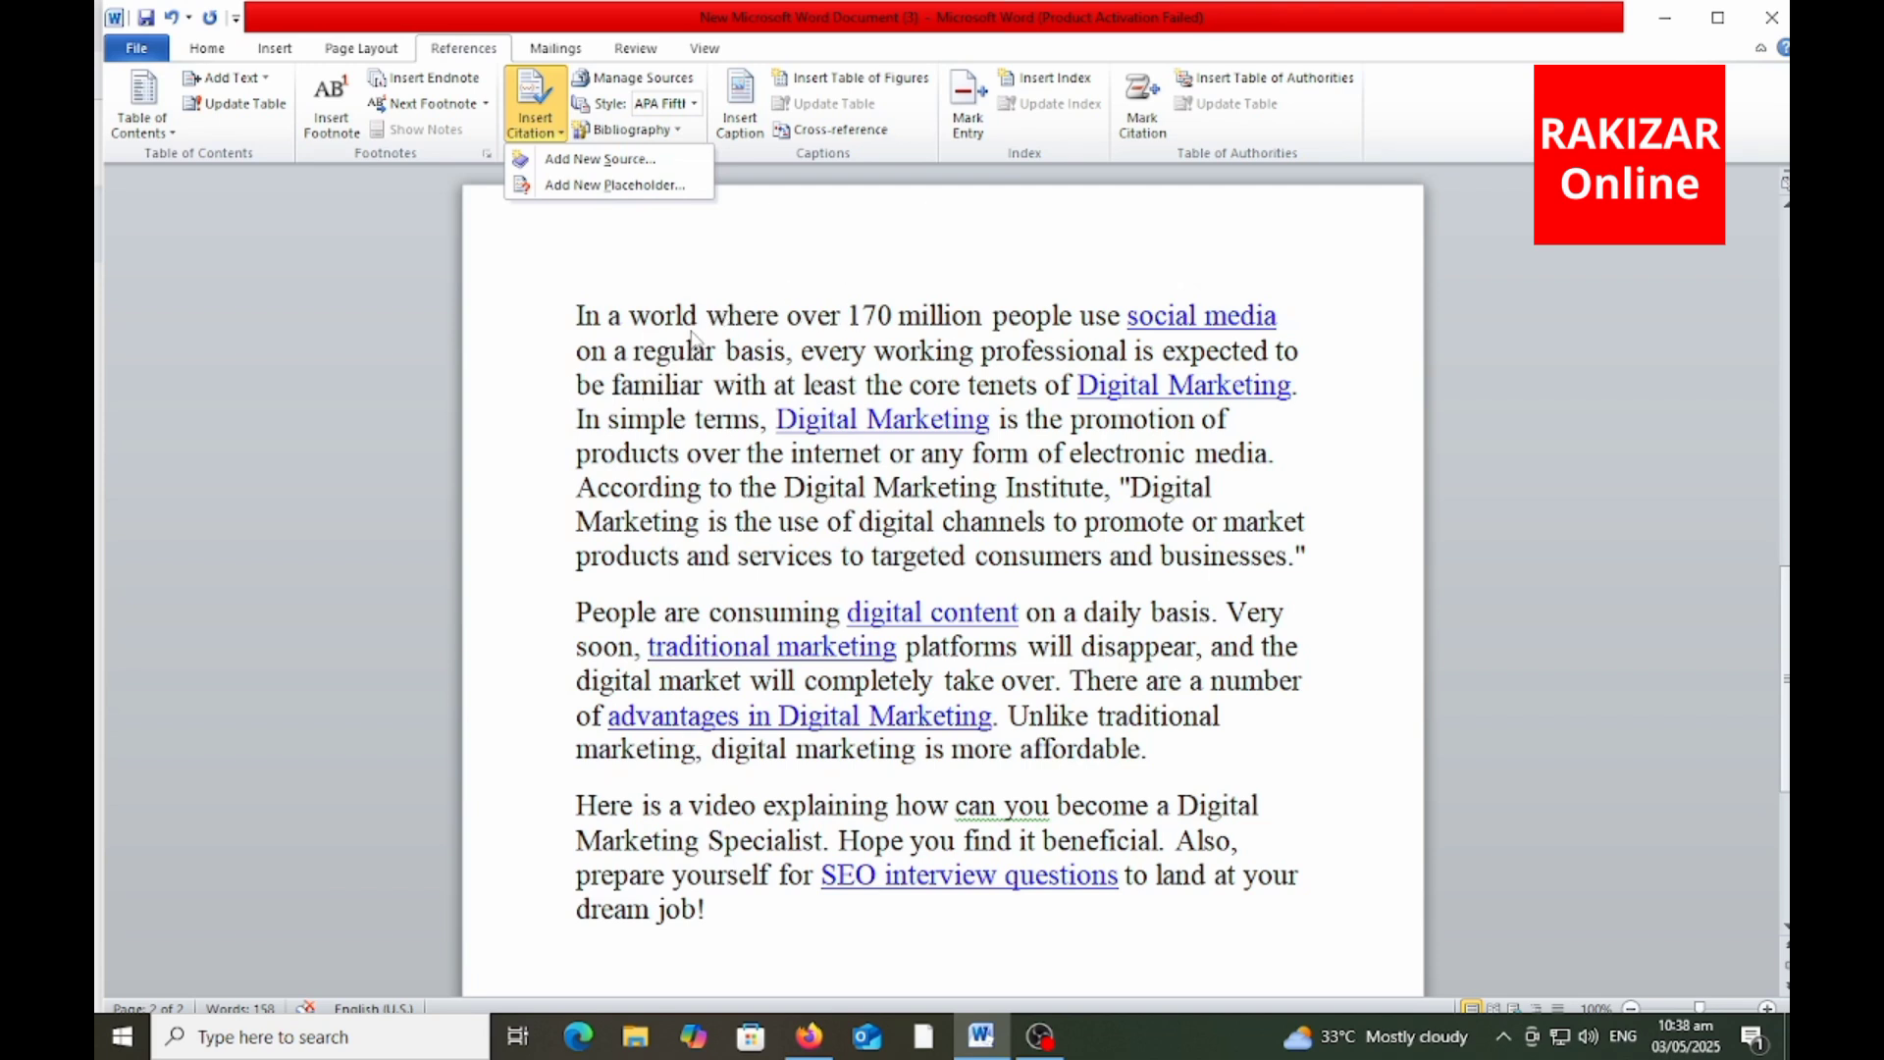
left_click(628, 159)
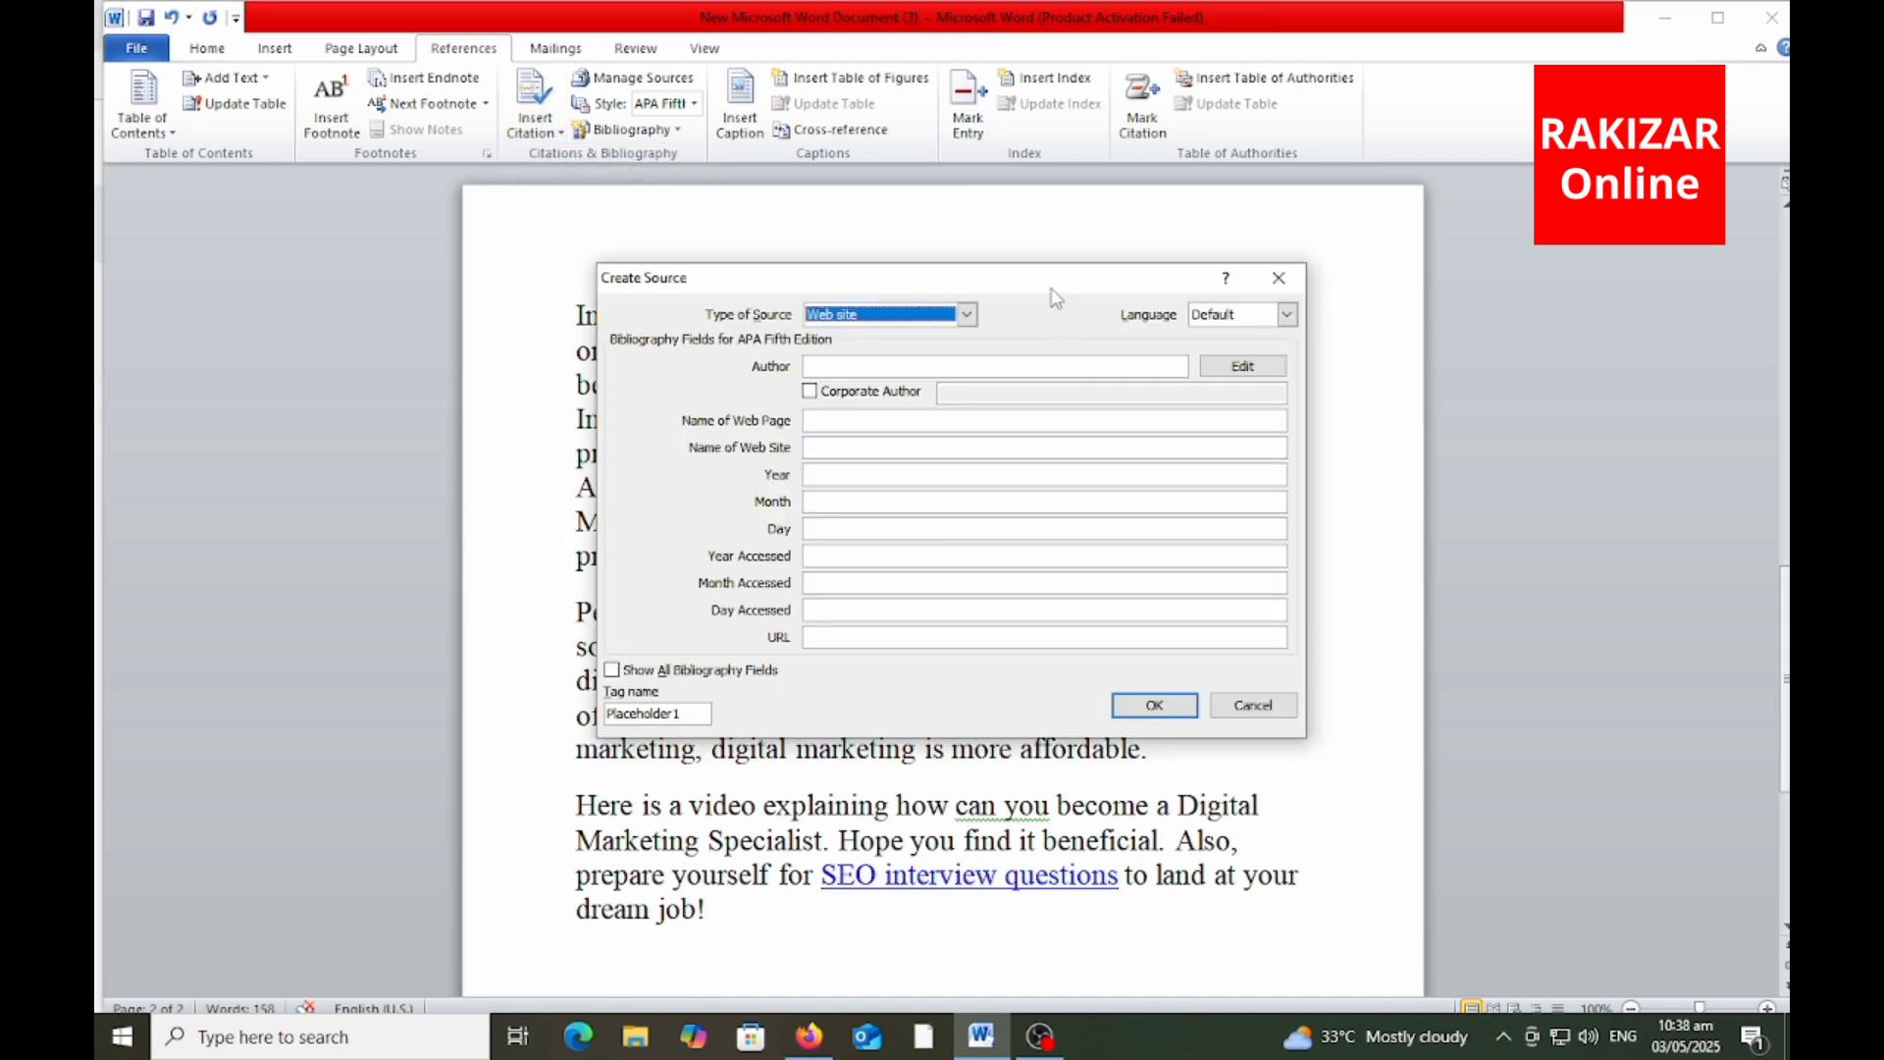
key("ctrl+shift+w")
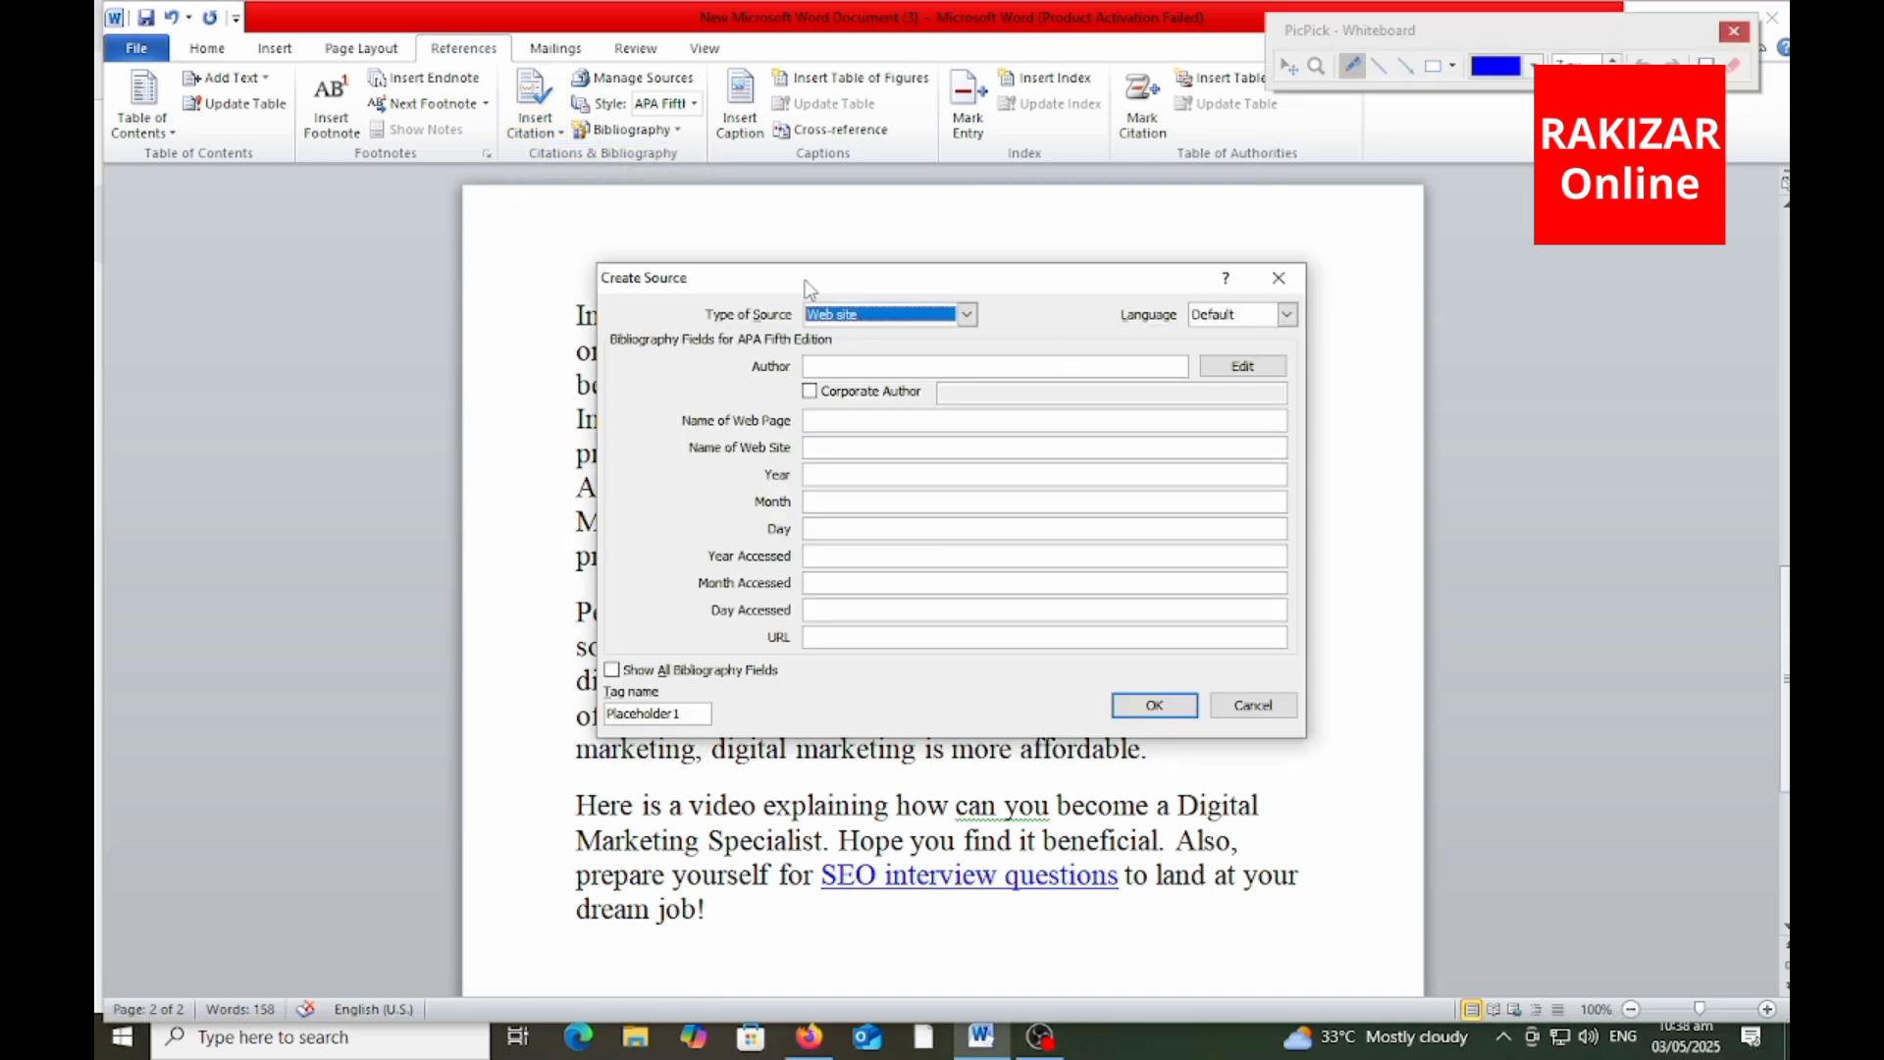
left_click_drag(630, 294, 673, 289)
left_click_drag(654, 850, 748, 807)
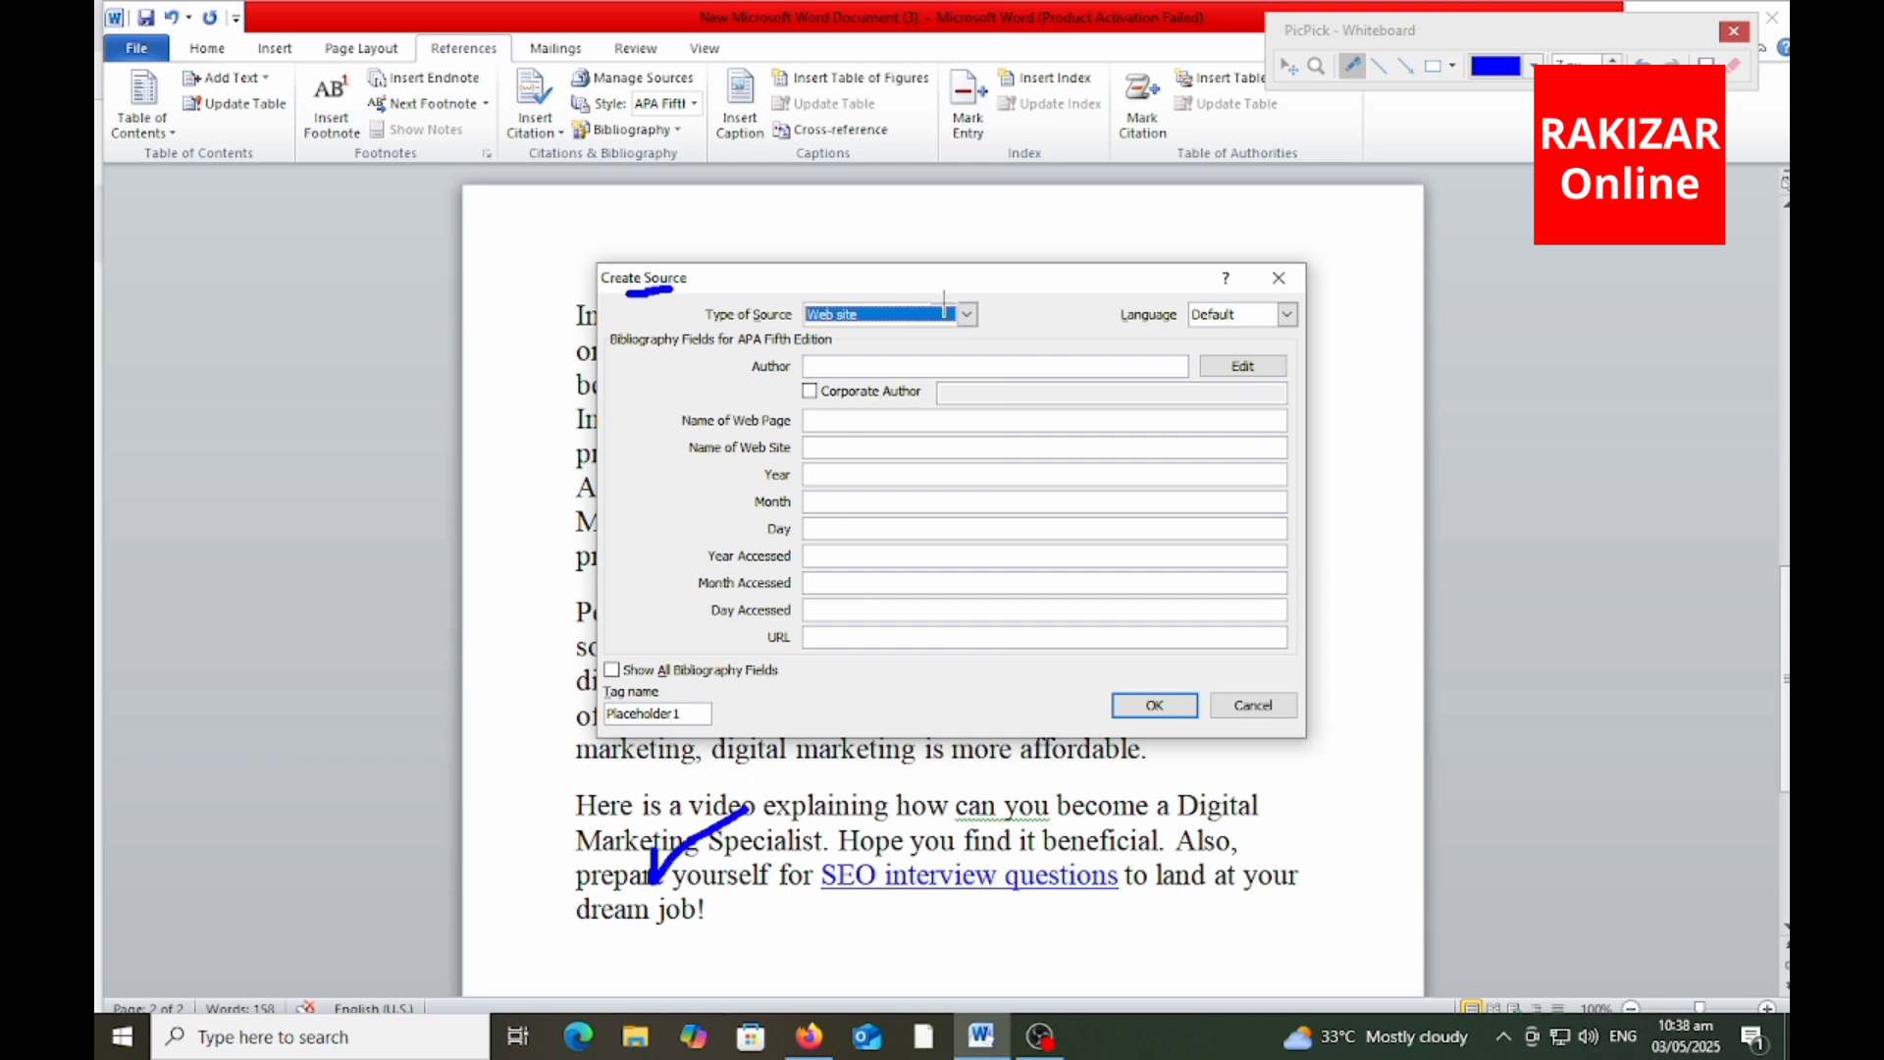
key("Escape")
- Look through the available source types and choose Web site as the type of source
left_click(967, 314)
scroll(854, 373, "up", 4)
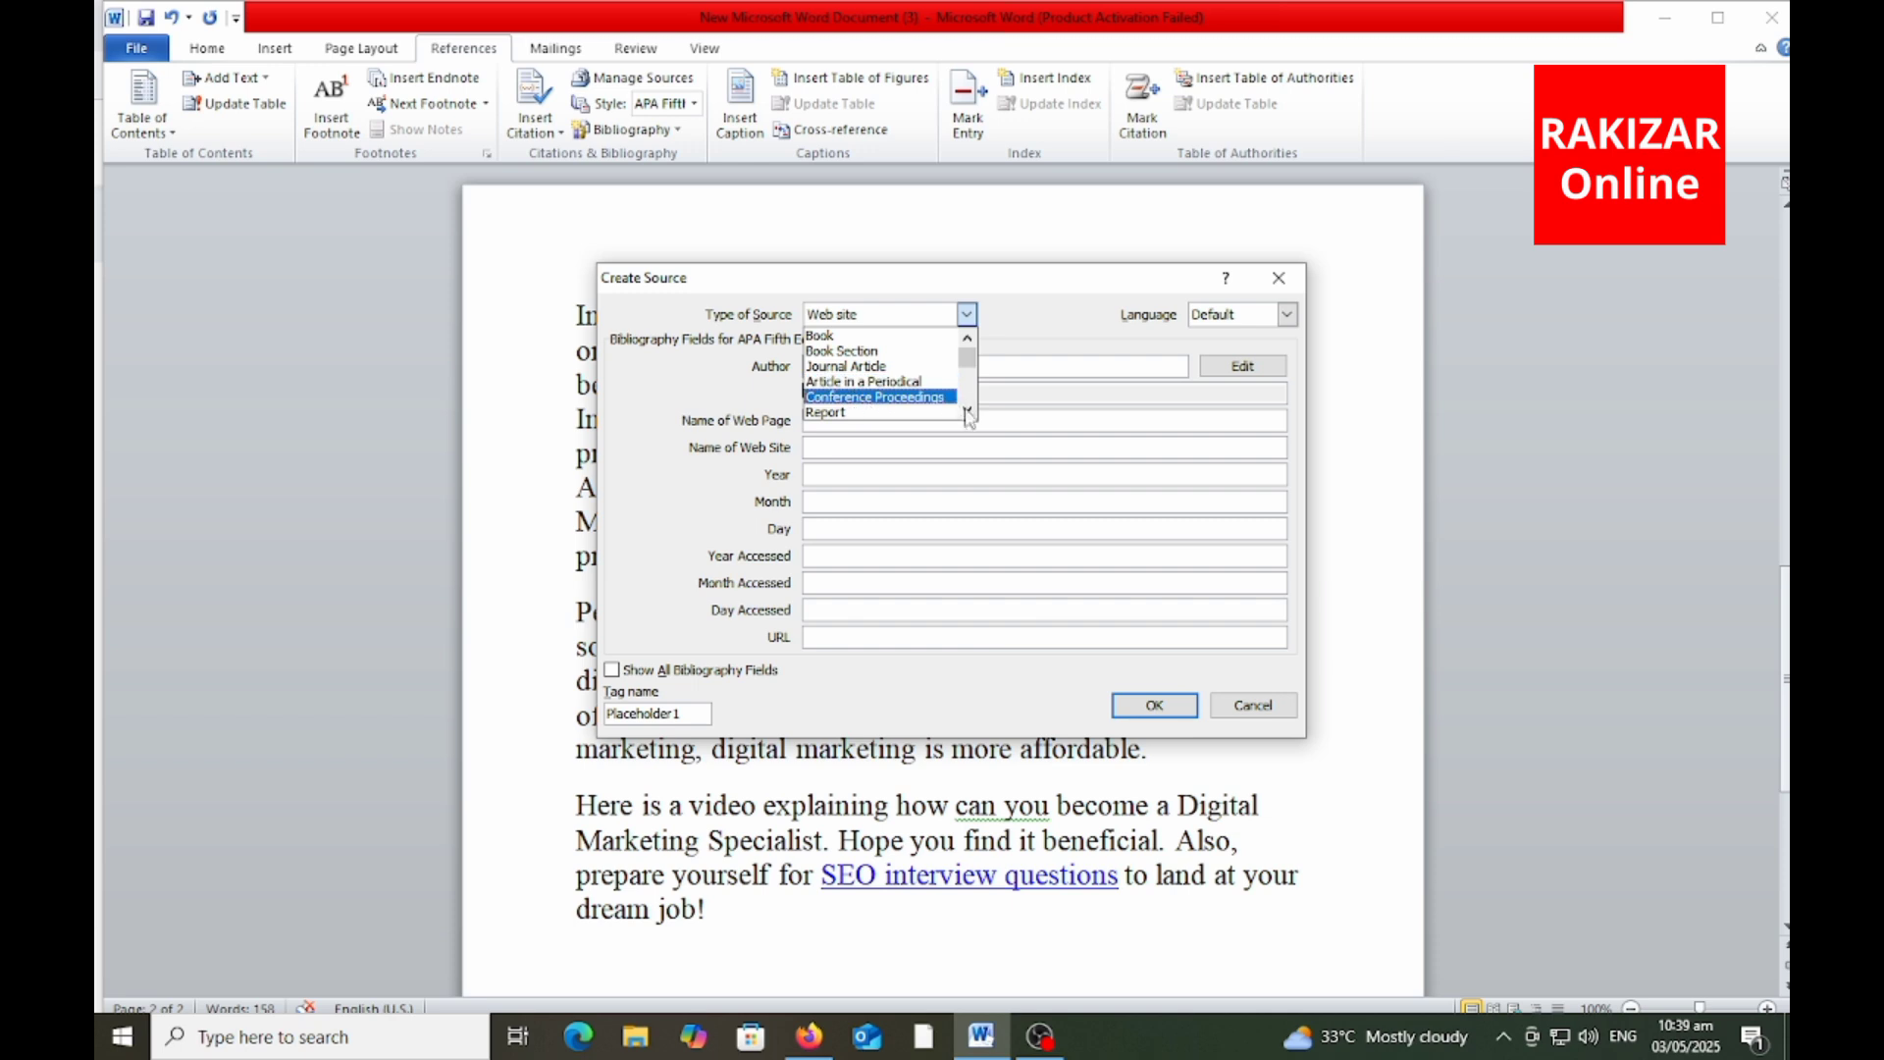
scroll(860, 378, "down", 1)
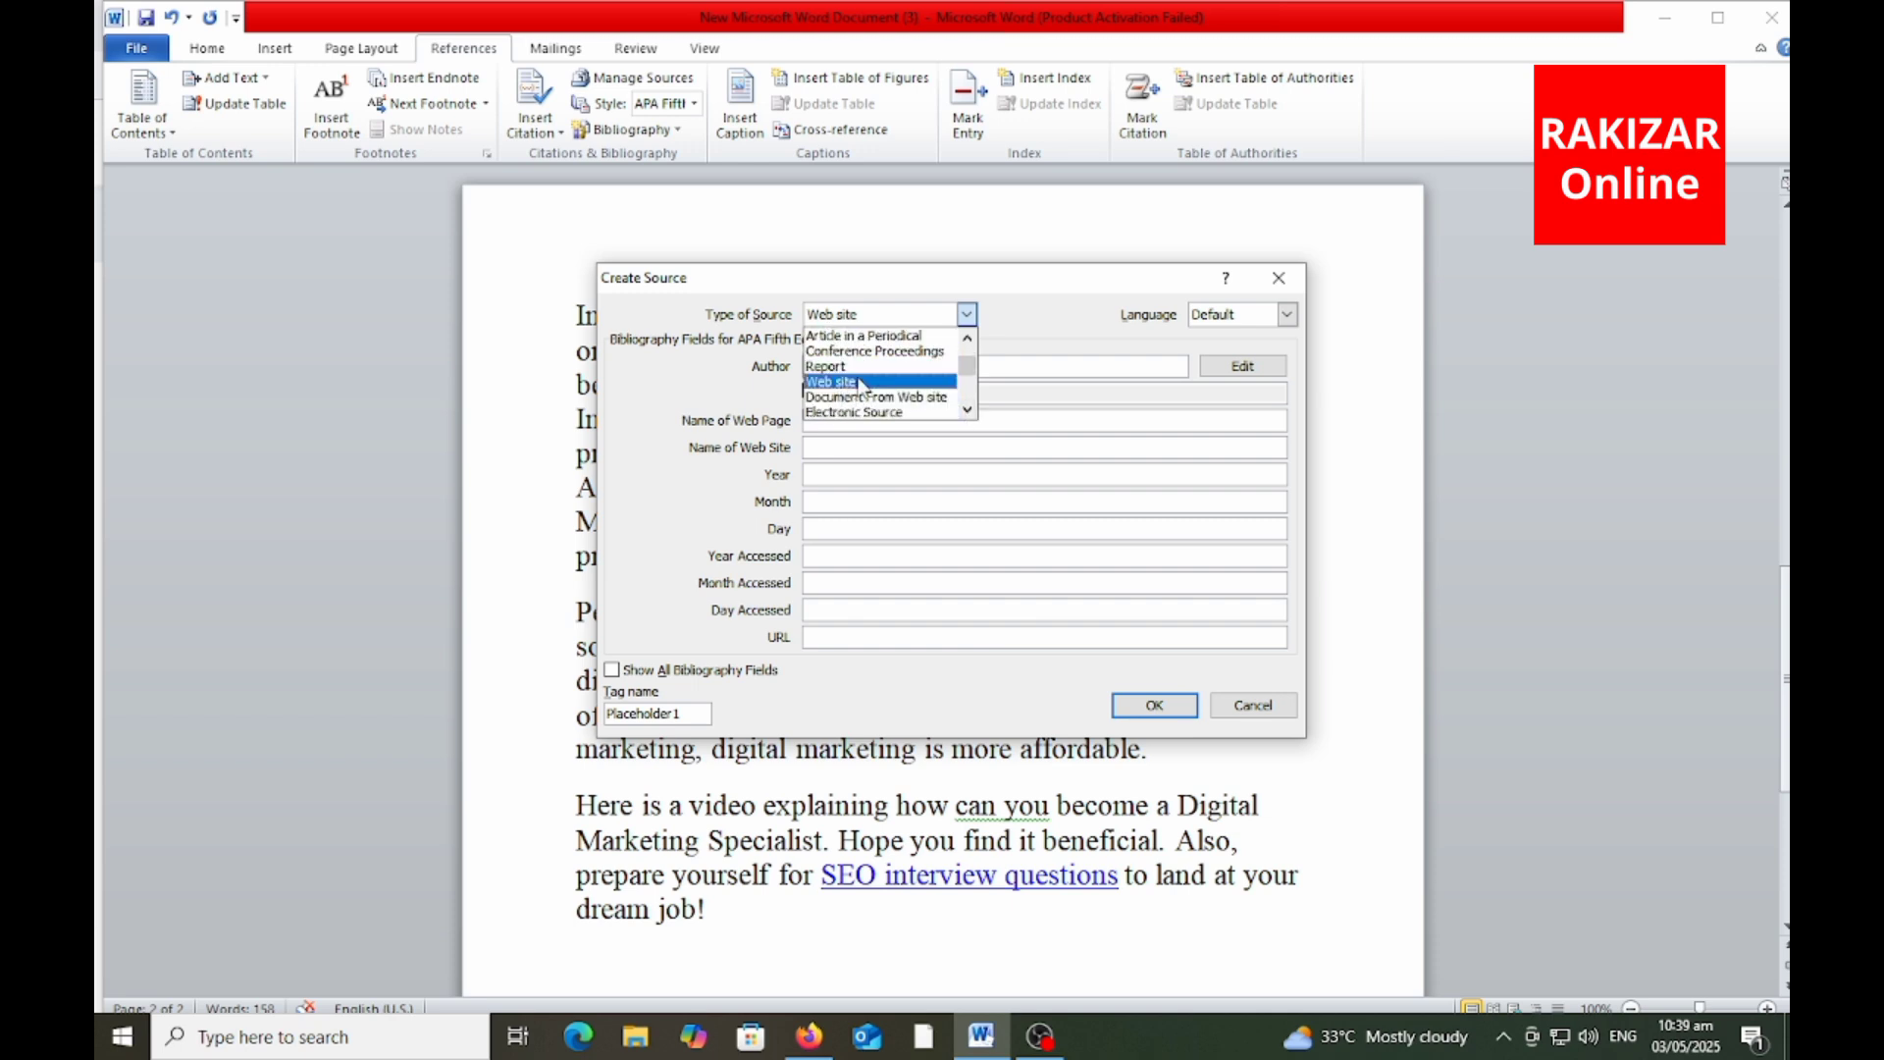
left_click(862, 382)
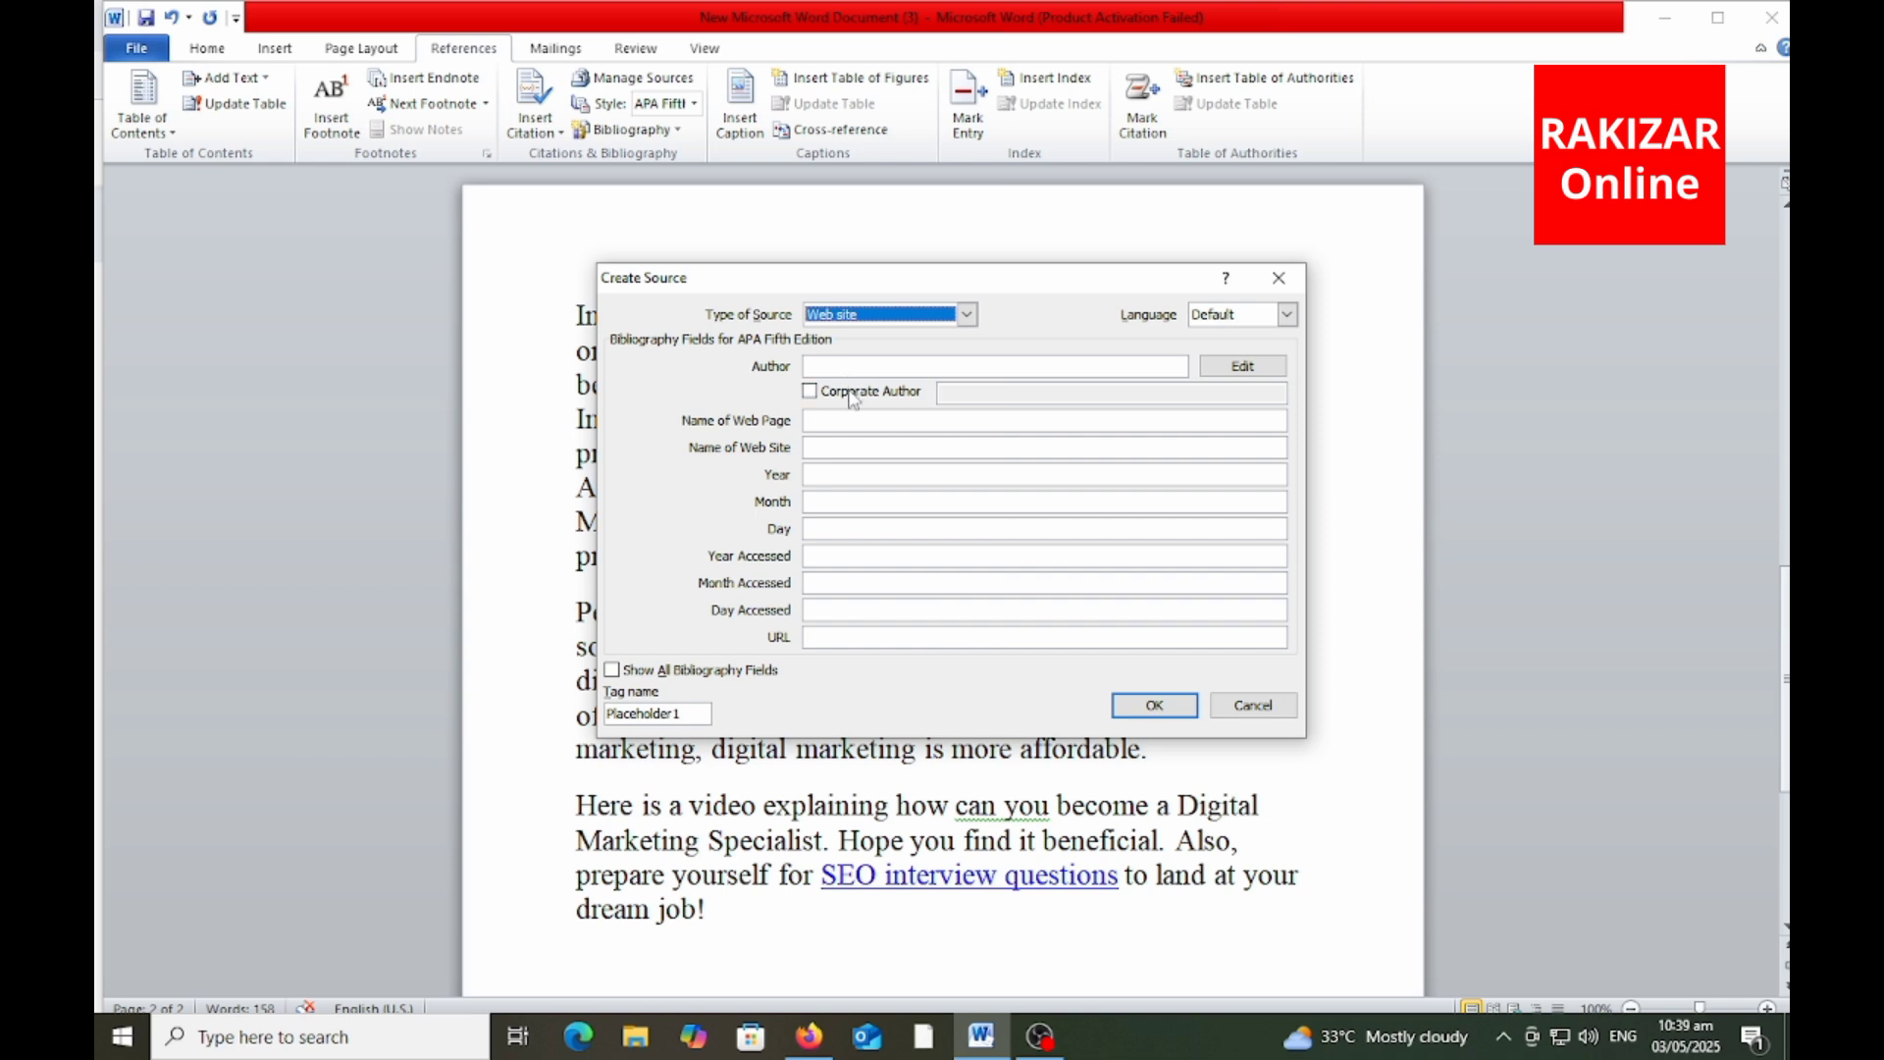
- Draw a loop around the Author label of the source form on the whiteboard, and close the whiteboard
key("ctrl+shift+w")
mouse_move(728, 337)
left_mouse_down()
mouse_move(785, 384)
mouse_move(1099, 383)
mouse_move(1209, 351)
mouse_move(719, 332)
left_mouse_up()
key("Escape")
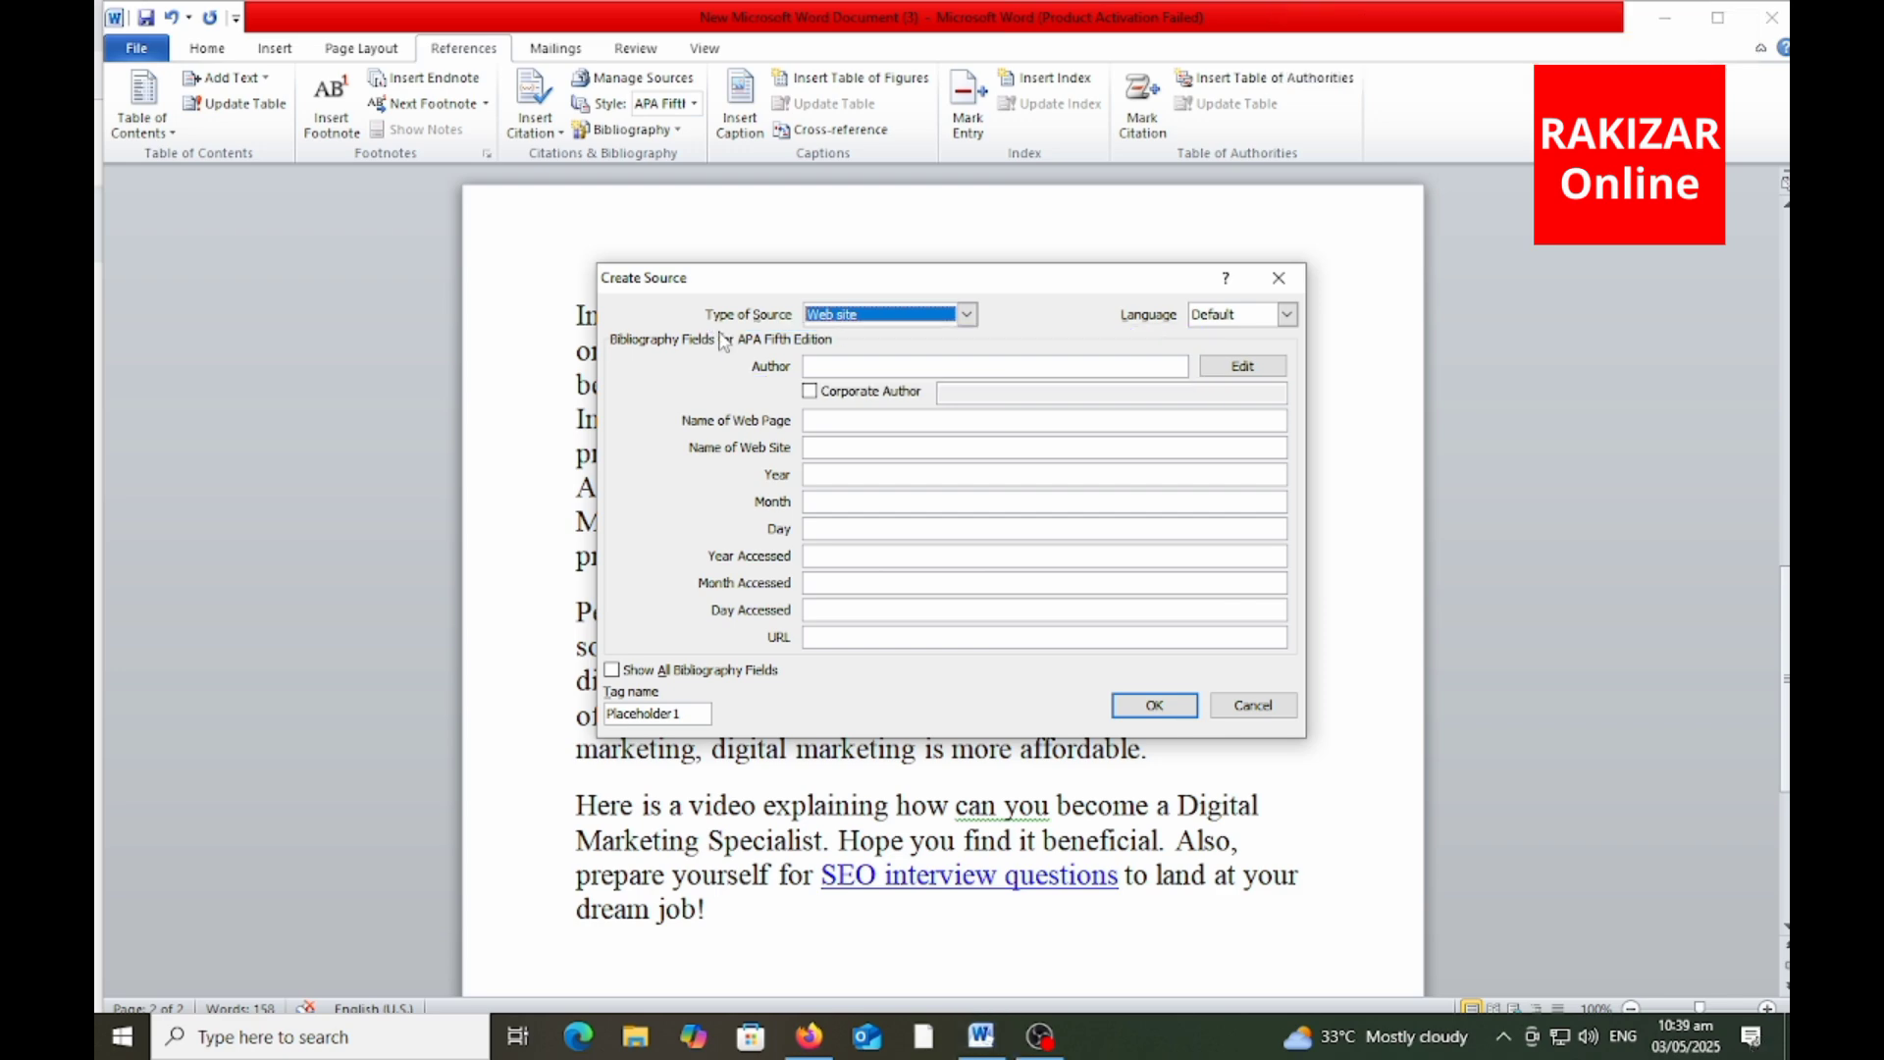
- Switch to the source article in Firefox, mark the author's byline on the whiteboard, and close the whiteboard
key("alt+Tab")
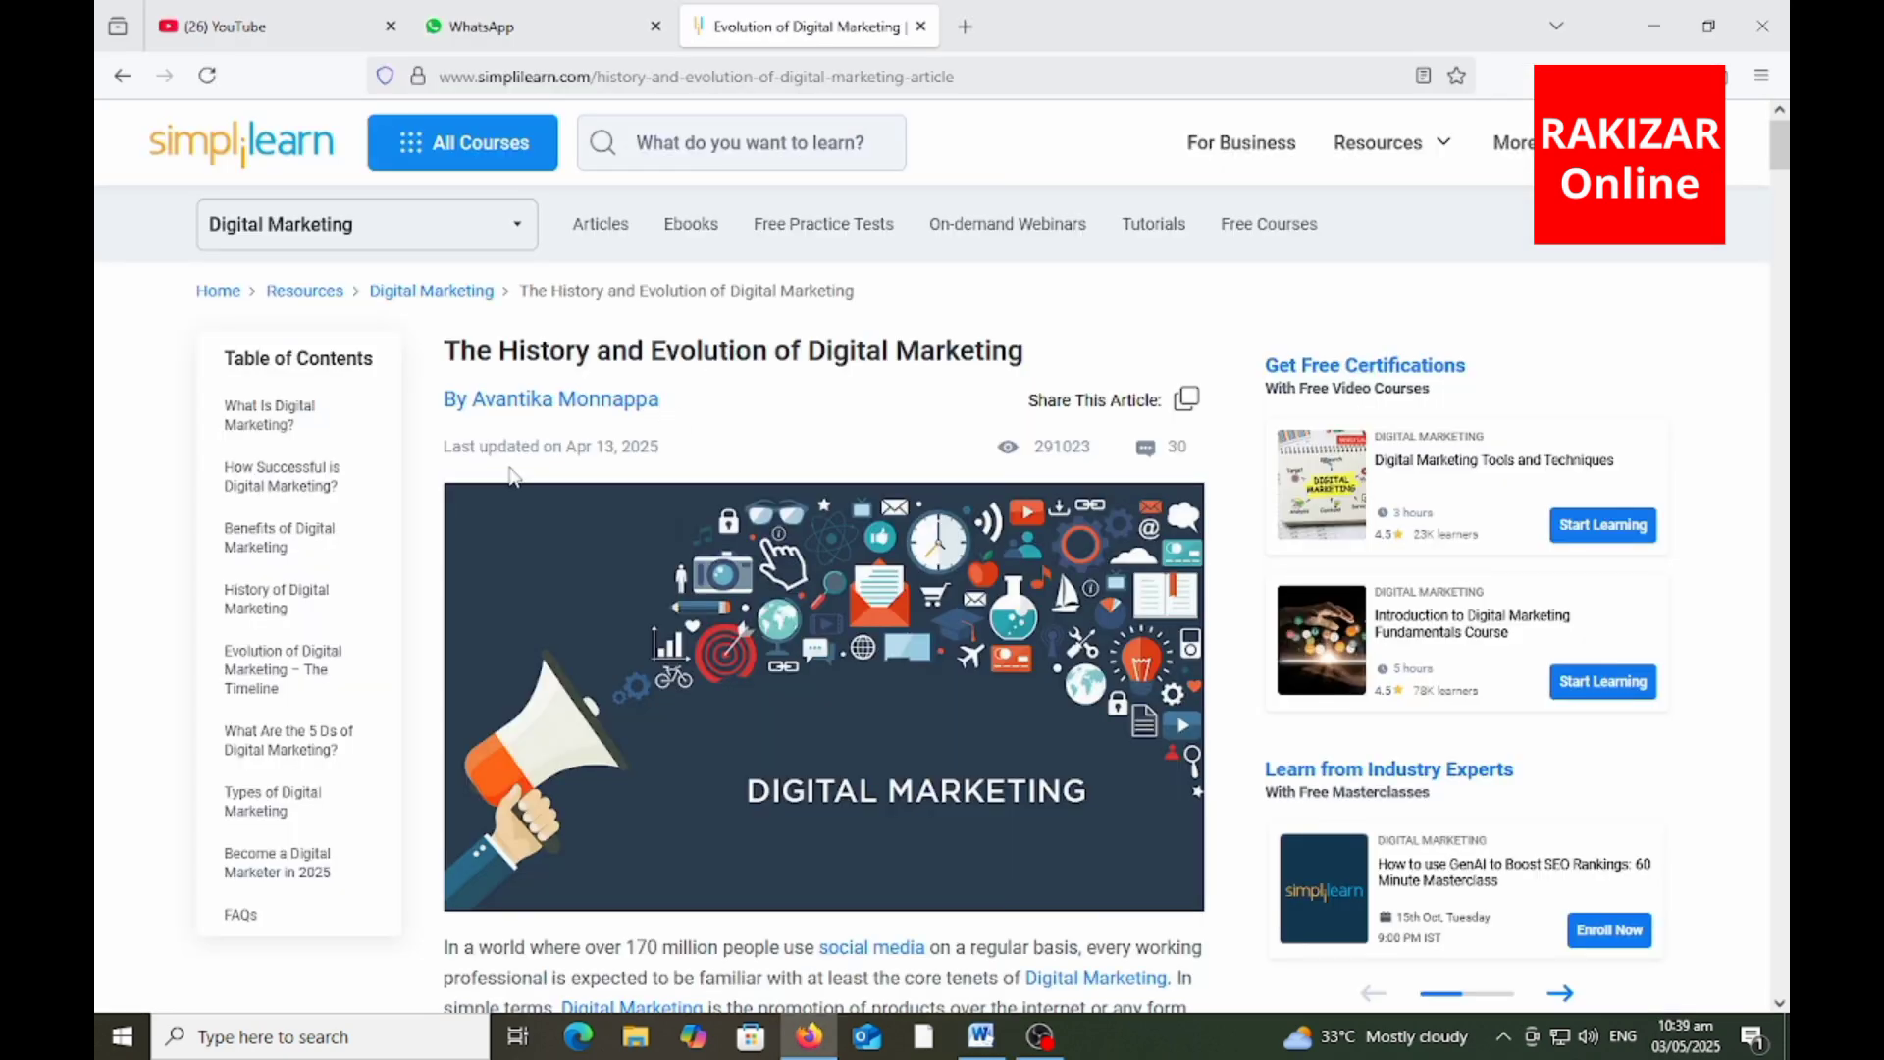
key("alt")
key("alt+w")
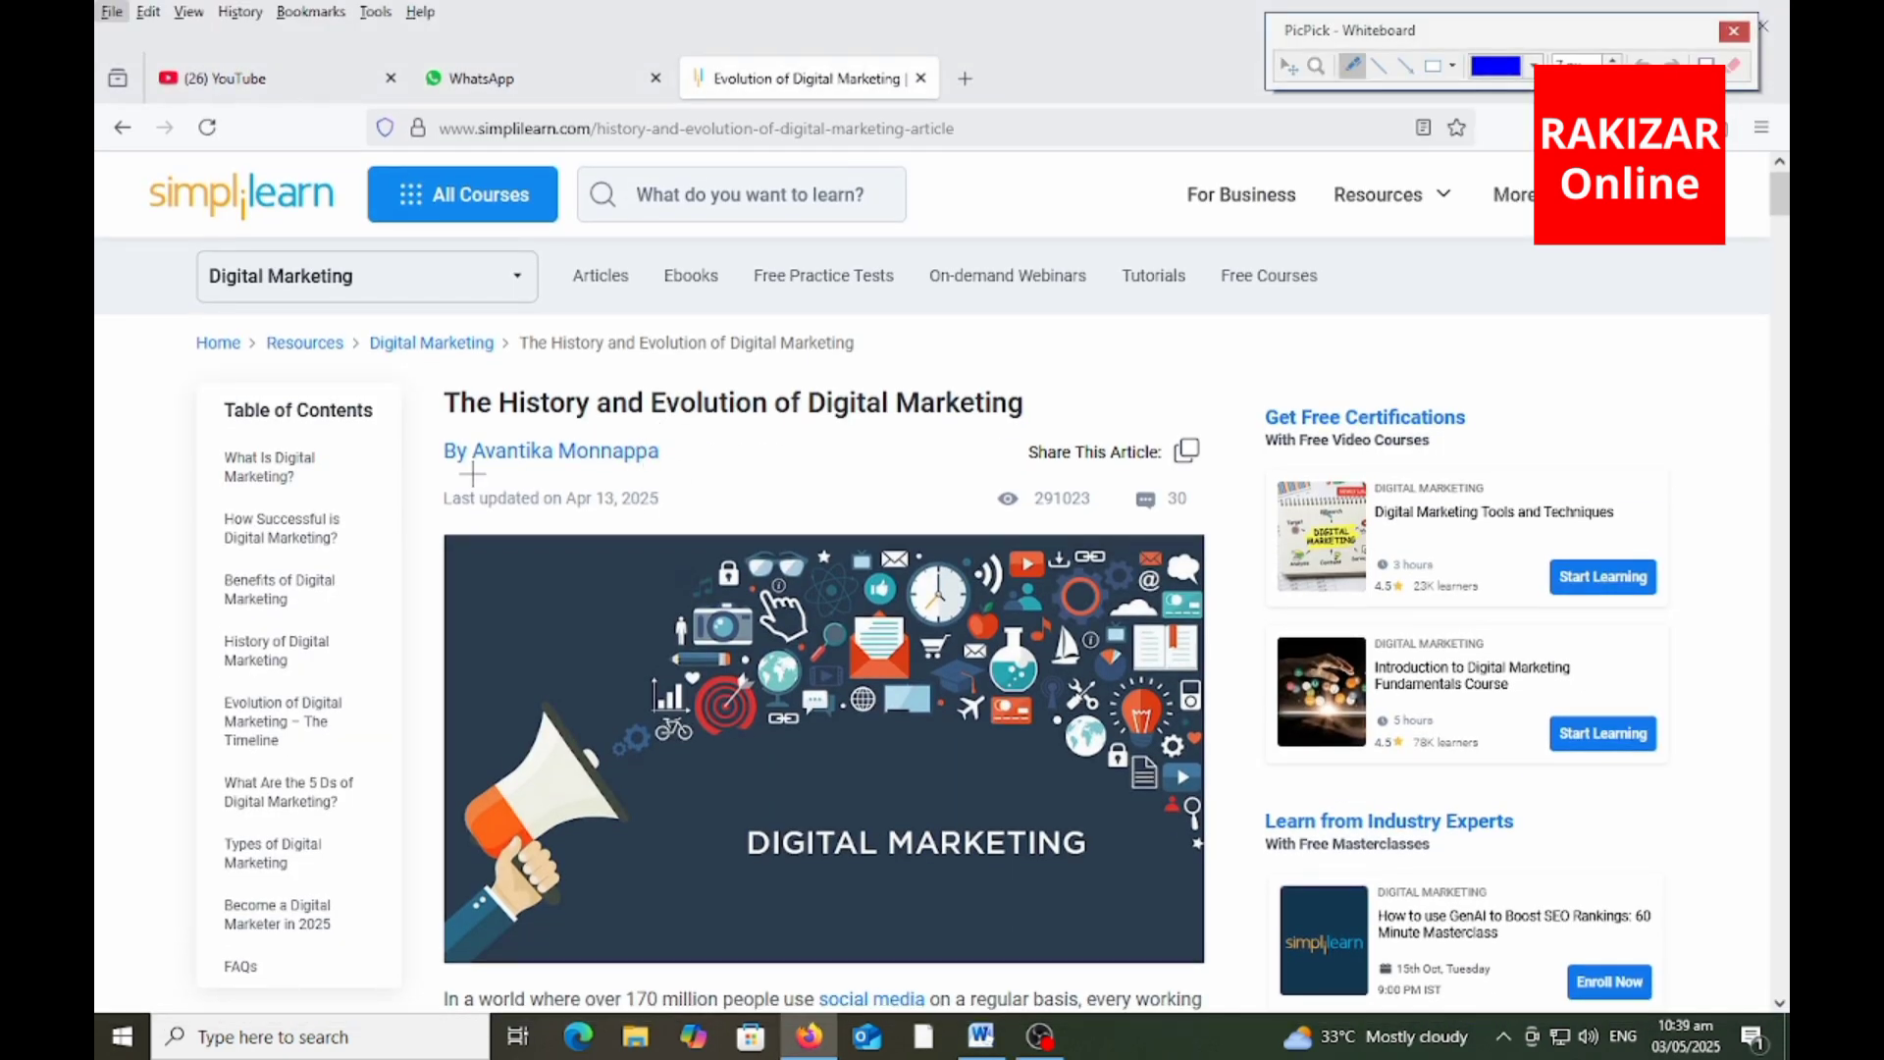
mouse_move(472, 474)
left_mouse_down()
mouse_move(708, 441)
mouse_move(387, 432)
mouse_move(500, 479)
left_mouse_up()
key("Escape")
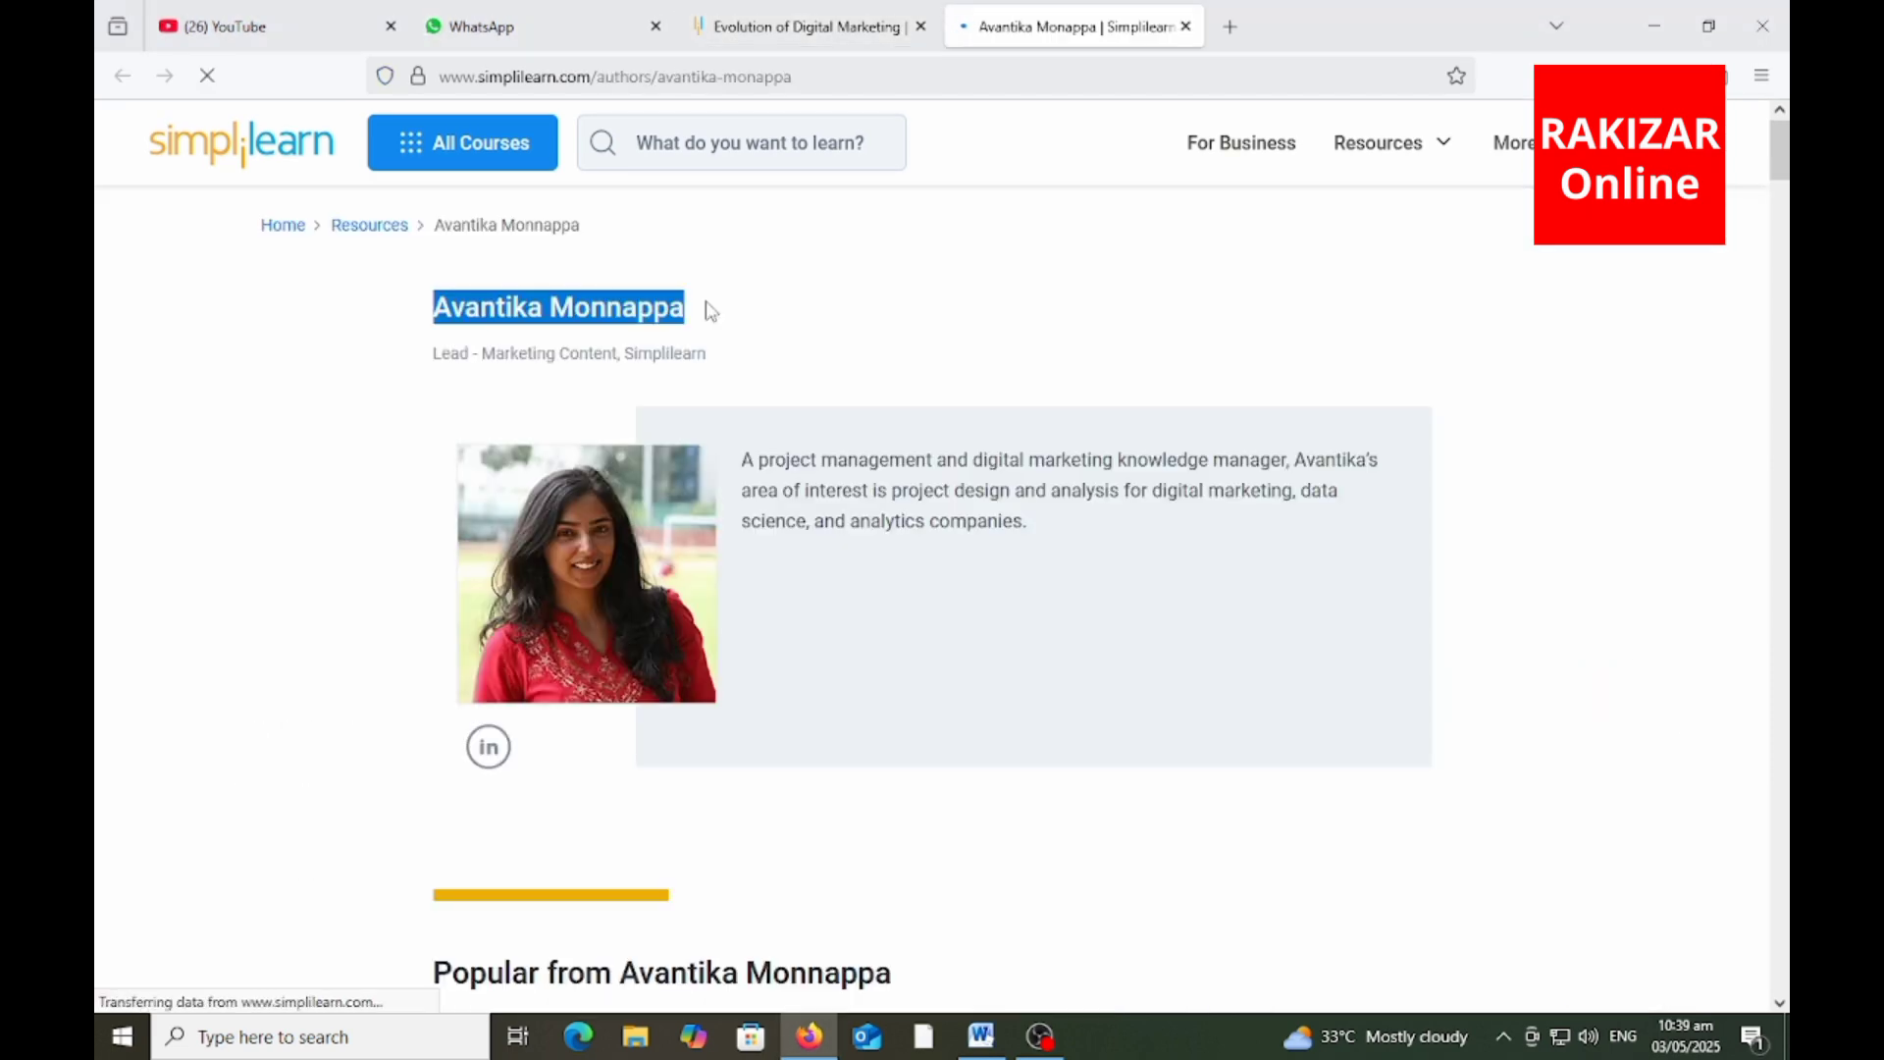
- Enter the article author's full name as the Author of the new source in Word
left_click(761, 29)
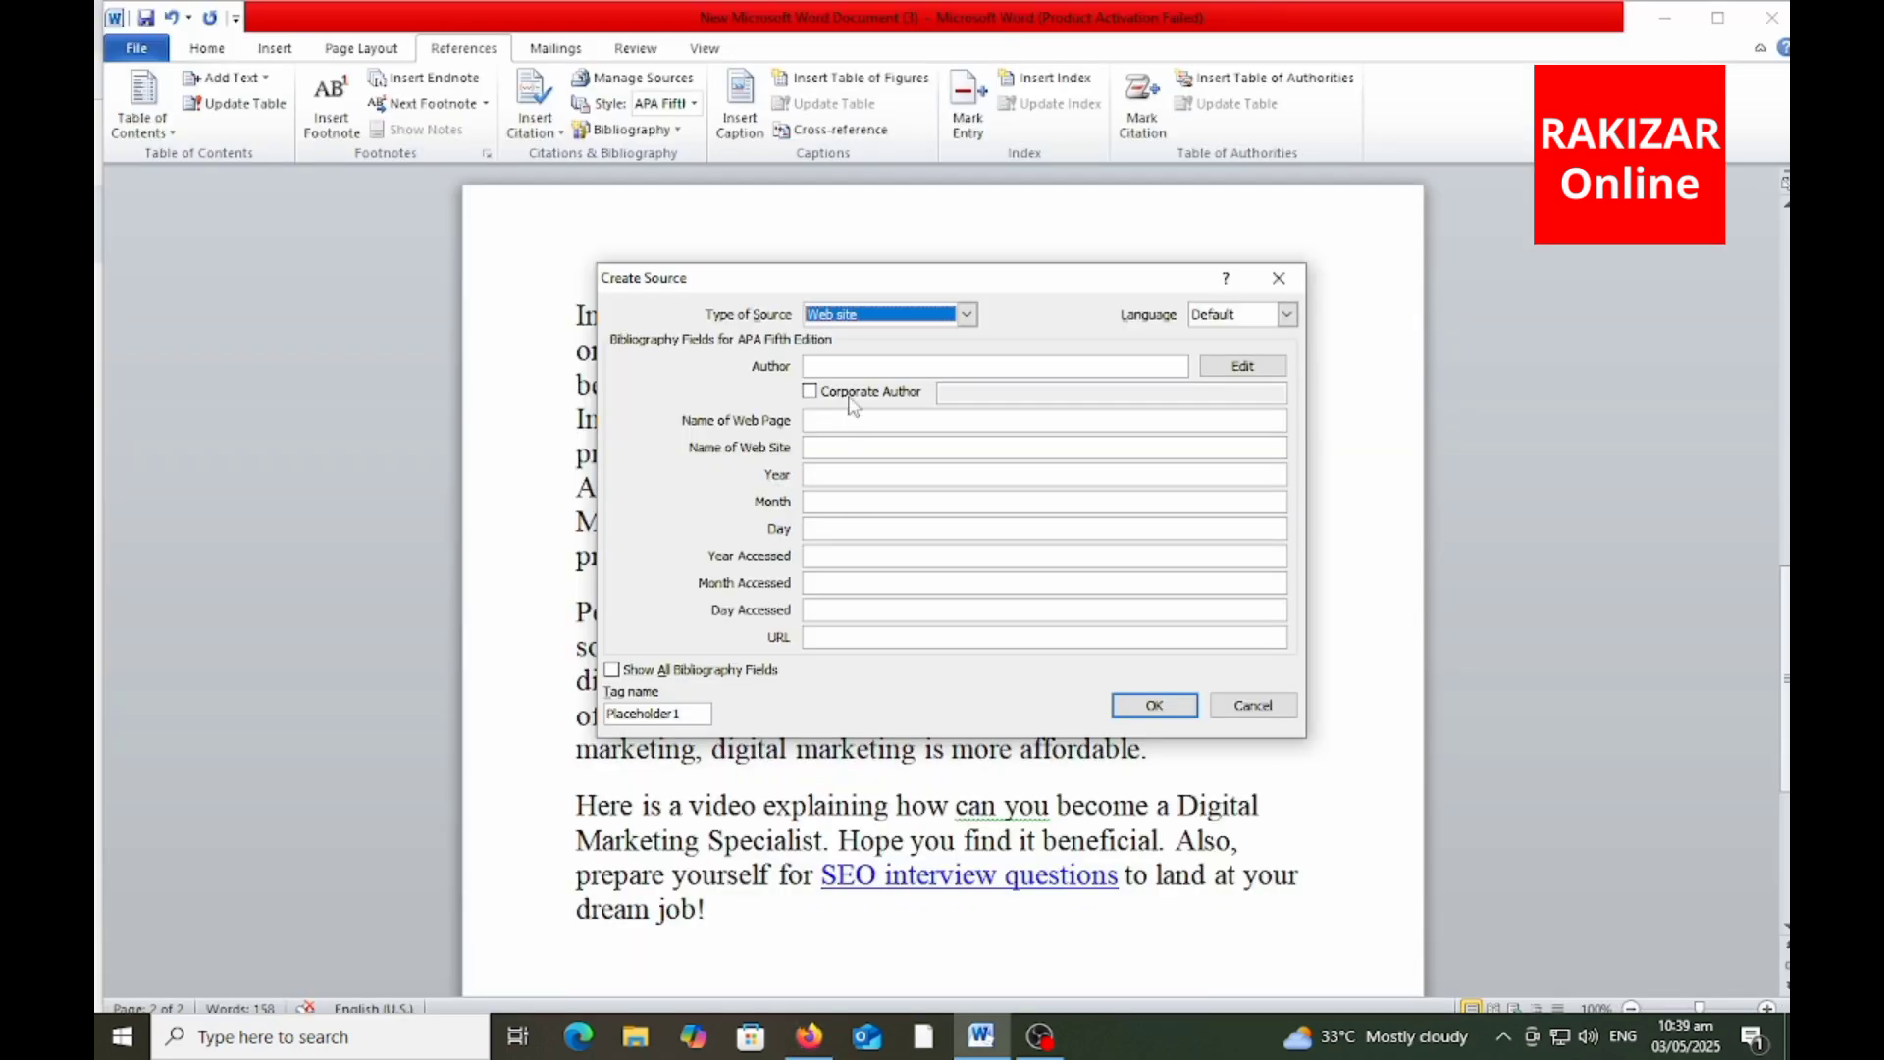
left_click(850, 366)
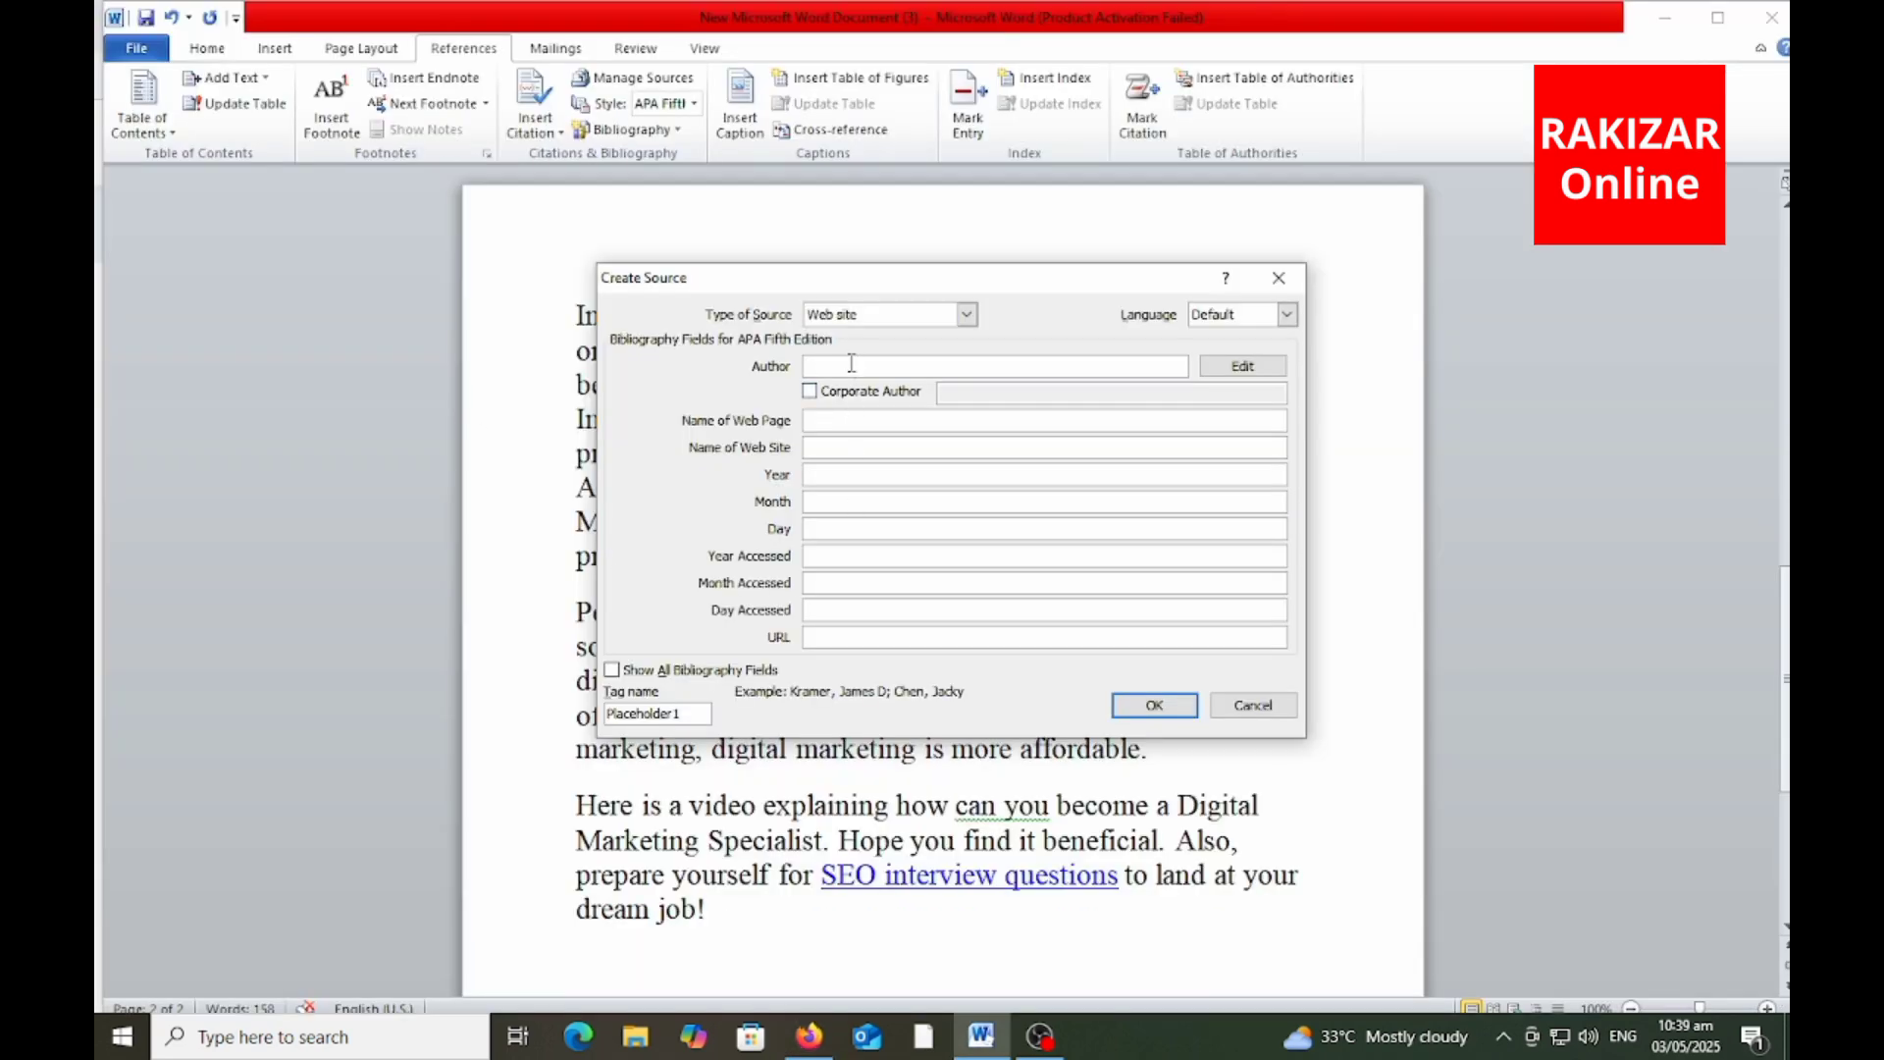
type("Avantika Monnappa")
- Underline "Web Page" in the Name of Web Page label, draw a tick beside it, and close the whiteboard
key("ctrl+shift+b")
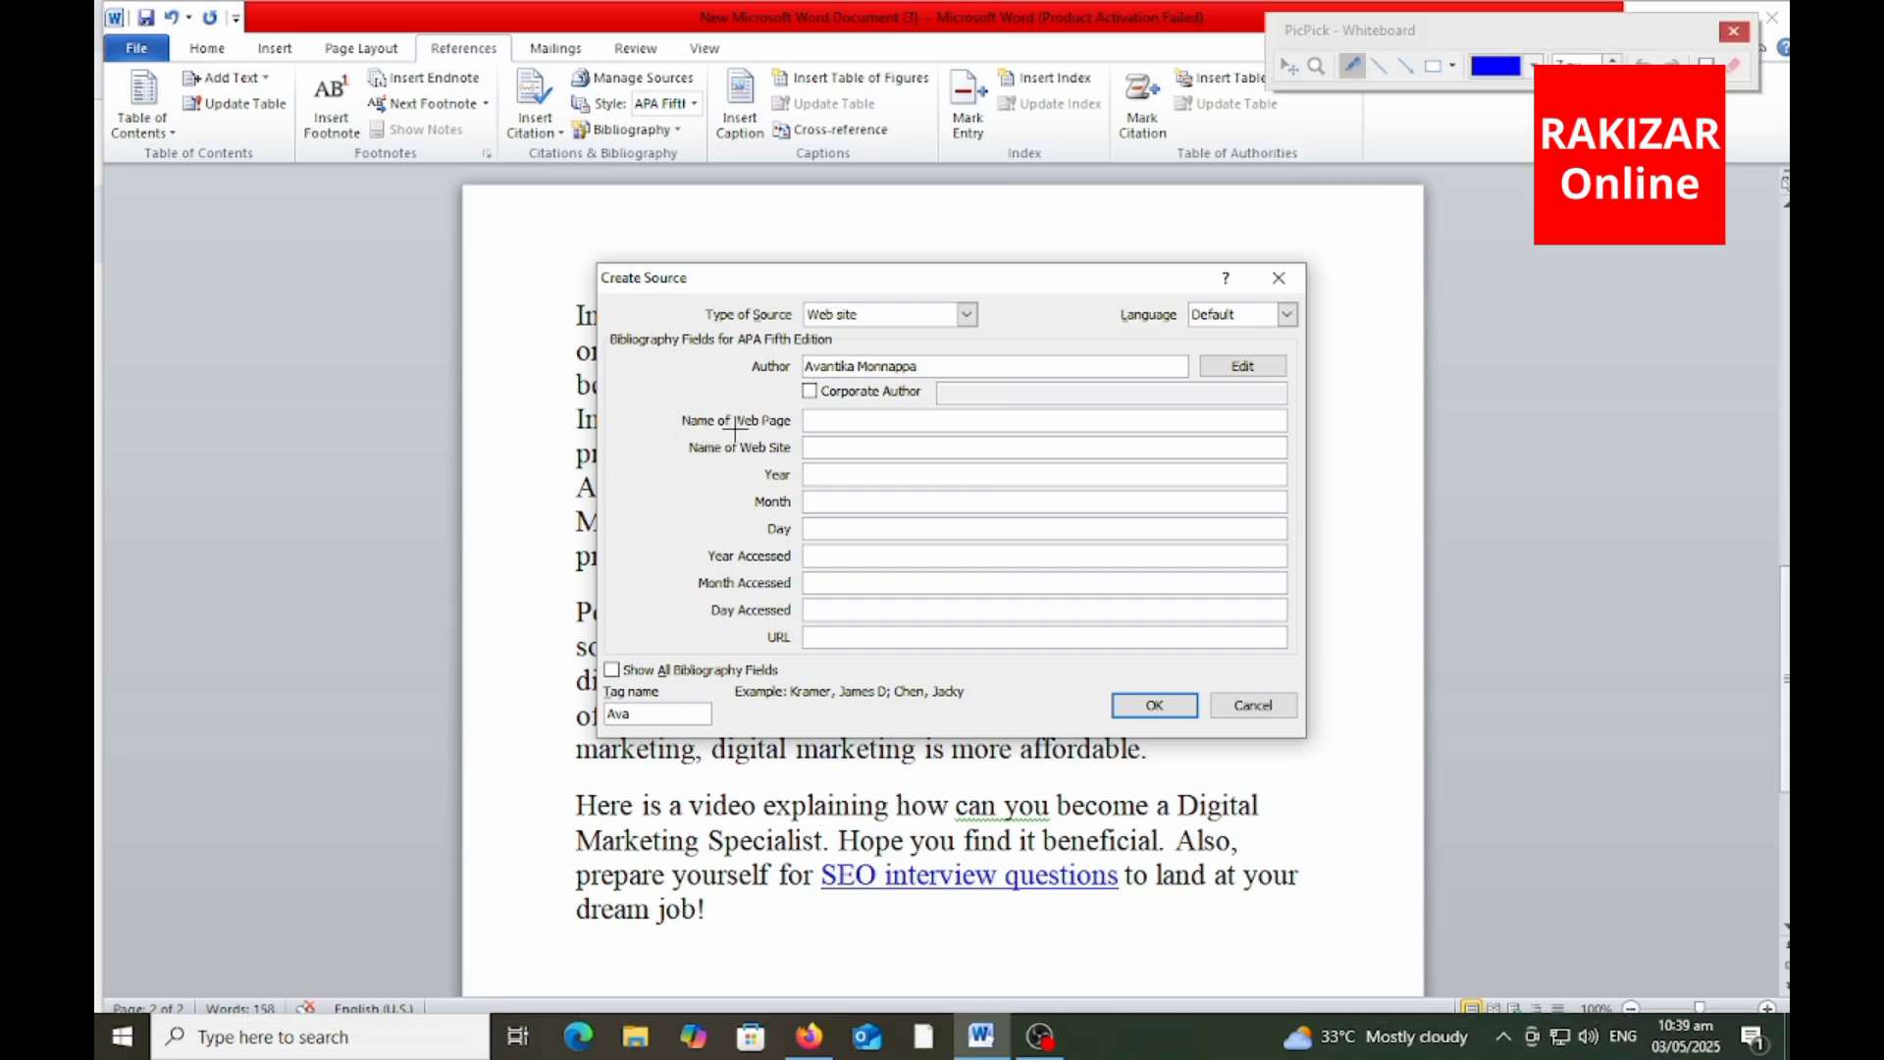
left_click_drag(732, 430, 773, 430)
left_click_drag(628, 420, 713, 394)
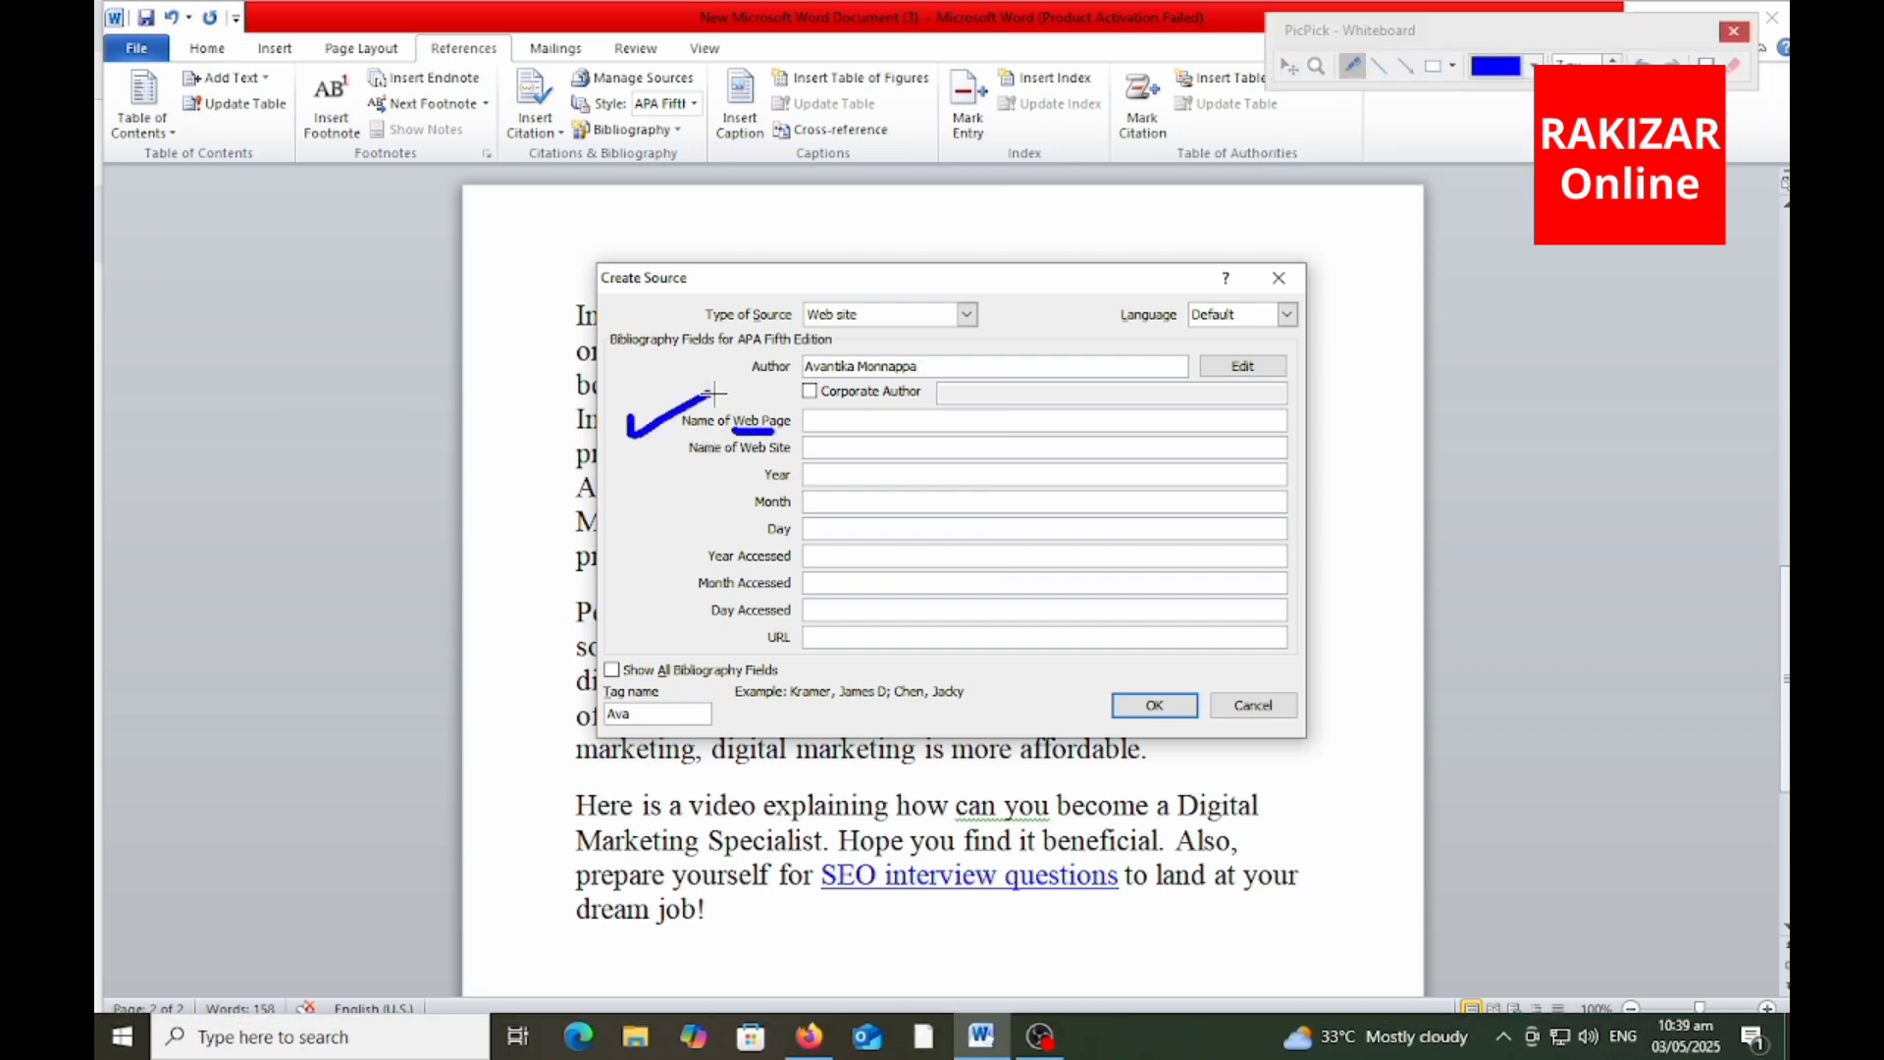
key("Escape")
- Copy the title "The History and Evolution of Digital Marketing" from the source article in Firefox
key("alt+Tab")
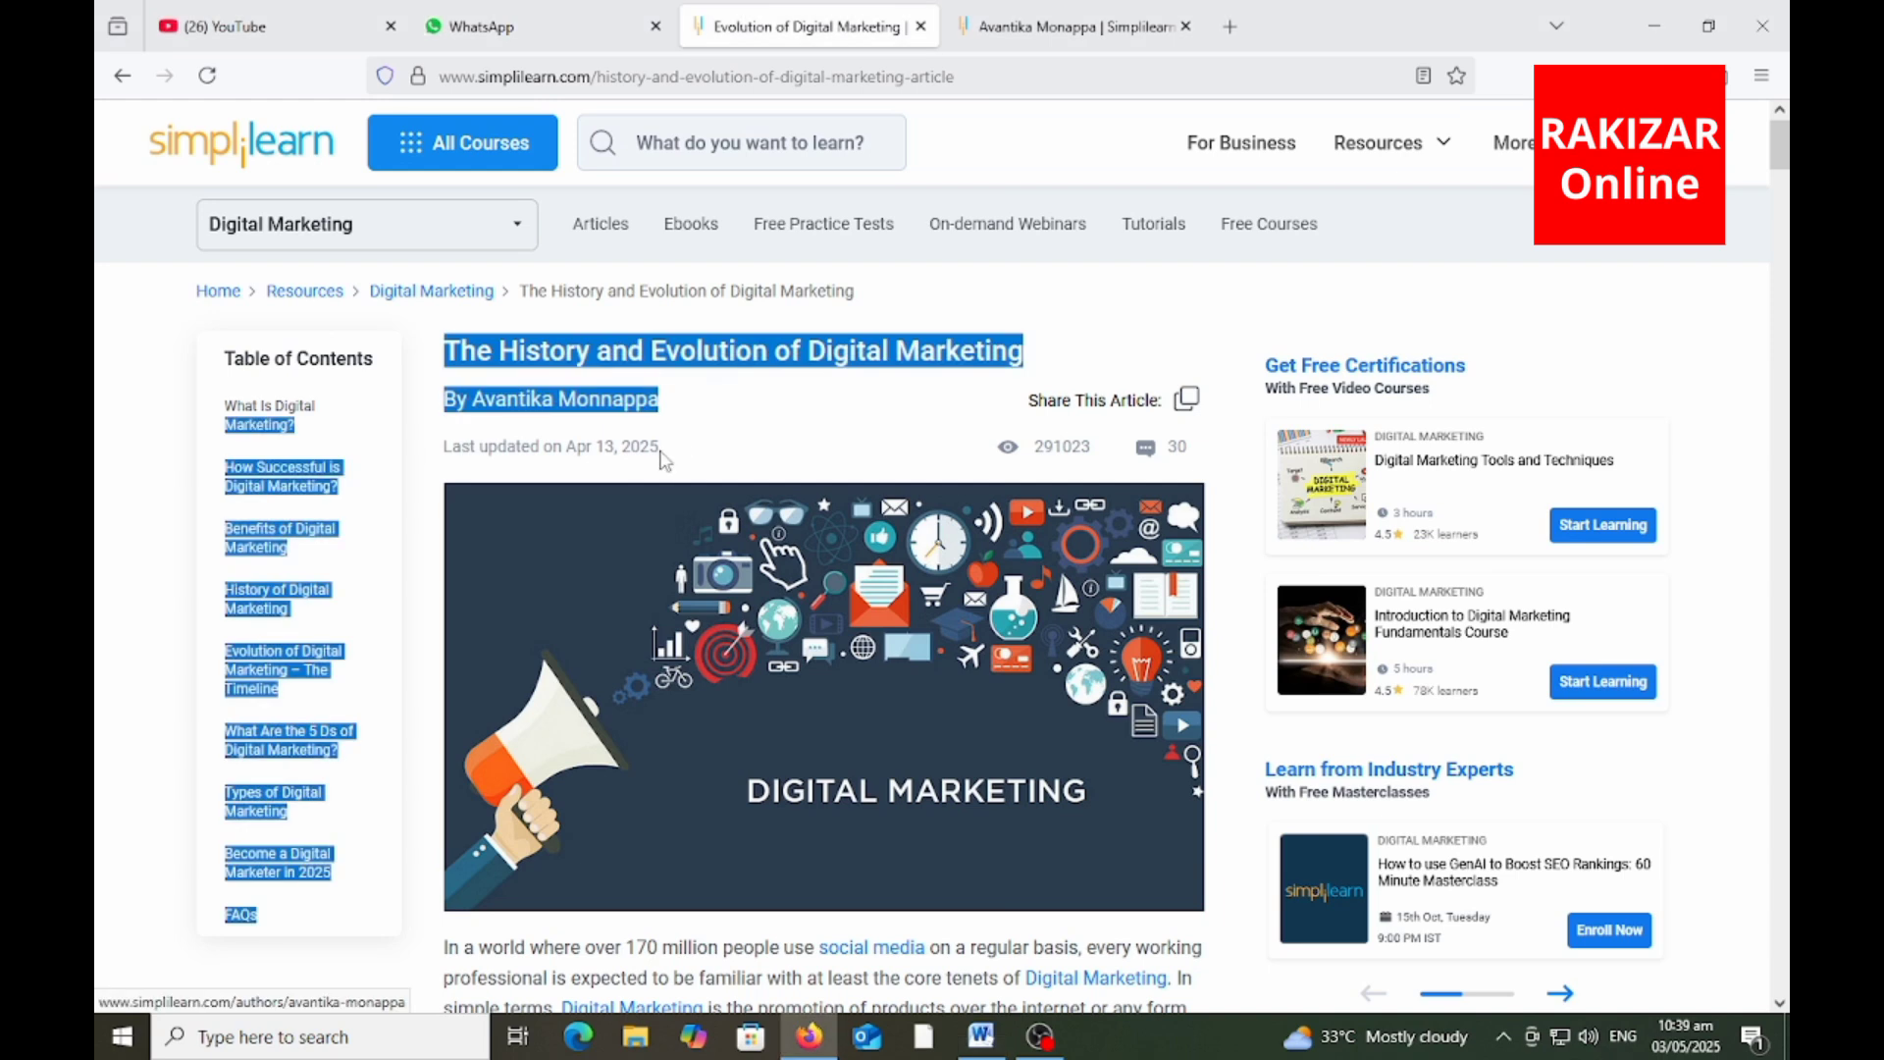
left_click(962, 321)
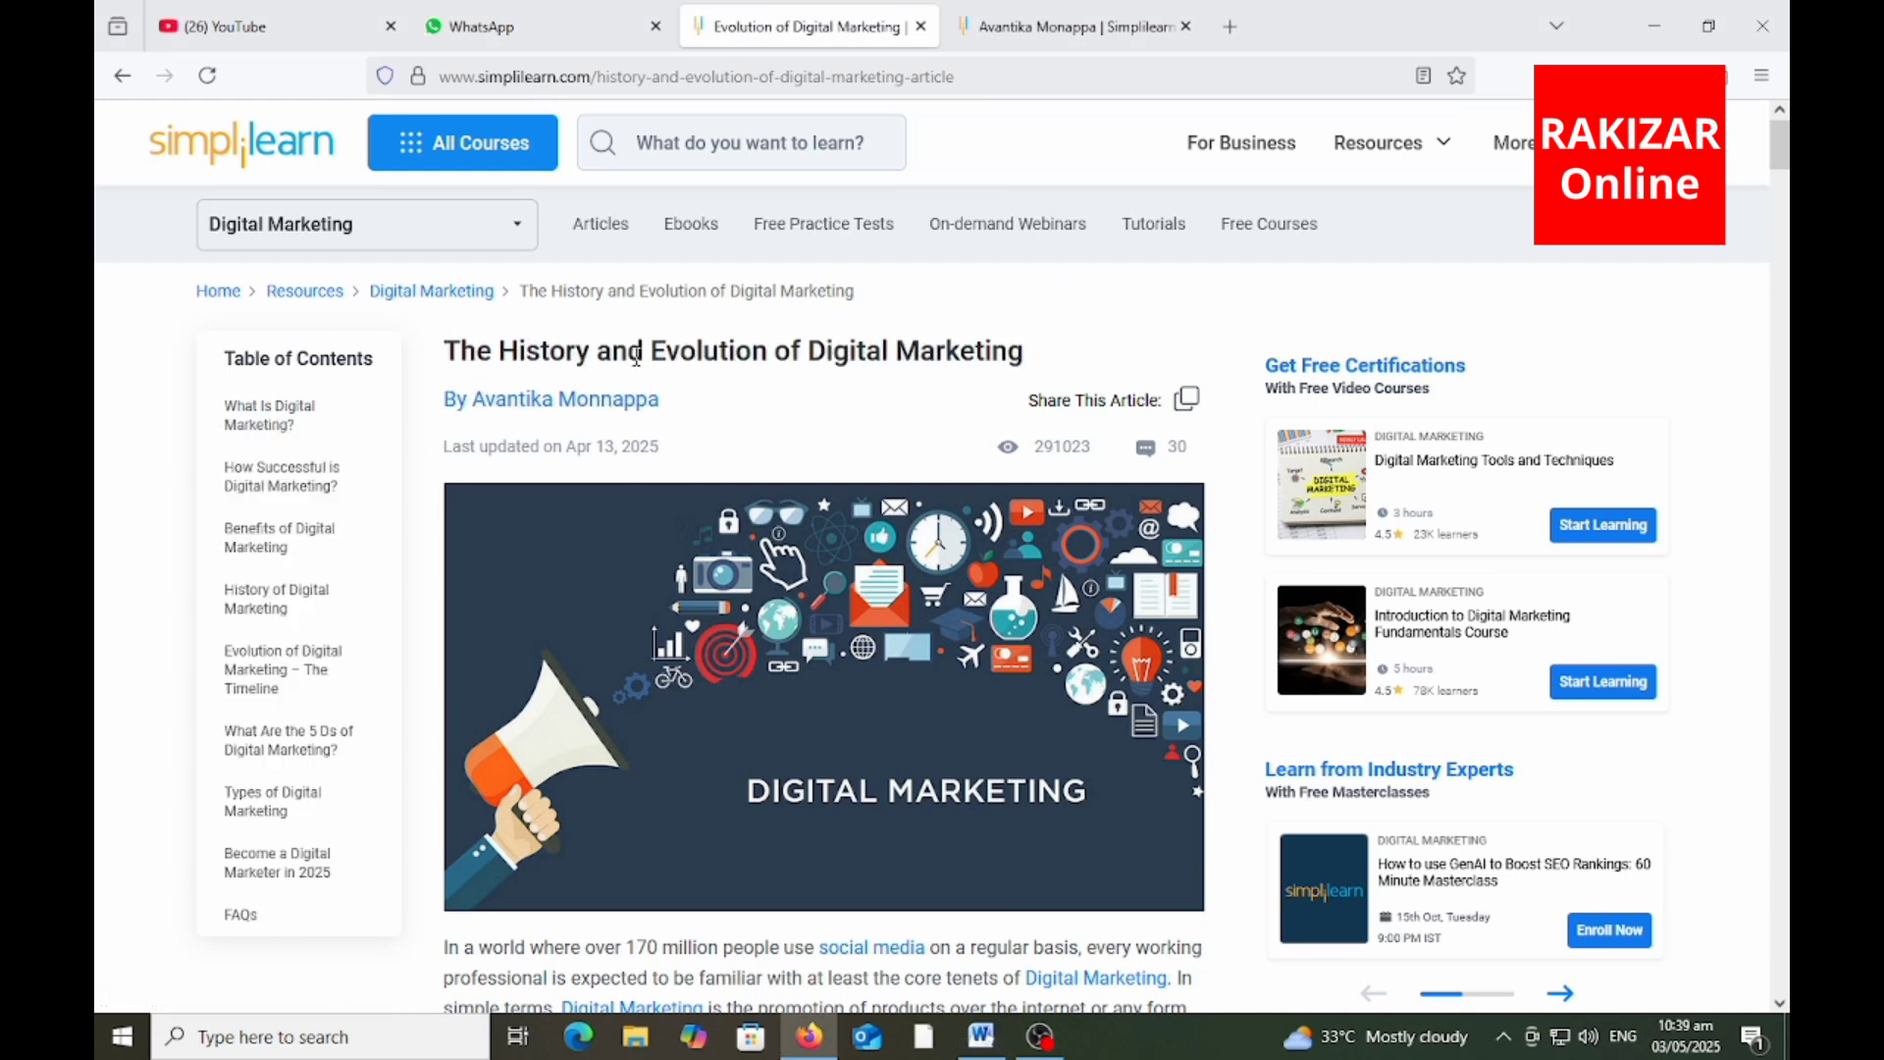
key("alt")
key("ctrl+shift+w")
mouse_move(427, 356)
left_mouse_down()
mouse_move(645, 433)
mouse_move(988, 431)
mouse_move(957, 374)
mouse_move(426, 365)
mouse_move(1042, 343)
left_mouse_up()
key("ctrl+c")
key("Escape")
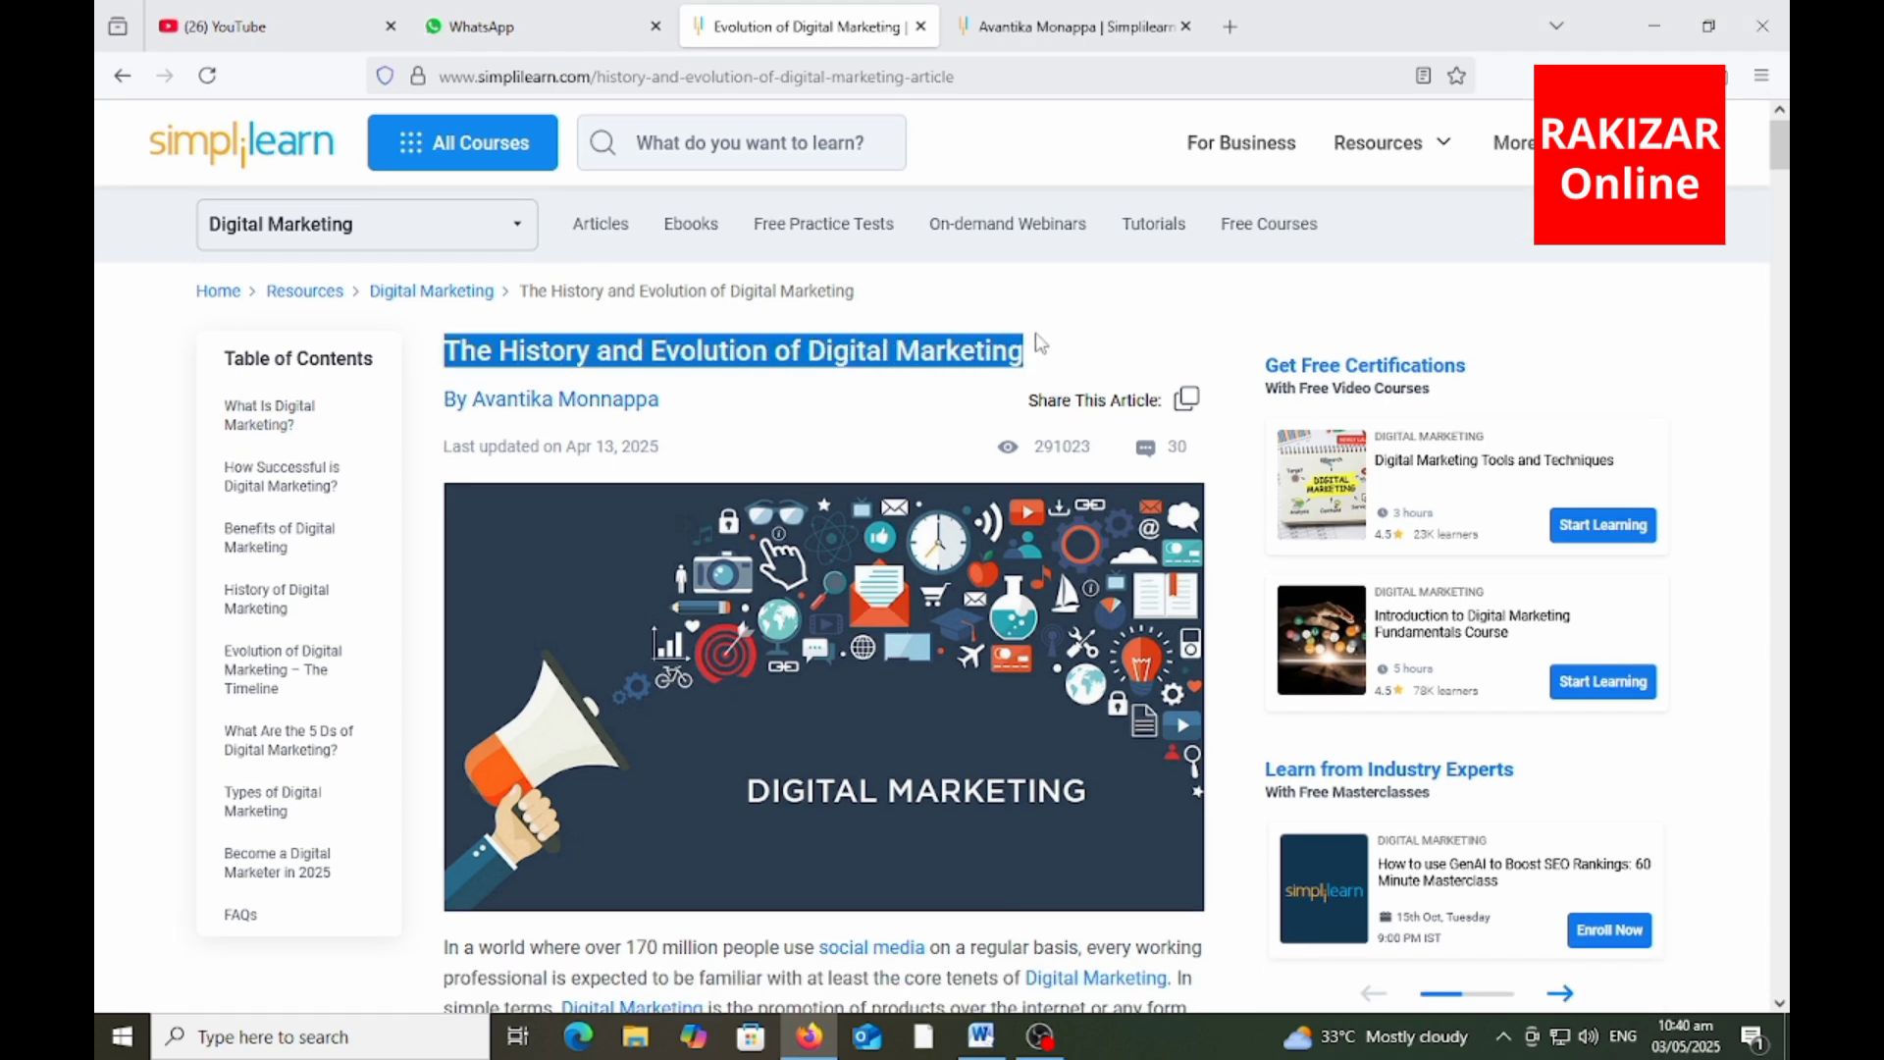
- Paste "The History and Evolution of Digital Marketing" as the Name of Web Page of the new source in Word
key("alt+Tab")
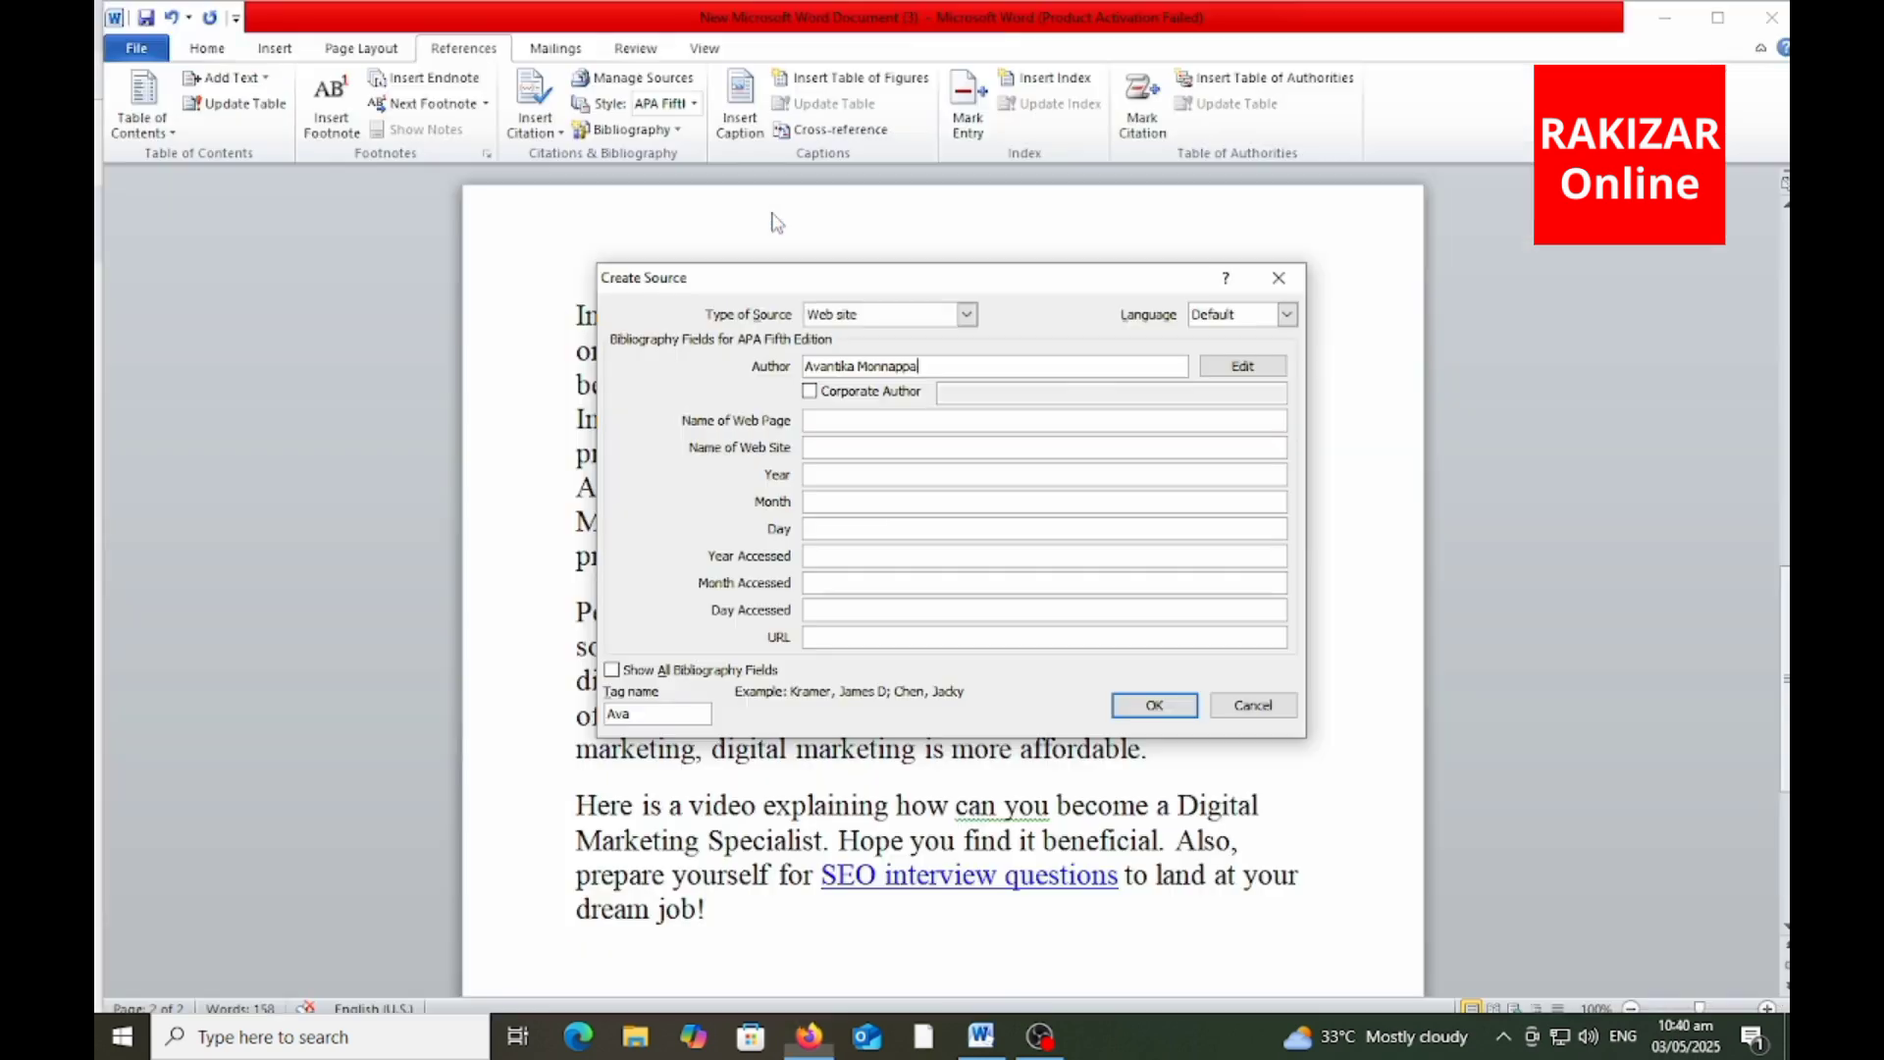
left_click(842, 419)
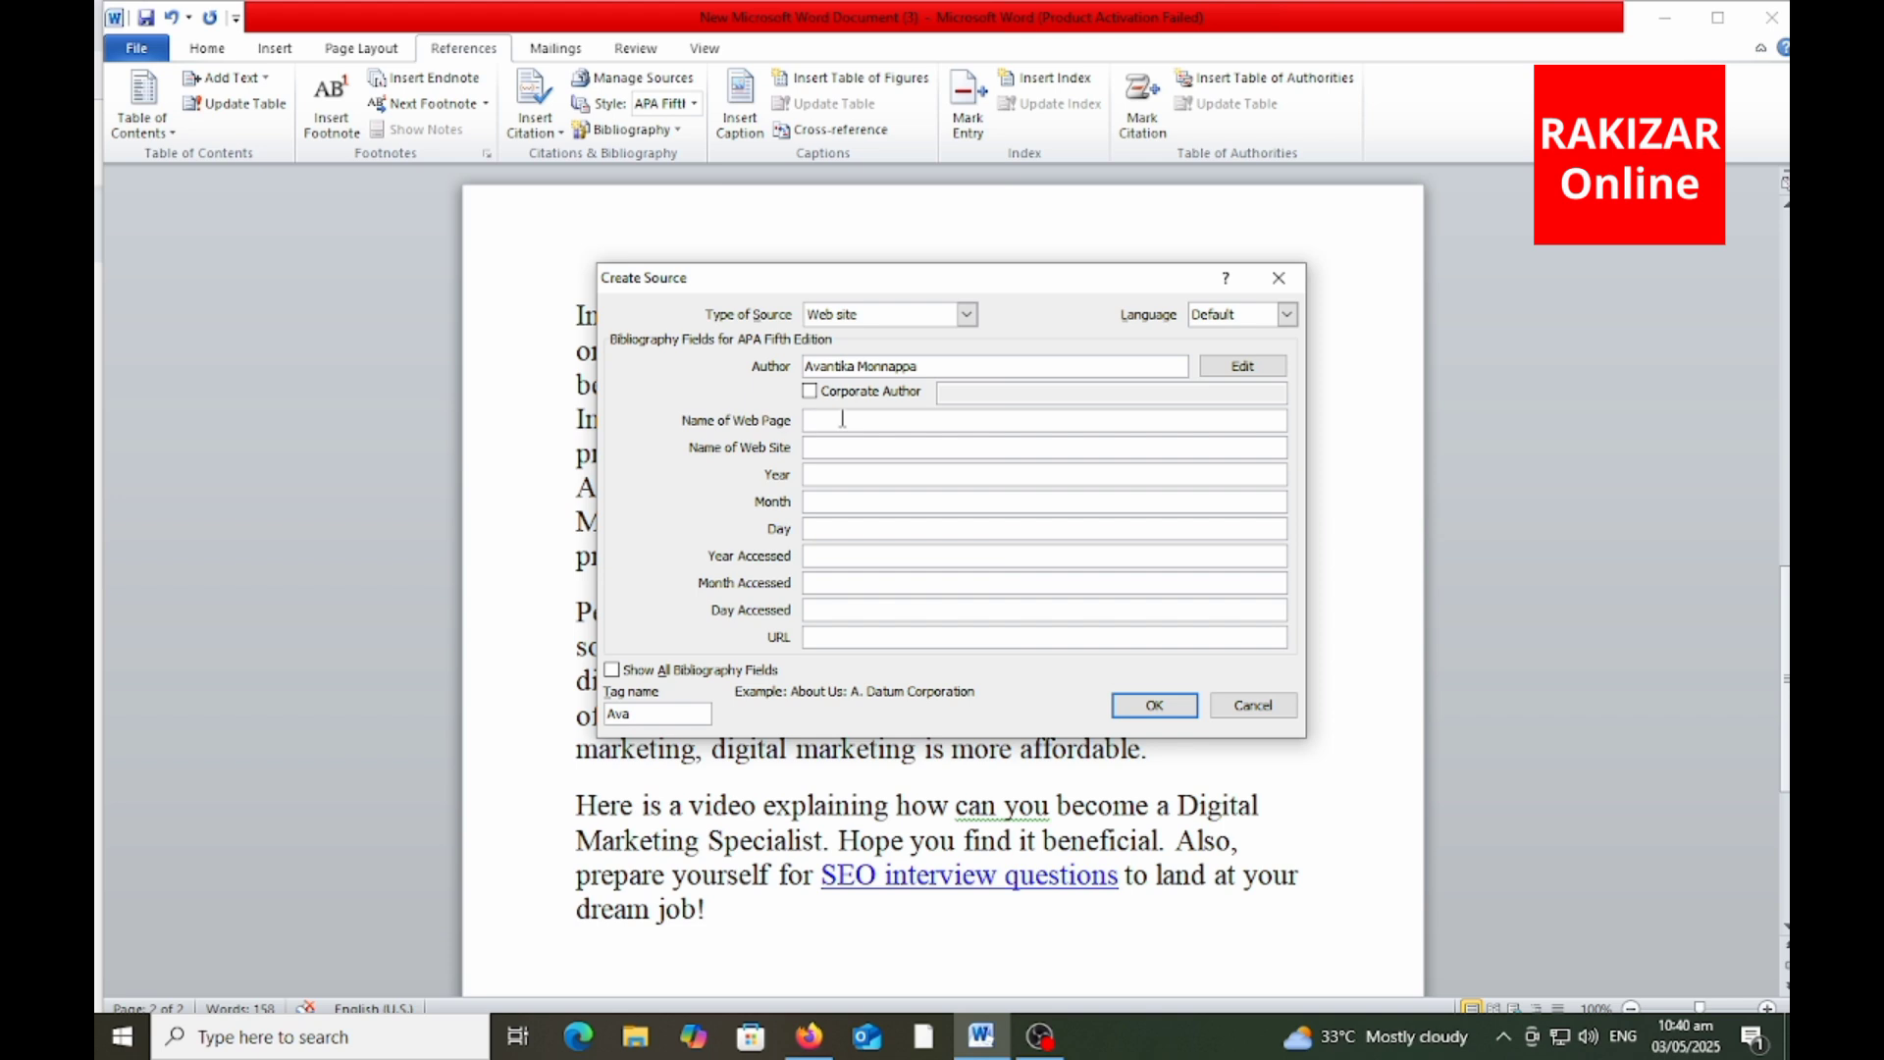
key("ctrl+v")
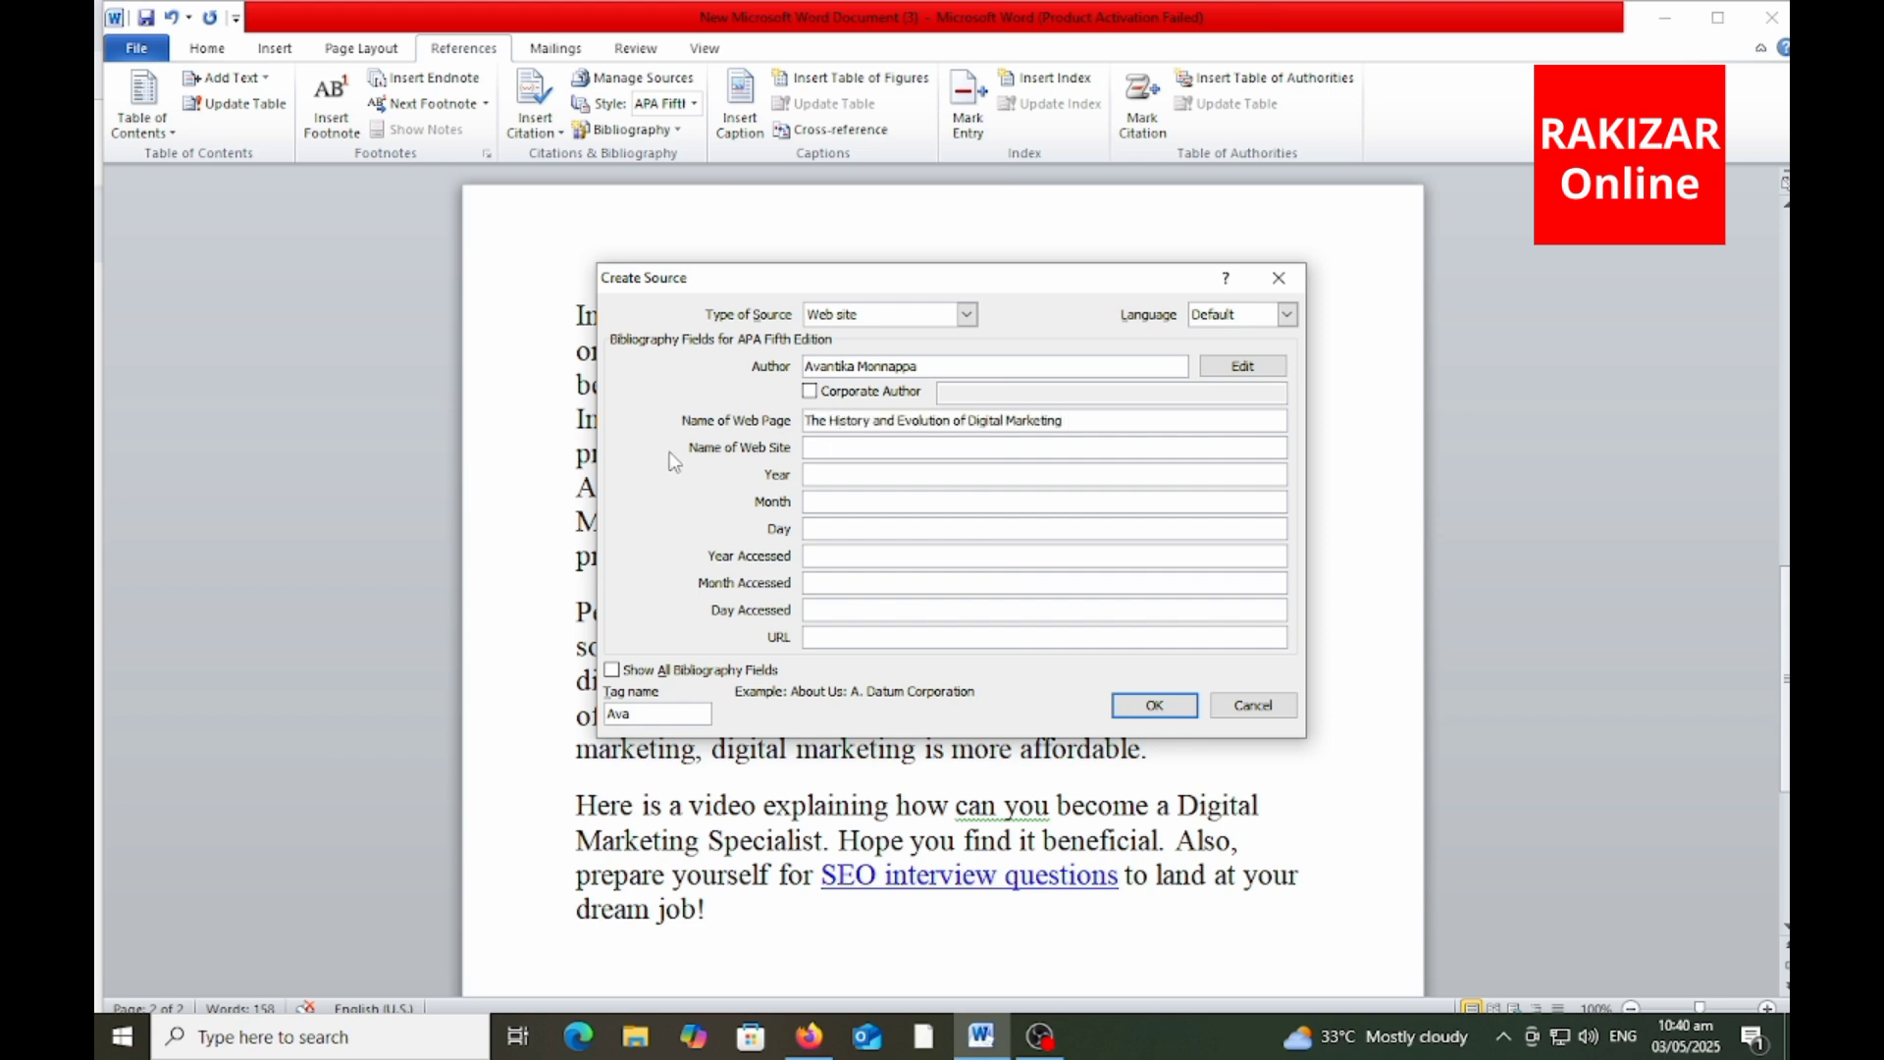
- Draw a loop around the Name of Web Site label on the whiteboard, and close the whiteboard
key("ctrl+shift+p")
mouse_move(673, 439)
left_mouse_down()
mouse_move(743, 474)
mouse_move(832, 446)
mouse_move(677, 429)
left_mouse_up()
key("Escape")
- Switch to the source article in Firefox and select the Simplilearn site logo in the page header
key("alt+Tab")
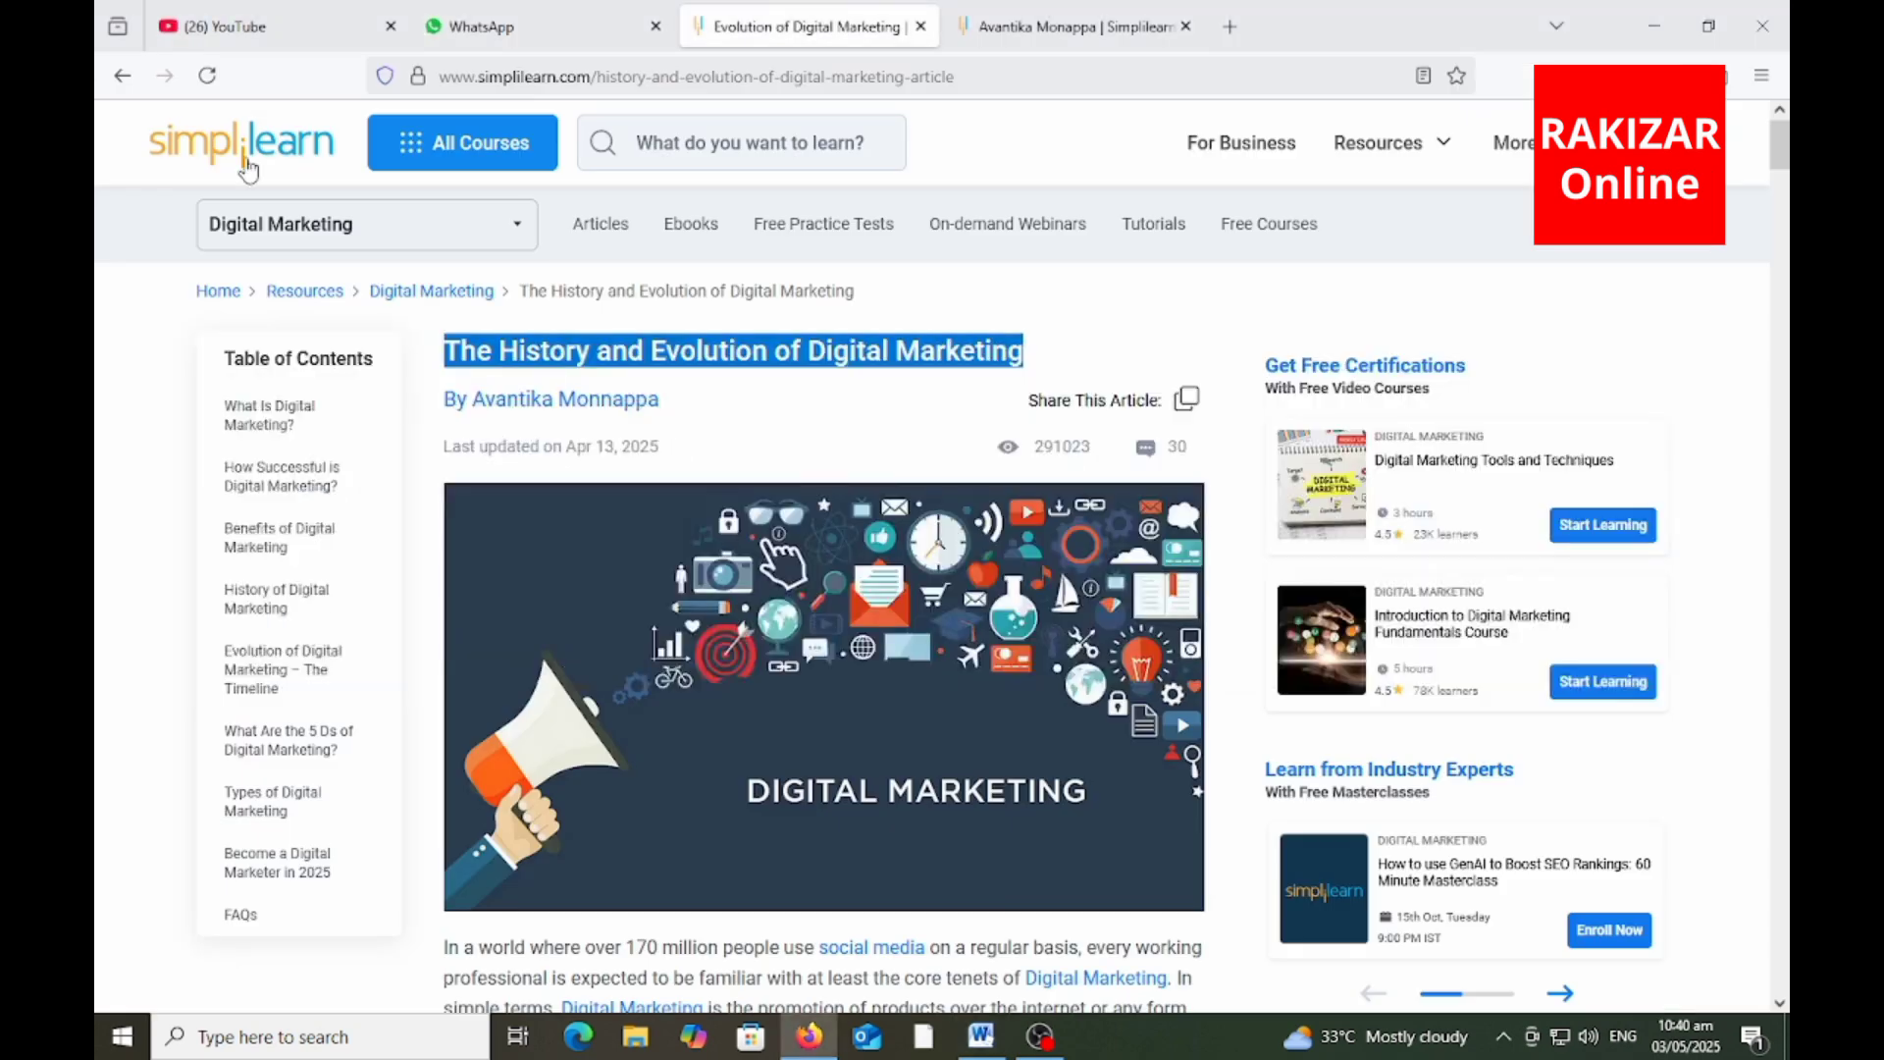
left_click(130, 155)
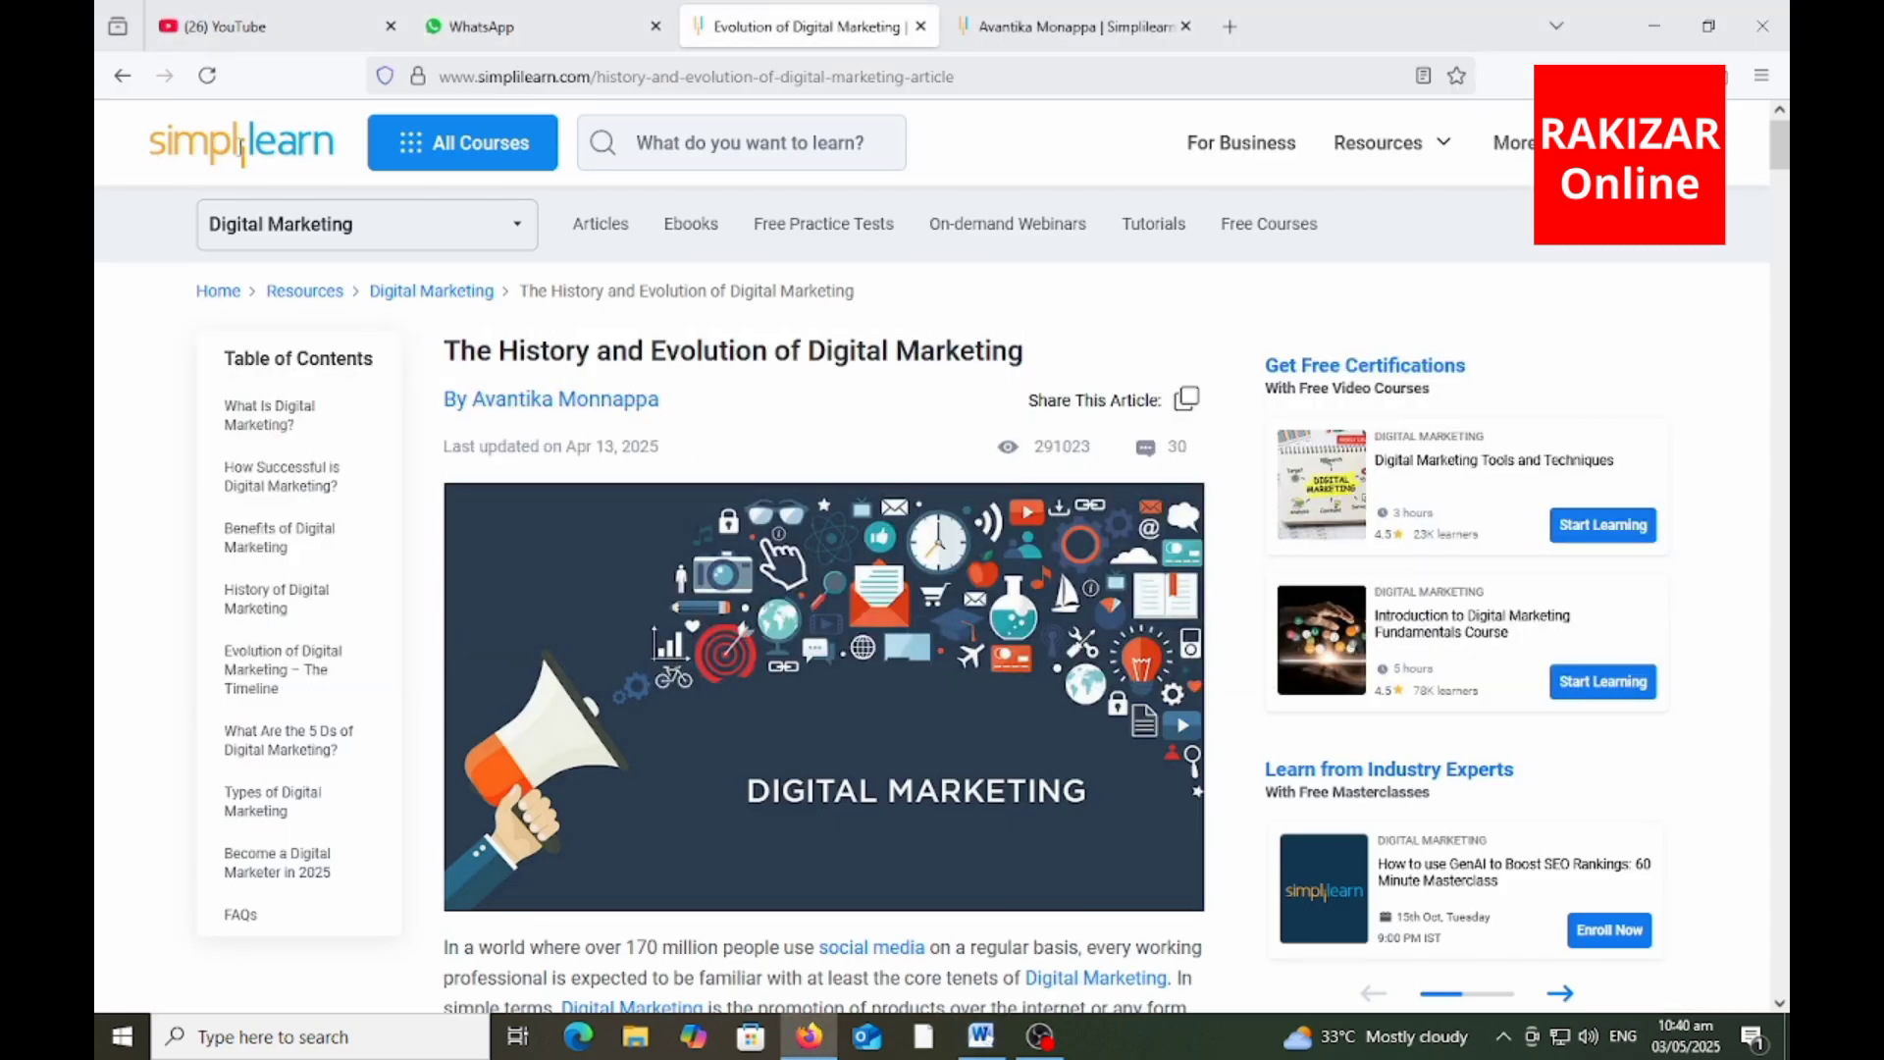
left_click_drag(242, 149, 327, 157)
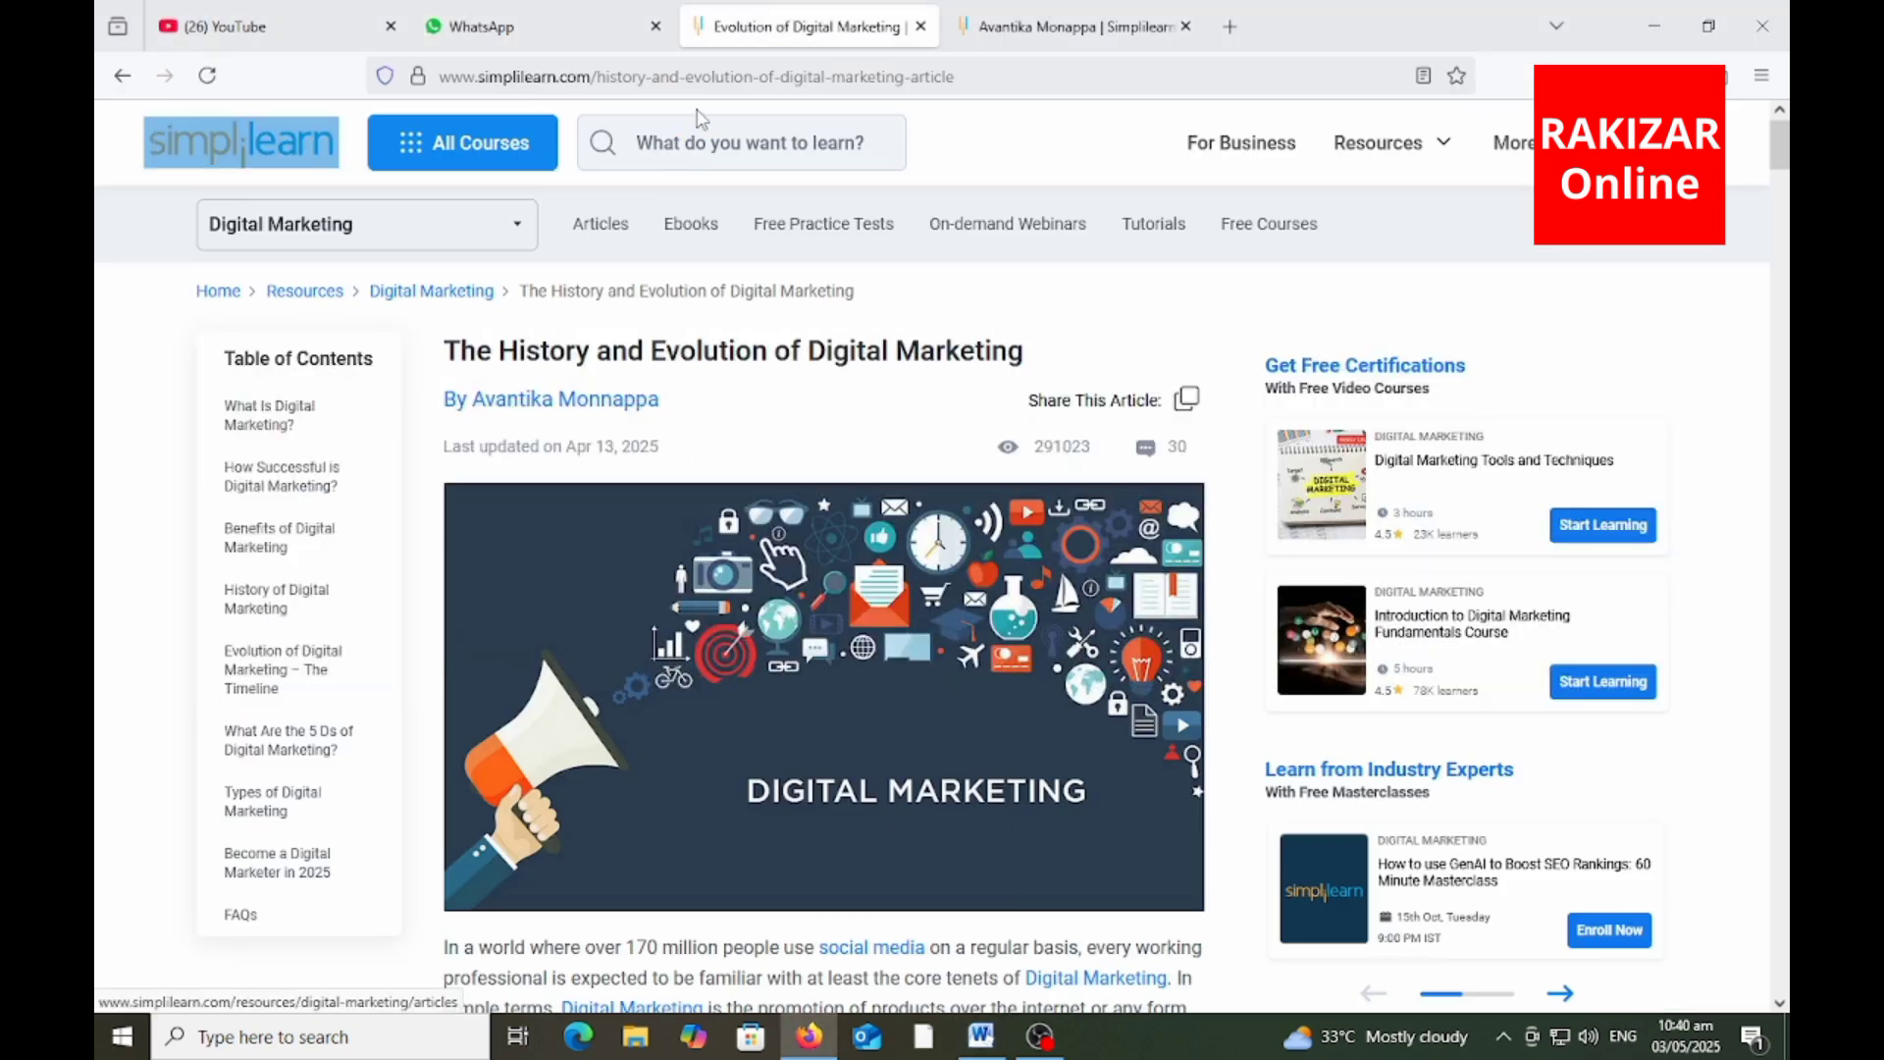
- Paste the site's title as the Name of Web Site in Word's new source and shorten it to "Simplilearn"
key("alt+Tab")
left_click(832, 448)
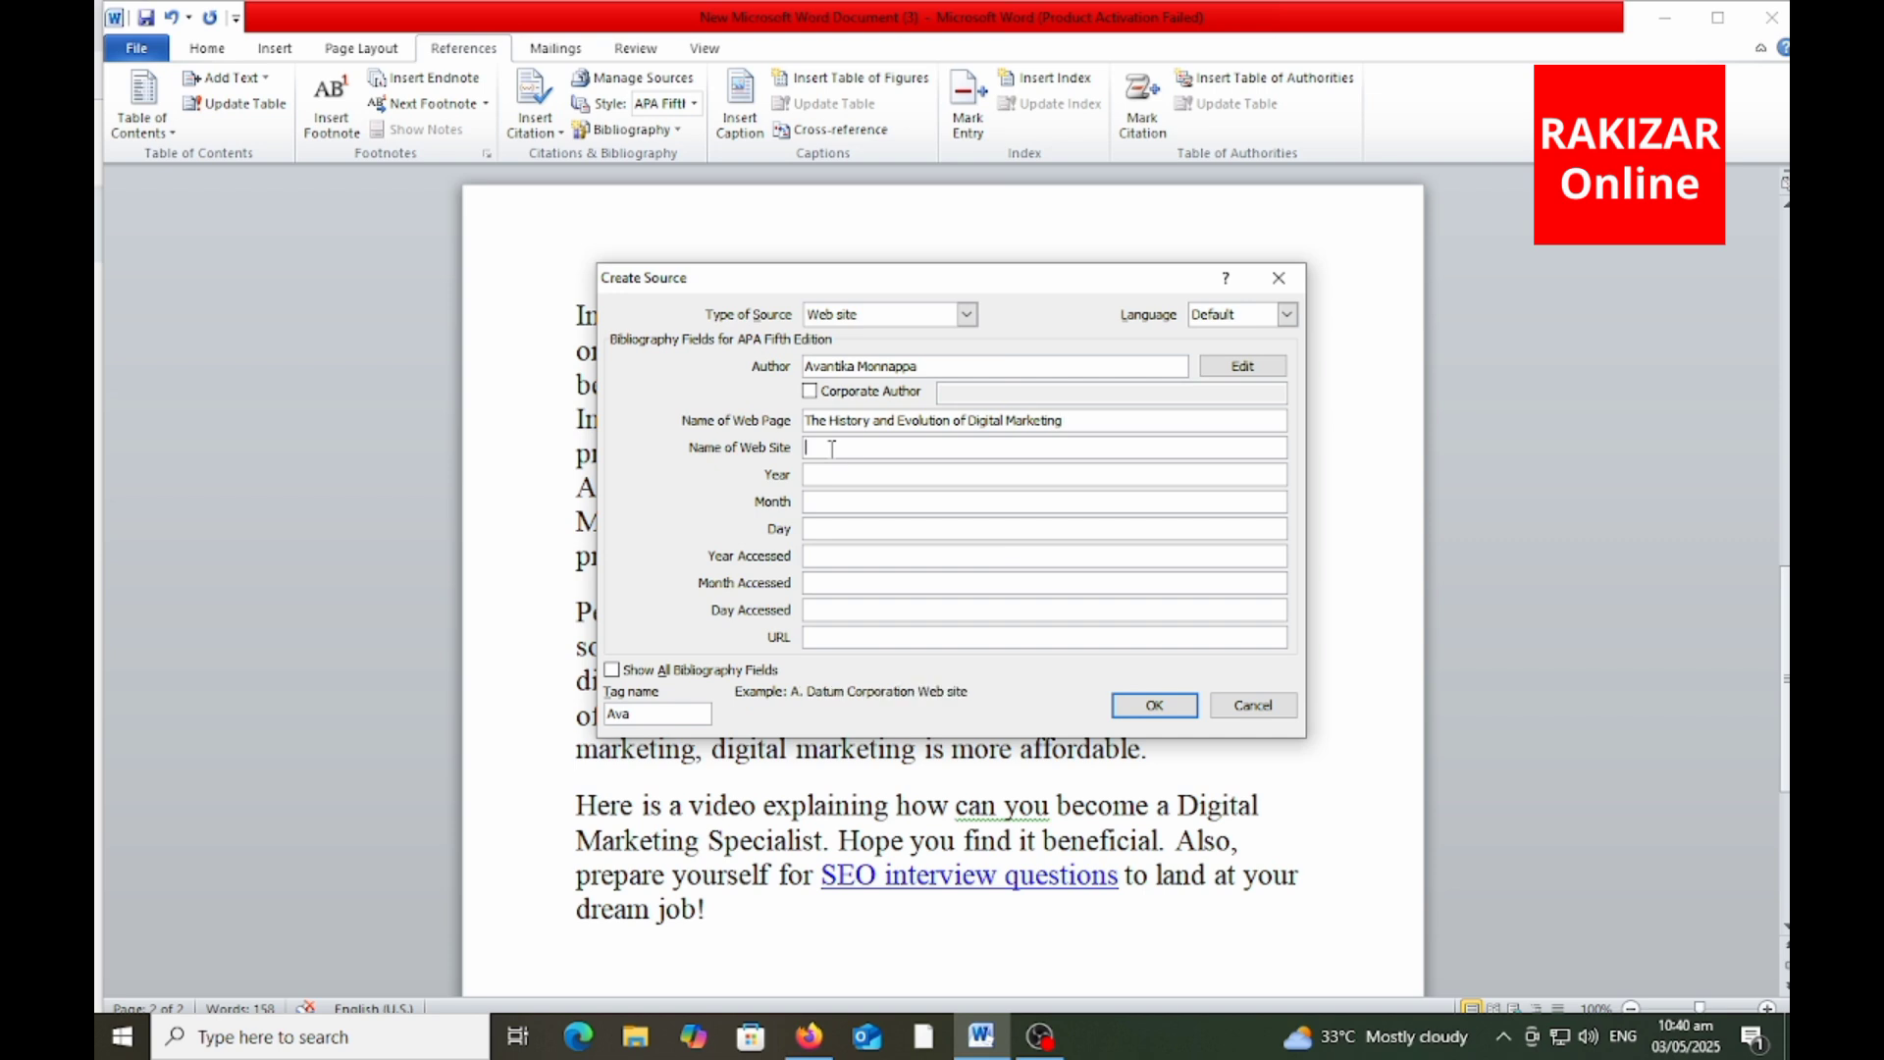
type("Simplilearn - Online Certification Training Course Provider")
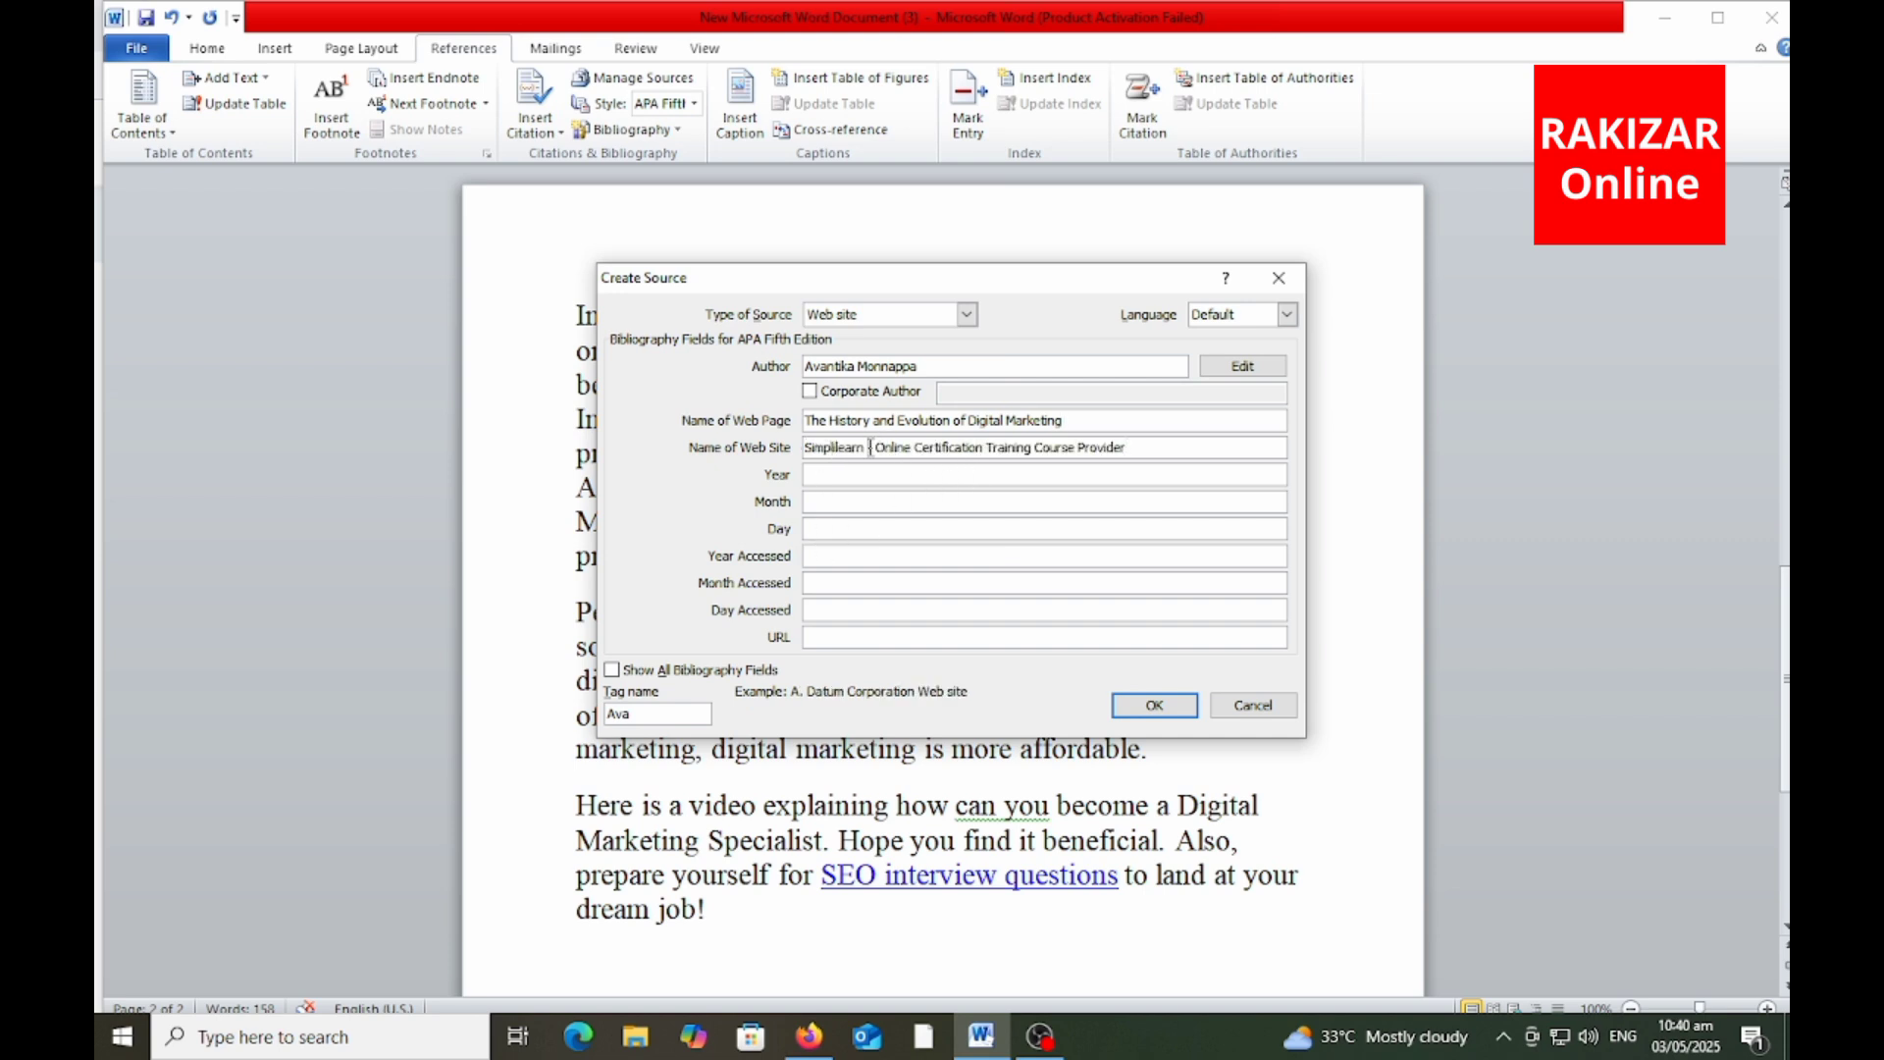
left_click_drag(869, 447, 1225, 445)
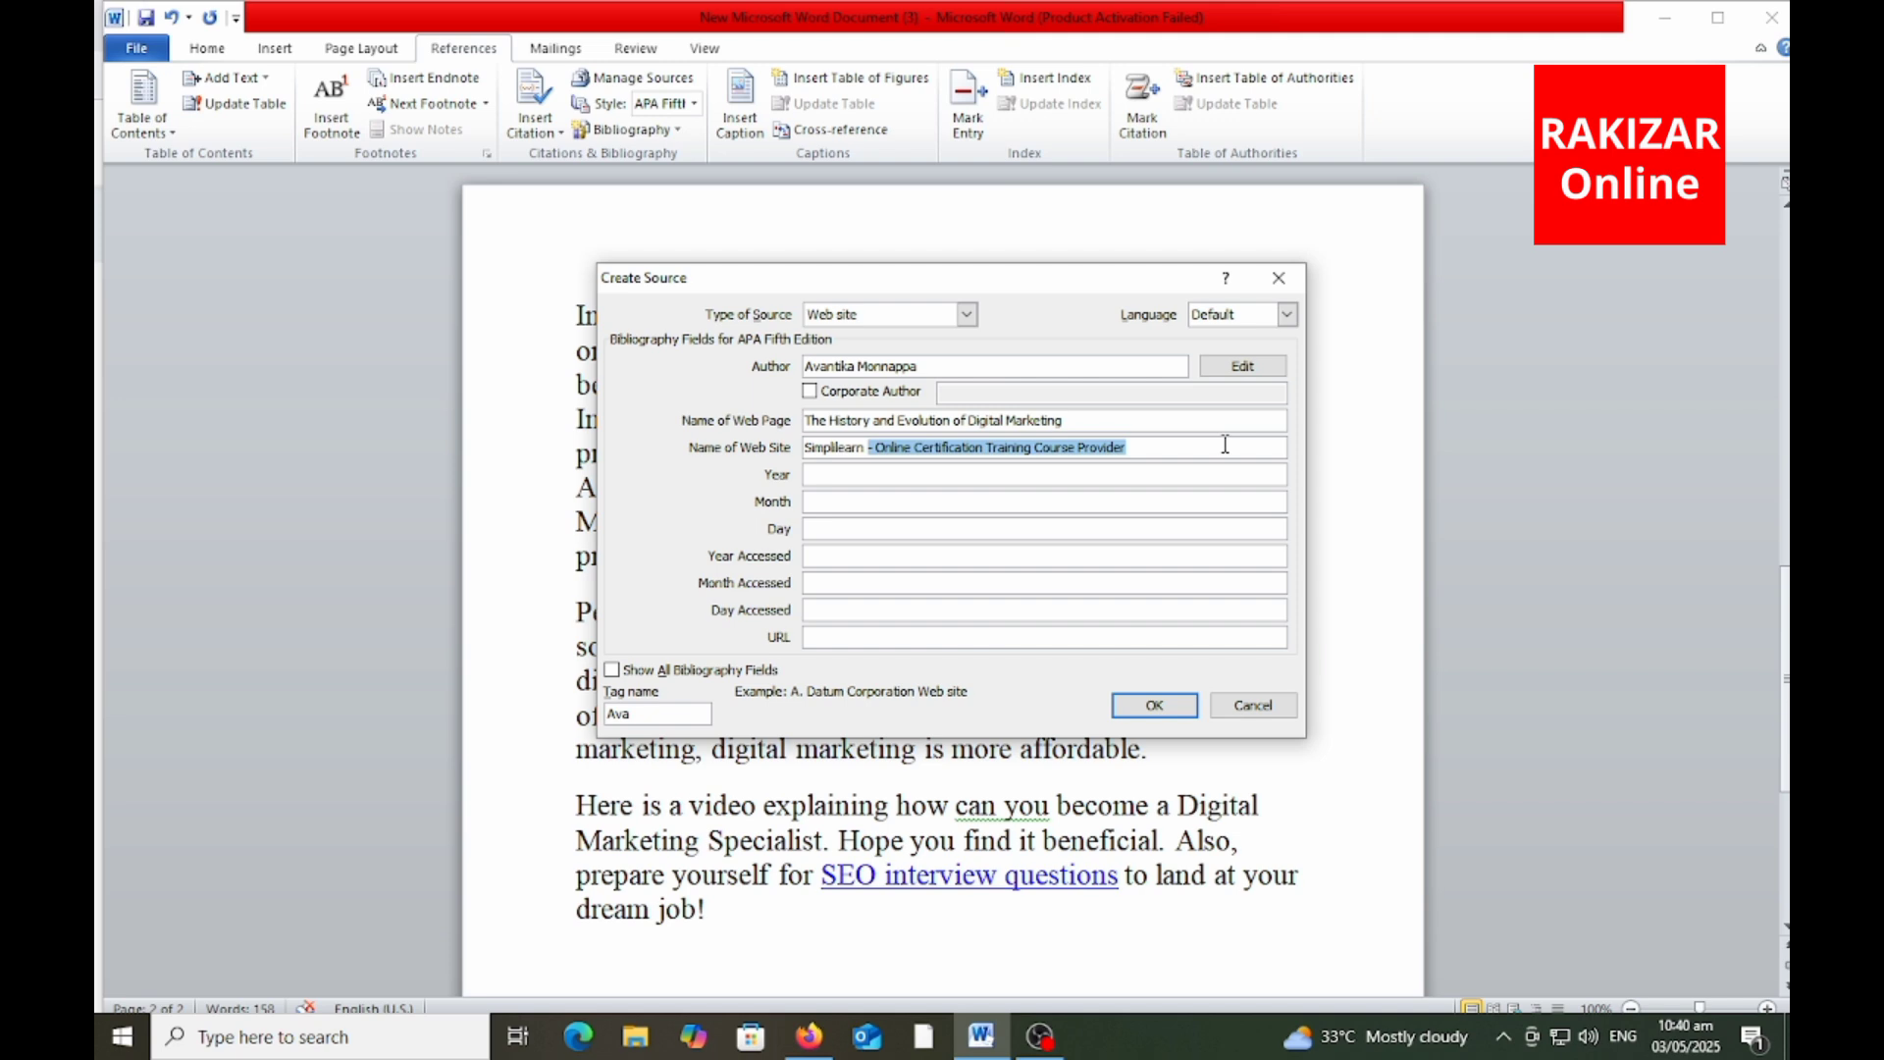
key("BackSpace")
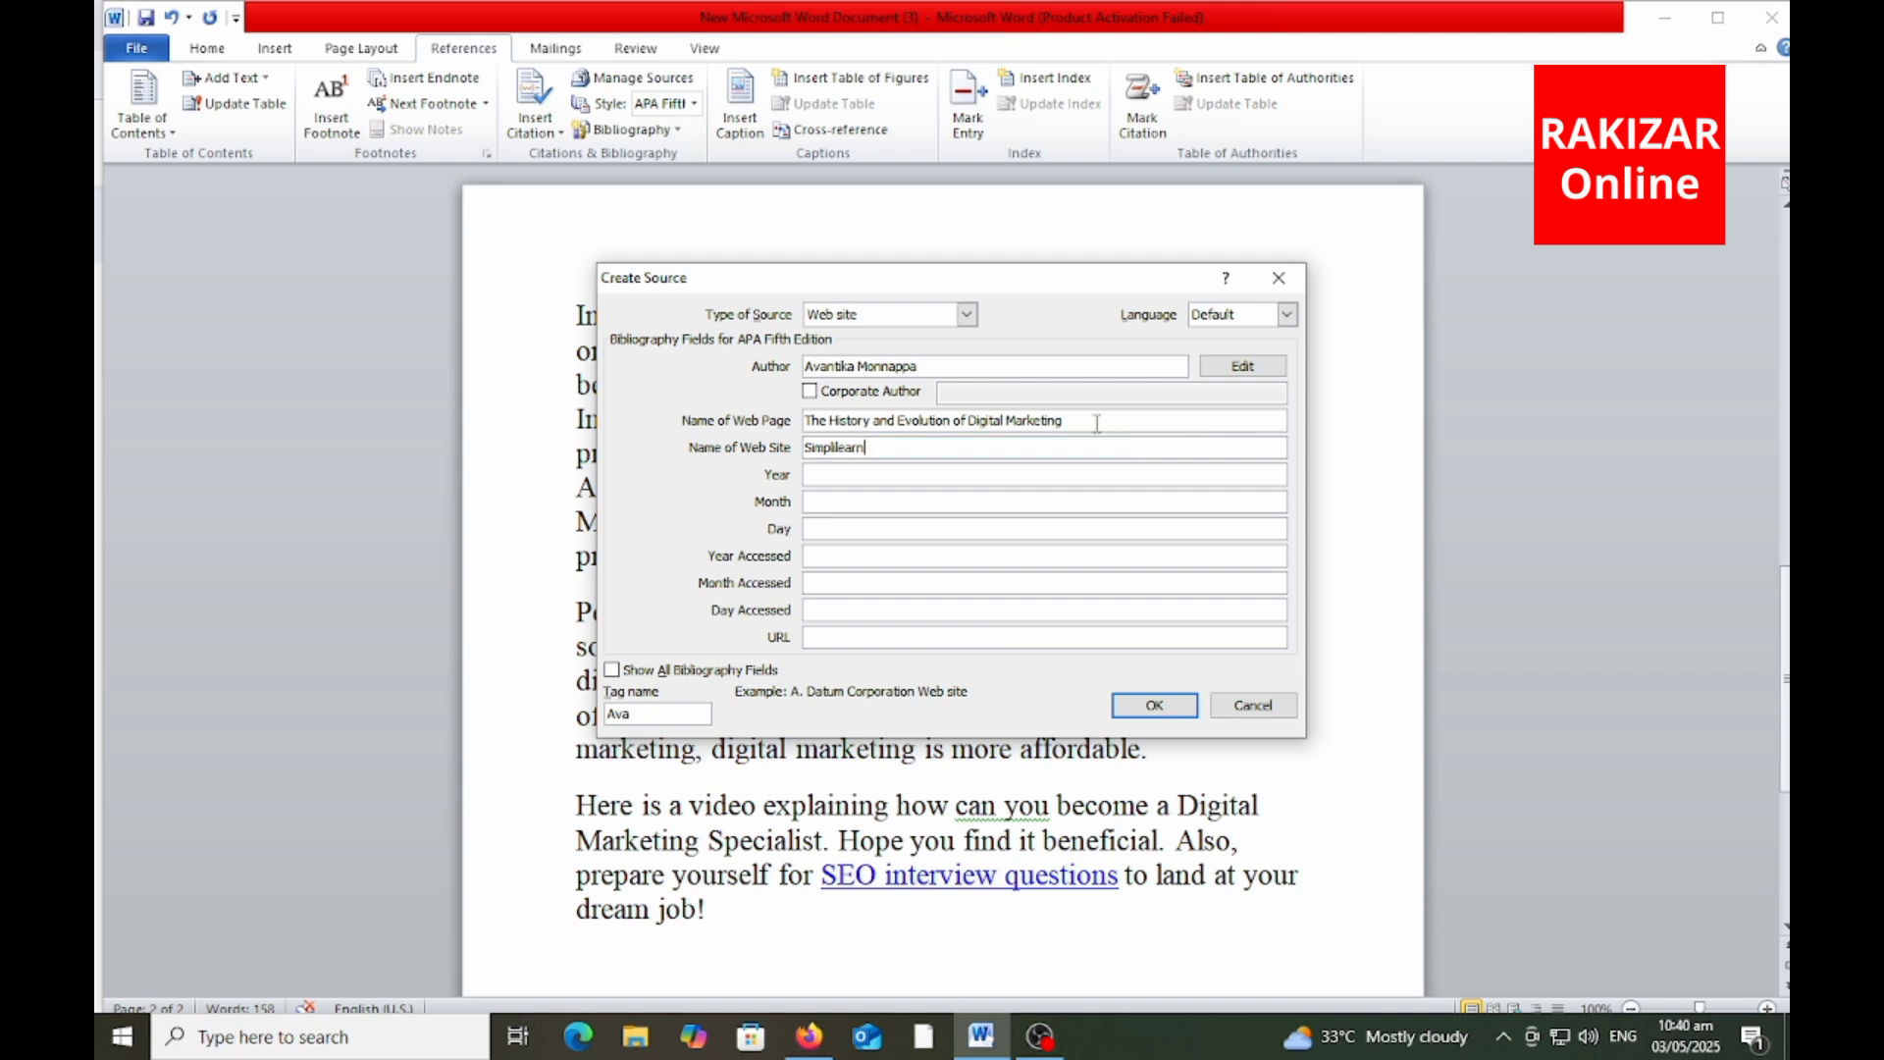
- Mark the year in the article's last-updated date in Firefox, and enter 2025 as the source's Year in Word
left_click(838, 478)
key("alt+Tab")
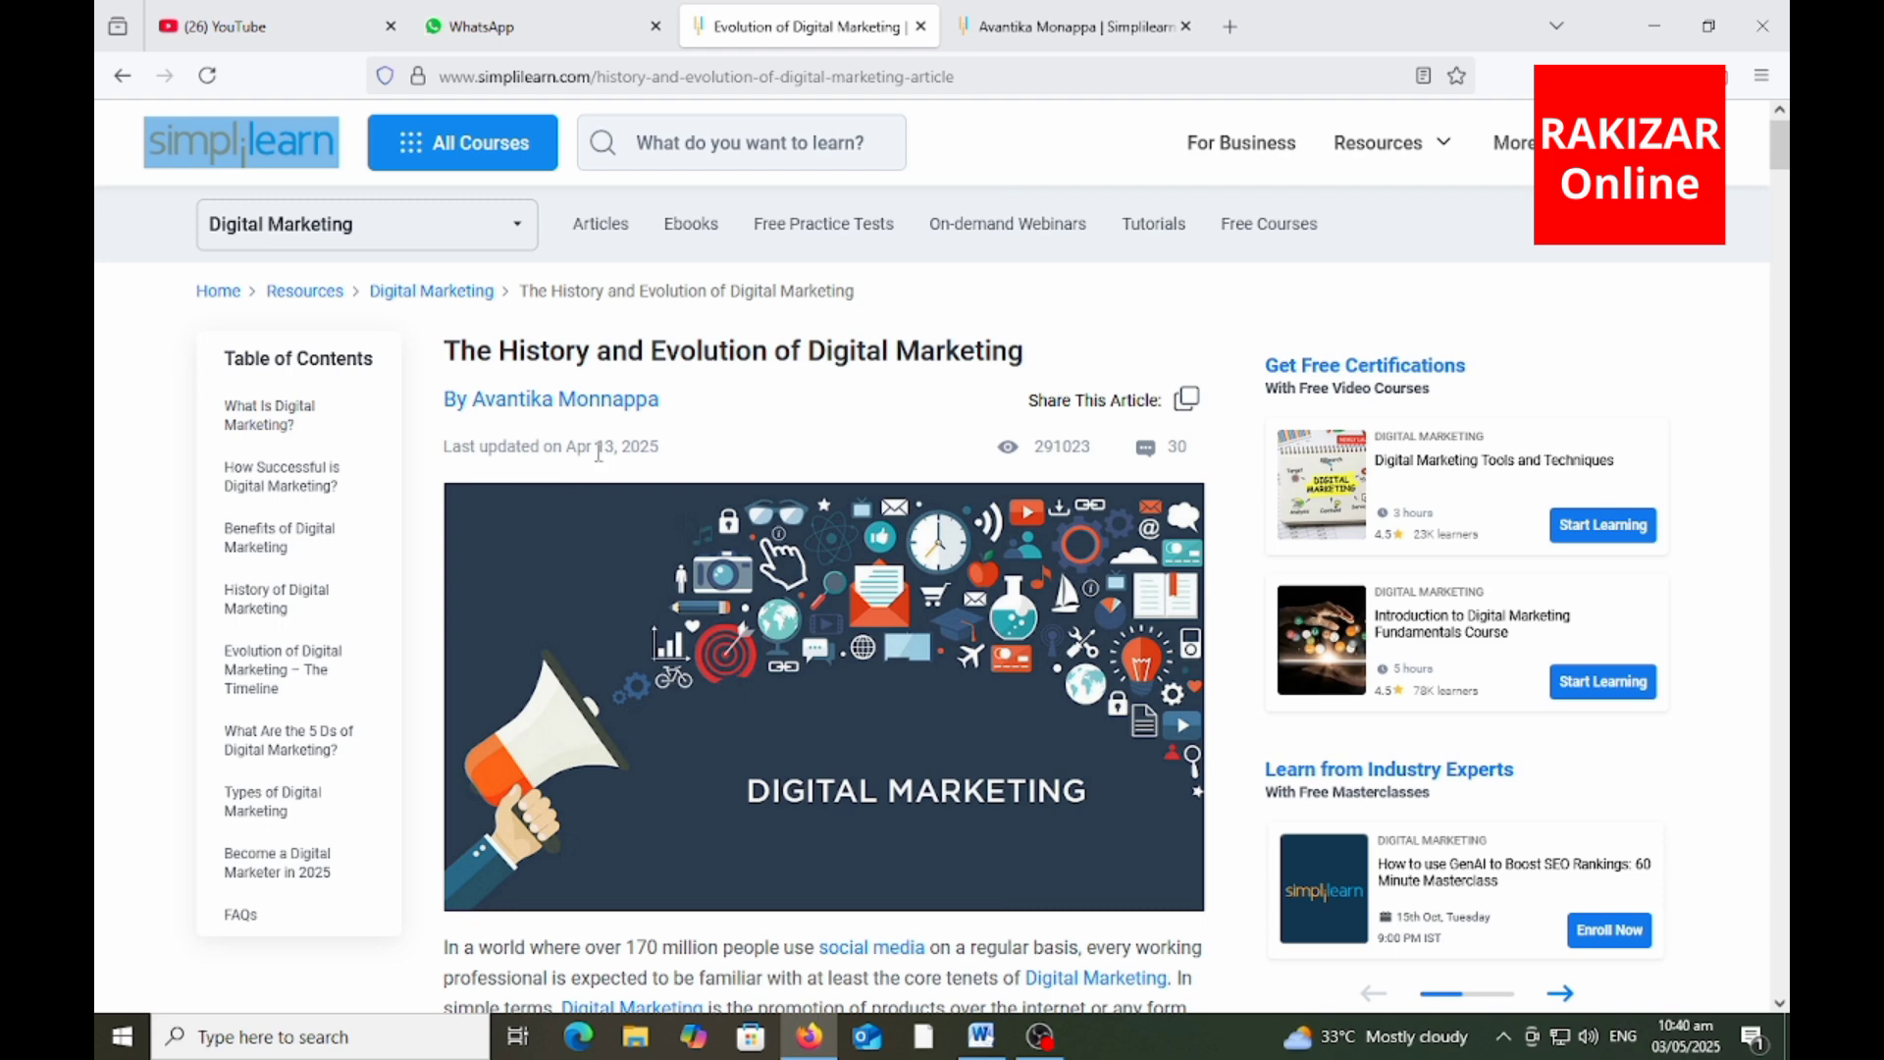
left_click_drag(622, 448, 663, 450)
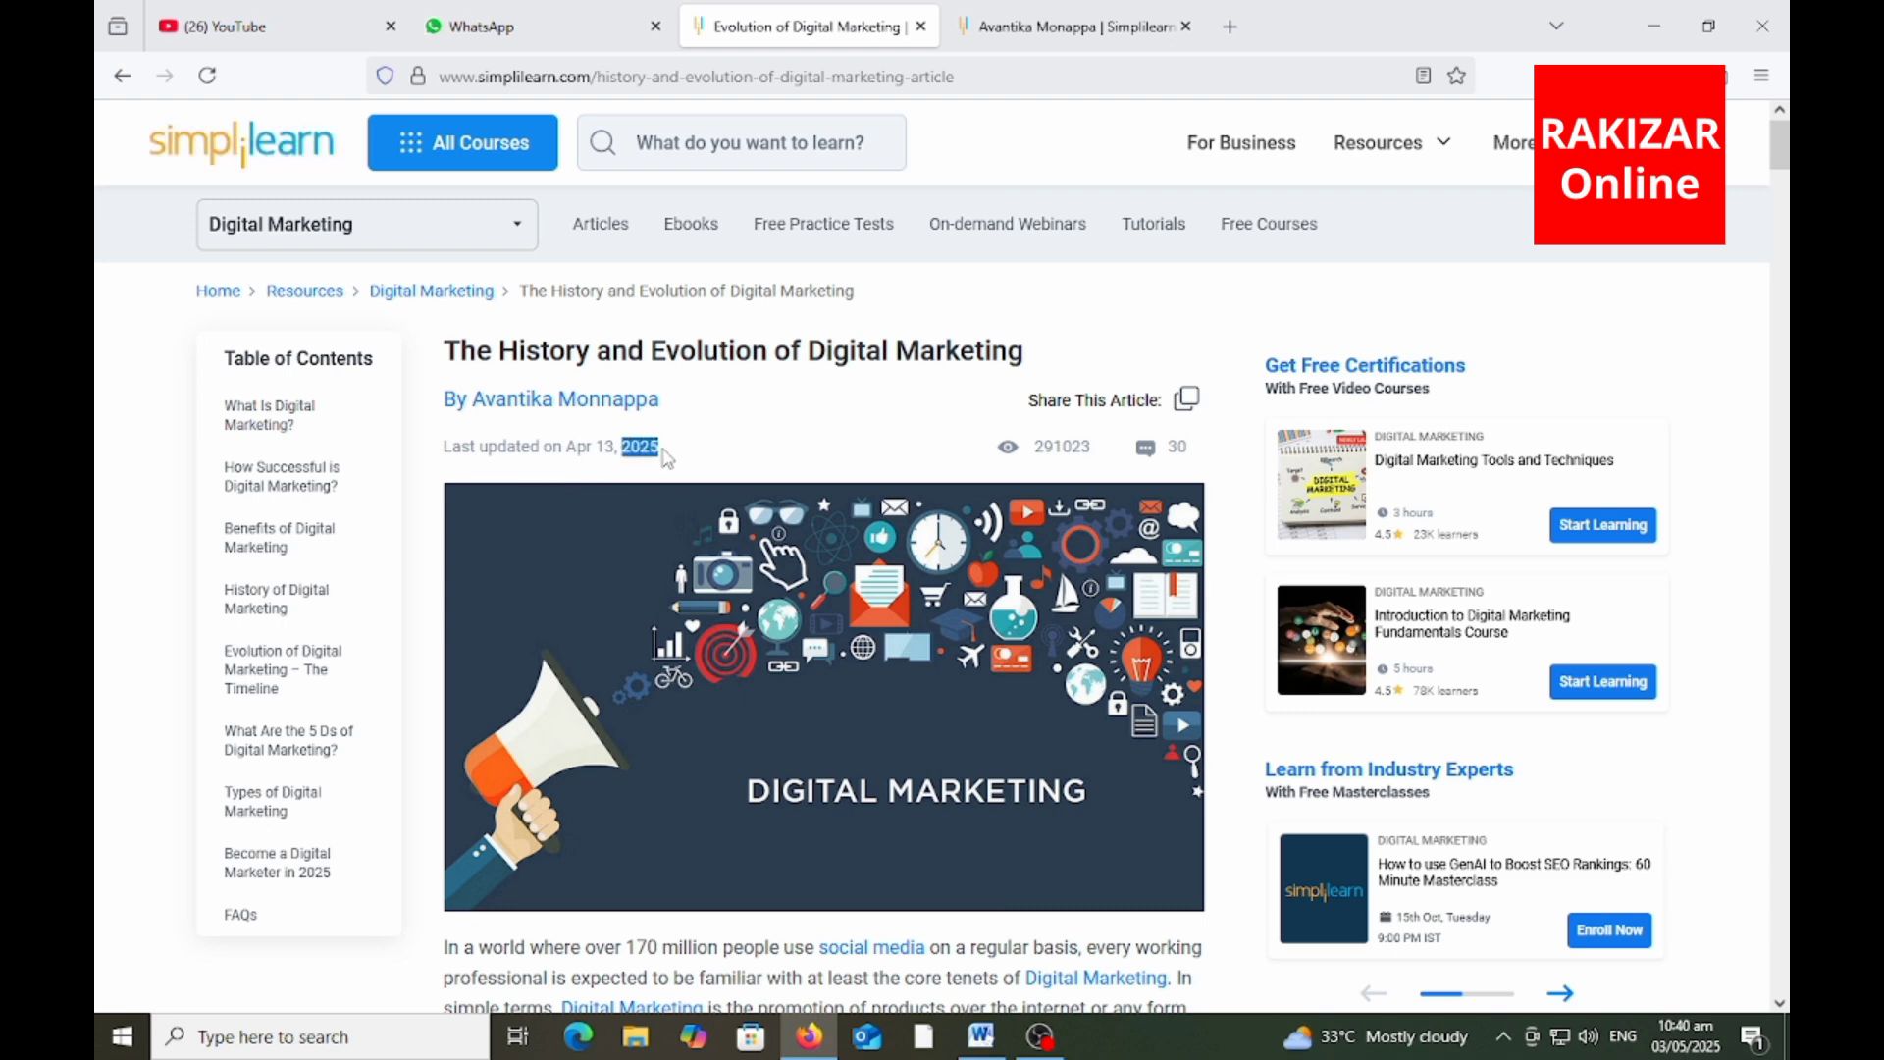
key("alt+Tab")
key("alt+Tab")
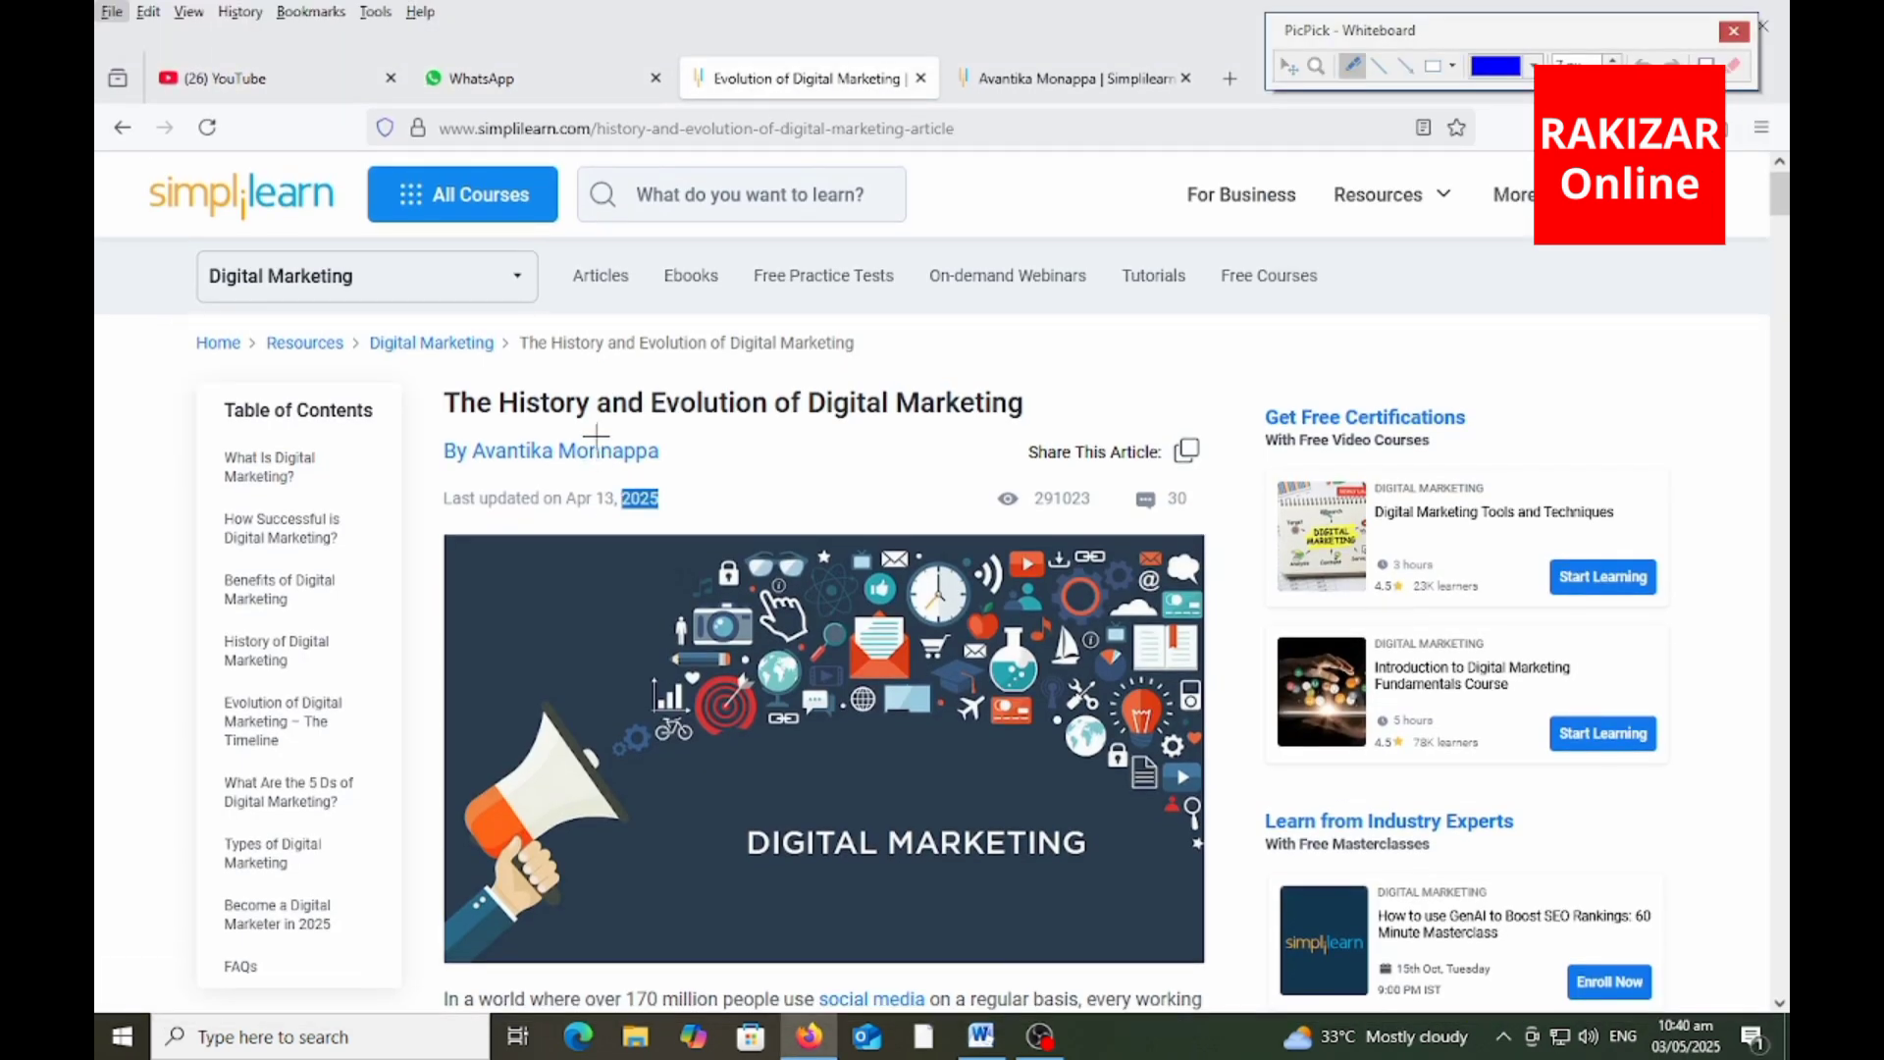
mouse_move(596, 433)
left_mouse_down()
mouse_move(715, 503)
mouse_move(590, 461)
left_mouse_up()
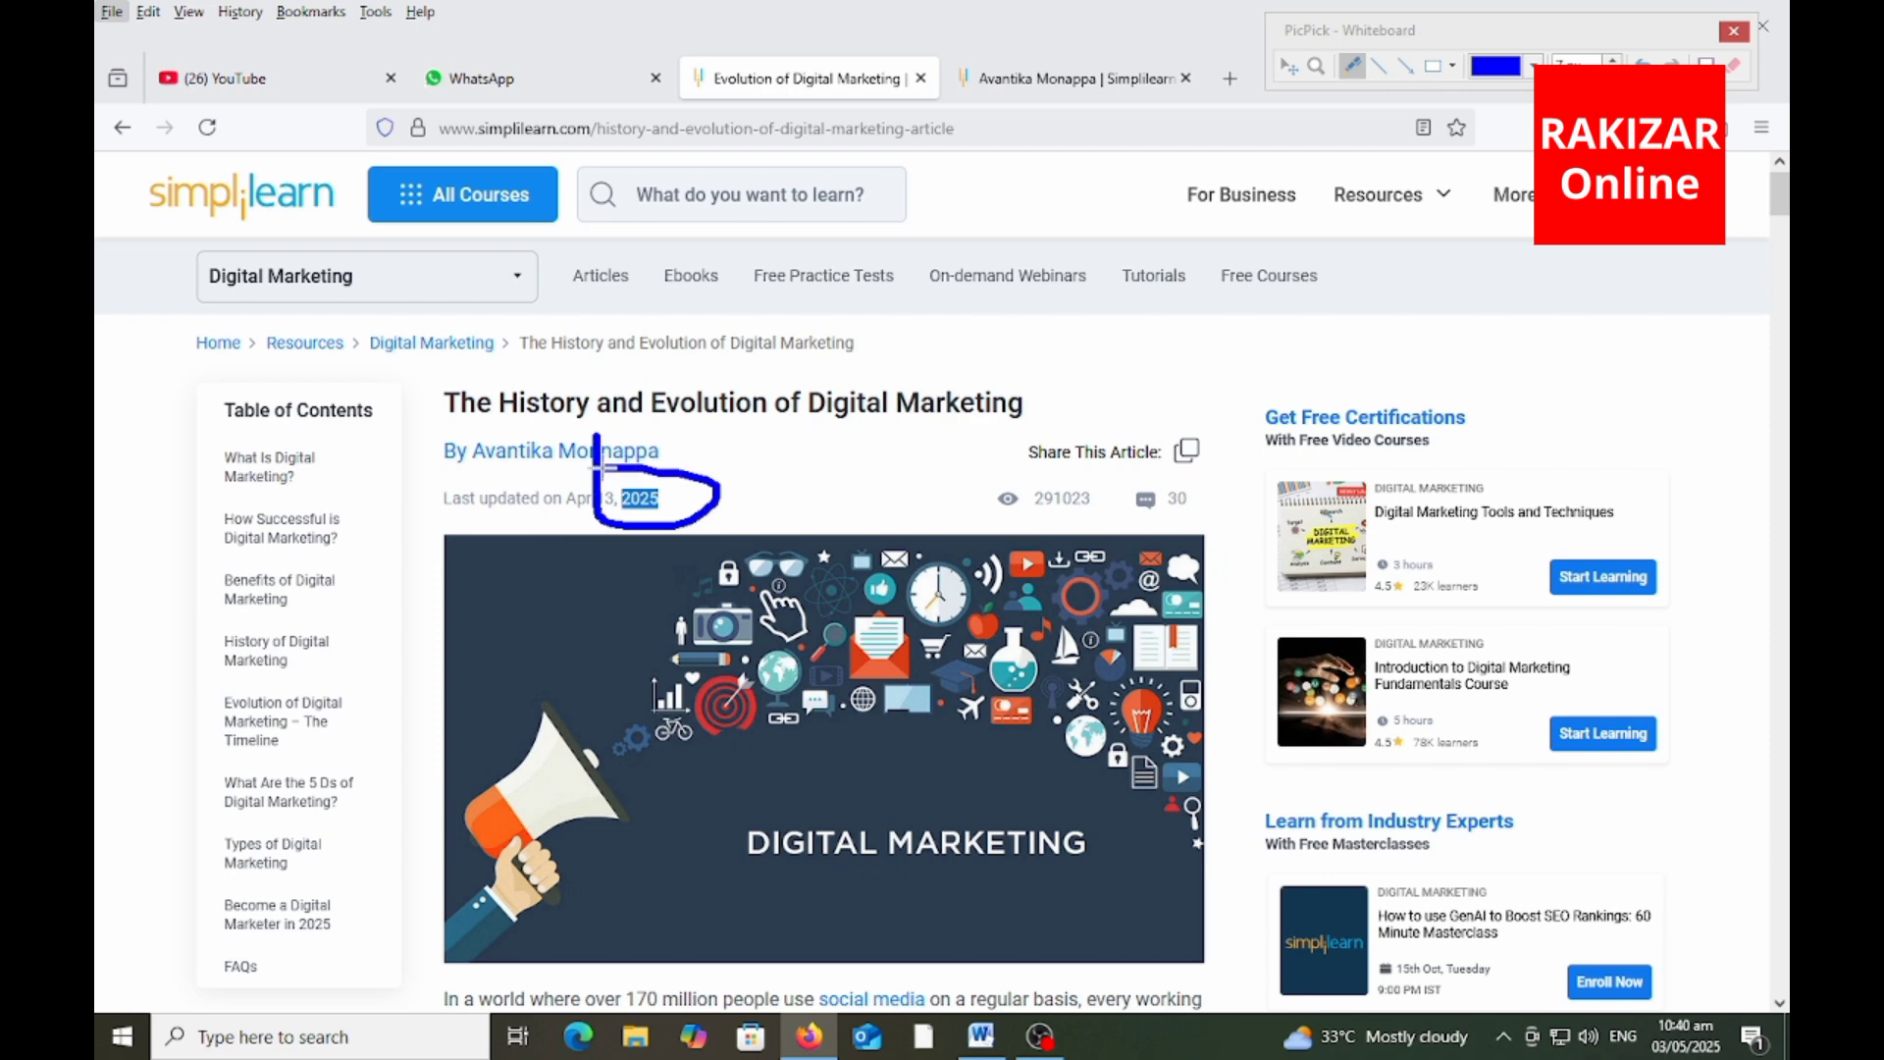
key("Escape")
key("alt+Tab")
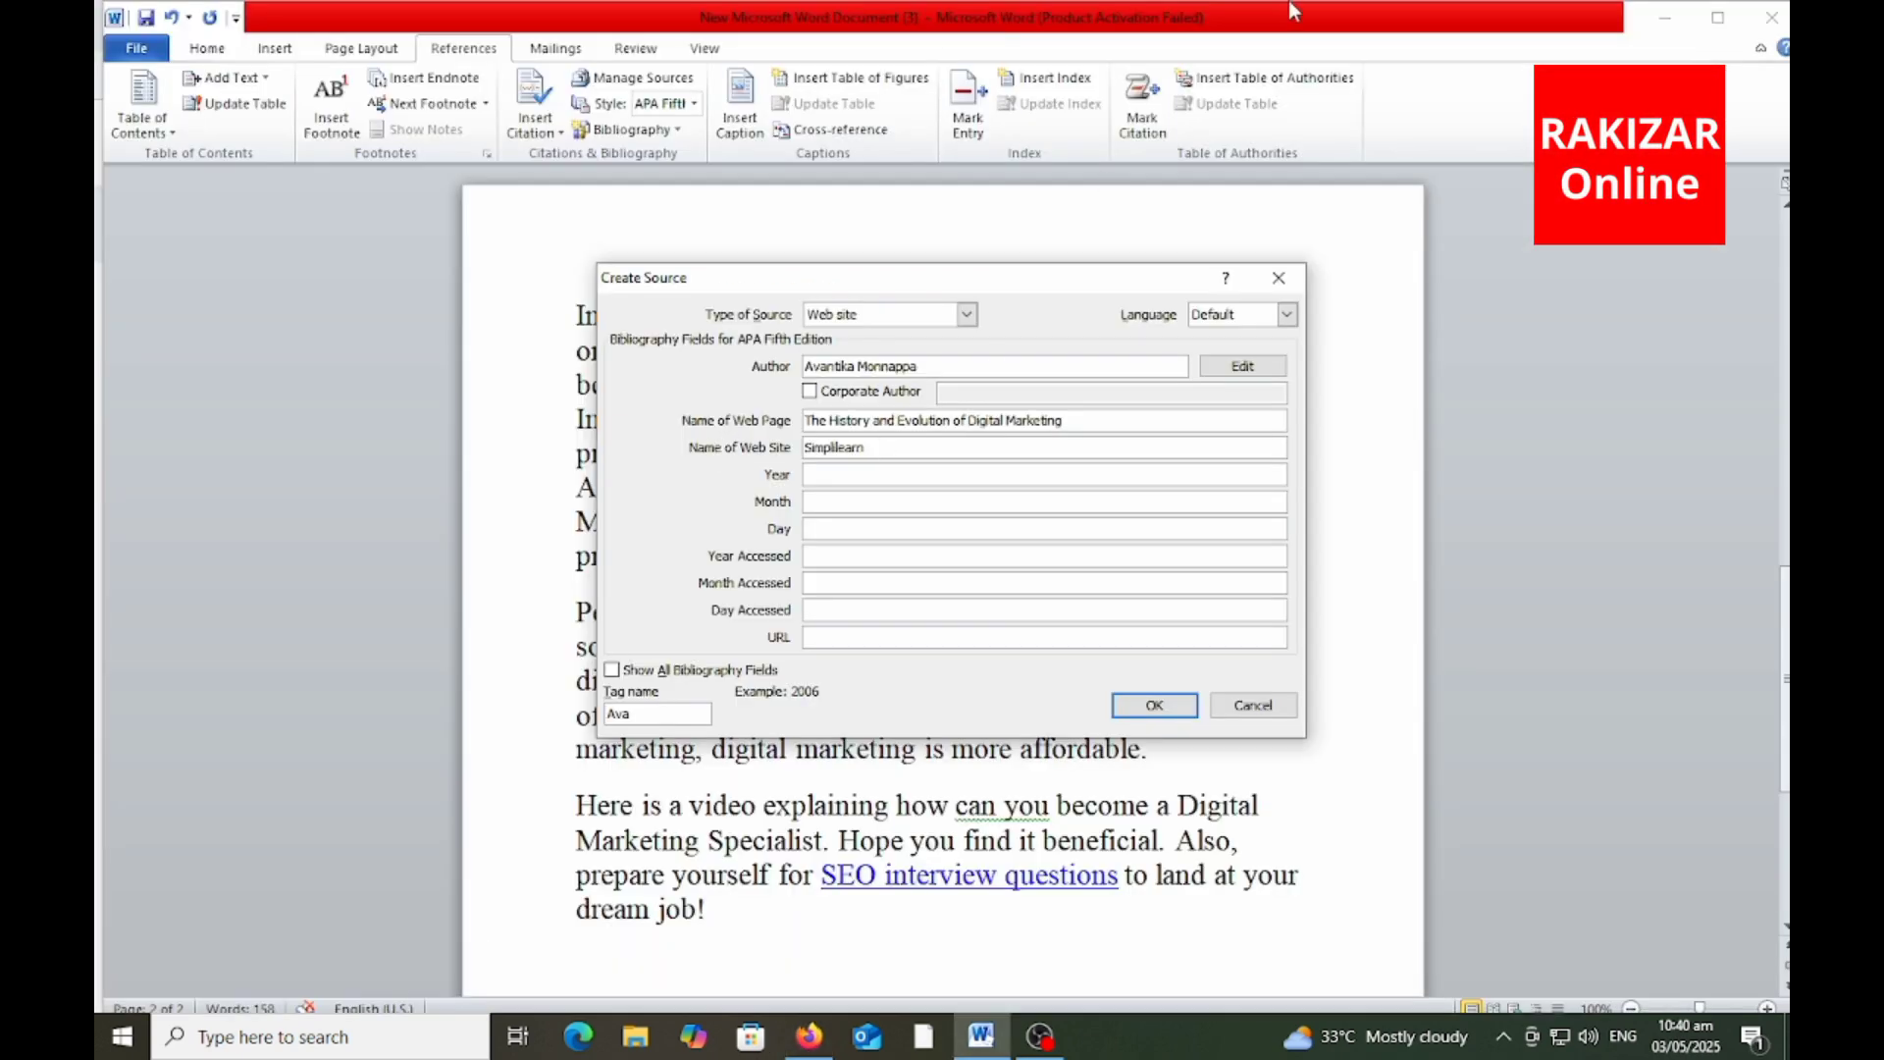
type("2025")
- Circle the month in the article's last-updated date on the whiteboard, and enter April as the source's Month in Word
key("alt+Tab")
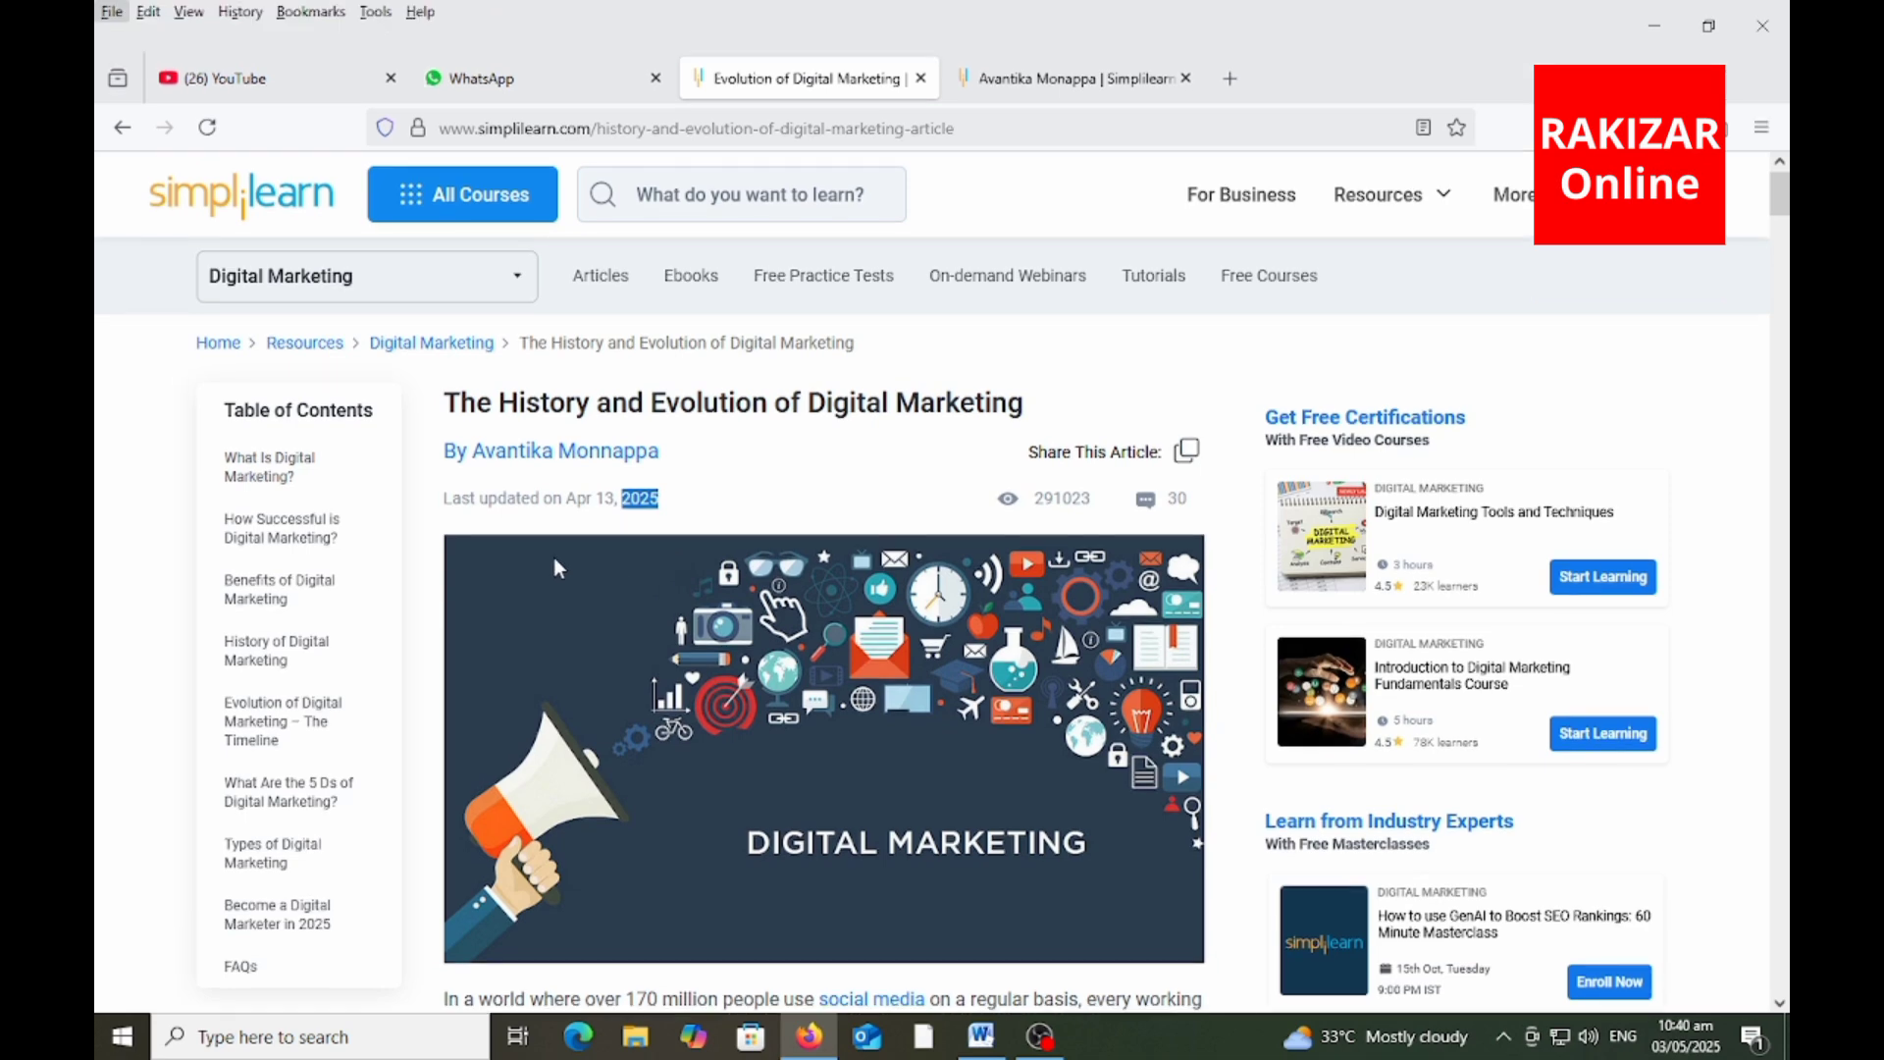
key("ctrl+shift+w")
mouse_move(560, 479)
left_mouse_down()
mouse_move(573, 536)
mouse_move(553, 480)
left_mouse_up()
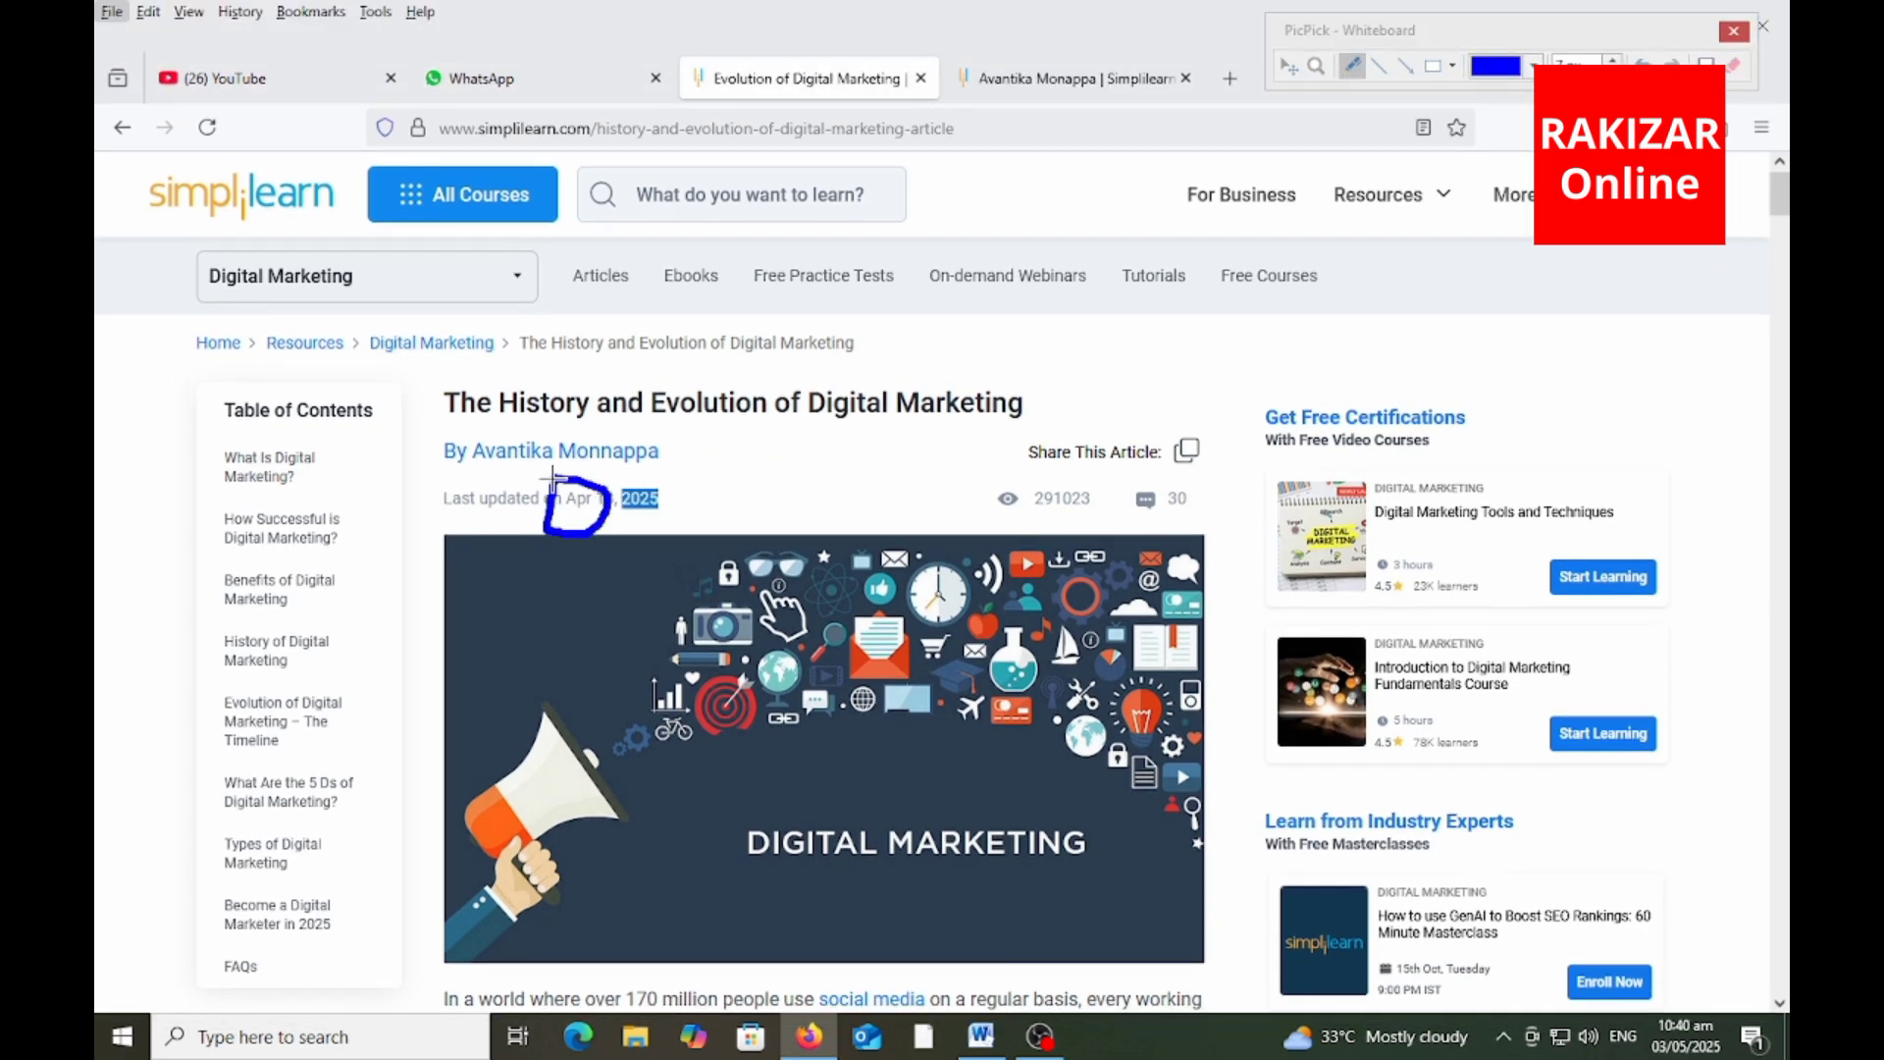
key("Escape")
key("alt+Tab")
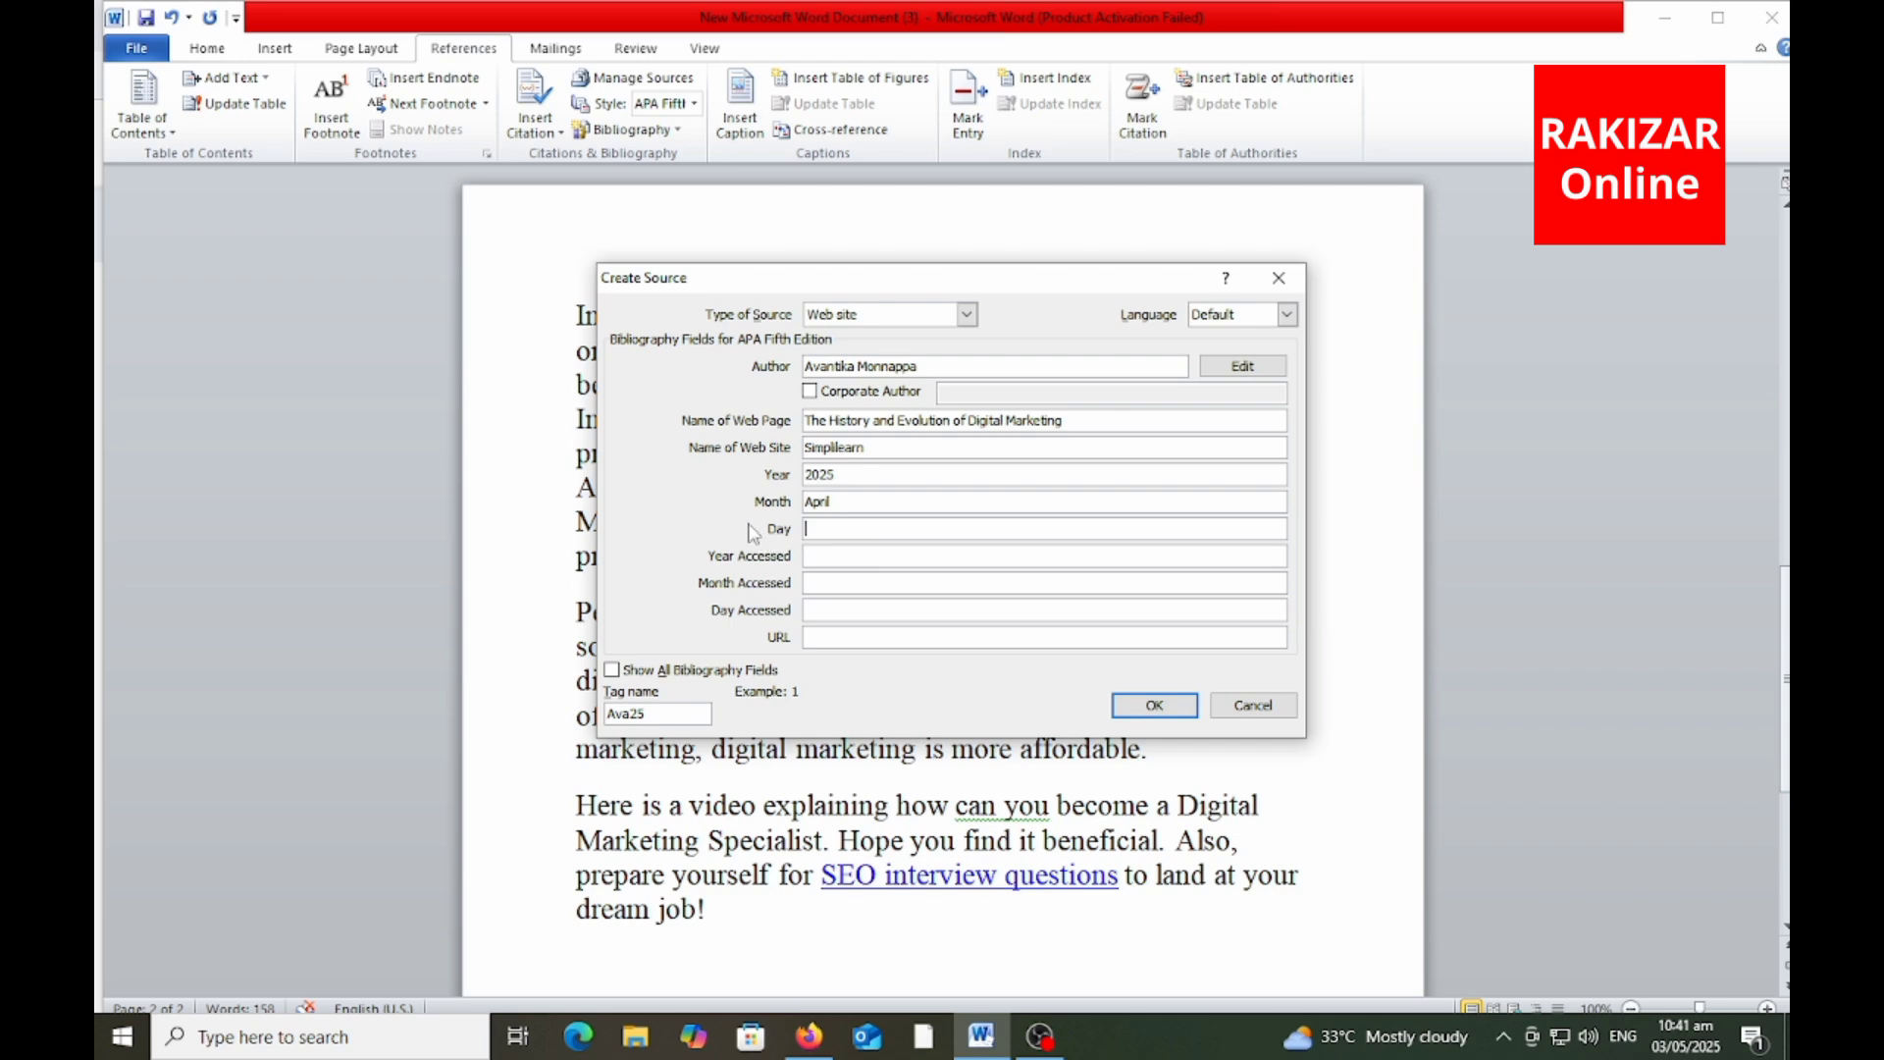
- Mark the day in the article's last-updated date on the whiteboard, close the whiteboard, and return to Word
key("alt+Tab")
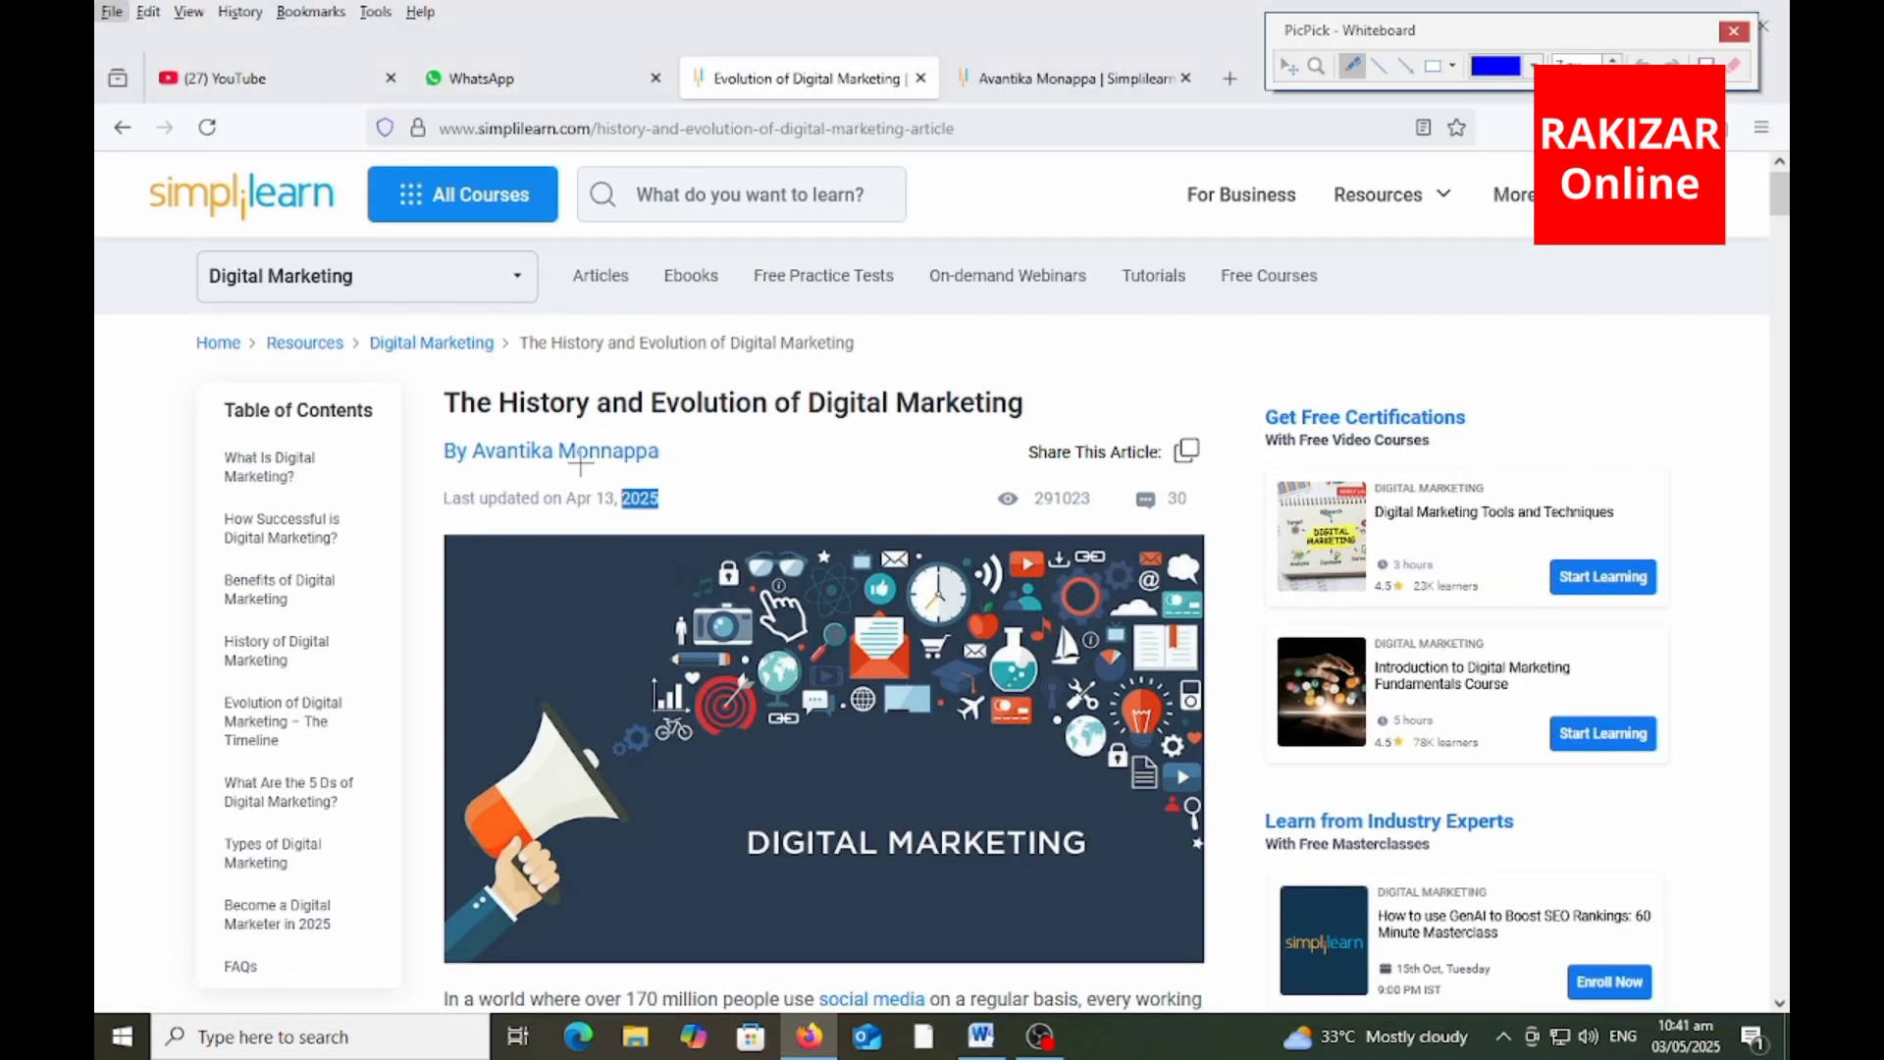
mouse_move(579, 453)
left_mouse_down()
mouse_move(580, 528)
mouse_move(628, 509)
mouse_move(601, 450)
left_mouse_up()
key("Escape")
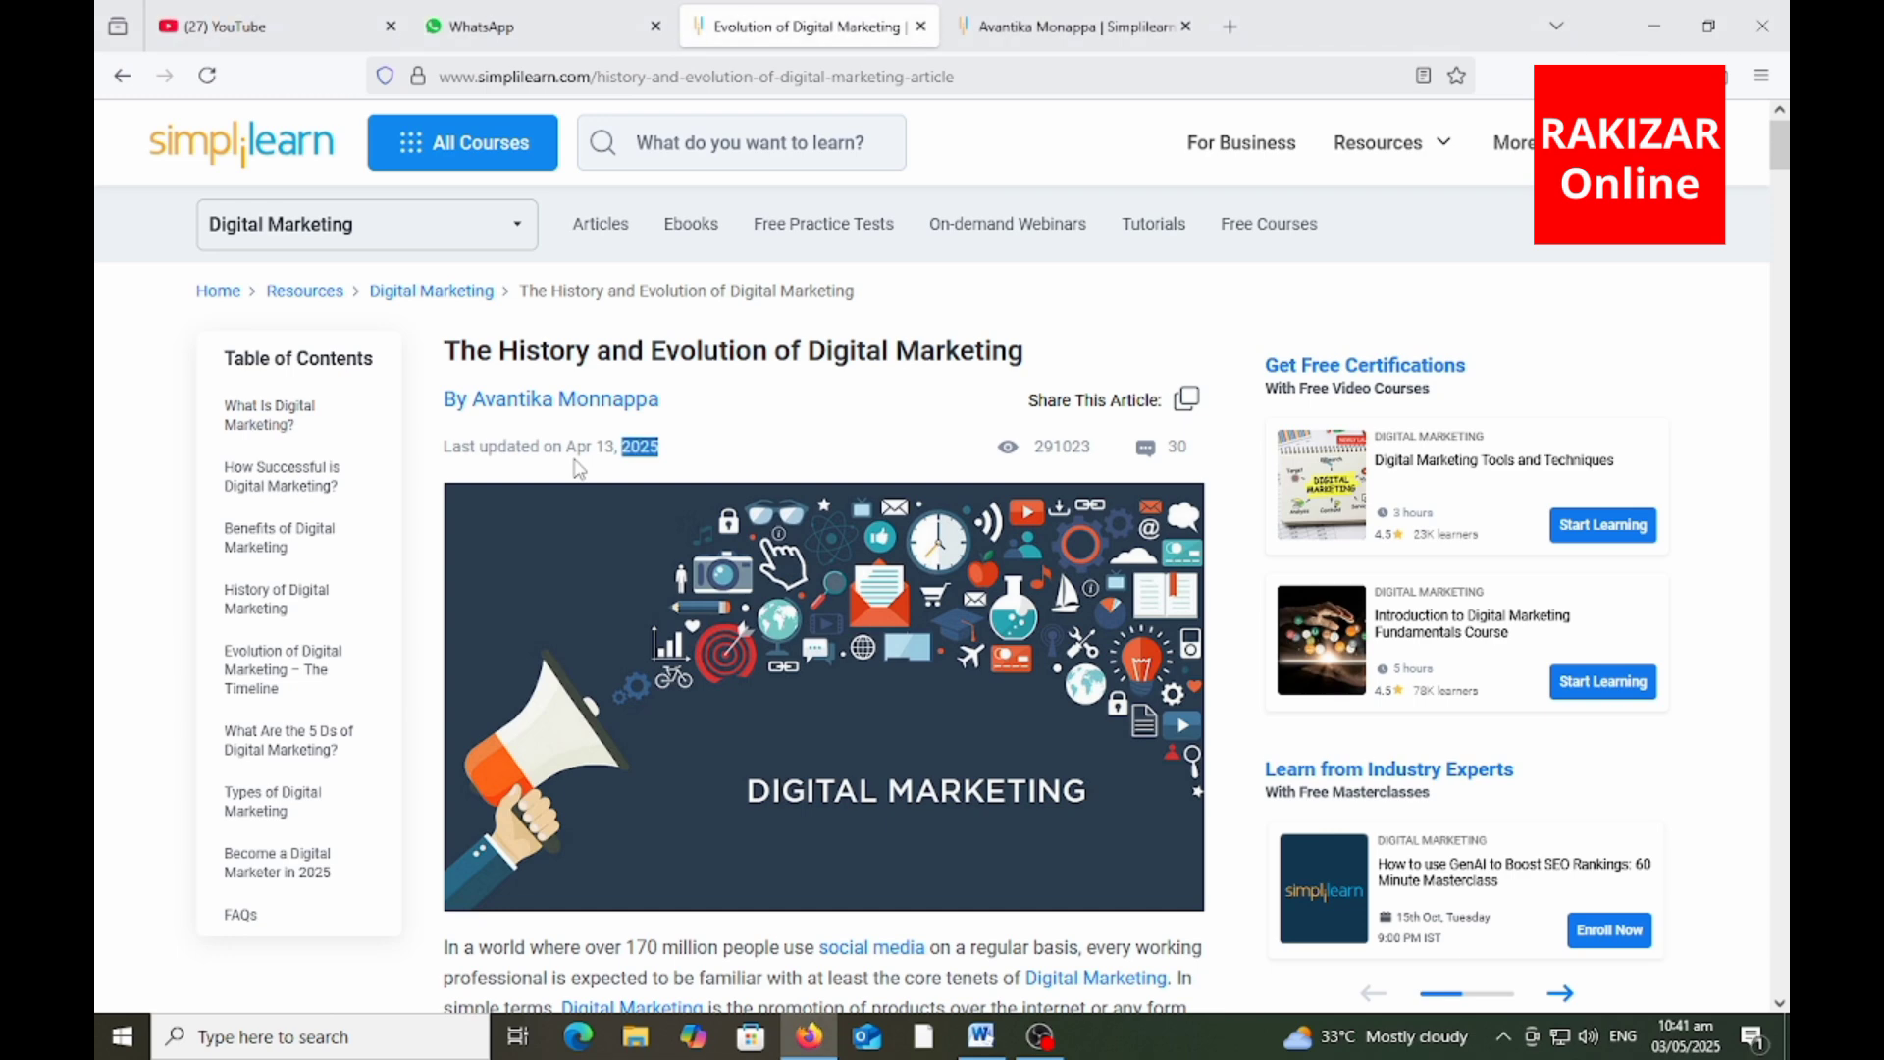
key("alt+Tab")
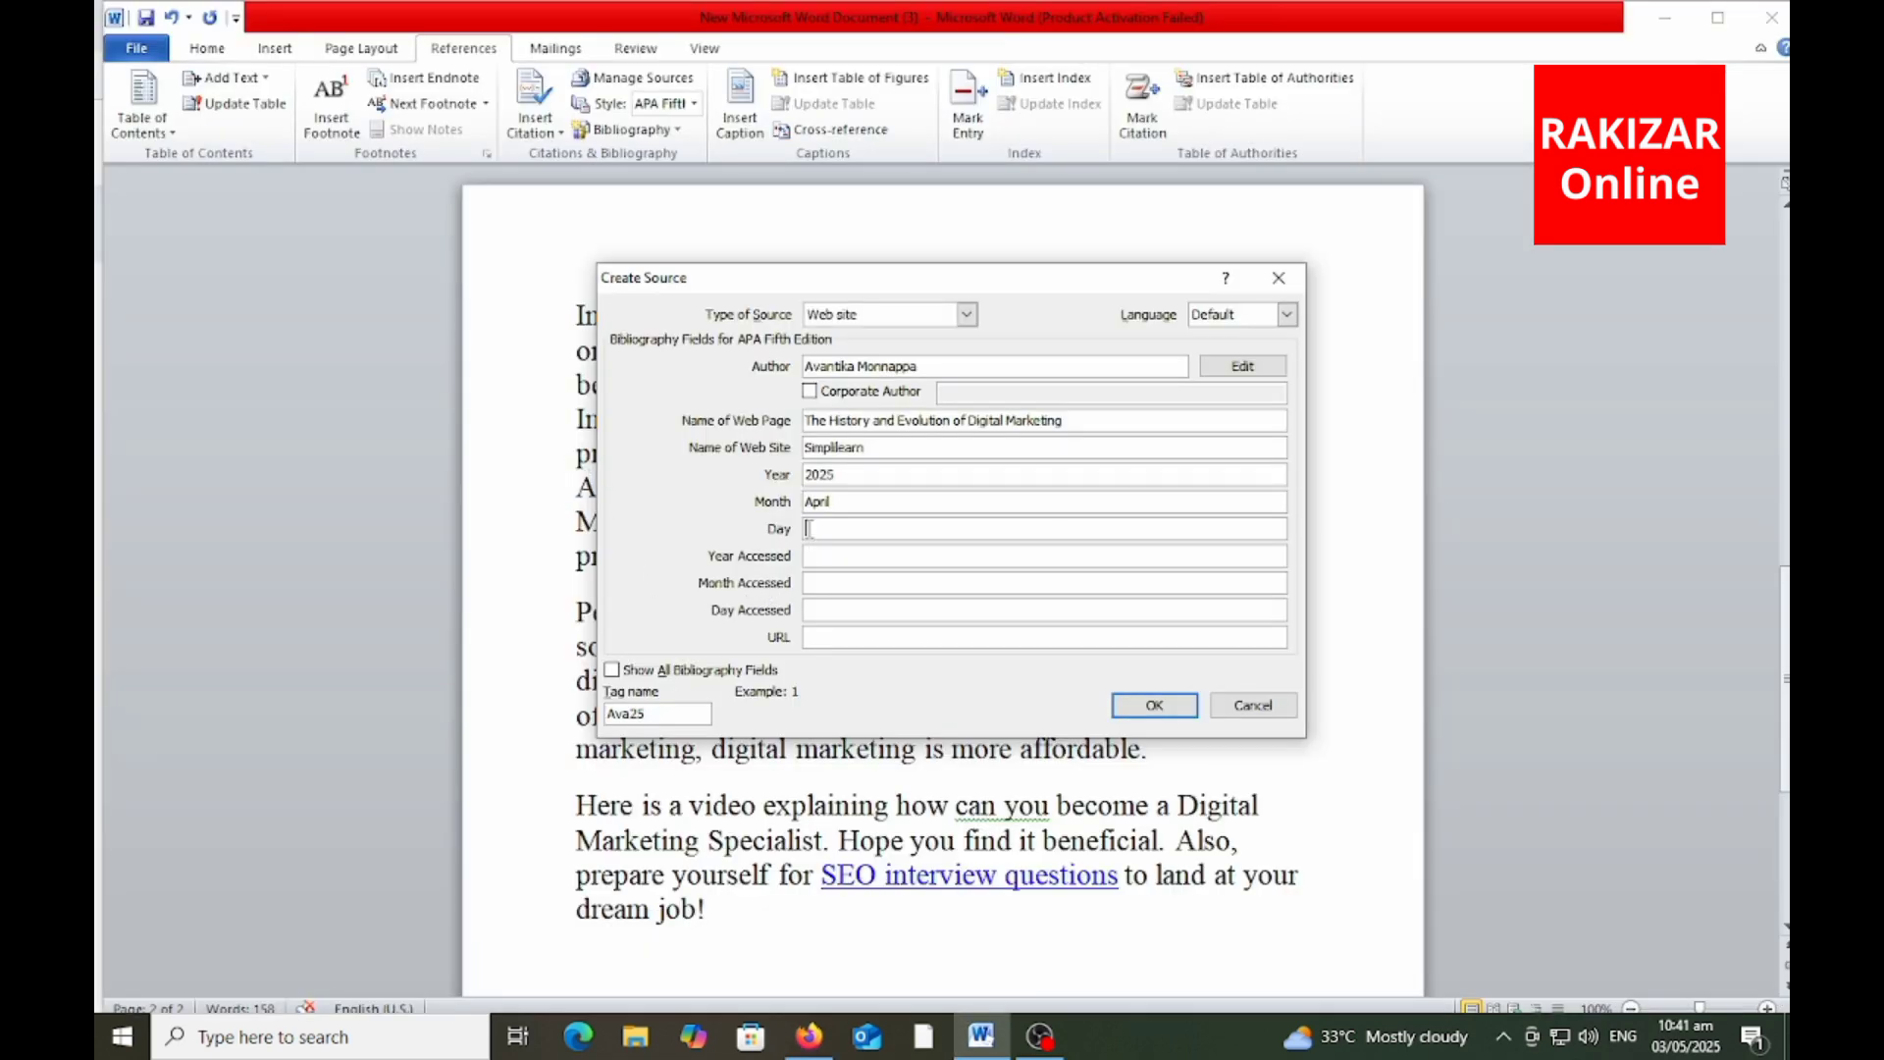
- Look up the weekday of 13 April 2025 in the system calendar, and enter Sunday as the source's Day in Word
key("alt+Tab")
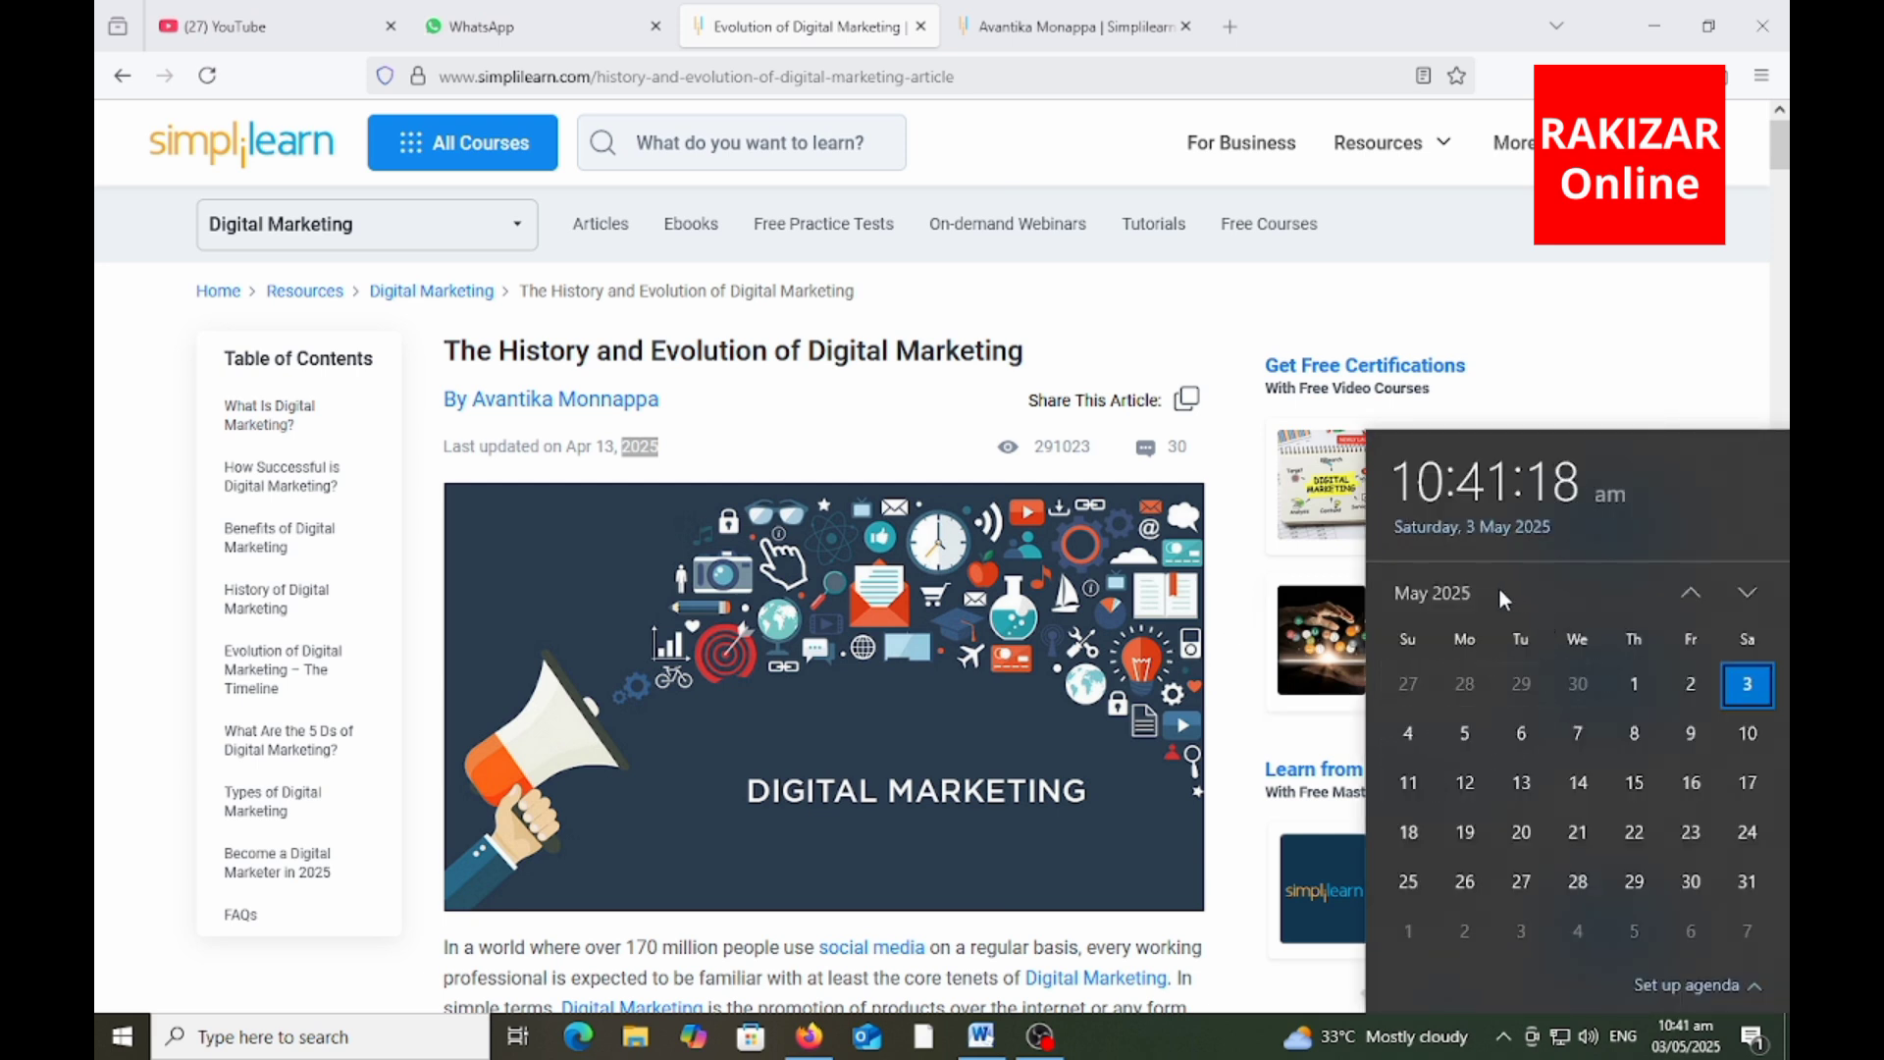
left_click(1692, 593)
left_click(1690, 593)
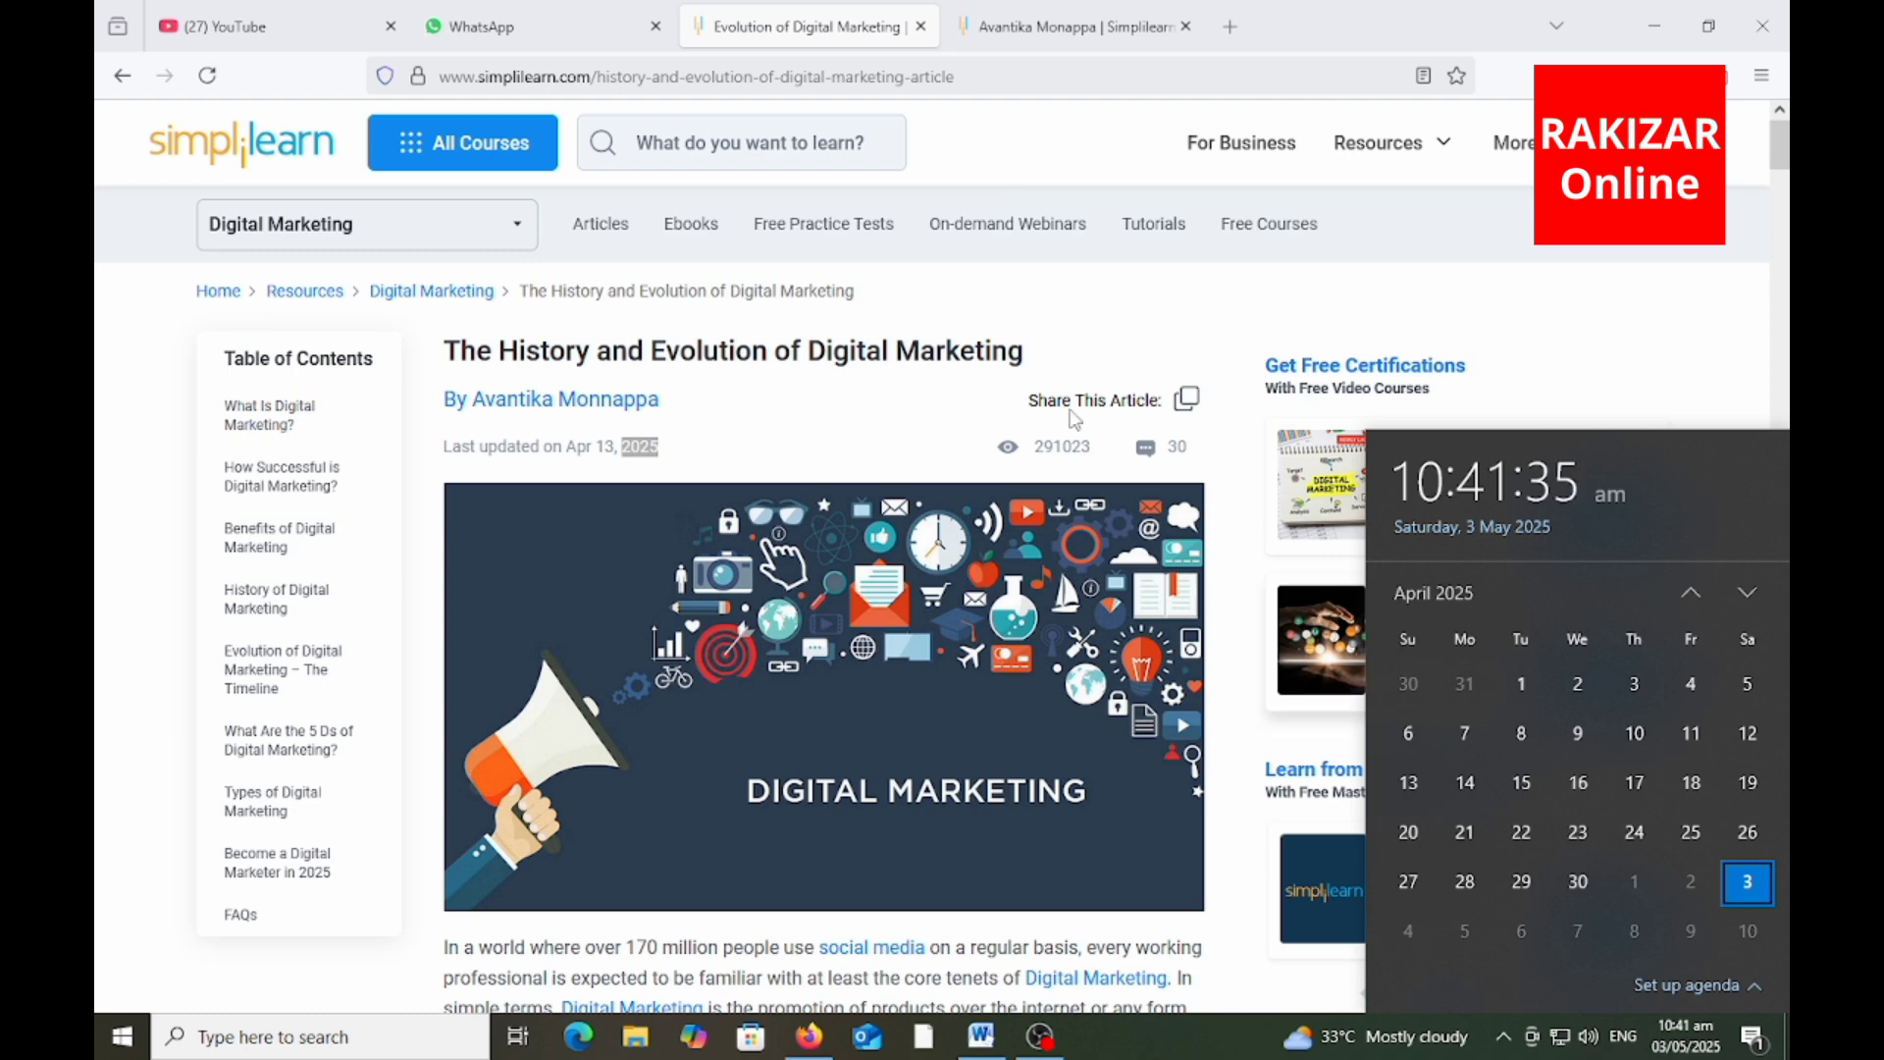
left_click(685, 34)
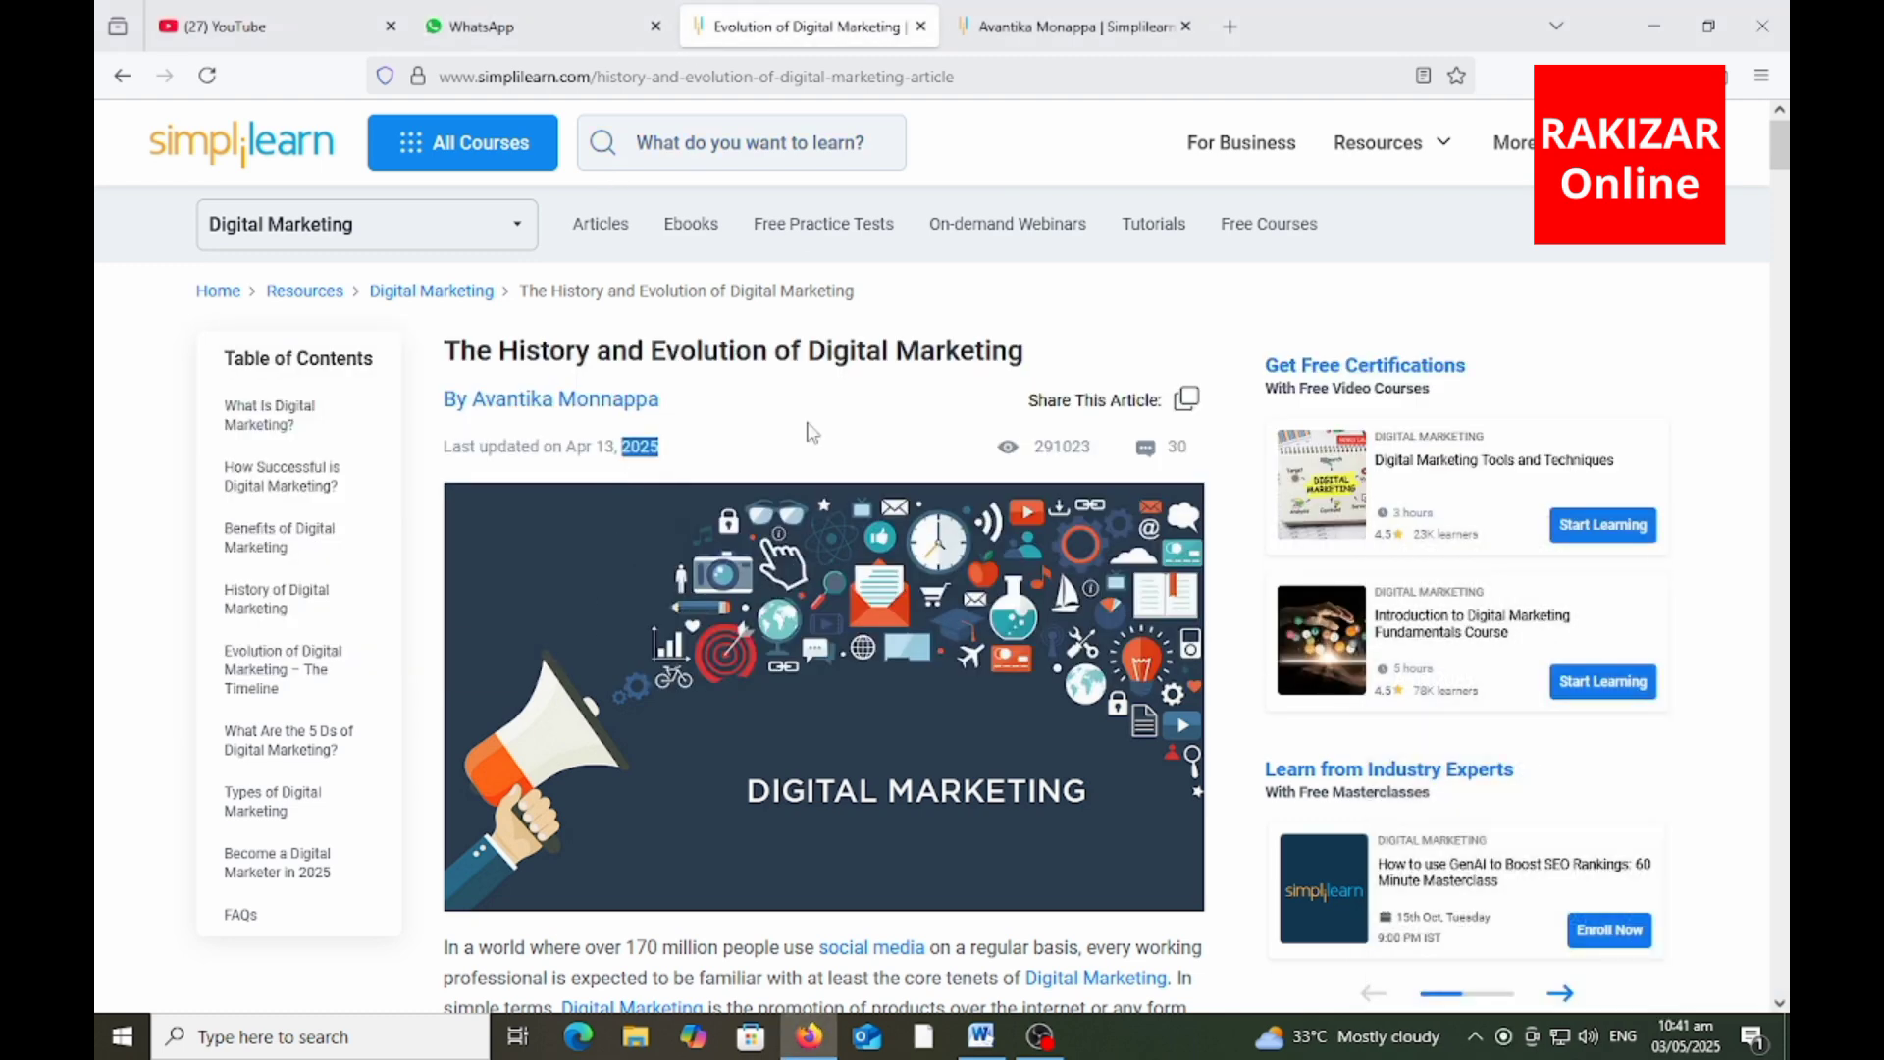
key("alt+Tab")
key("alt+Tab")
key("alt+Tab")
key("alt+Tab")
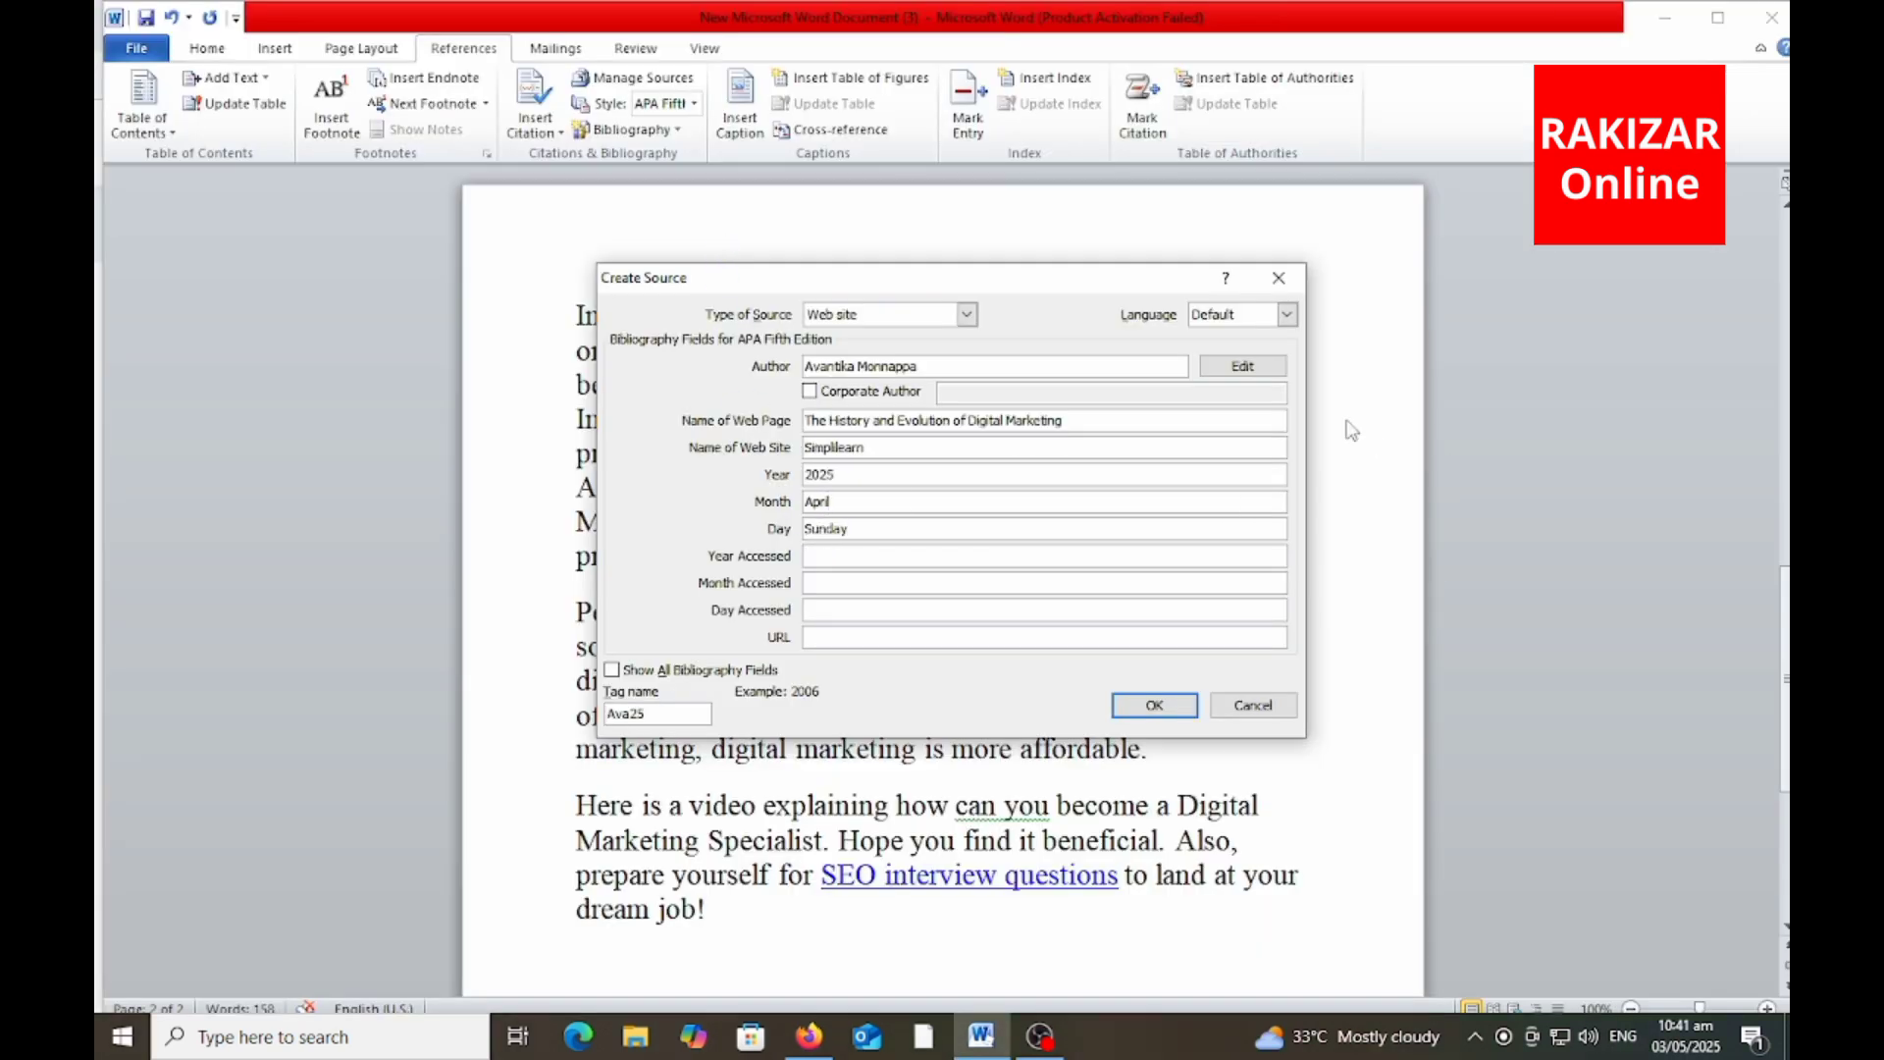
- Draw a loop around the Year Accessed label on the whiteboard, and close the whiteboard
key("ctrl+shift+w")
mouse_move(686, 553)
left_mouse_down()
mouse_move(677, 574)
mouse_move(800, 576)
mouse_move(850, 538)
mouse_move(685, 535)
left_mouse_up()
key("Escape")
- Set the source's Year Accessed to 2025, Month Accessed to May and Day Accessed to Saturday
mouse_move(1680, 1043)
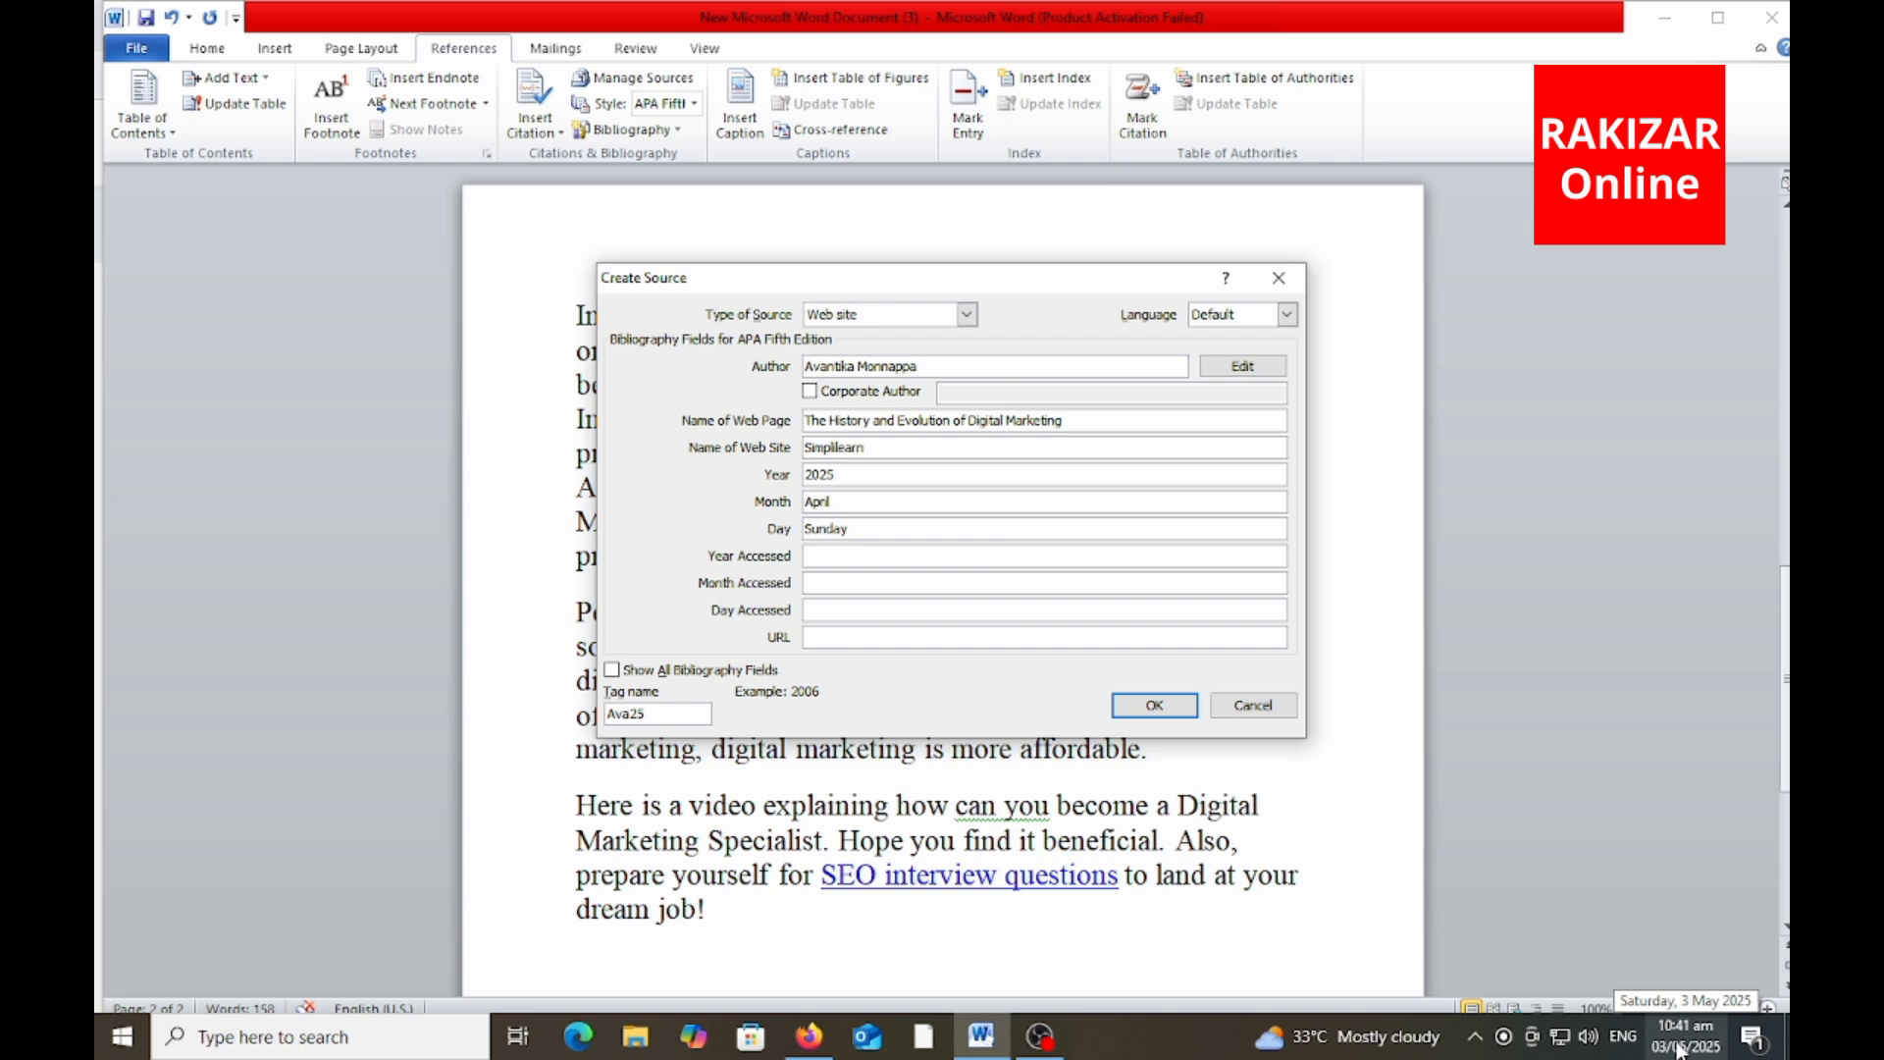
type("2025")
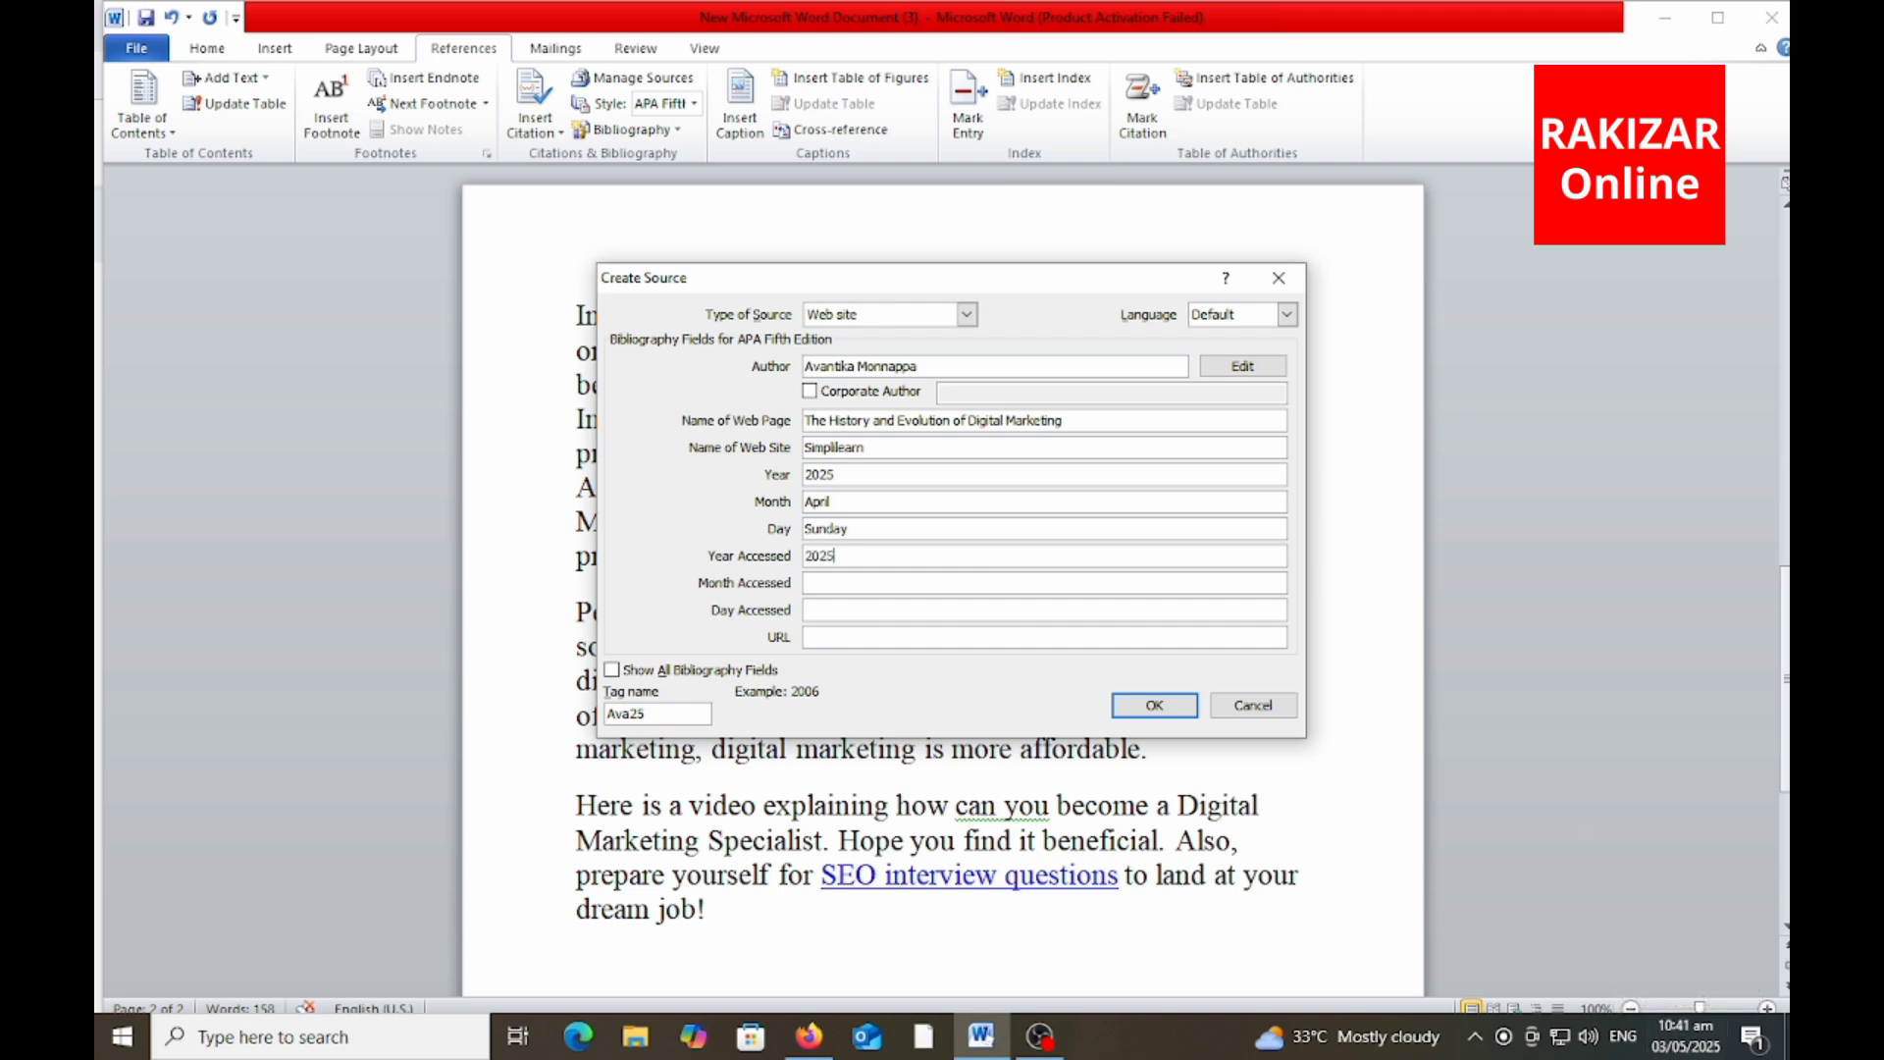
left_click(842, 581)
left_click(857, 609)
type("S")
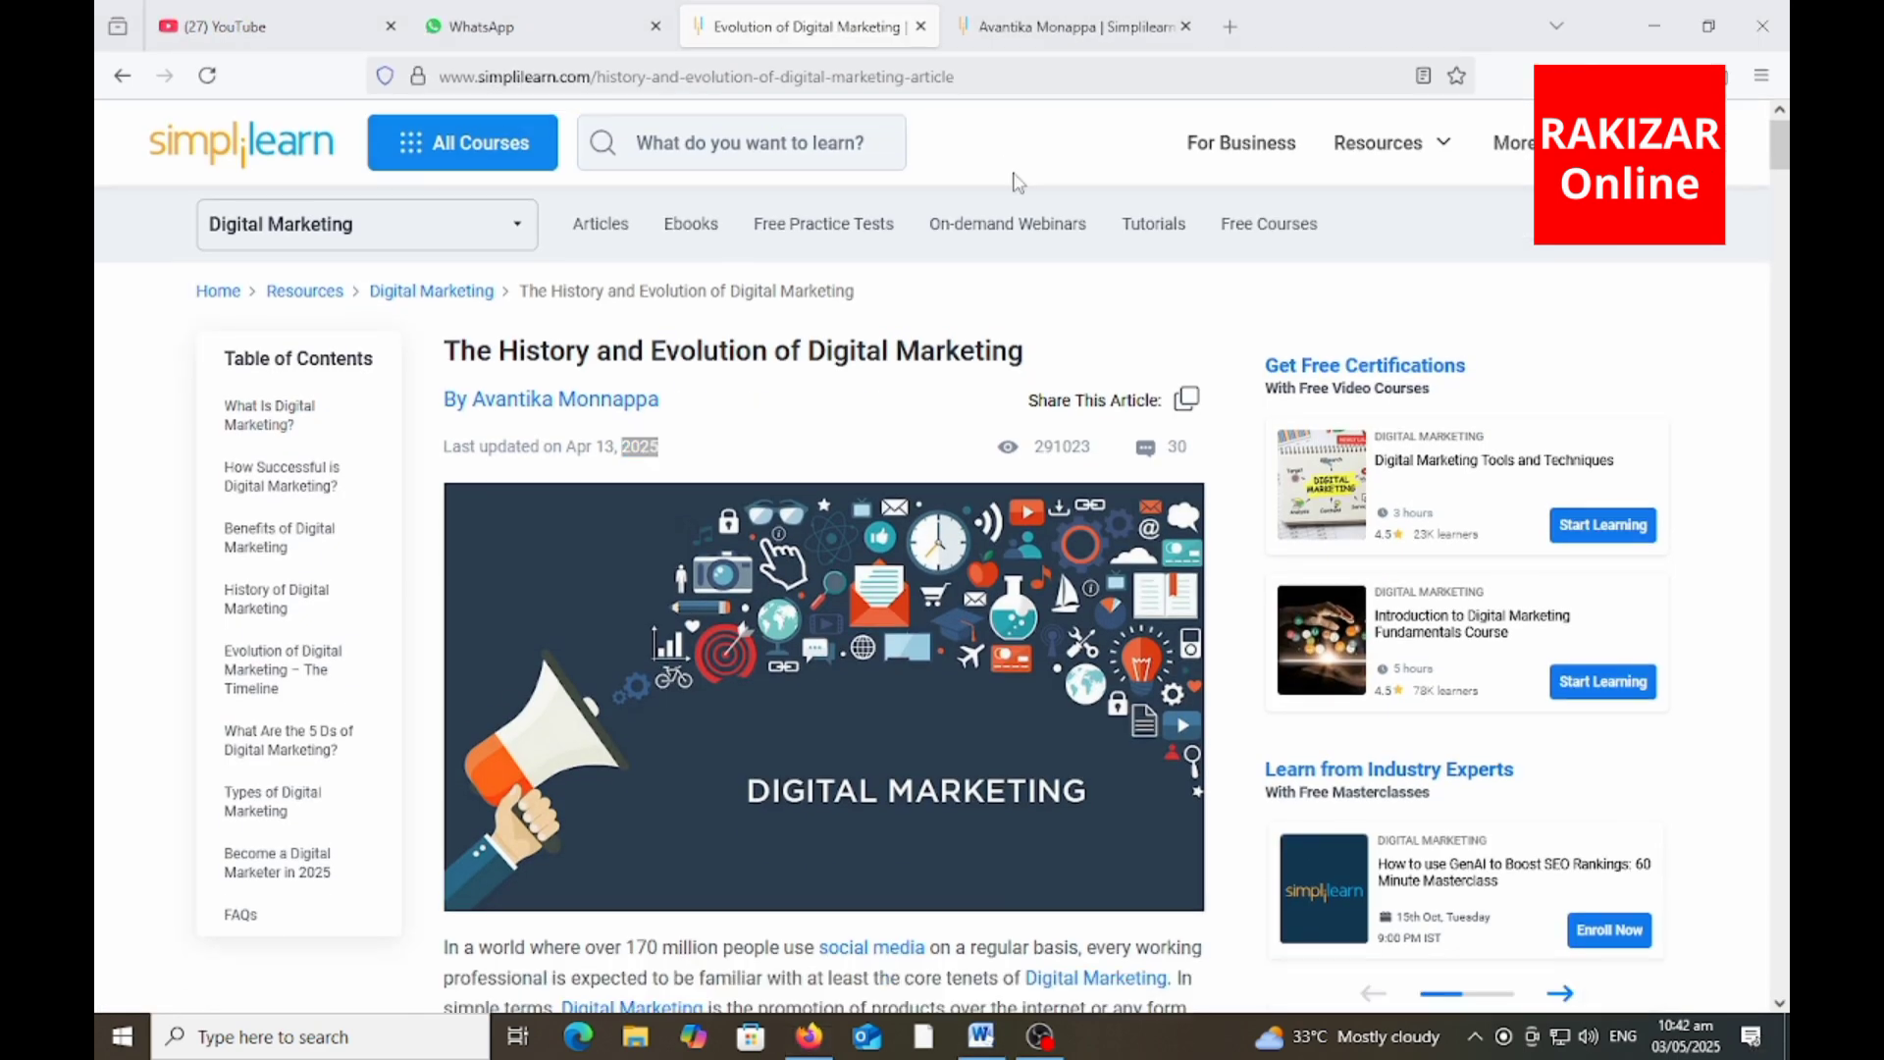
key("Escape")
left_click(976, 81)
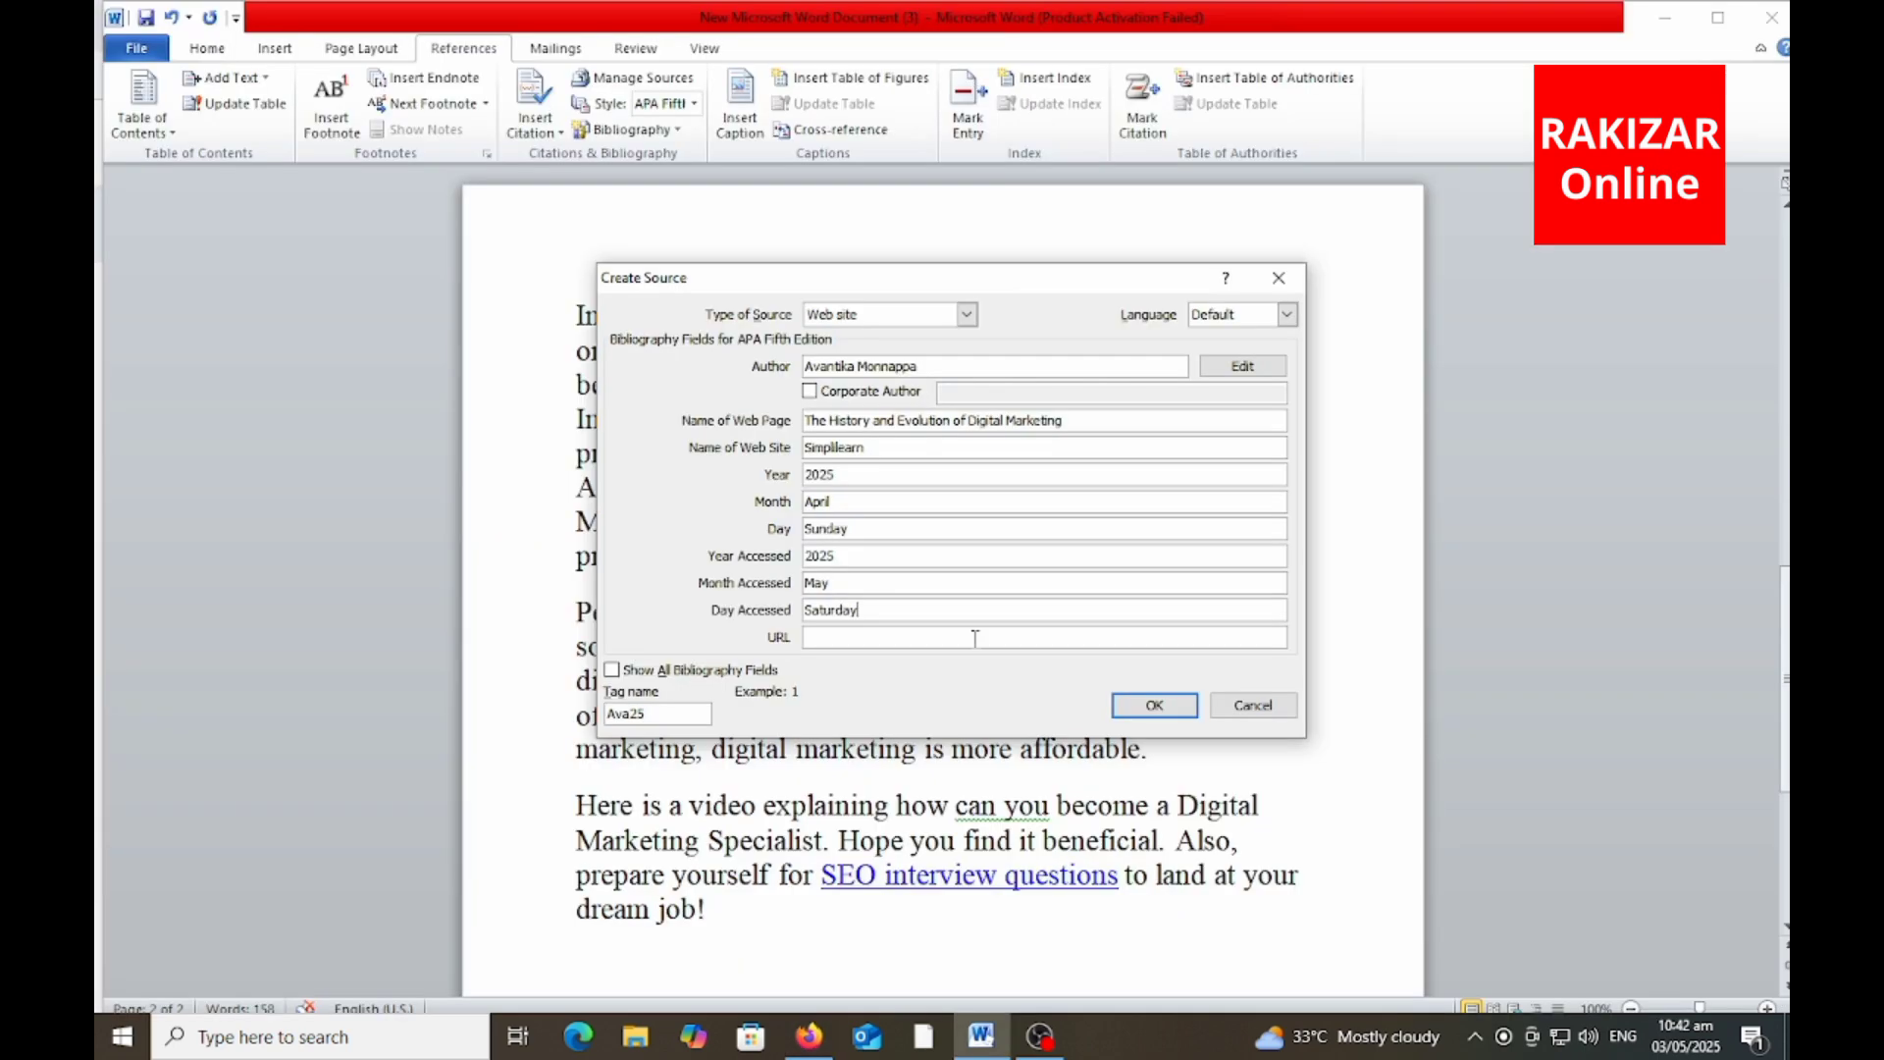
left_click(829, 636)
type("https://www.simplilearn.com/history-and-evolution-of-digital-marketing-article")
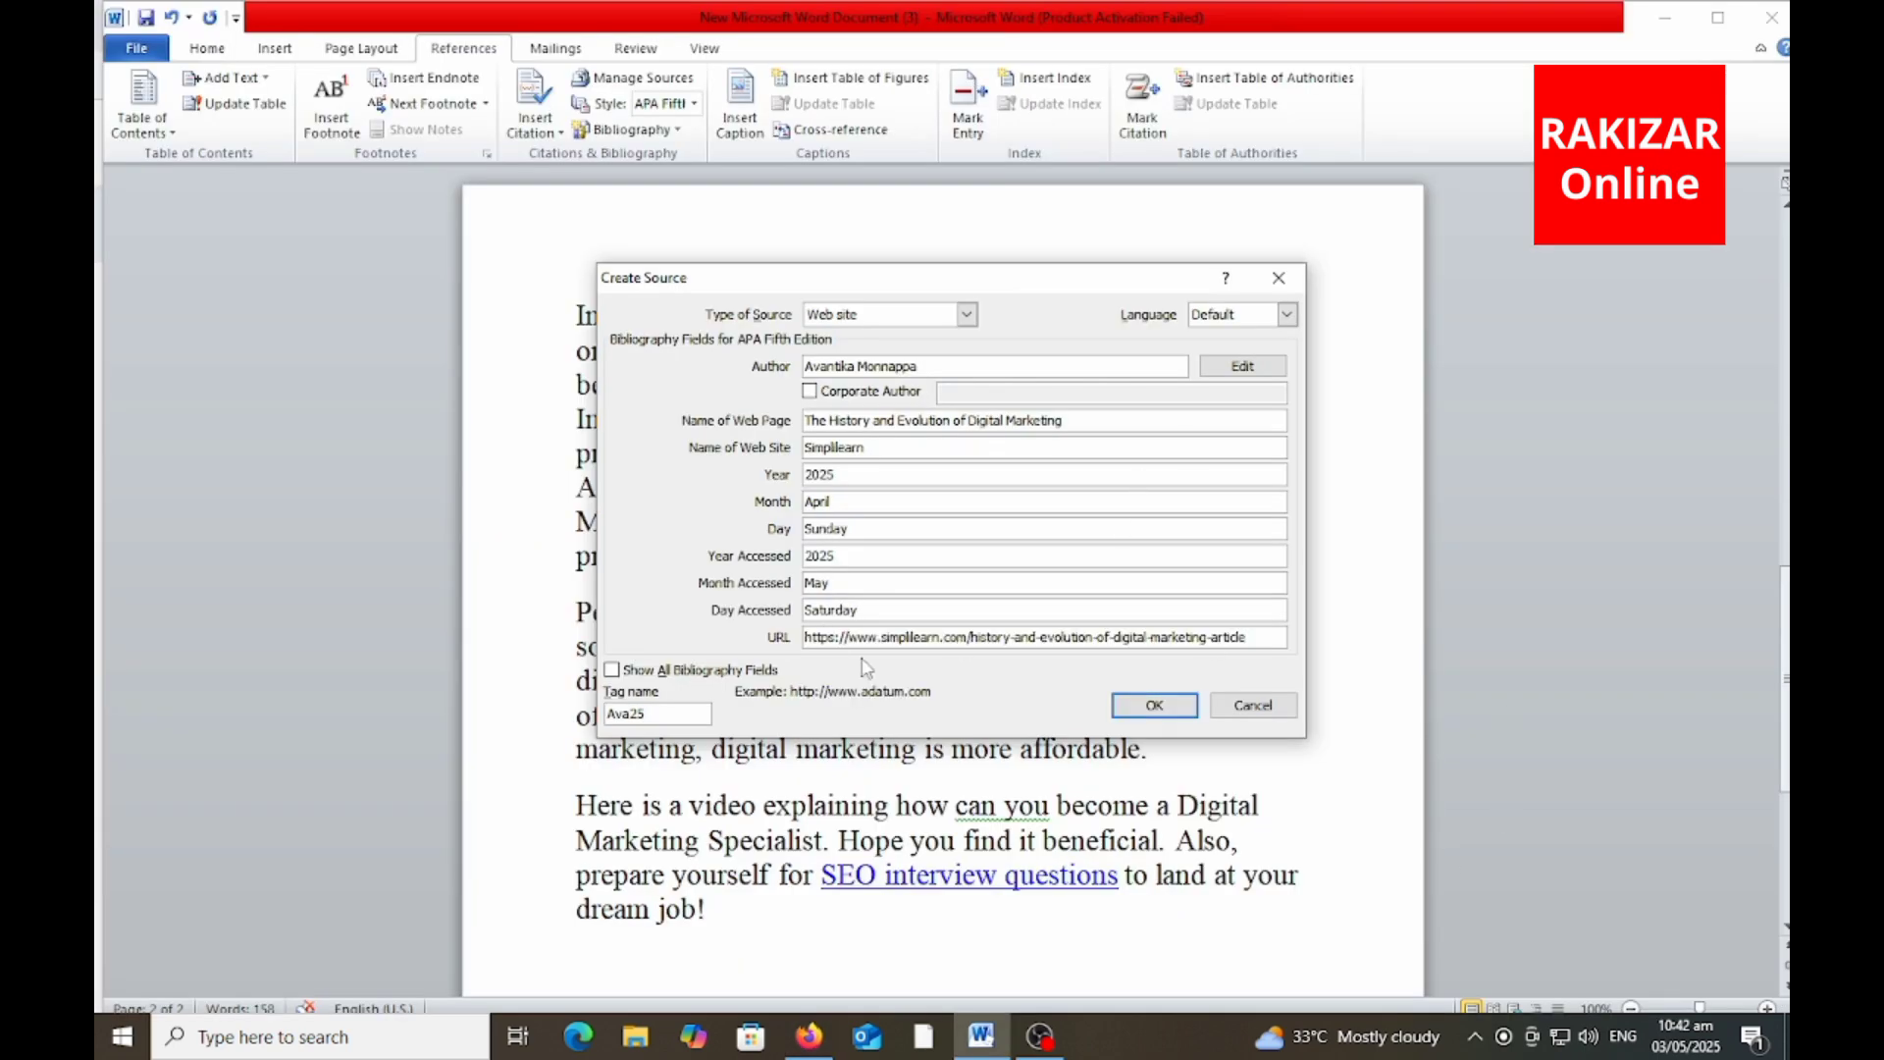
- Mark the URL field of the new source on the whiteboard, and close the whiteboard
key("ctrl+shift+w")
left_click_drag(761, 650, 1078, 638)
key("Escape")
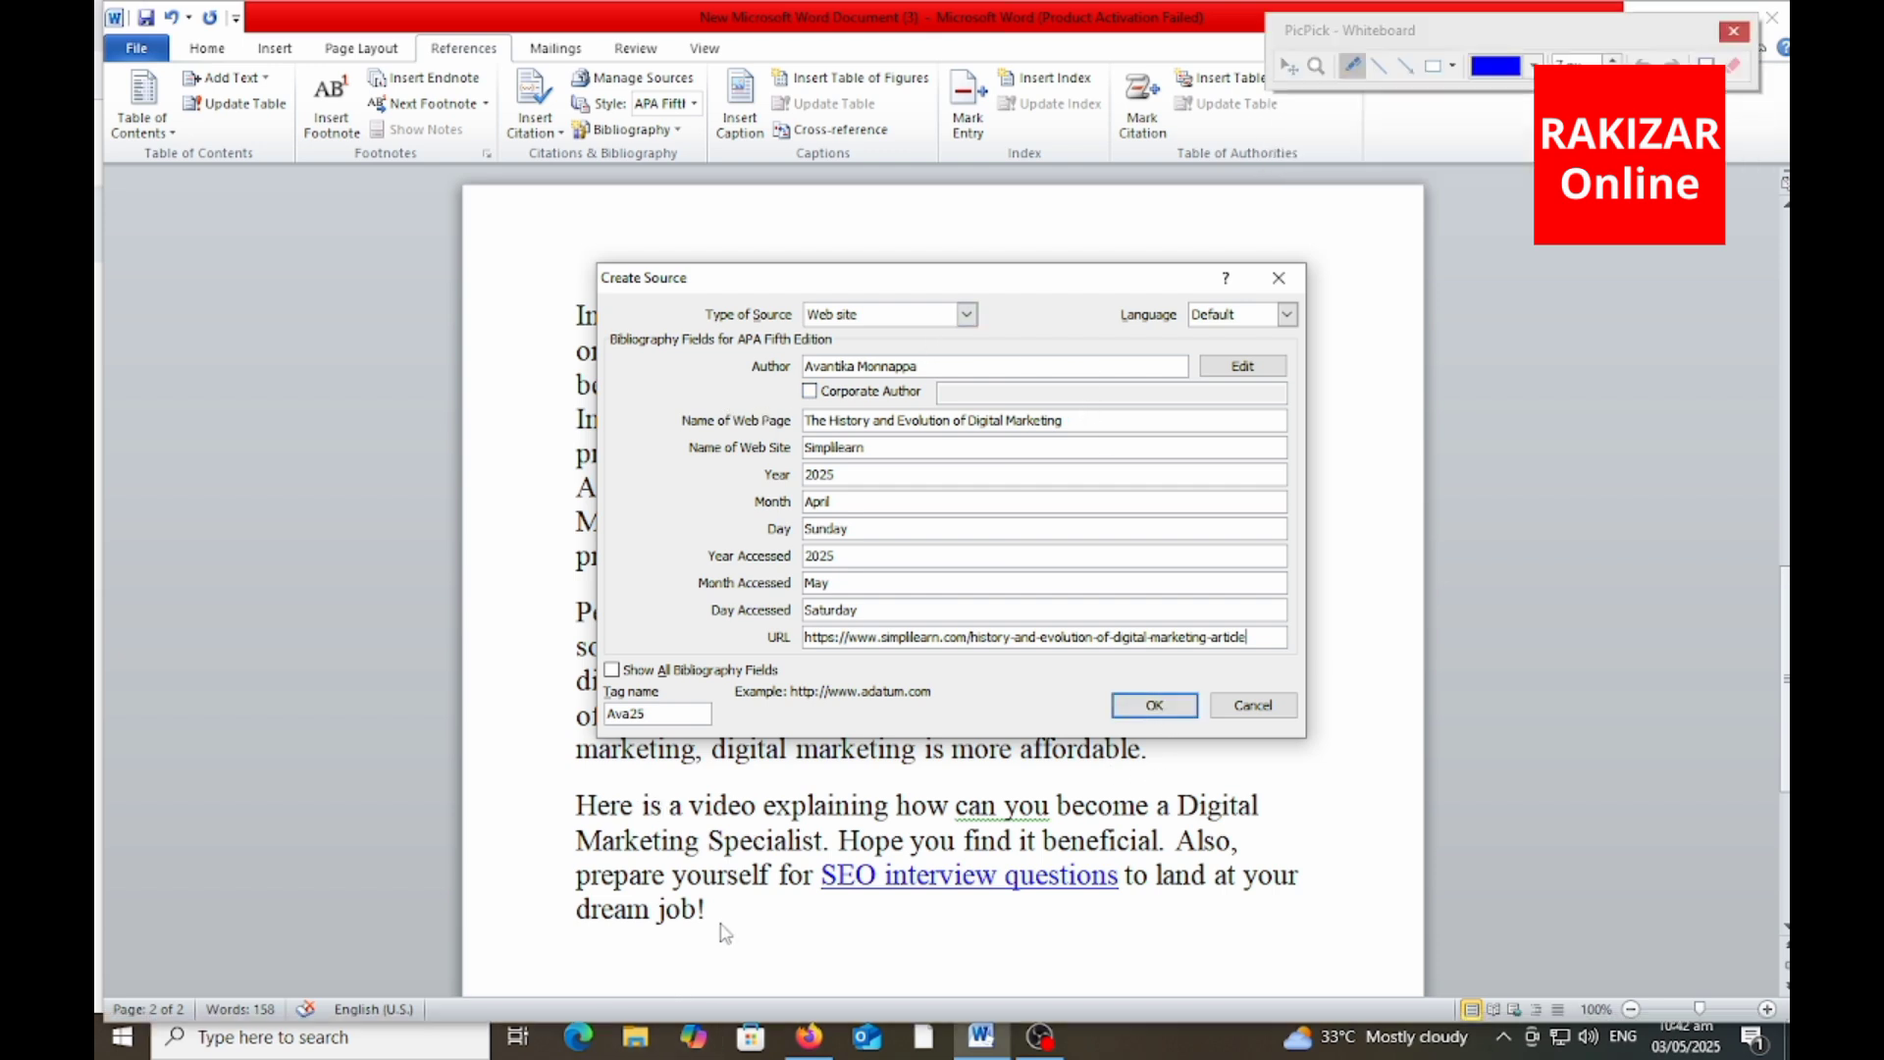
- Mark the end of the last paragraph on the whiteboard, close it, and confirm the new source to insert its citation there
mouse_move(716, 874)
left_mouse_down()
mouse_move(714, 953)
mouse_move(922, 913)
mouse_move(844, 952)
mouse_move(659, 952)
left_mouse_up()
key("Escape")
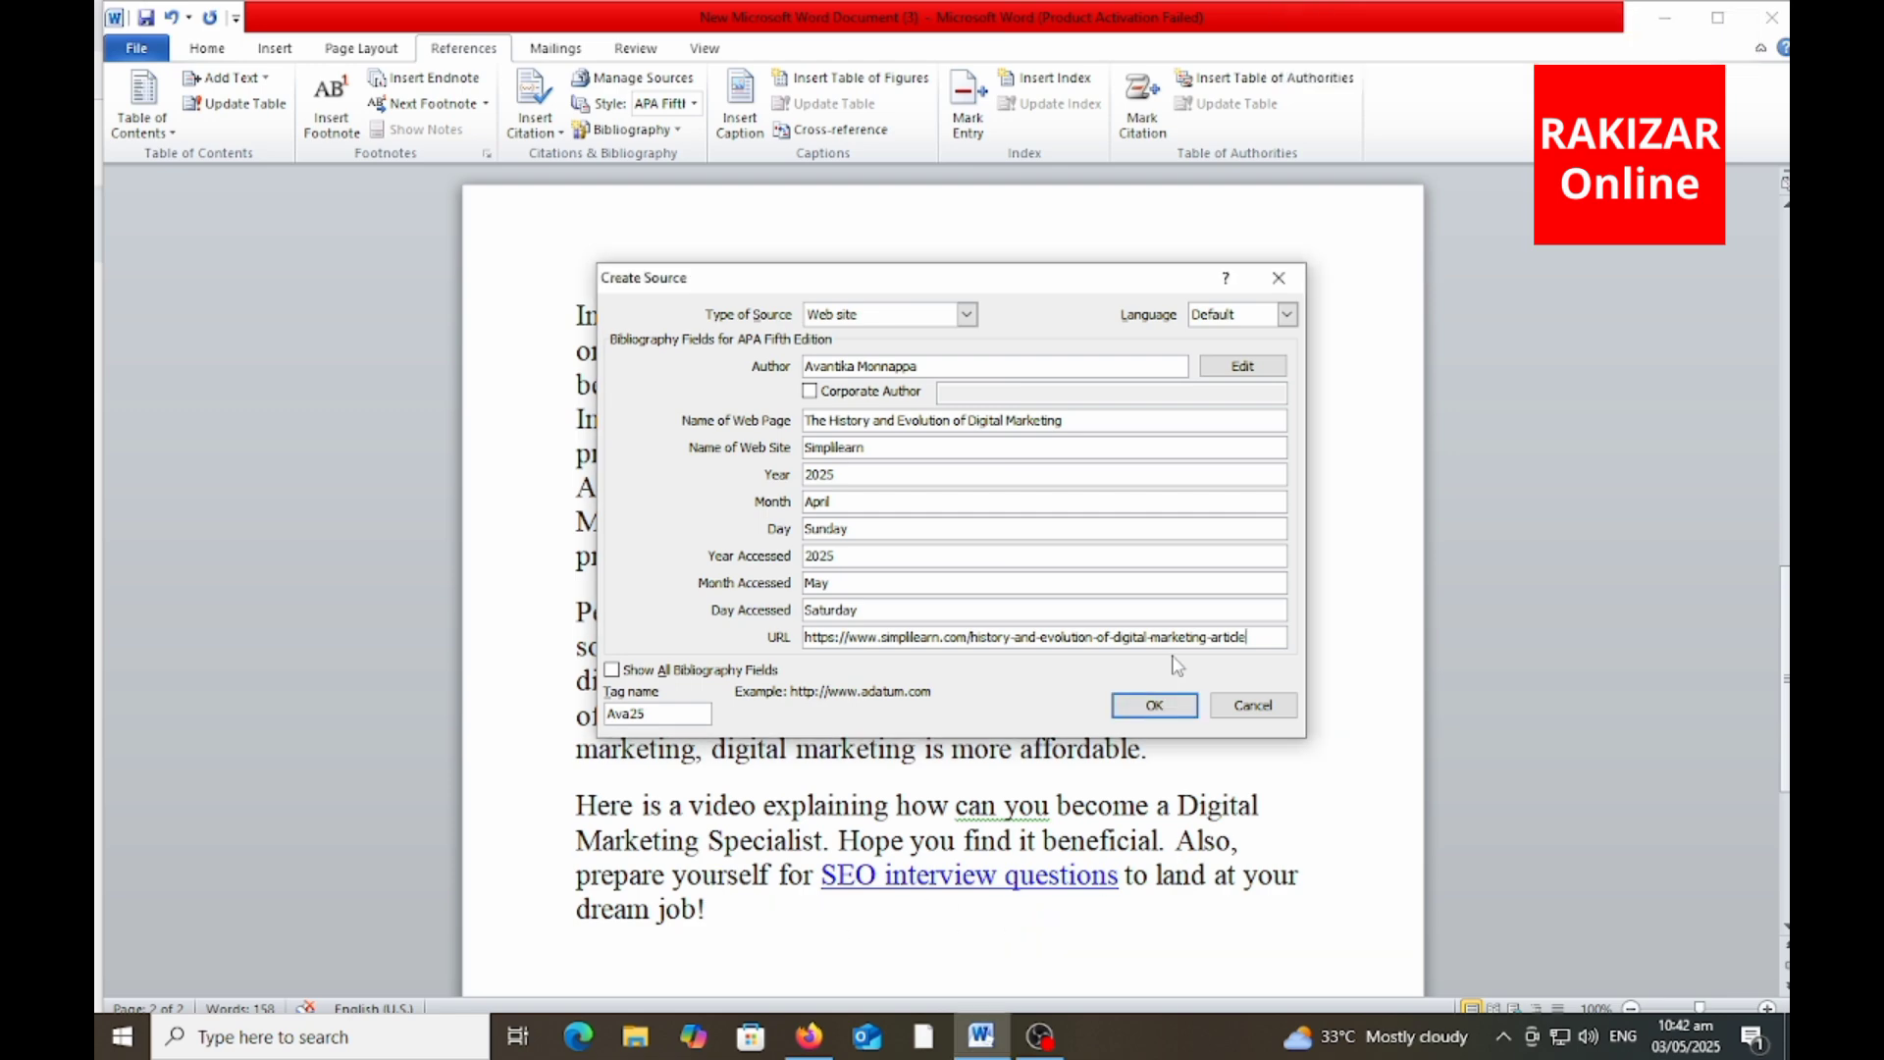
left_click(1154, 704)
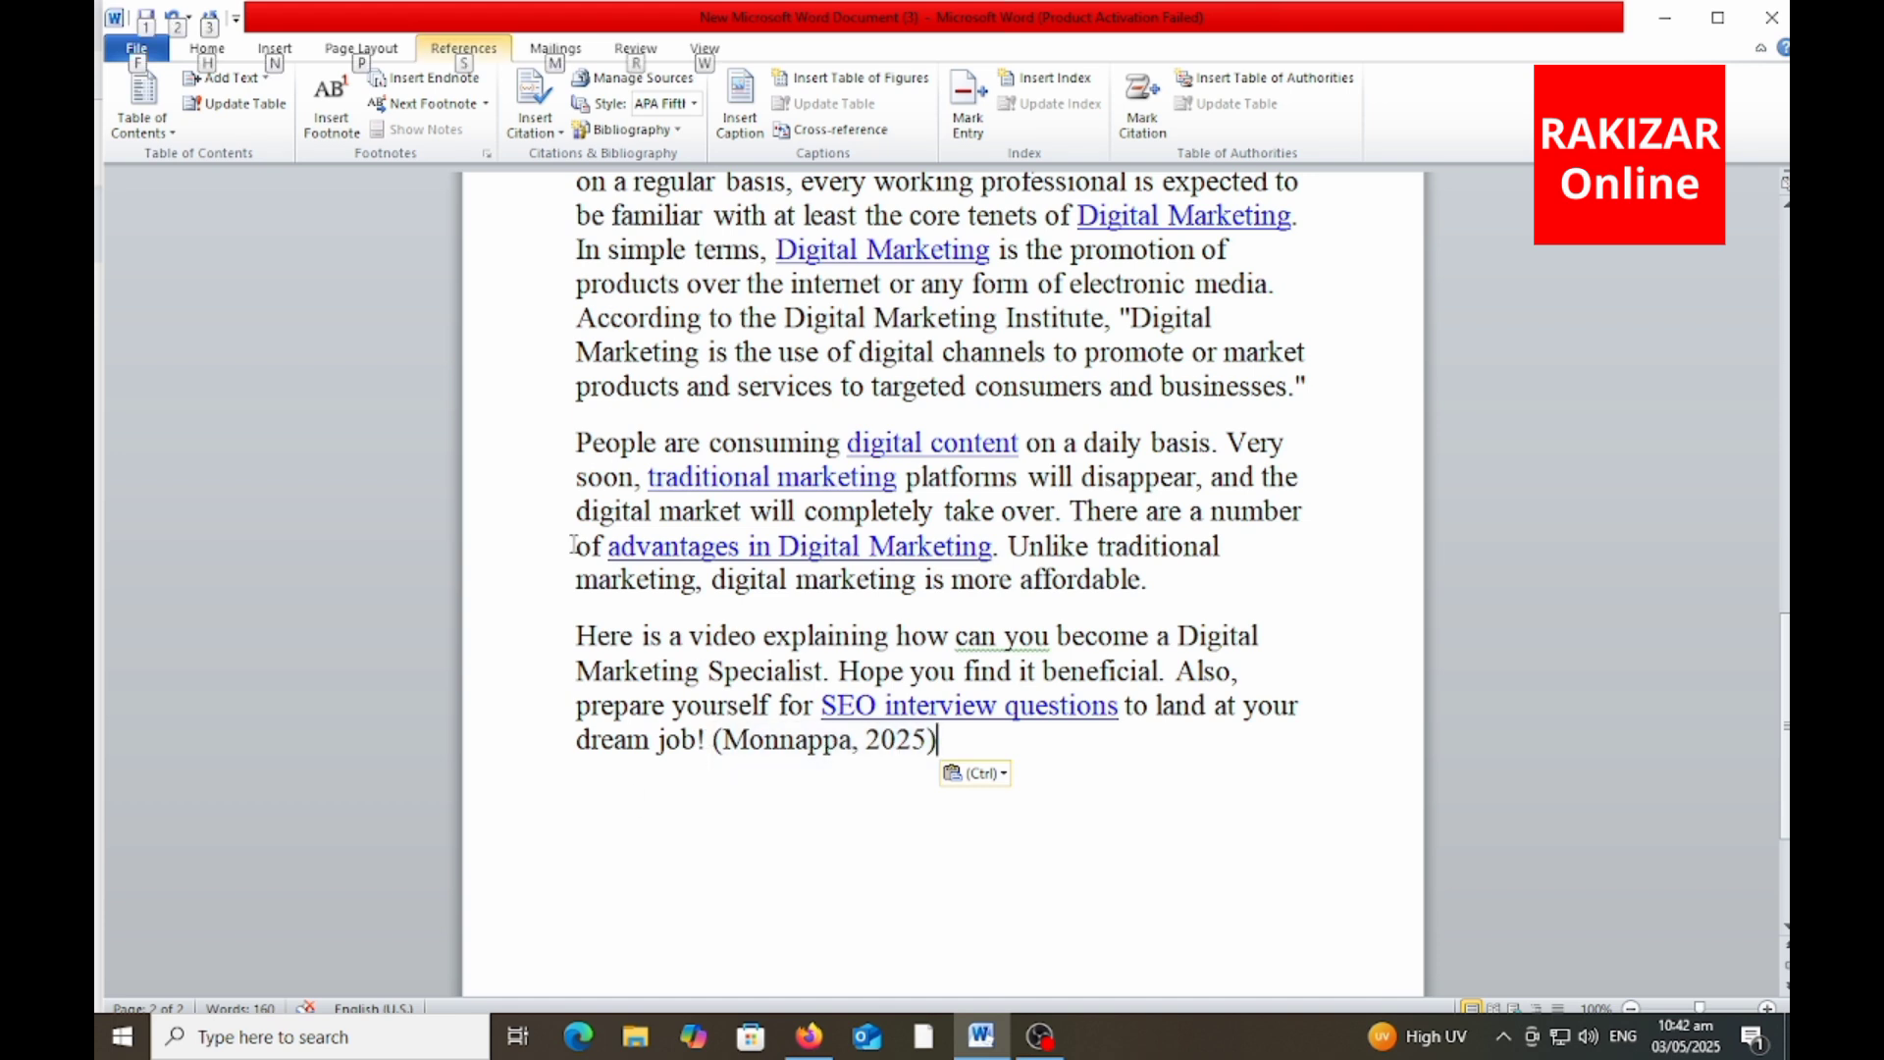
- Box the inserted citation on the whiteboard, draw a tick beside each of the three paragraphs, and draw an arrow pointing to the citation
key("alt+w")
mouse_move(699, 714)
left_mouse_down()
mouse_move(697, 764)
mouse_move(970, 778)
mouse_move(974, 719)
mouse_move(671, 705)
left_mouse_up()
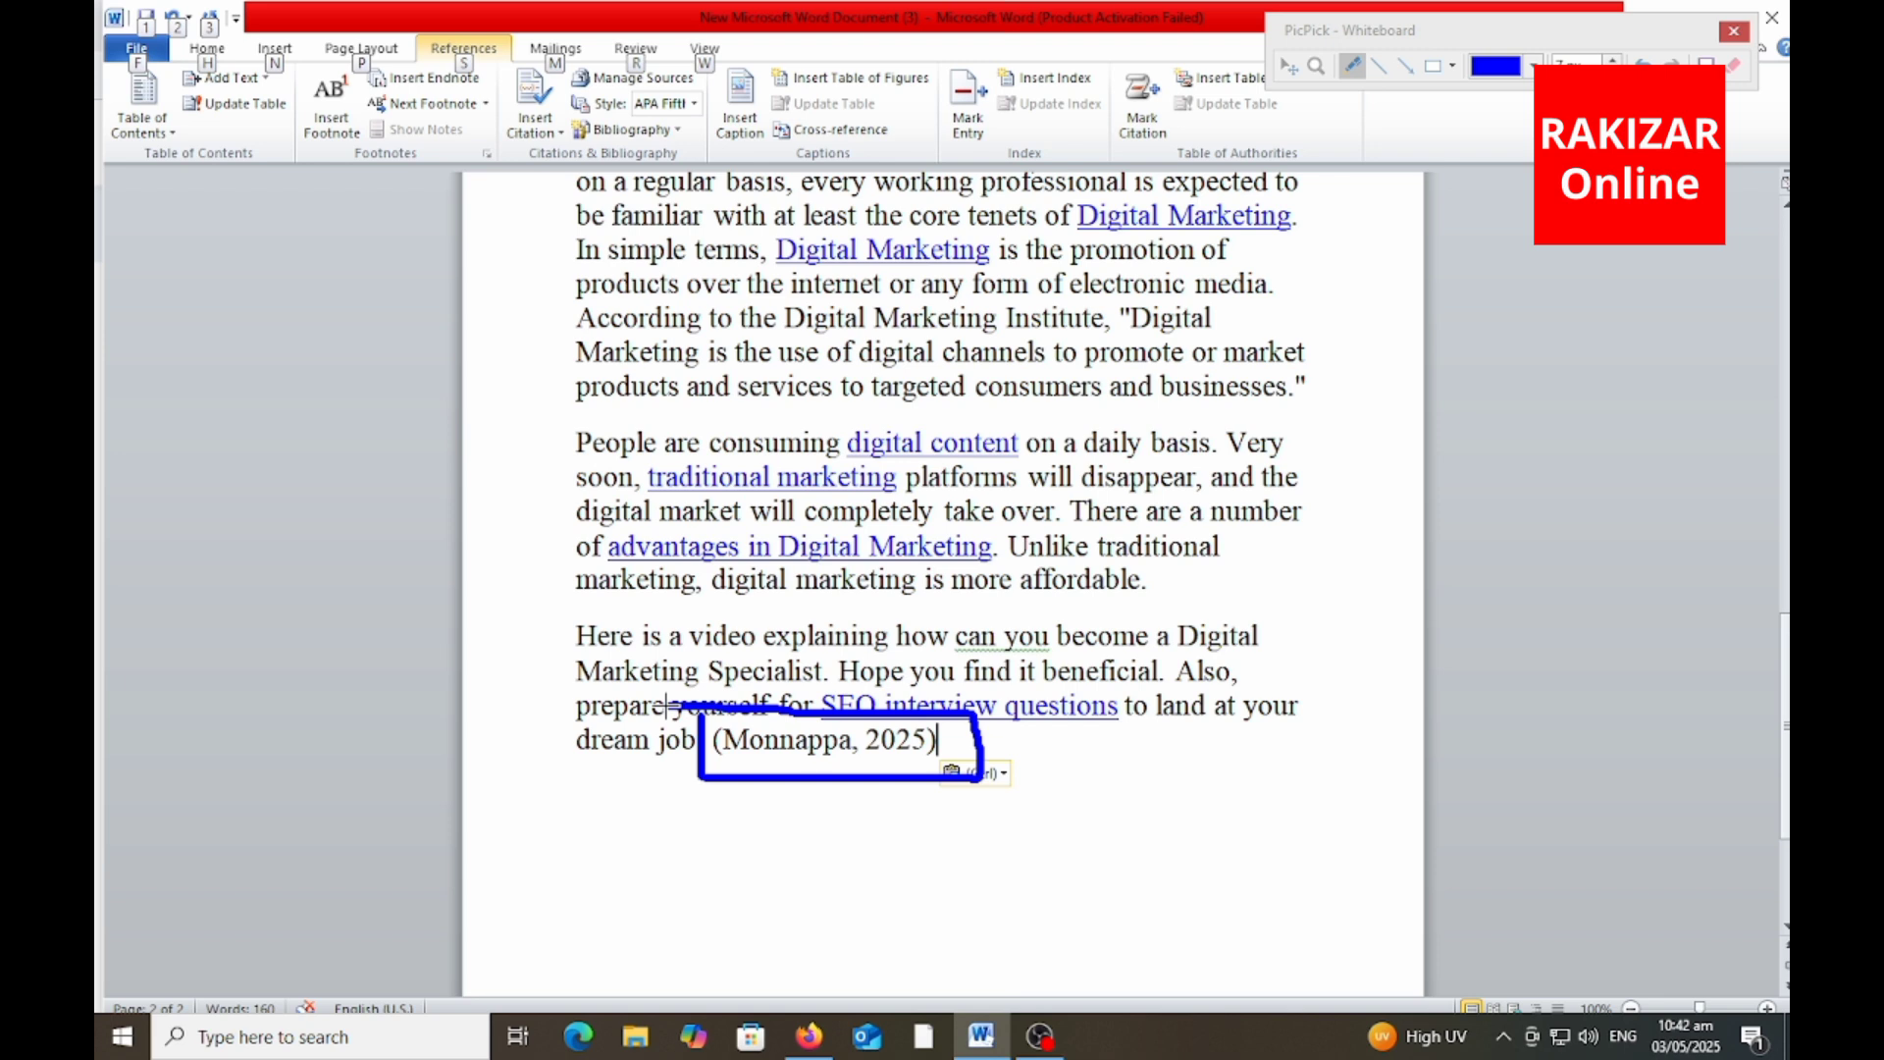
left_click_drag(1341, 311, 1398, 292)
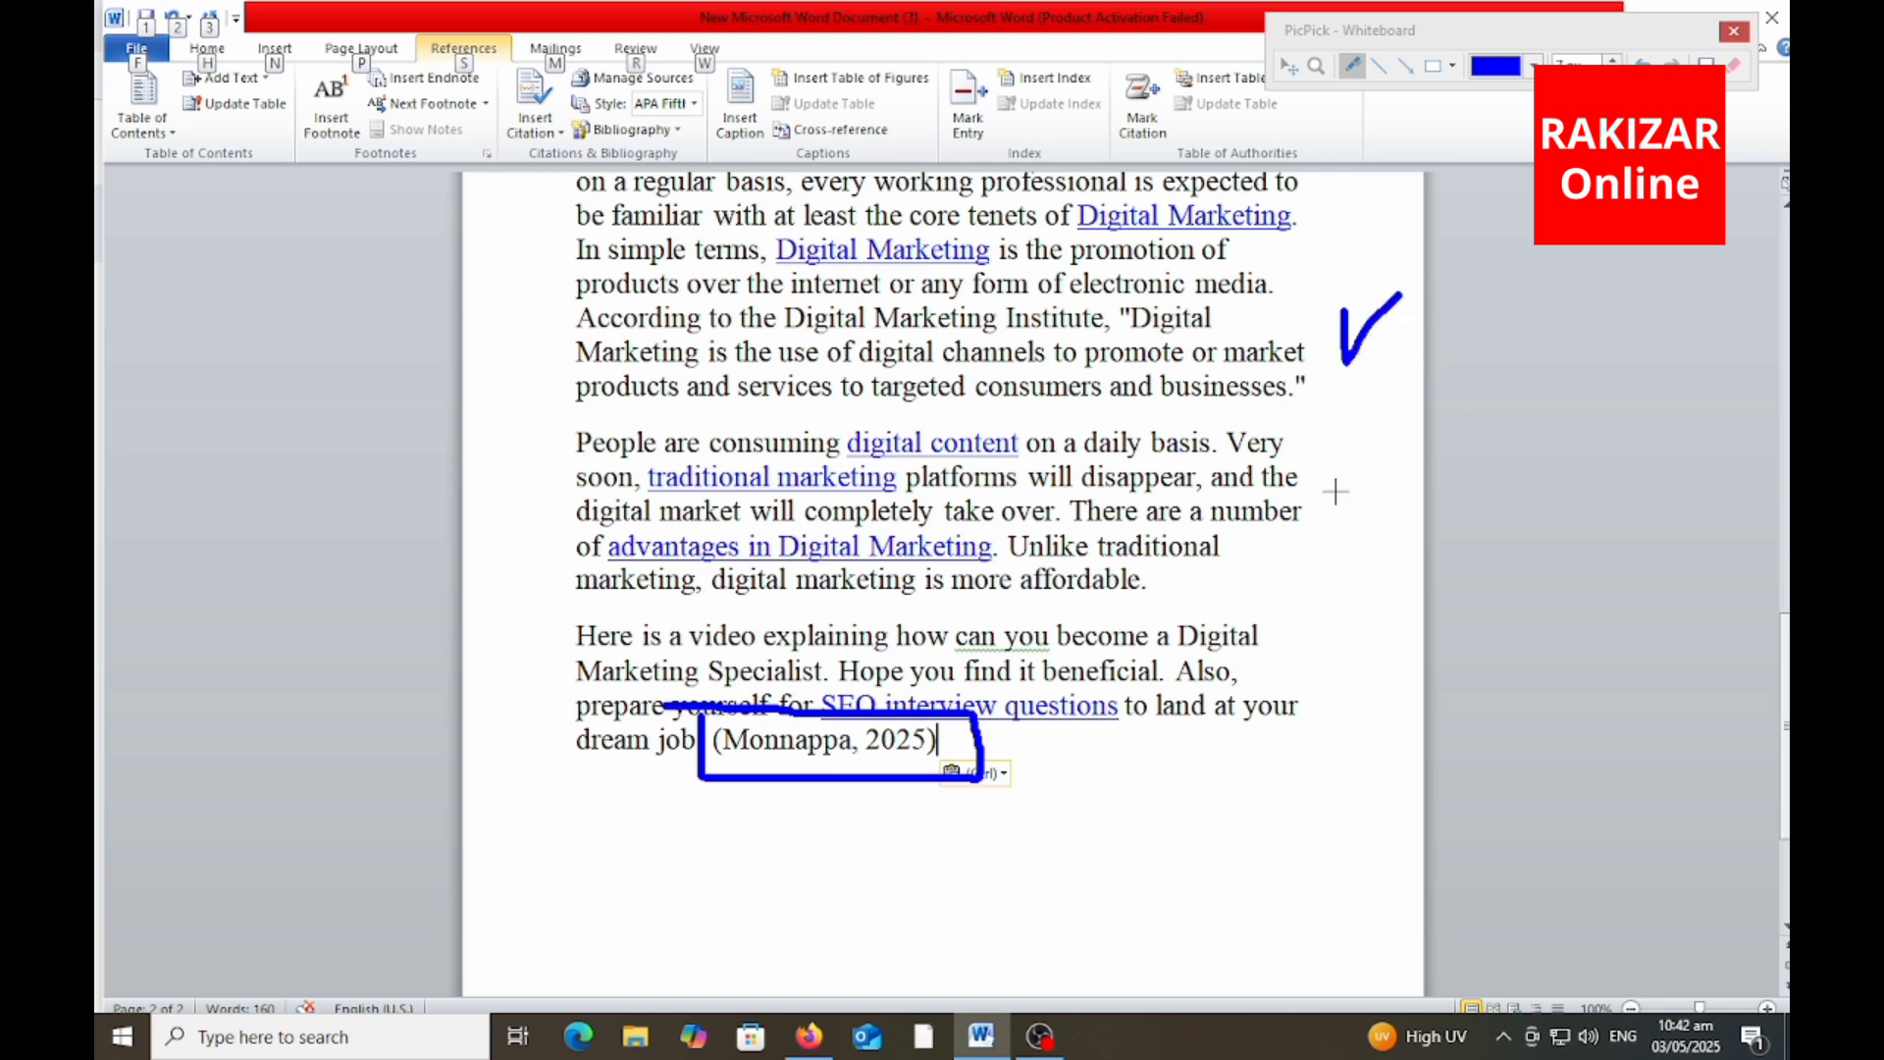
left_click_drag(1336, 498, 1417, 439)
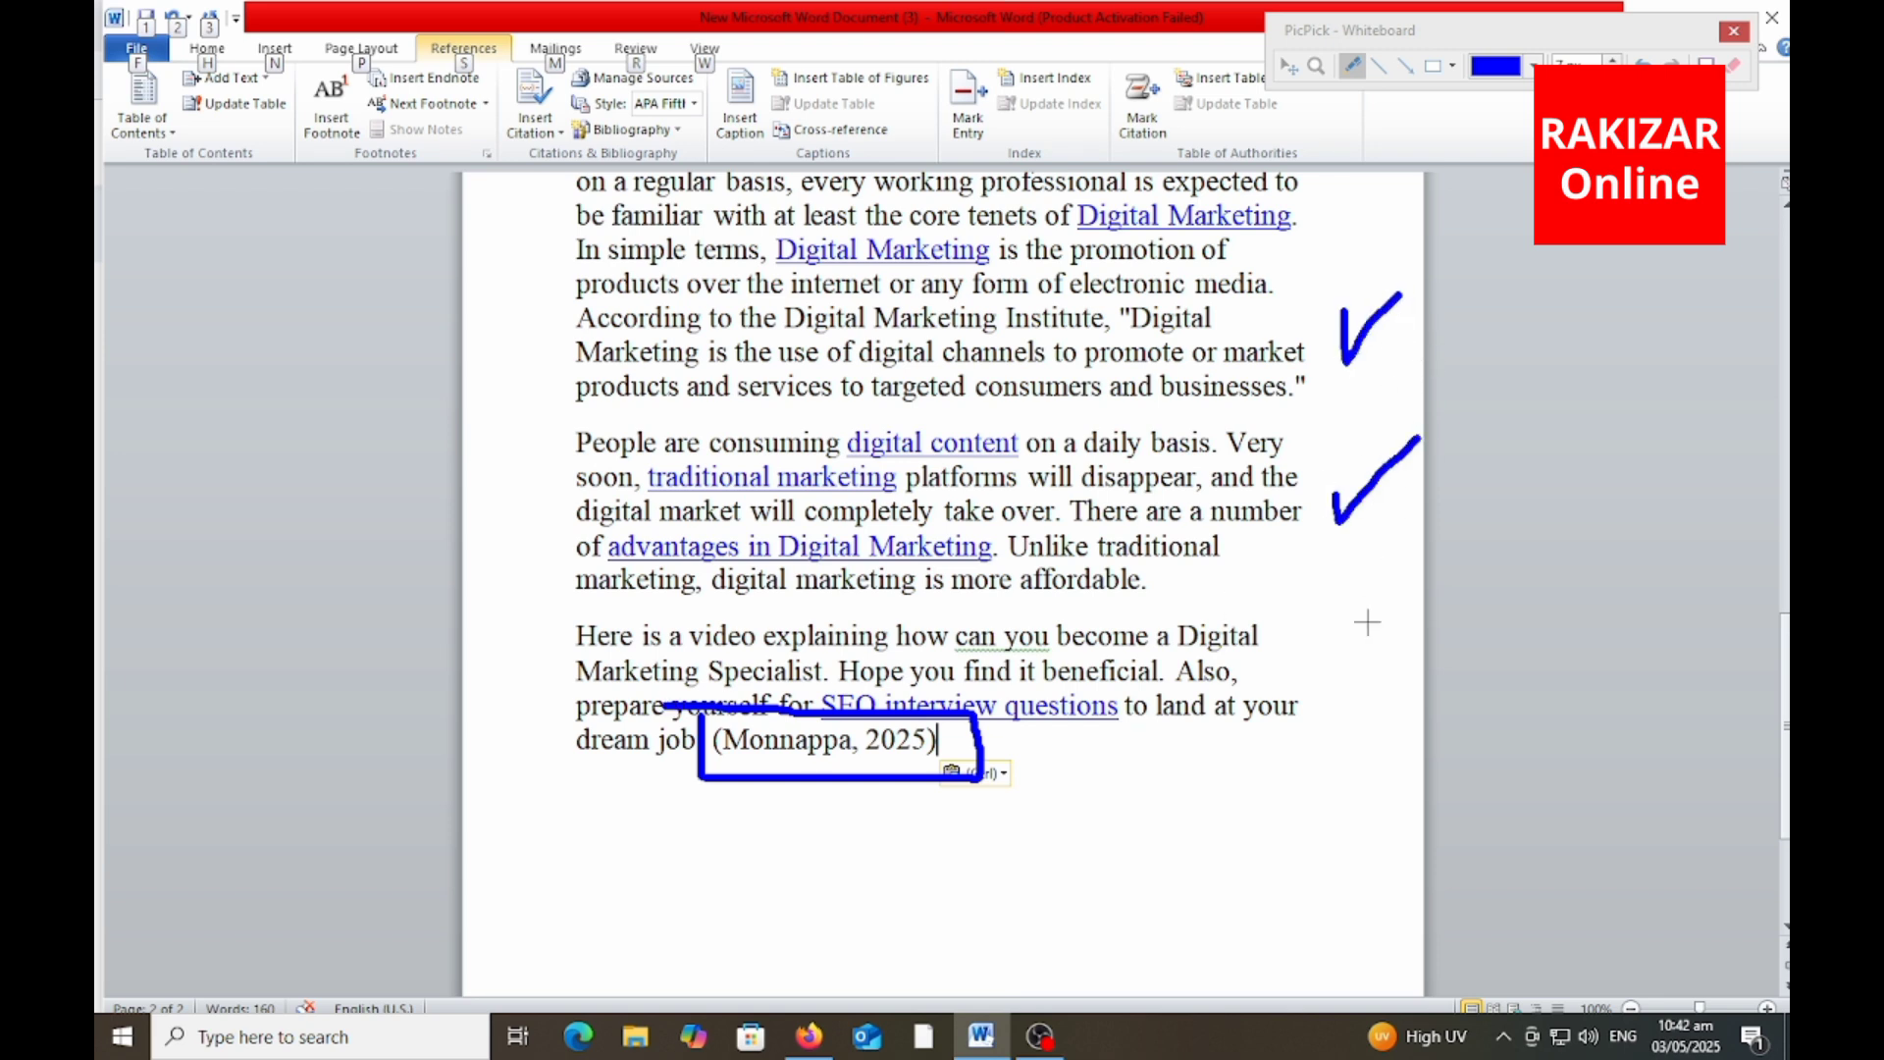
left_click_drag(1347, 638, 1443, 555)
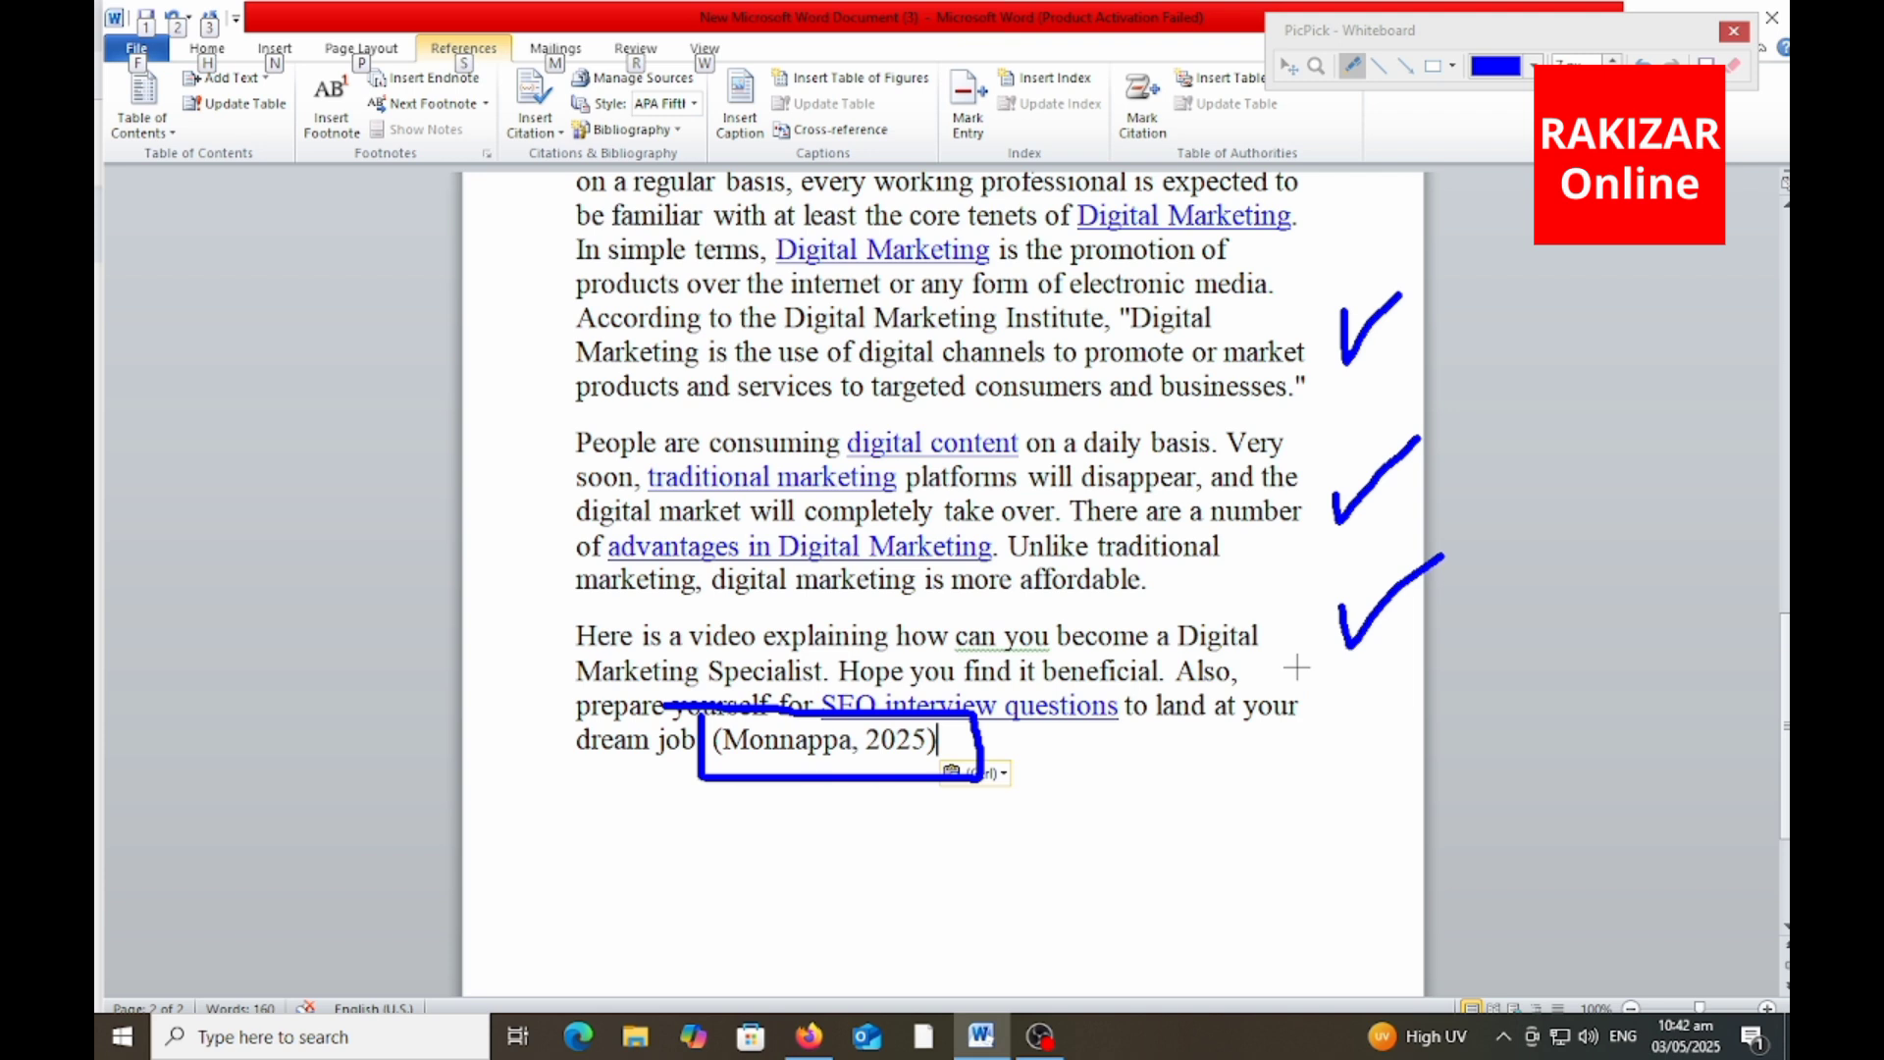
mouse_move(1296, 667)
left_mouse_down()
mouse_move(1008, 738)
mouse_move(1029, 692)
mouse_move(1001, 750)
mouse_move(1084, 726)
left_mouse_up()
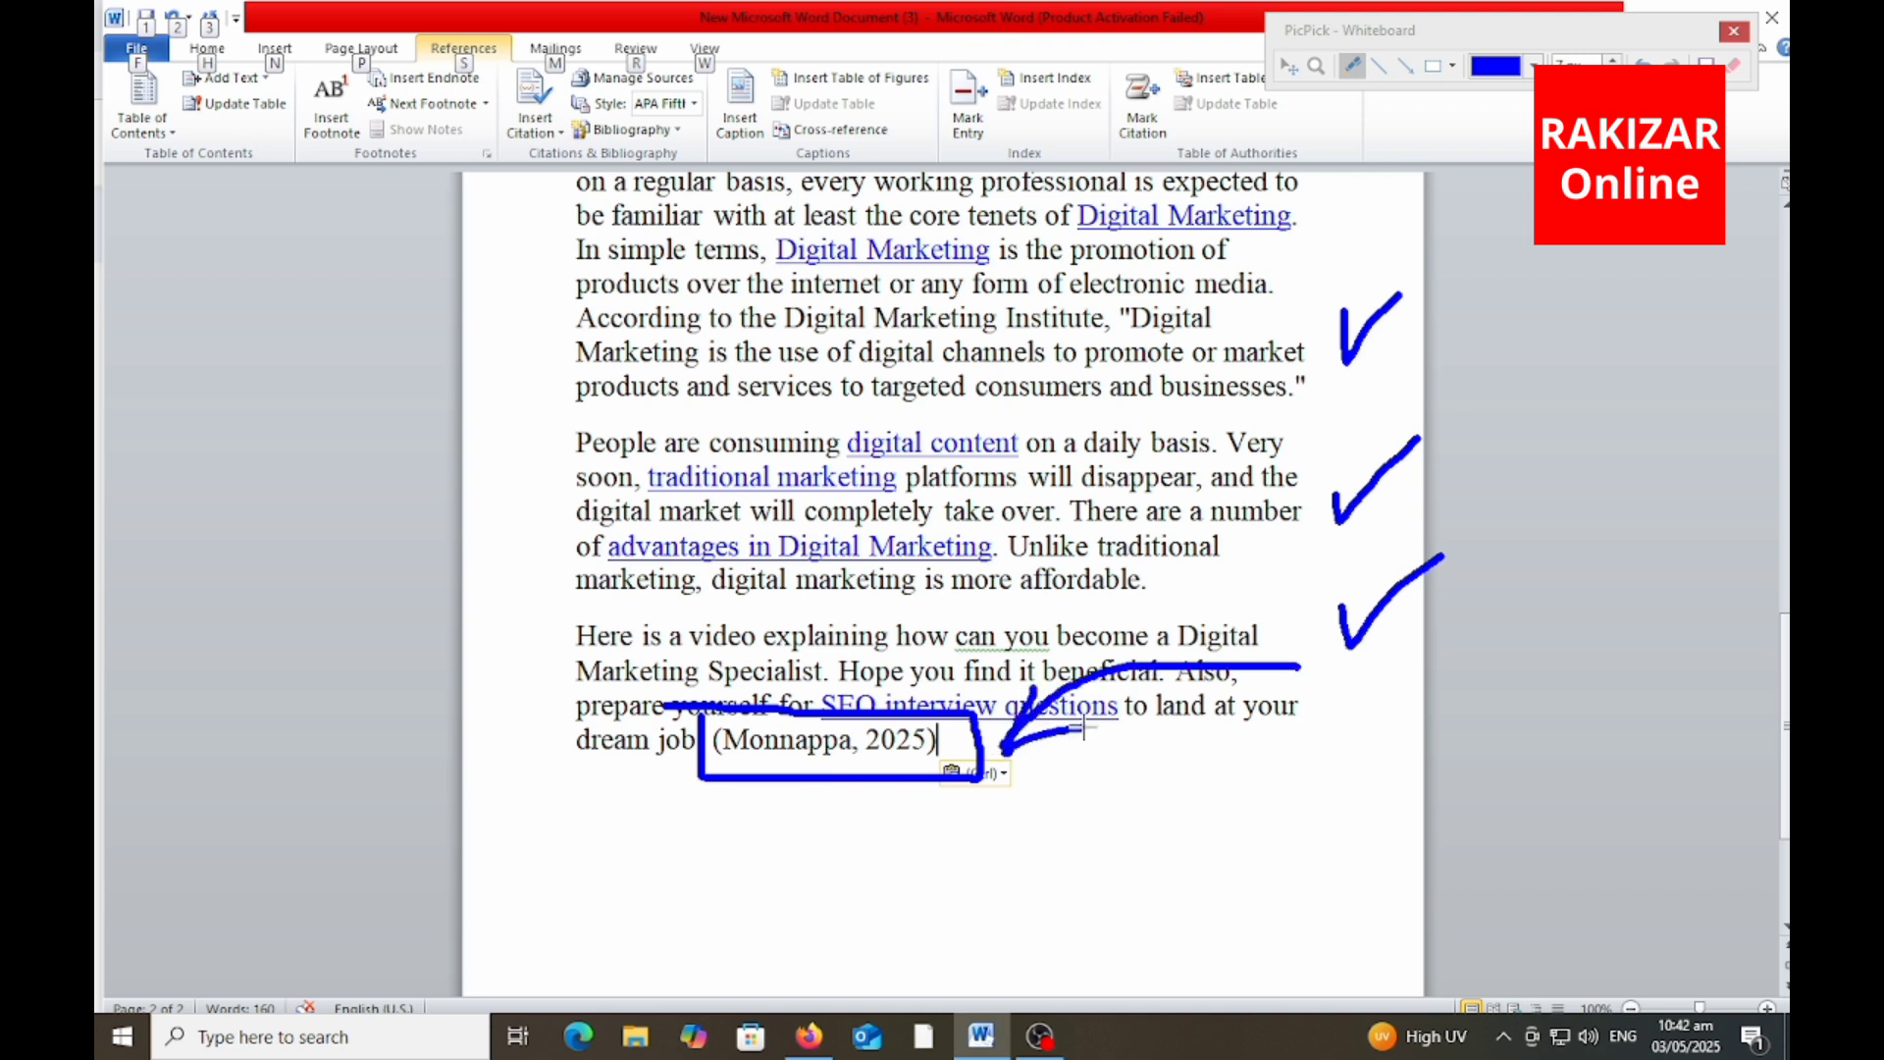
- Close the whiteboard, switch the citation style to Chicago Fifteenth Edition, and undo the style change
left_click_drag(759, 769, 832, 780)
key("Escape")
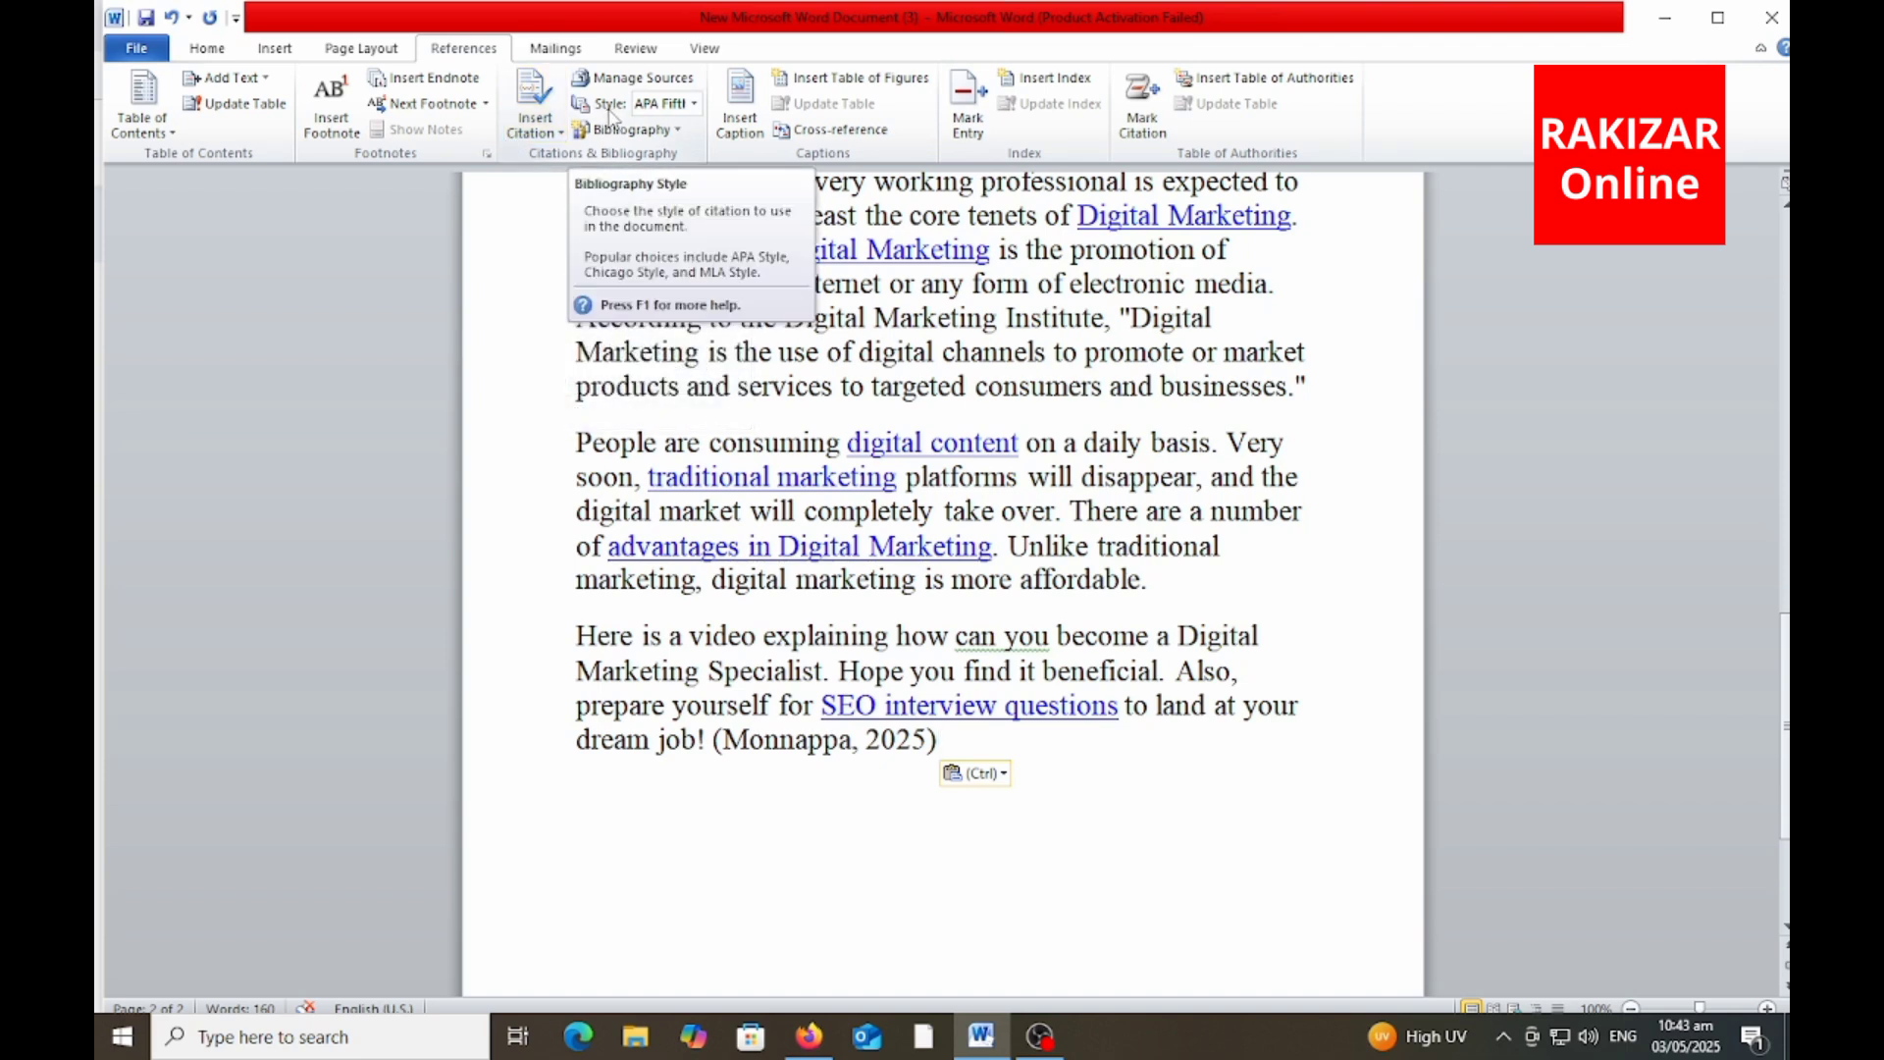
left_click(695, 104)
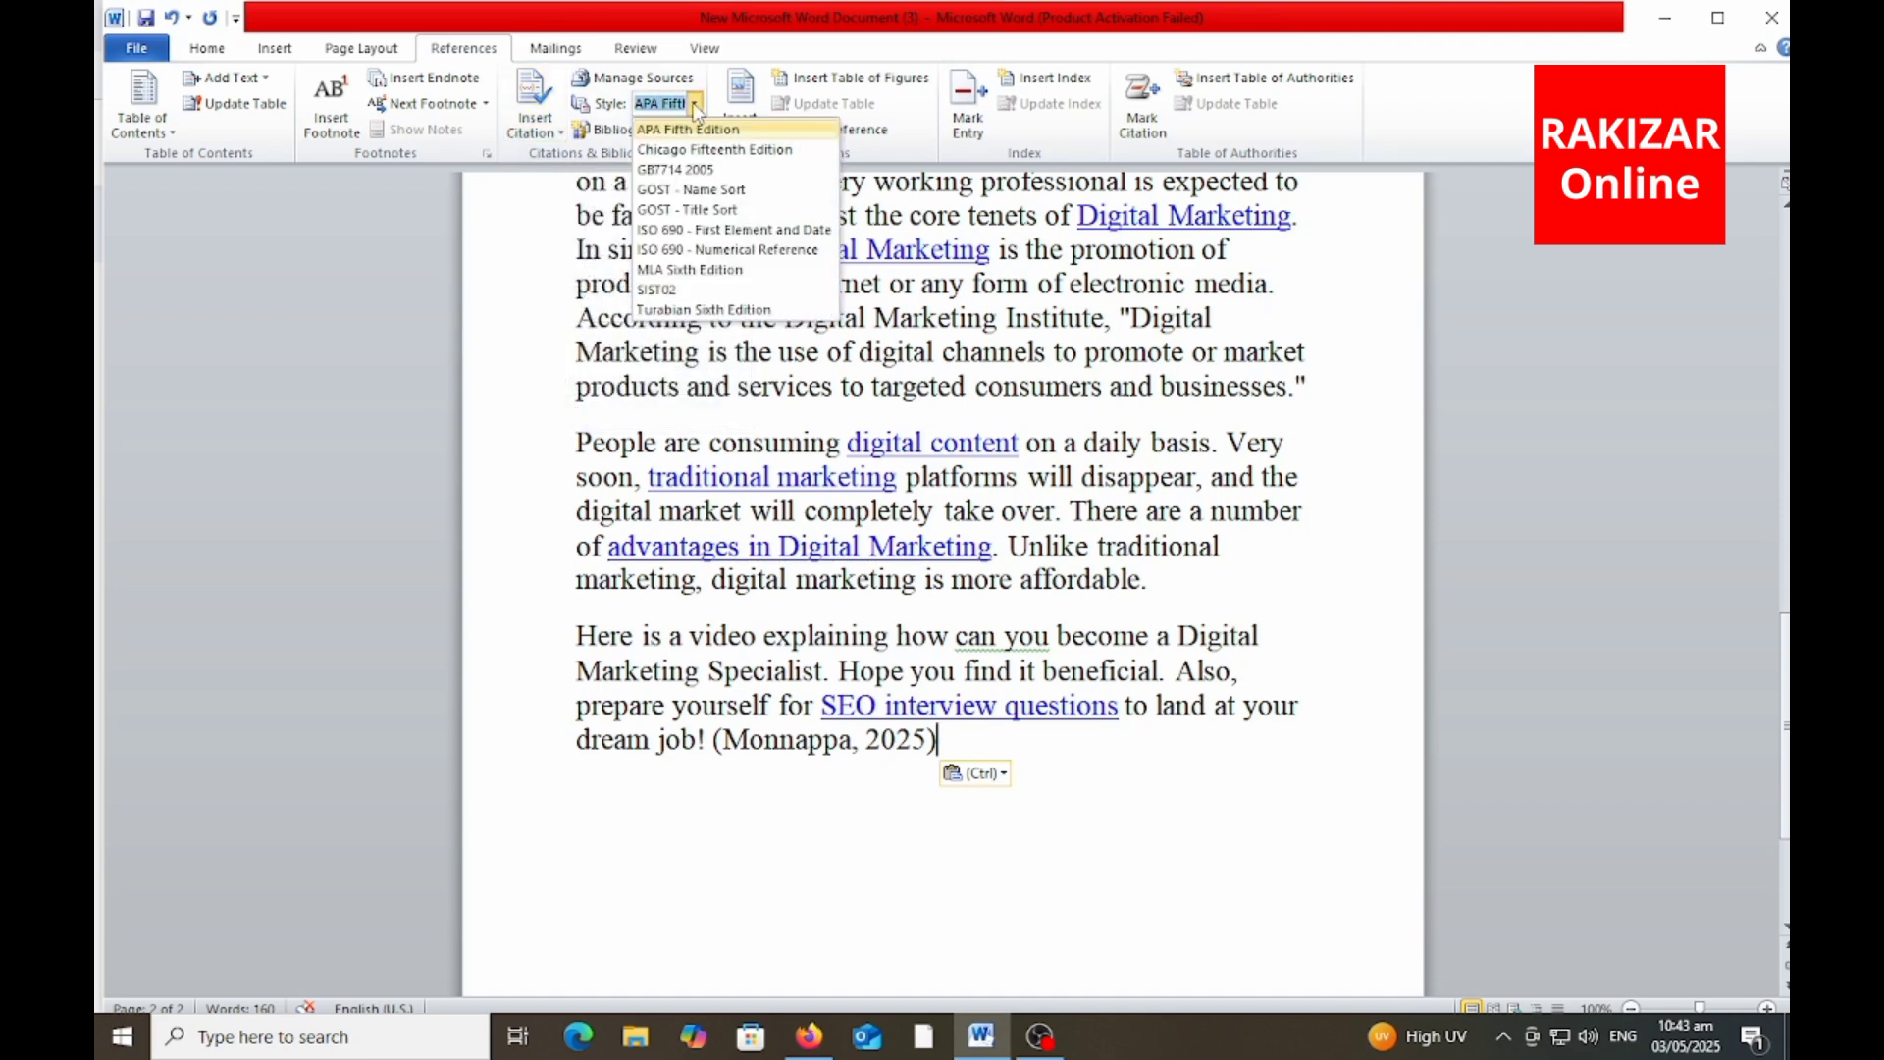
left_click(685, 150)
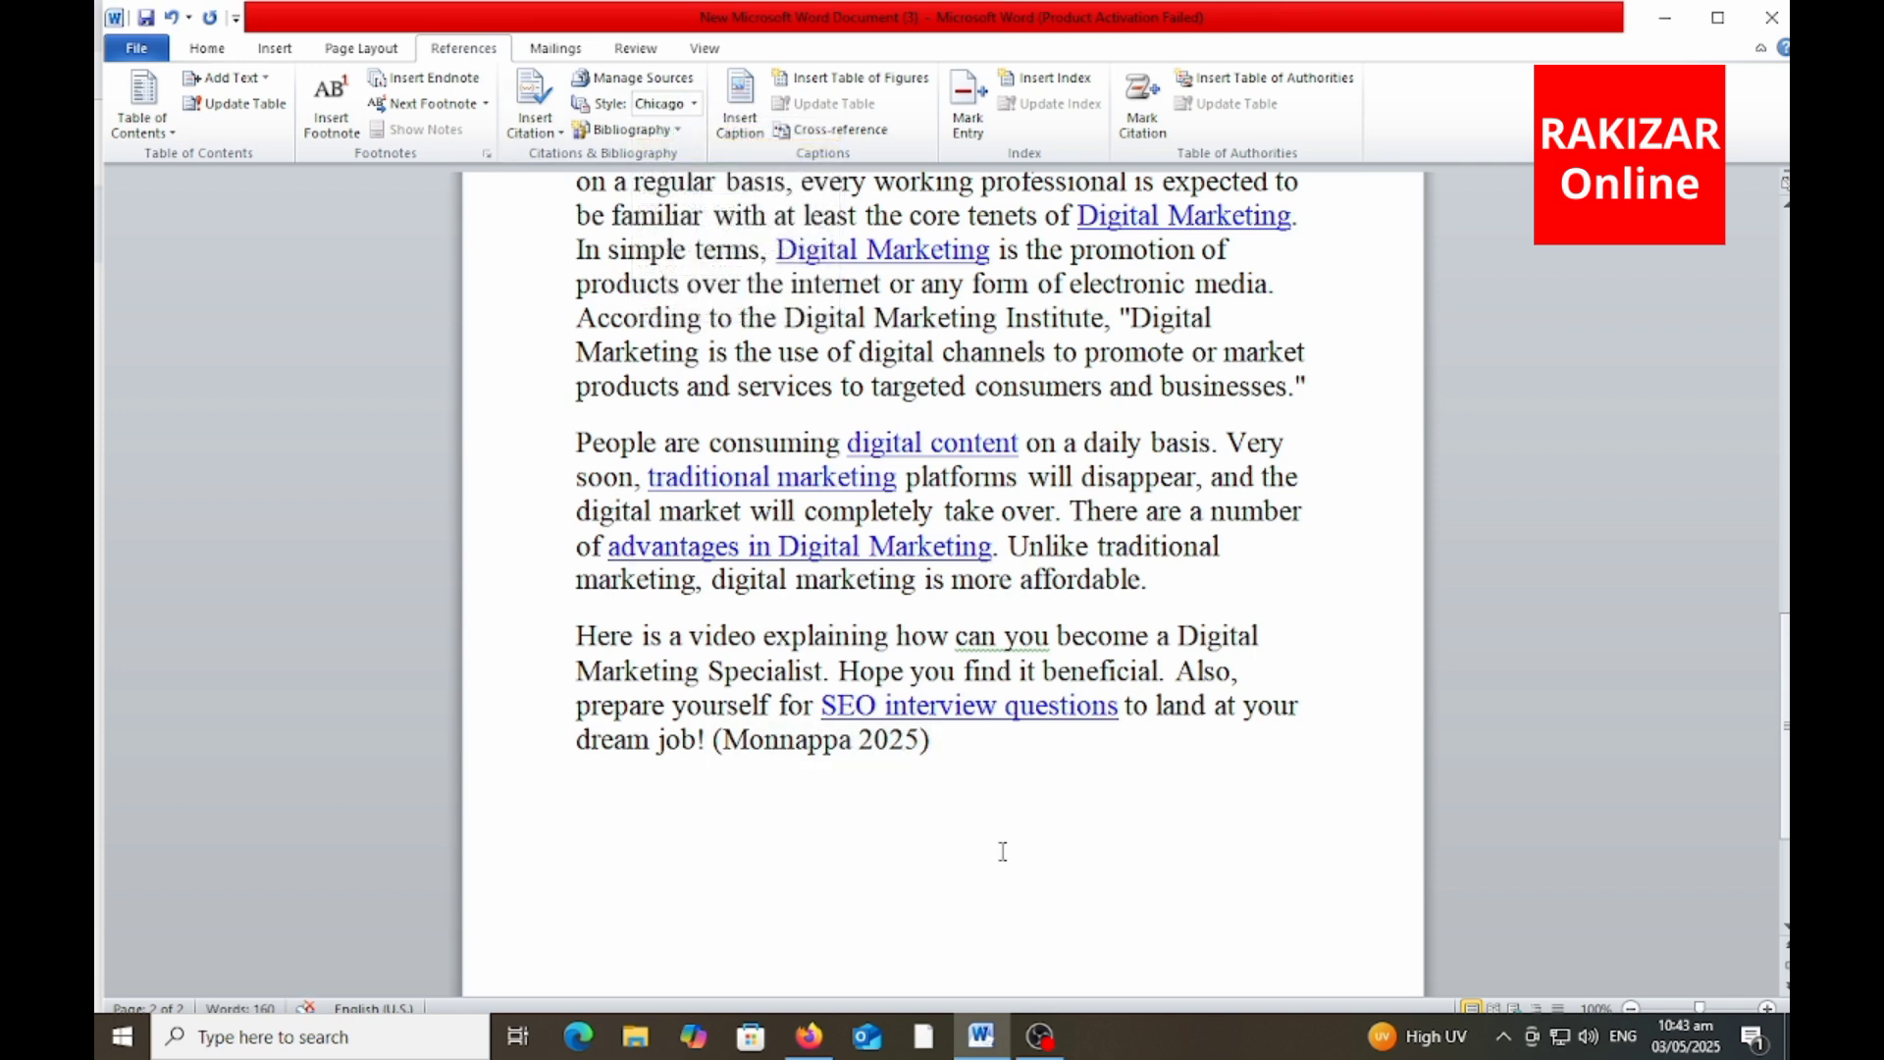
key("ctrl+z")
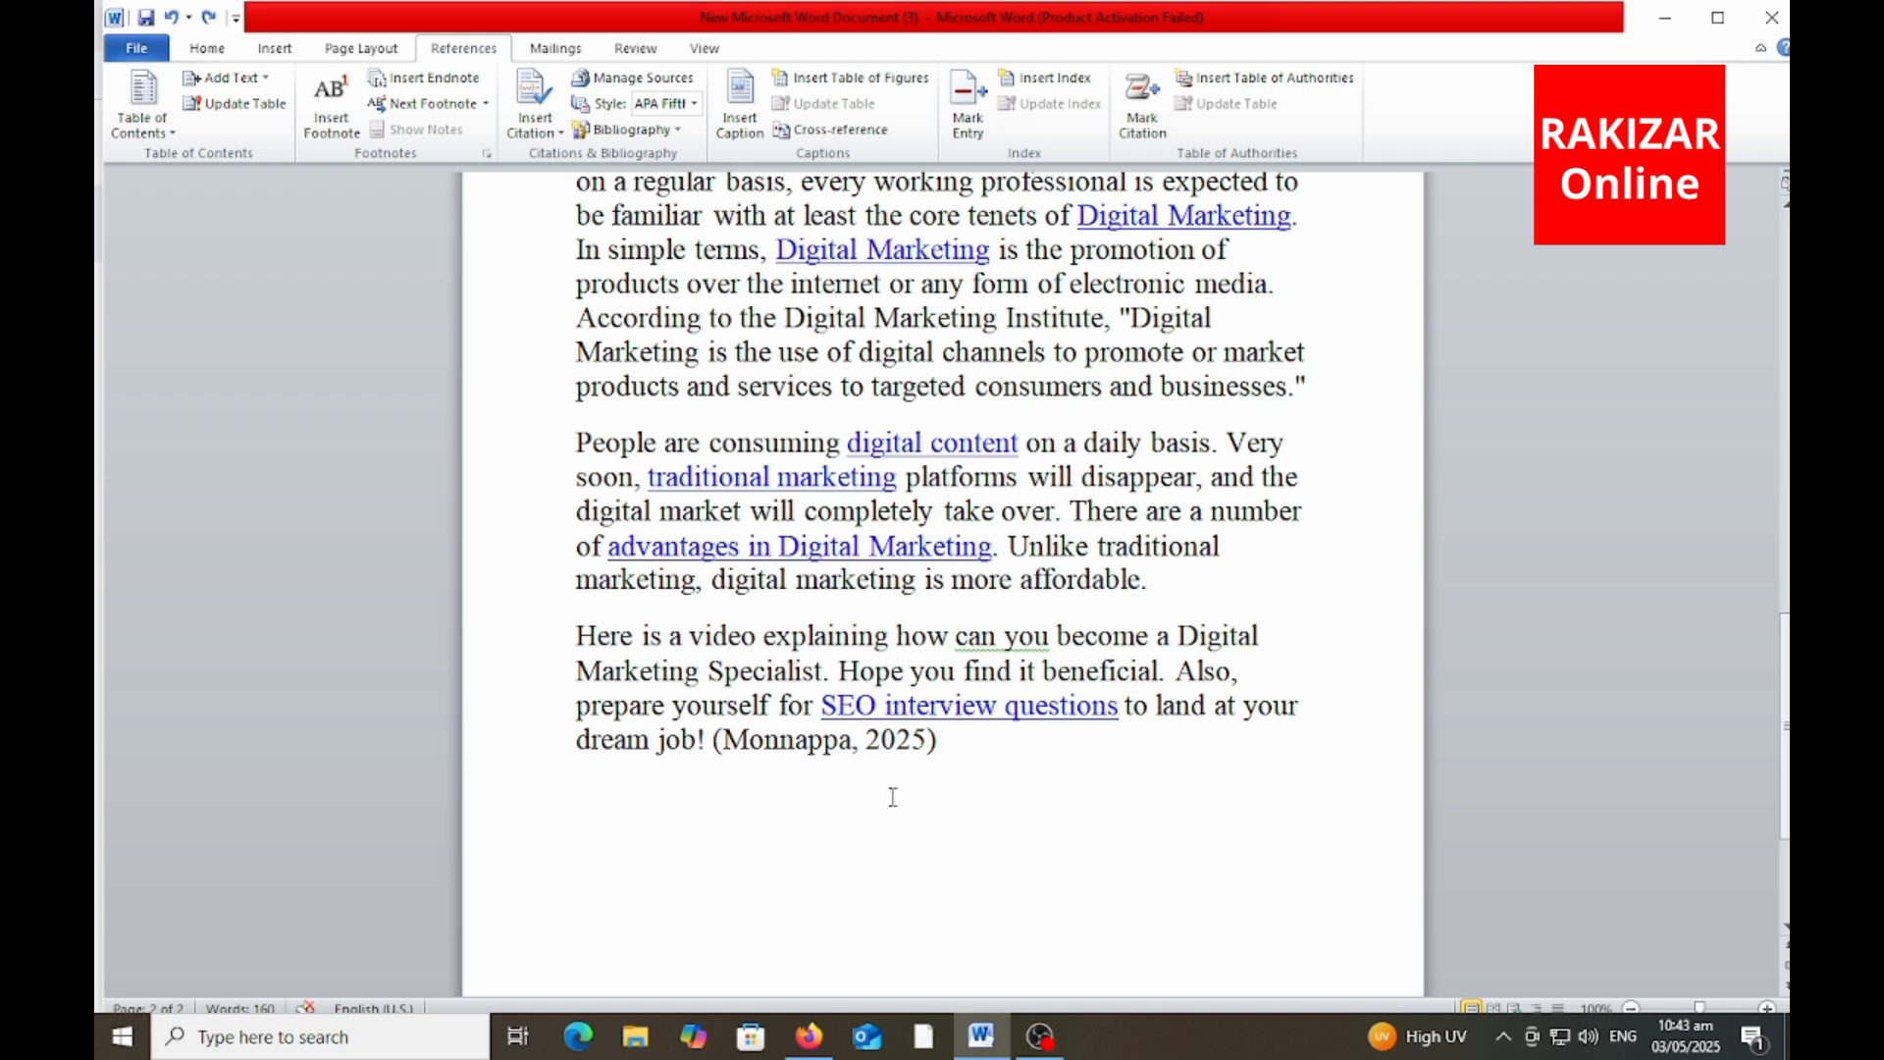
- Underline the citation at the end of the last paragraph on the whiteboard, and close the whiteboard
key("alt+w")
left_click_drag(813, 771, 913, 771)
key("Escape")
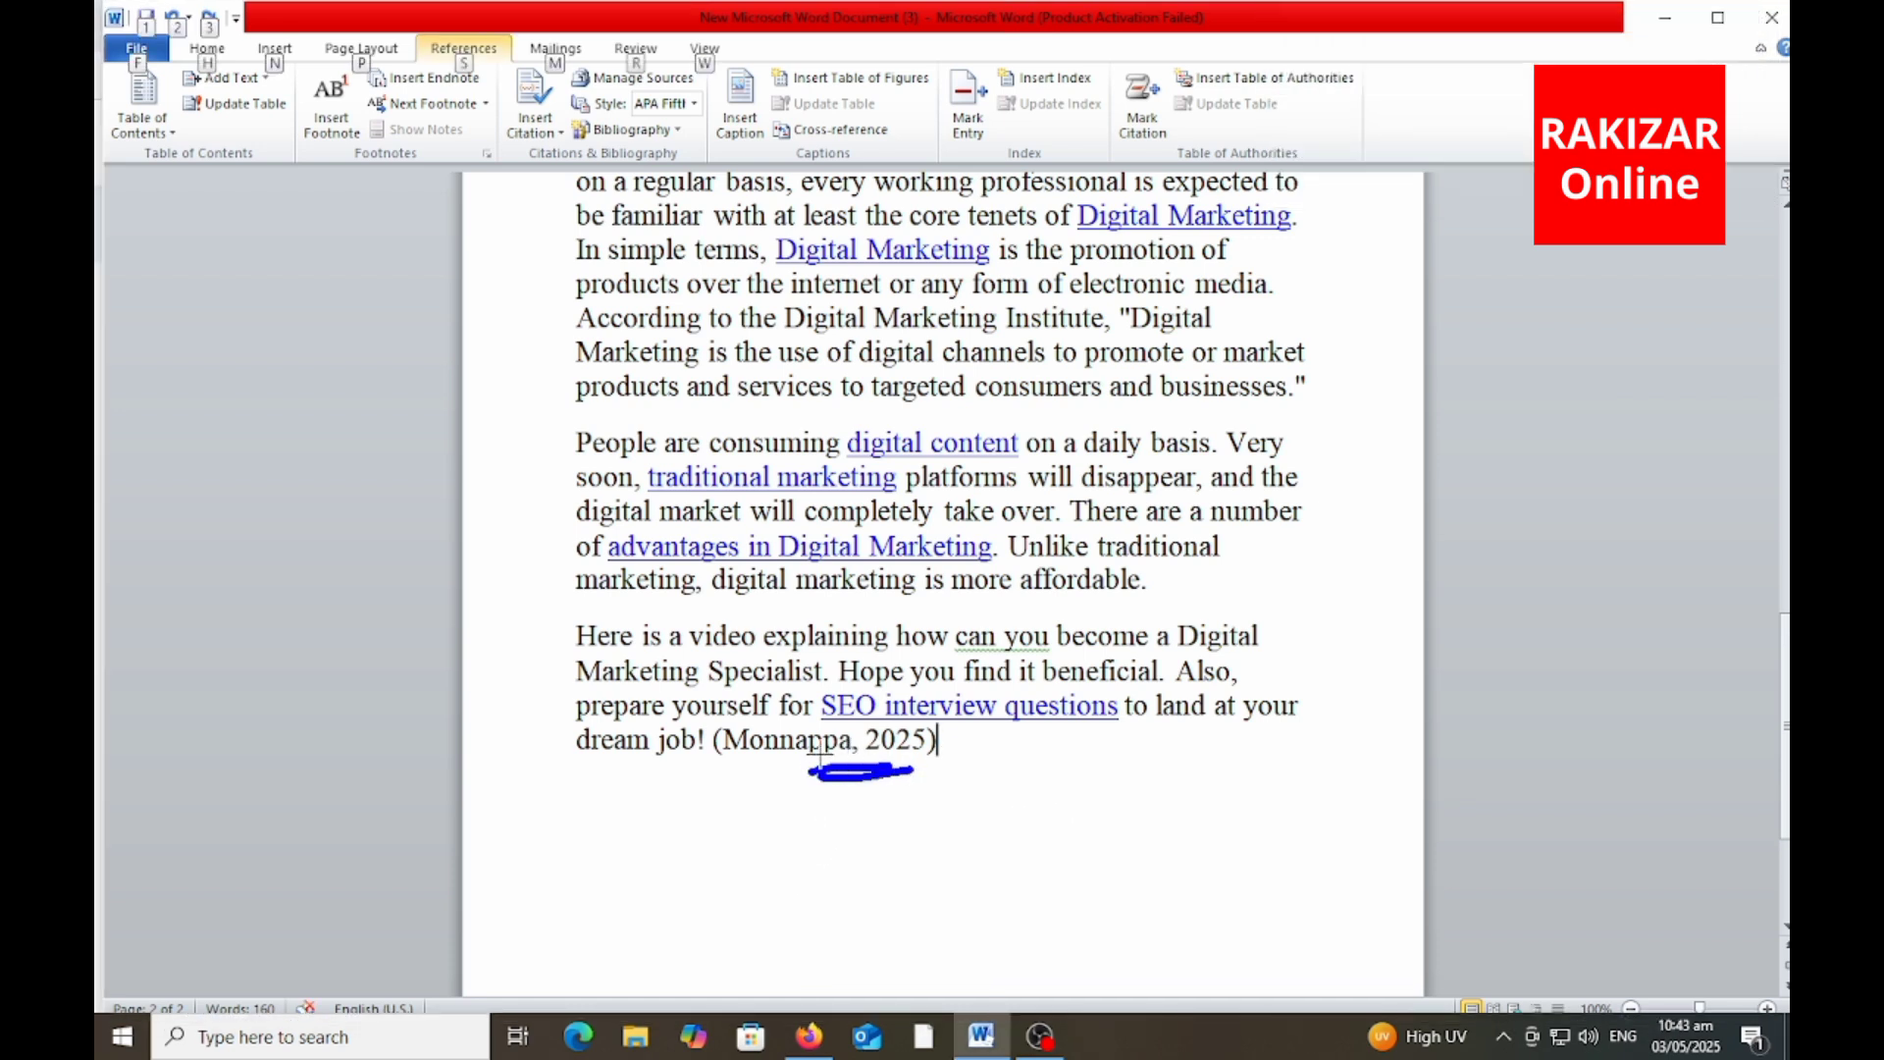
- Select the inserted citation and set the citation style to Chicago Fifteenth Edition
left_click(756, 738)
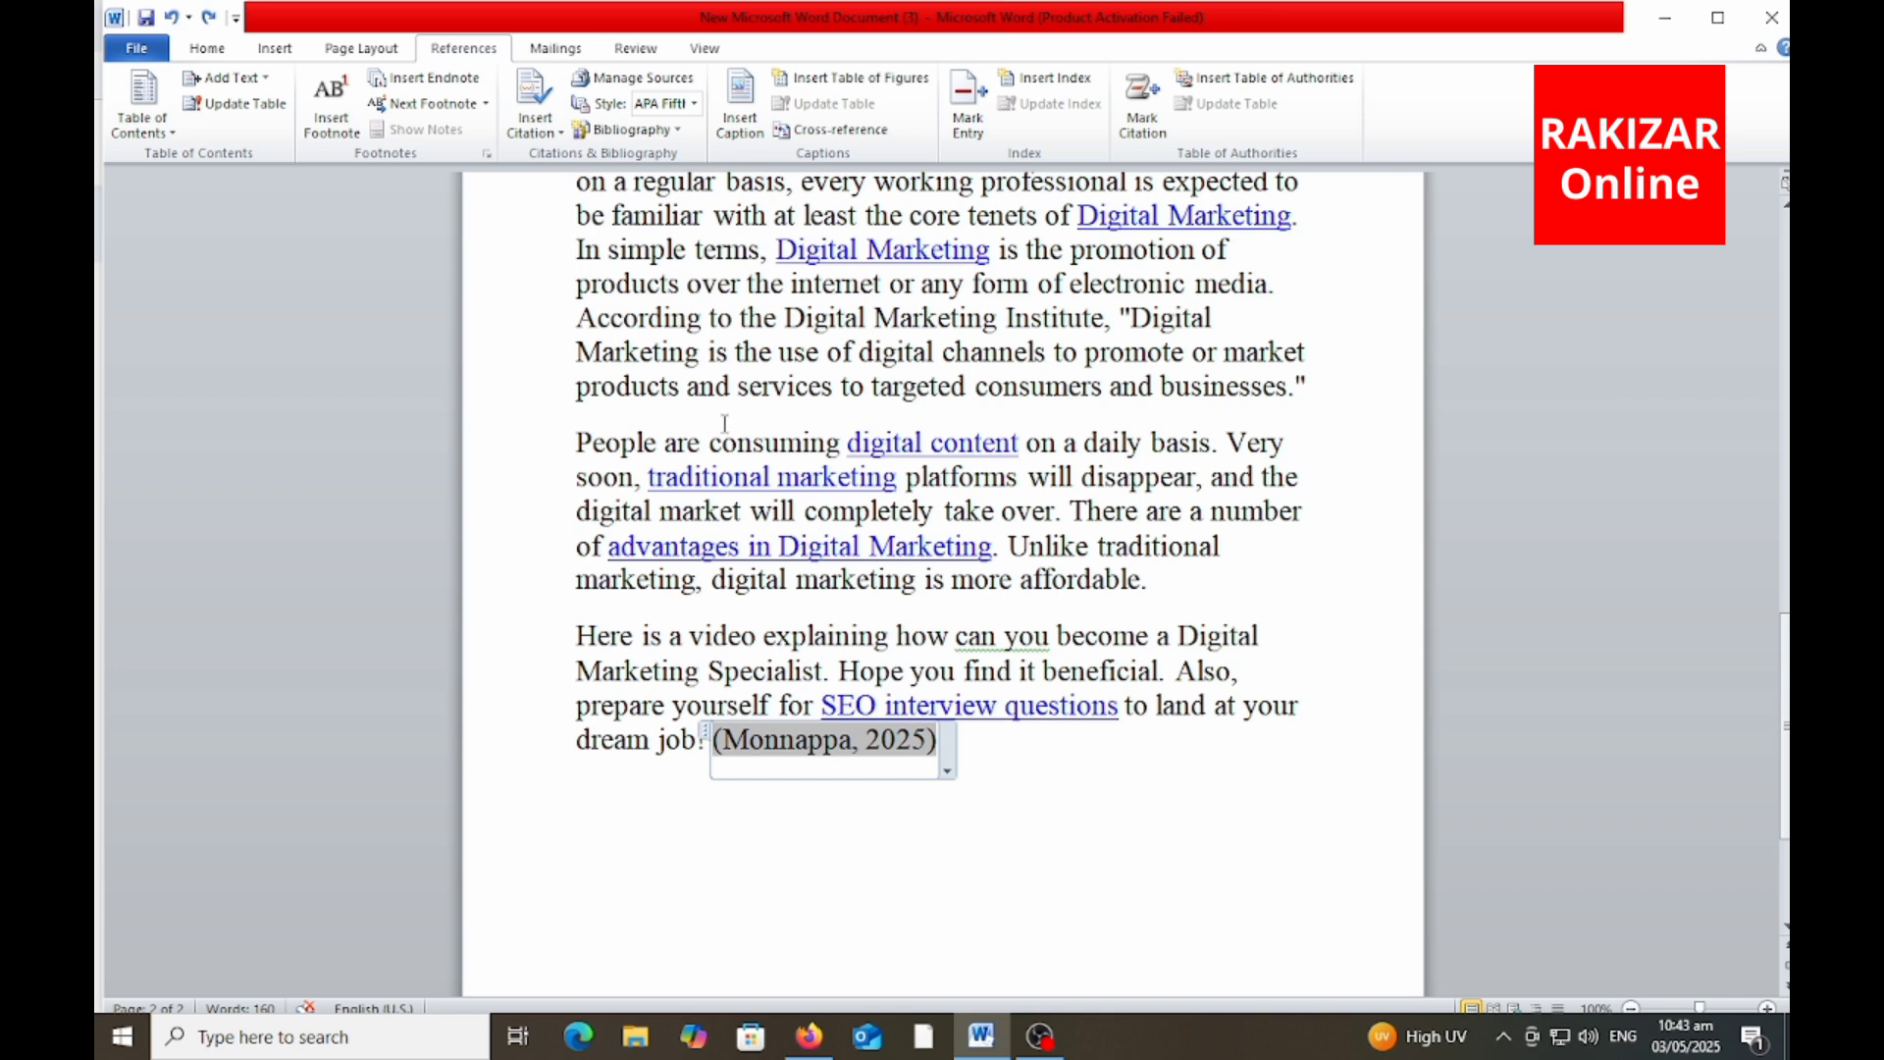
left_click(695, 104)
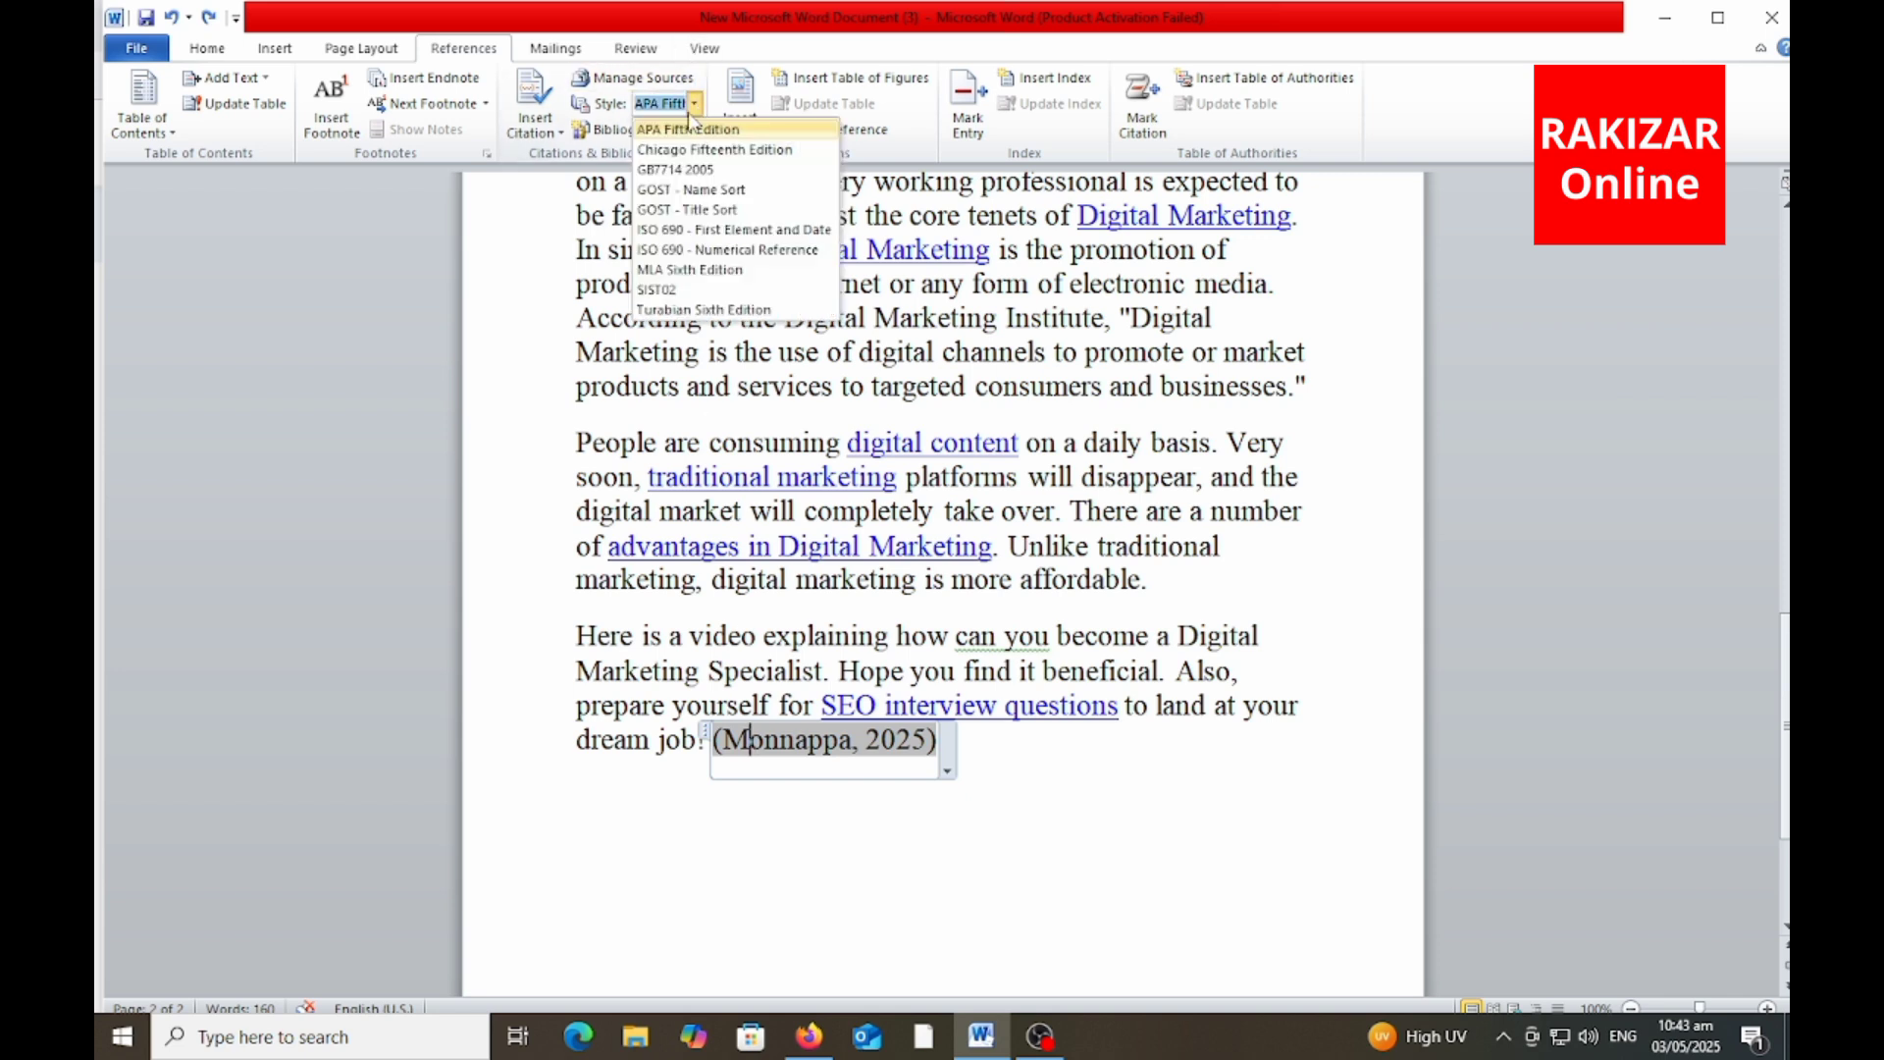
left_click(685, 153)
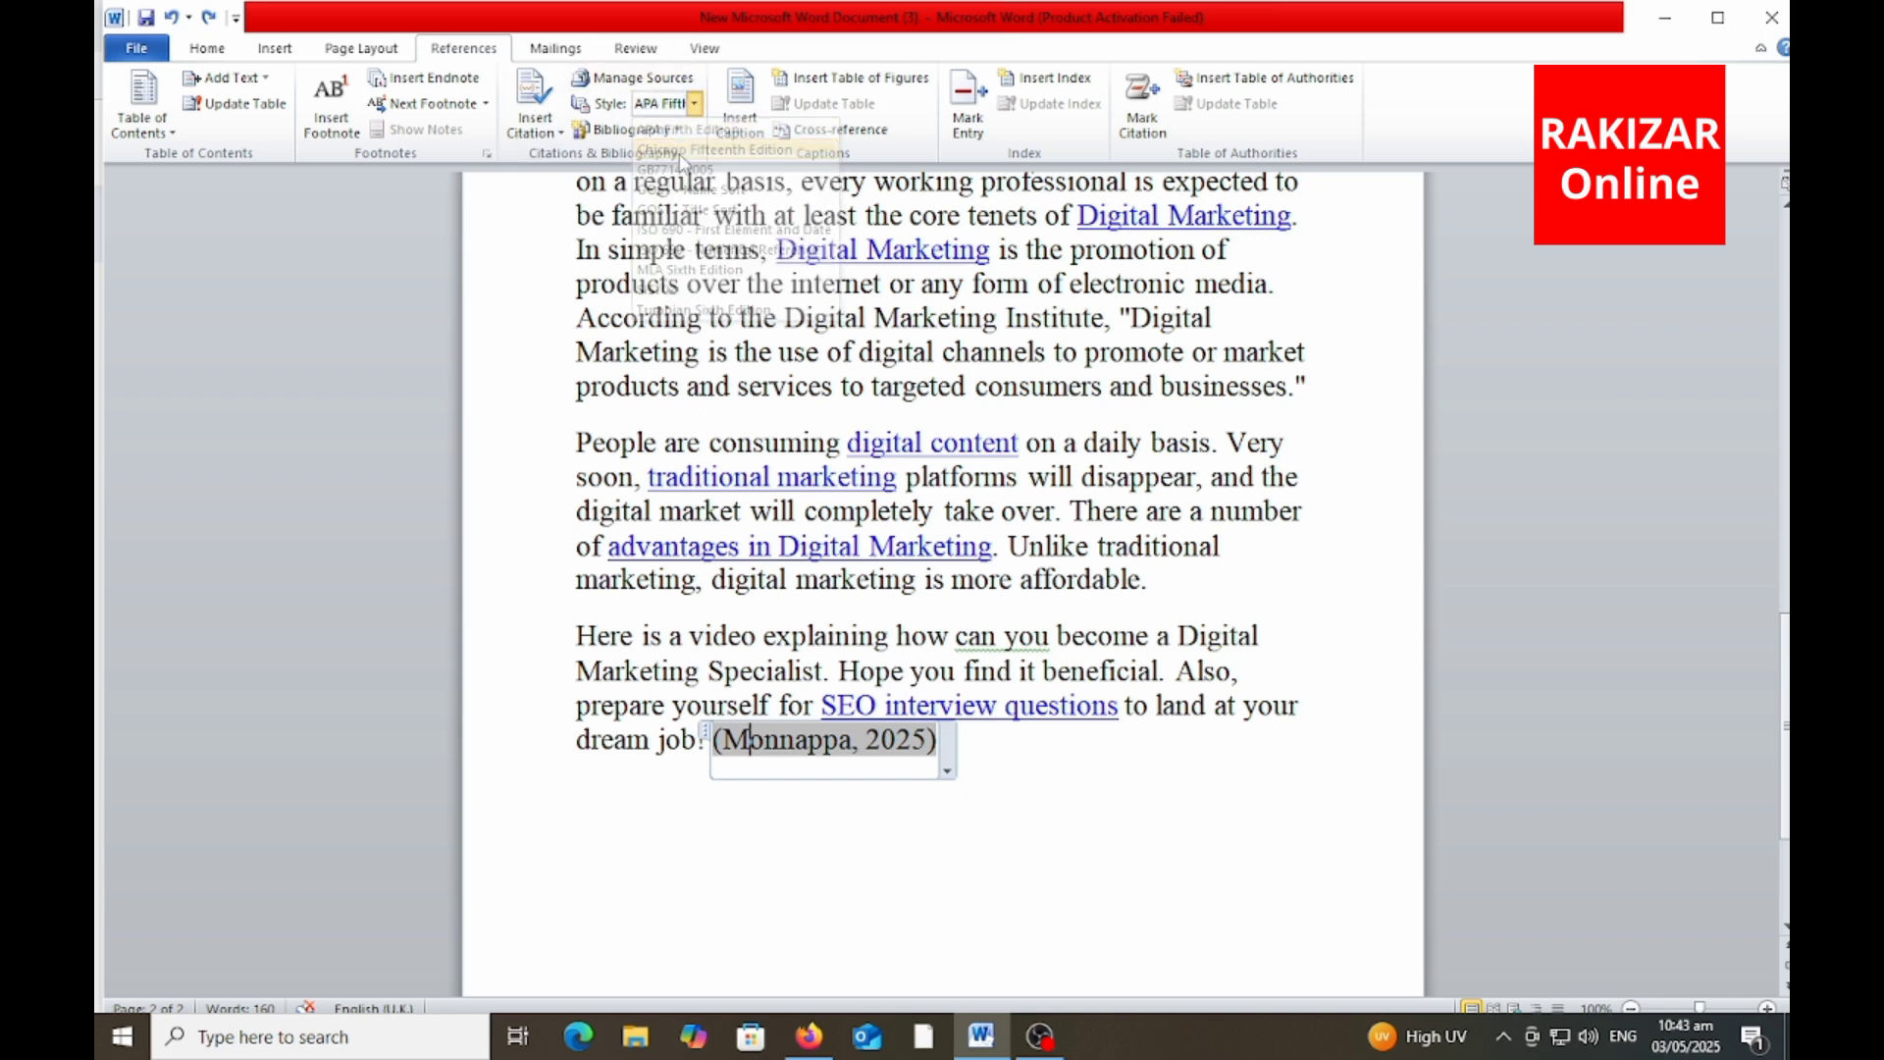
left_click(830, 813)
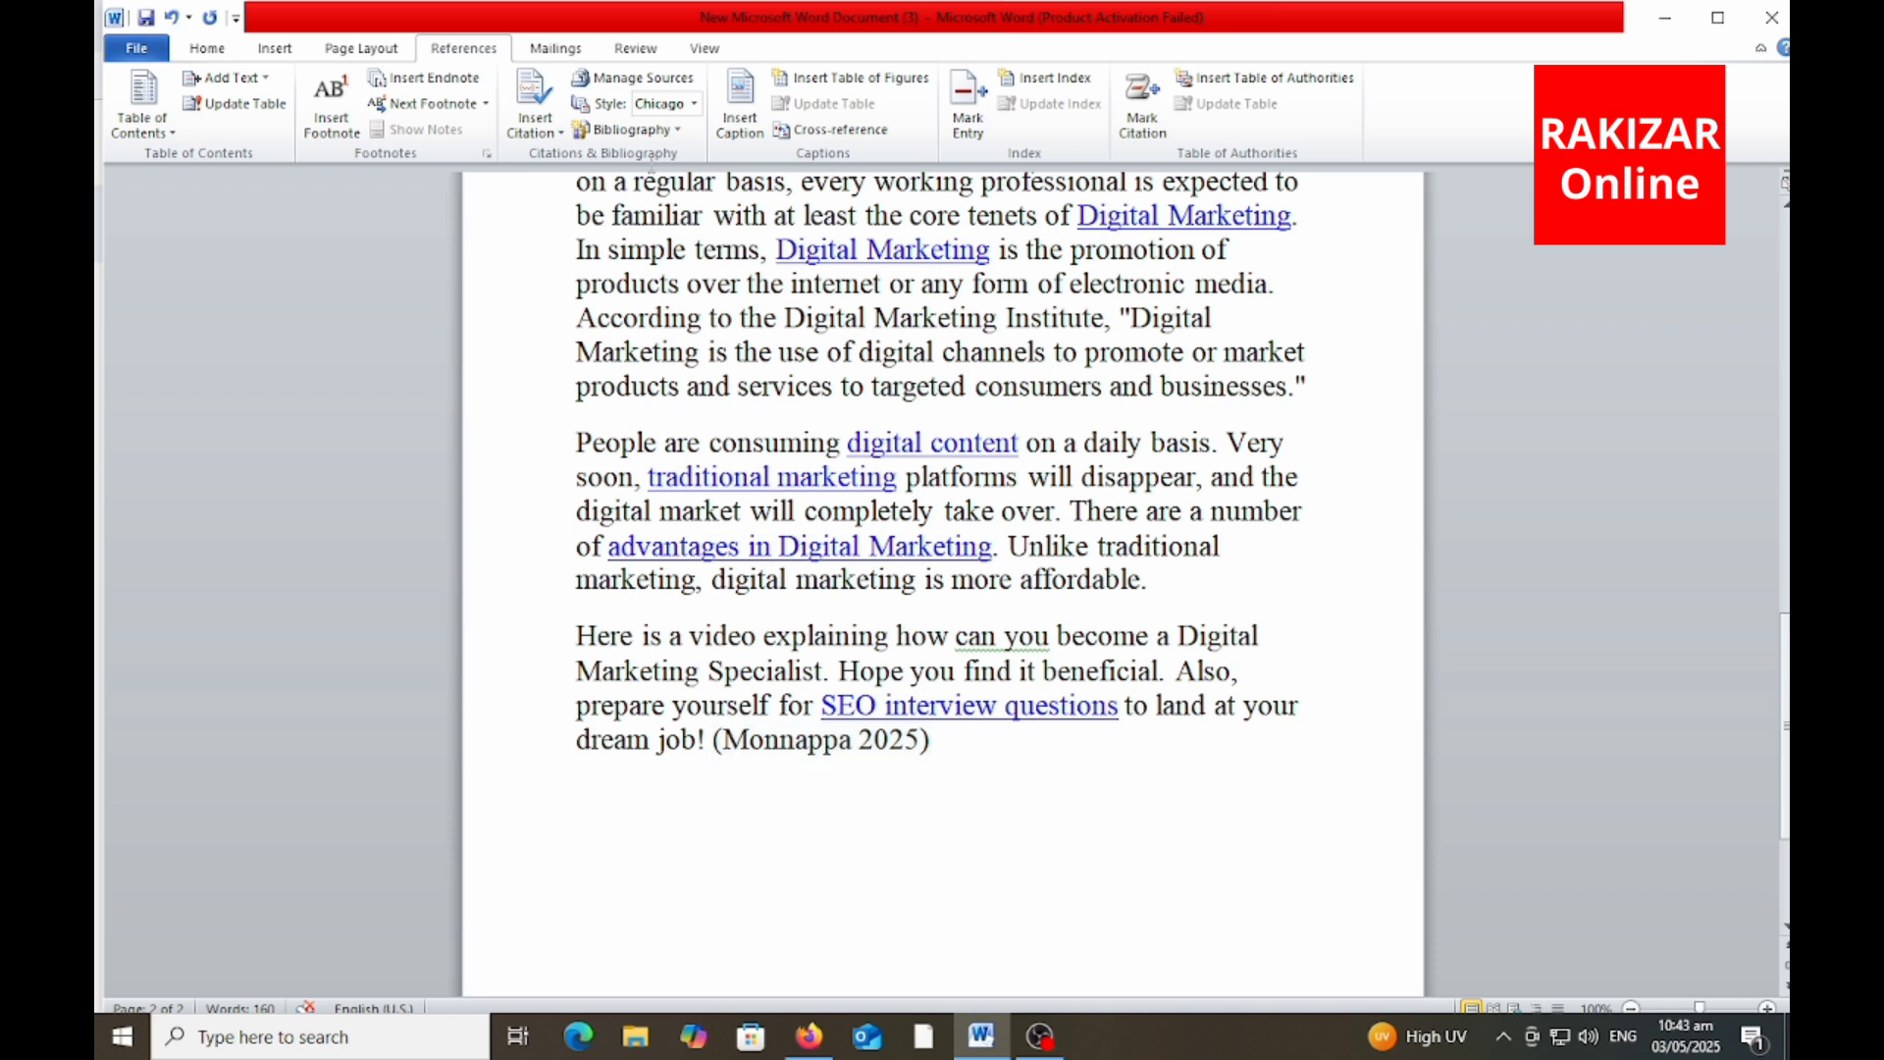
- Place the cursor after the citation and set the citation style to GOST - Name Sort
left_click(972, 747)
left_click(693, 103)
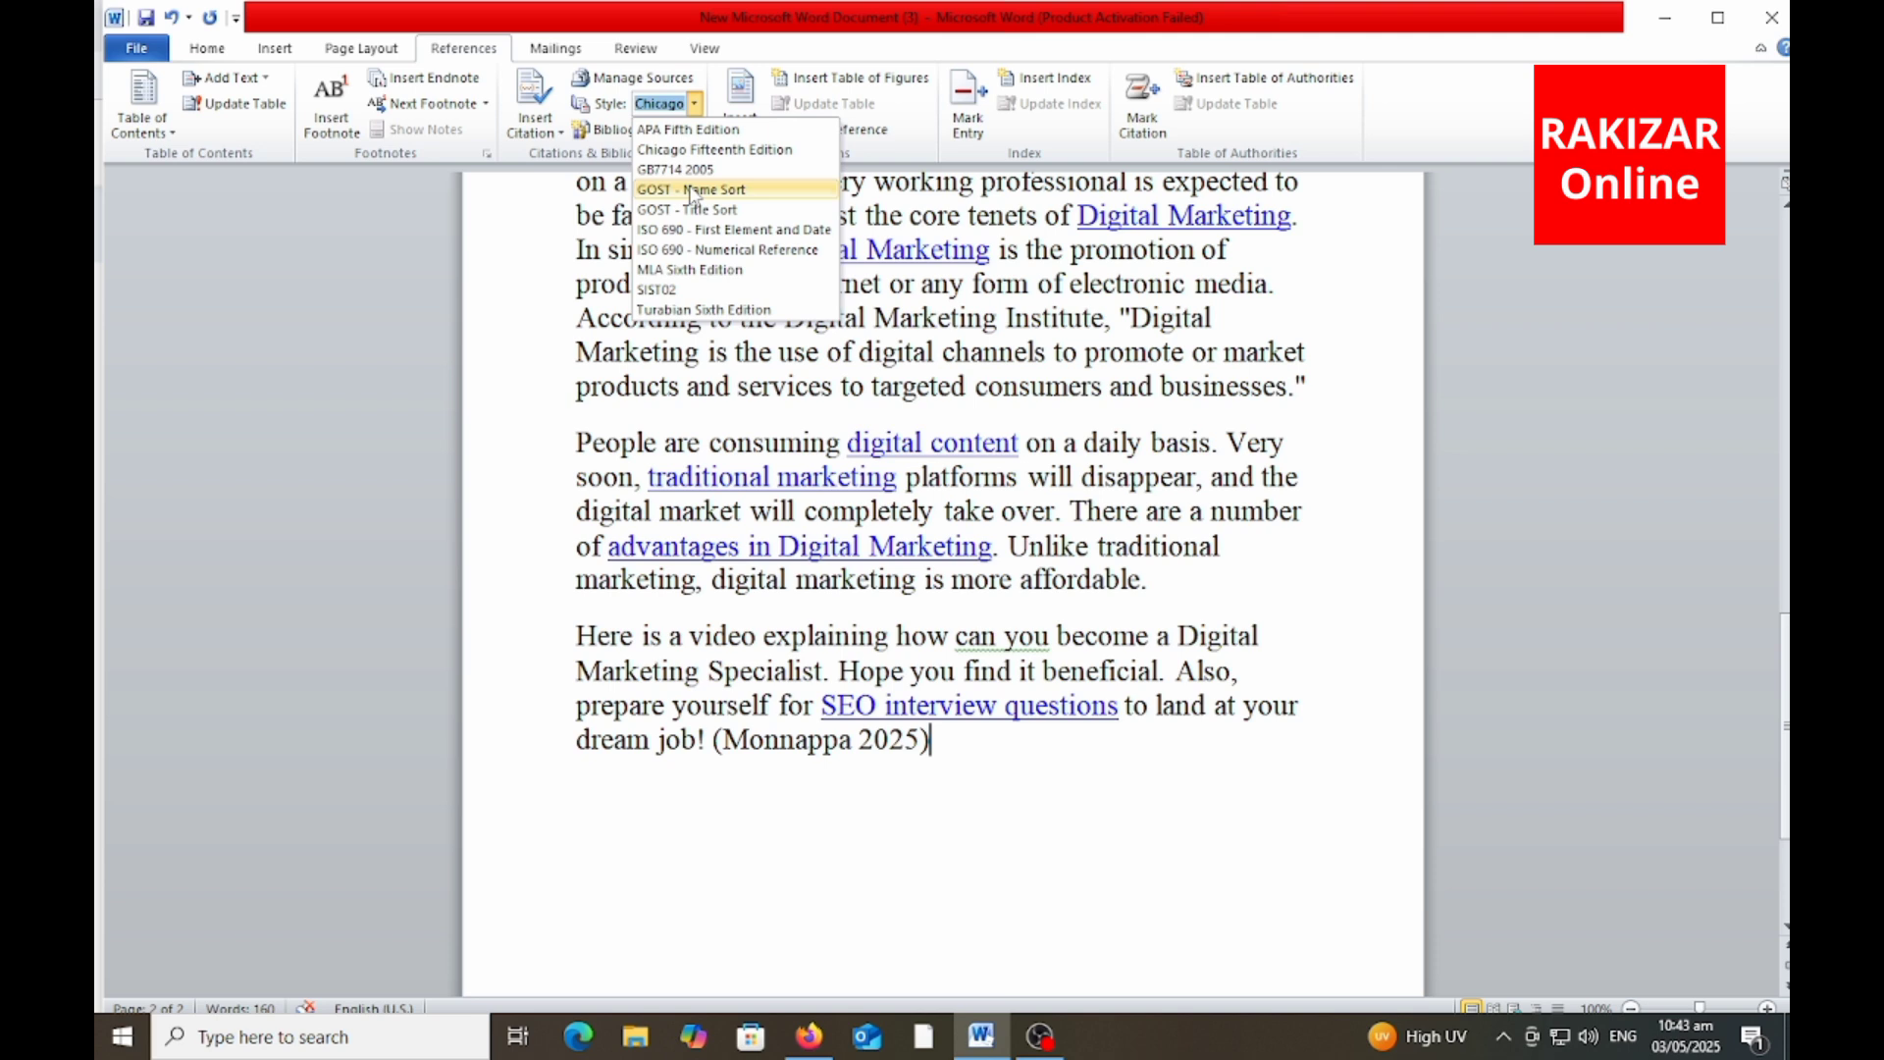
left_click(695, 193)
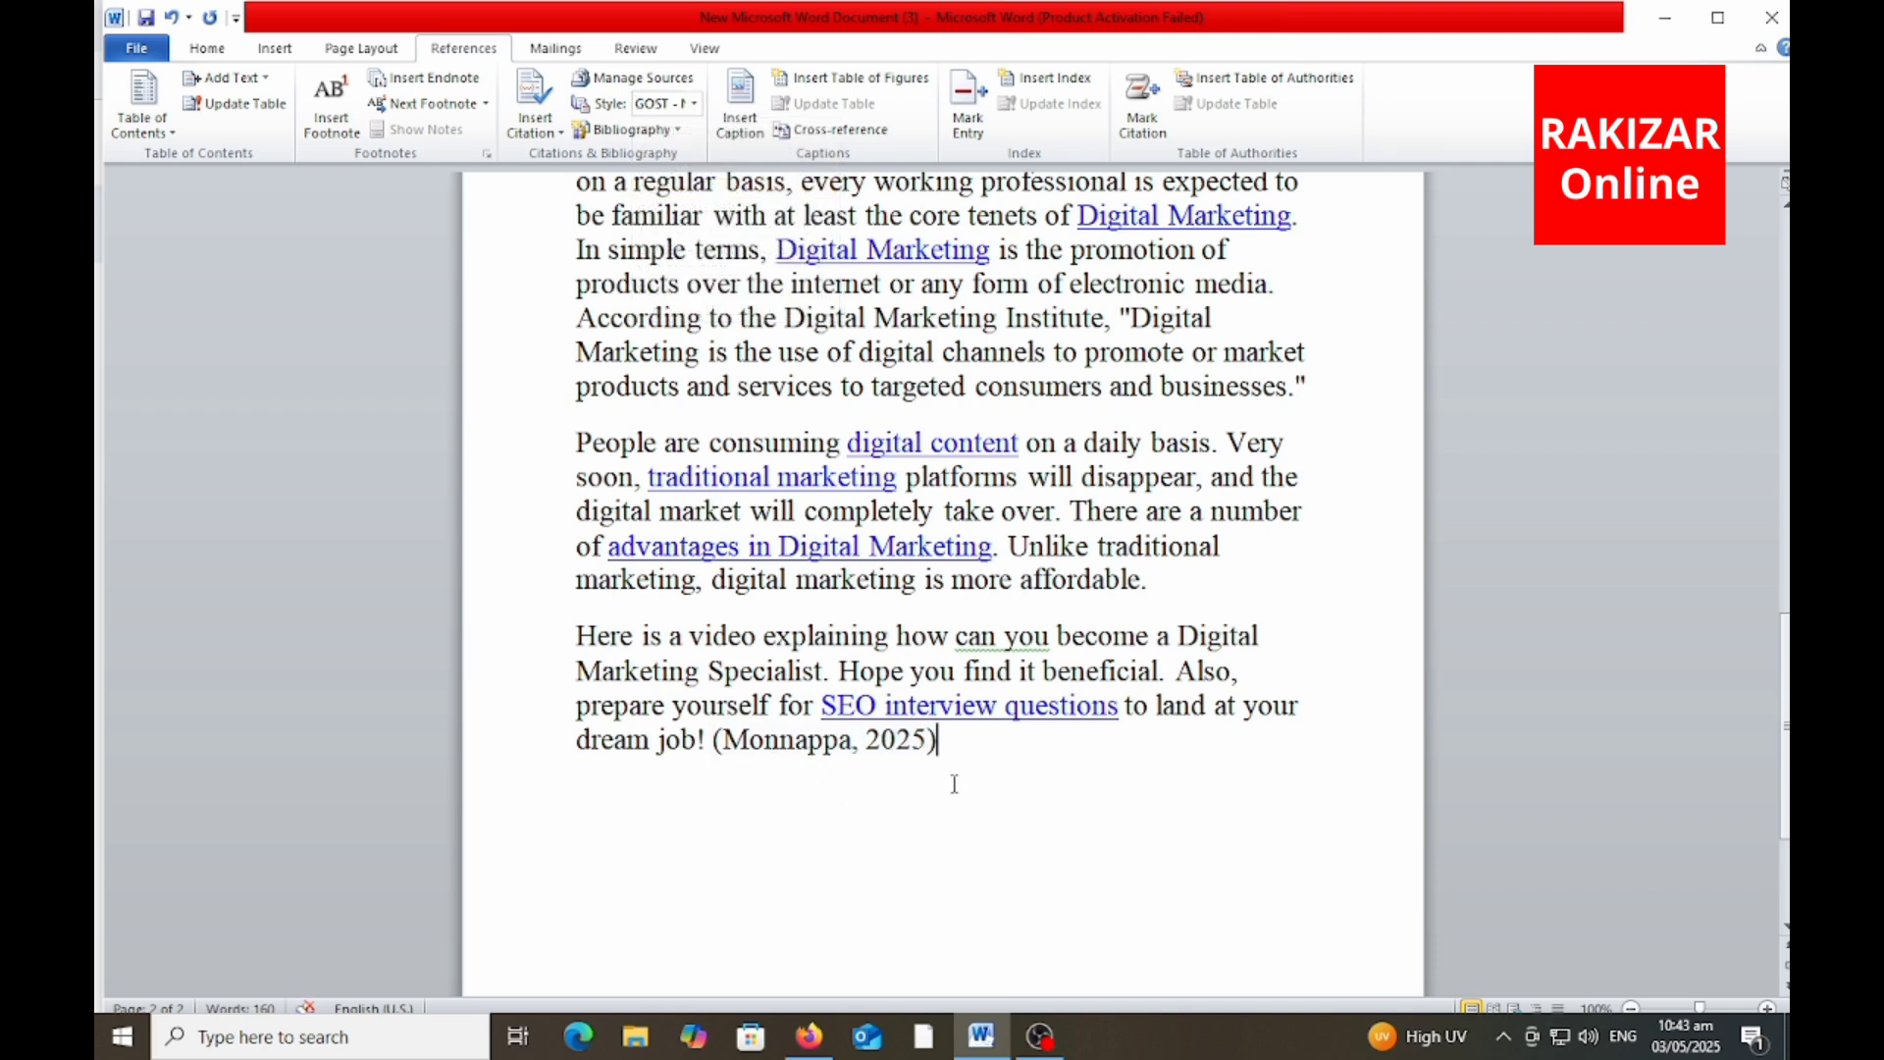
- Box the citation style setting on the whiteboard, and close the whiteboard
key("alt+w")
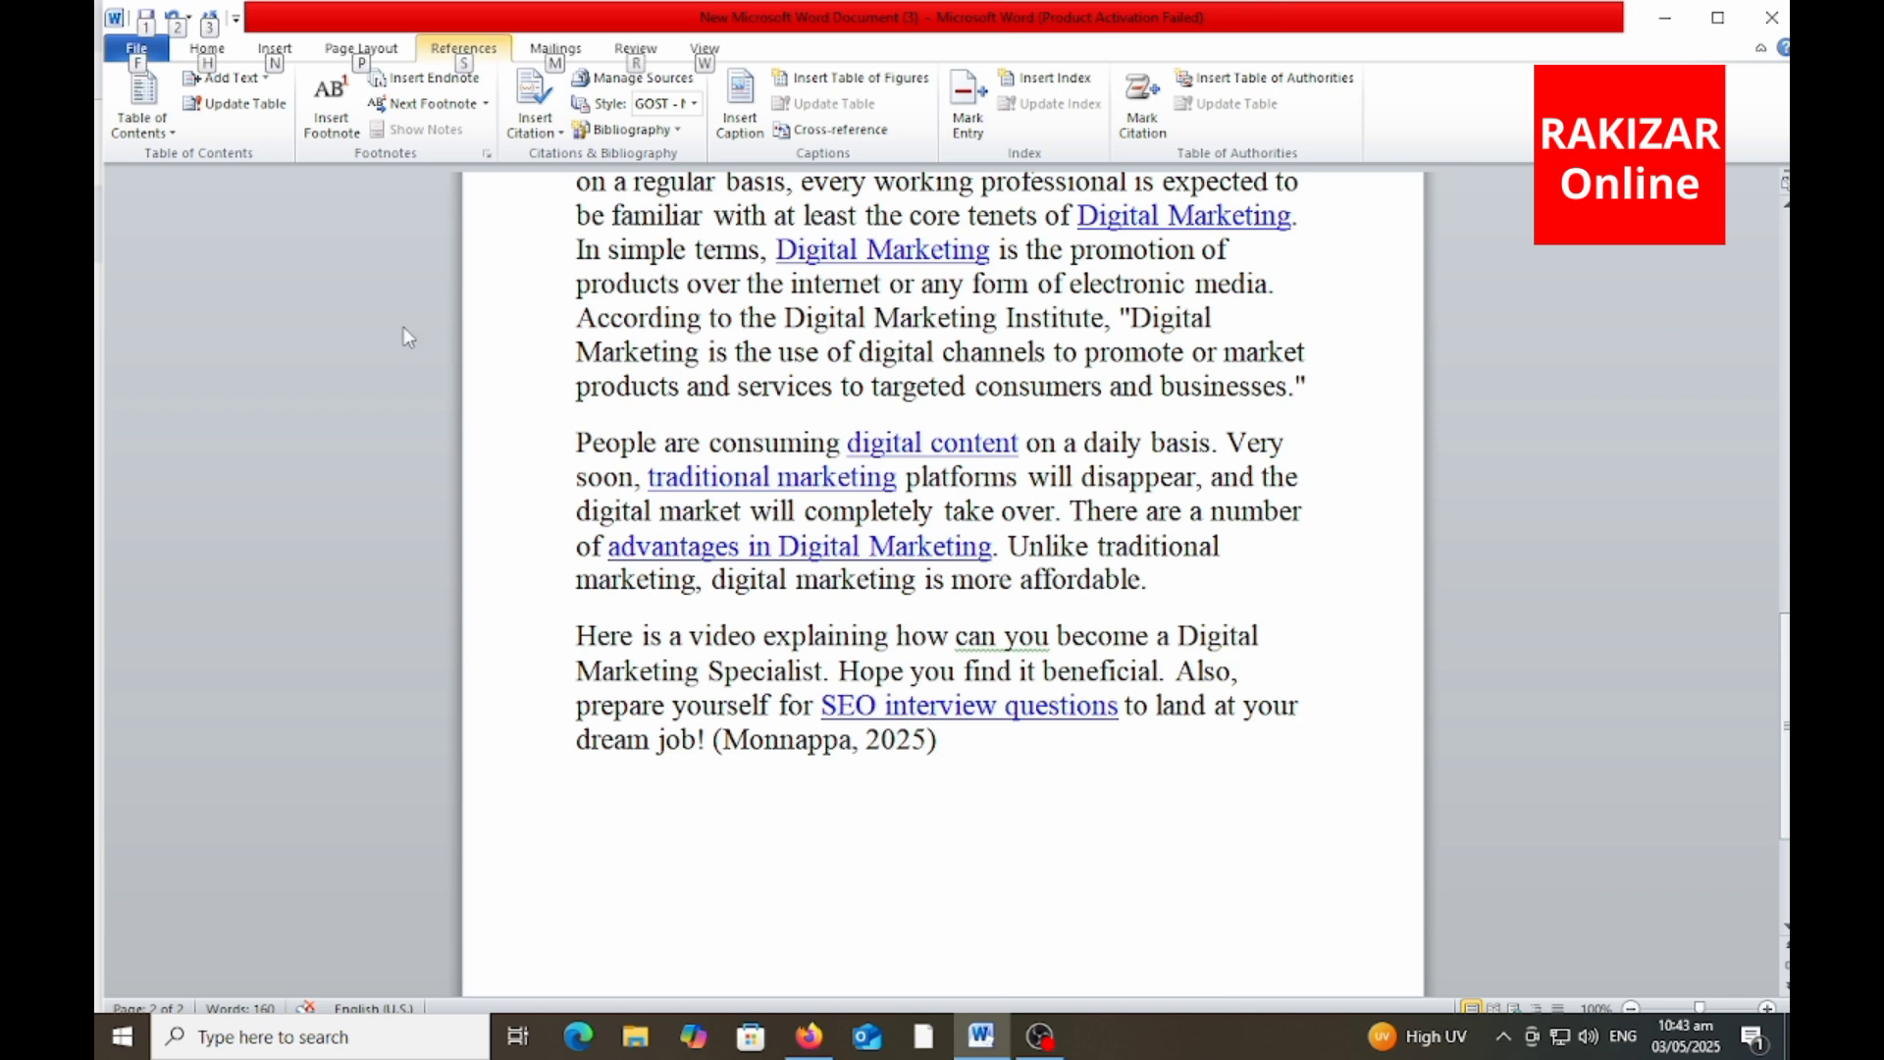
mouse_move(552, 81)
left_mouse_down()
mouse_move(624, 132)
mouse_move(714, 123)
mouse_move(538, 86)
left_mouse_up()
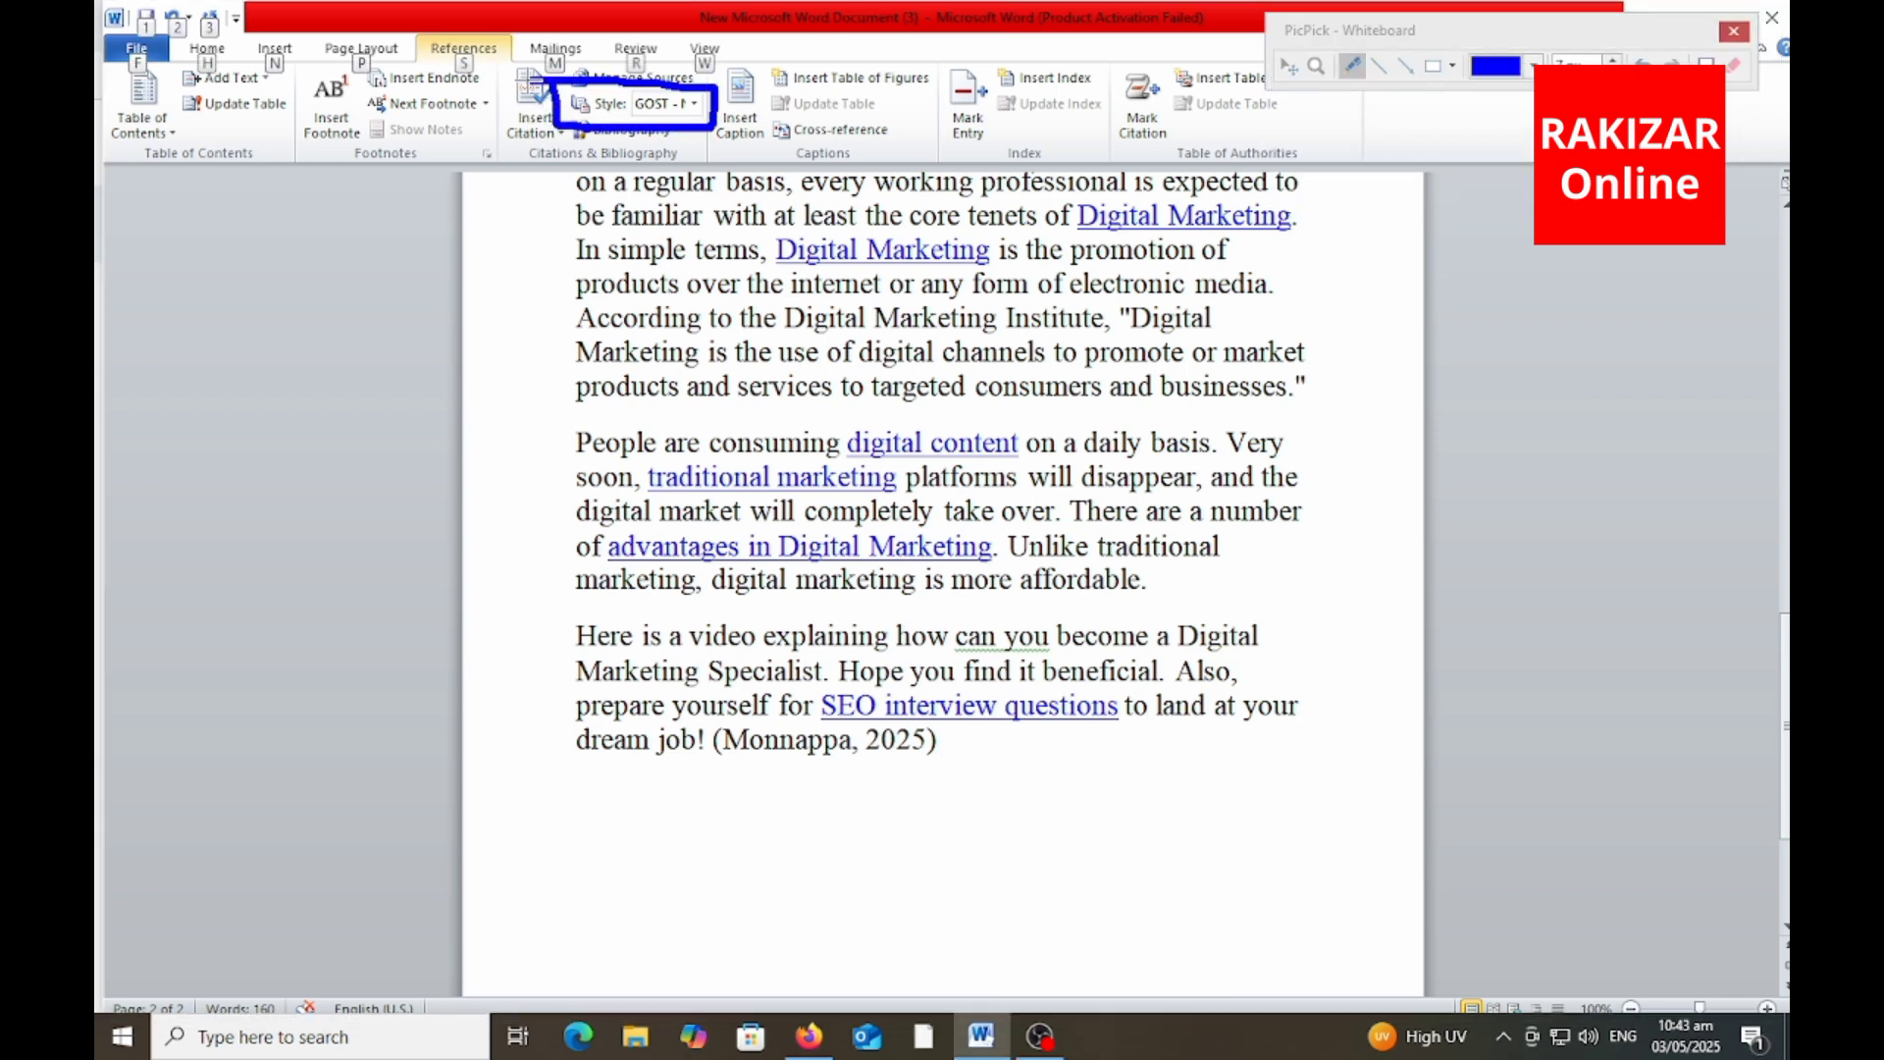
key("Escape")
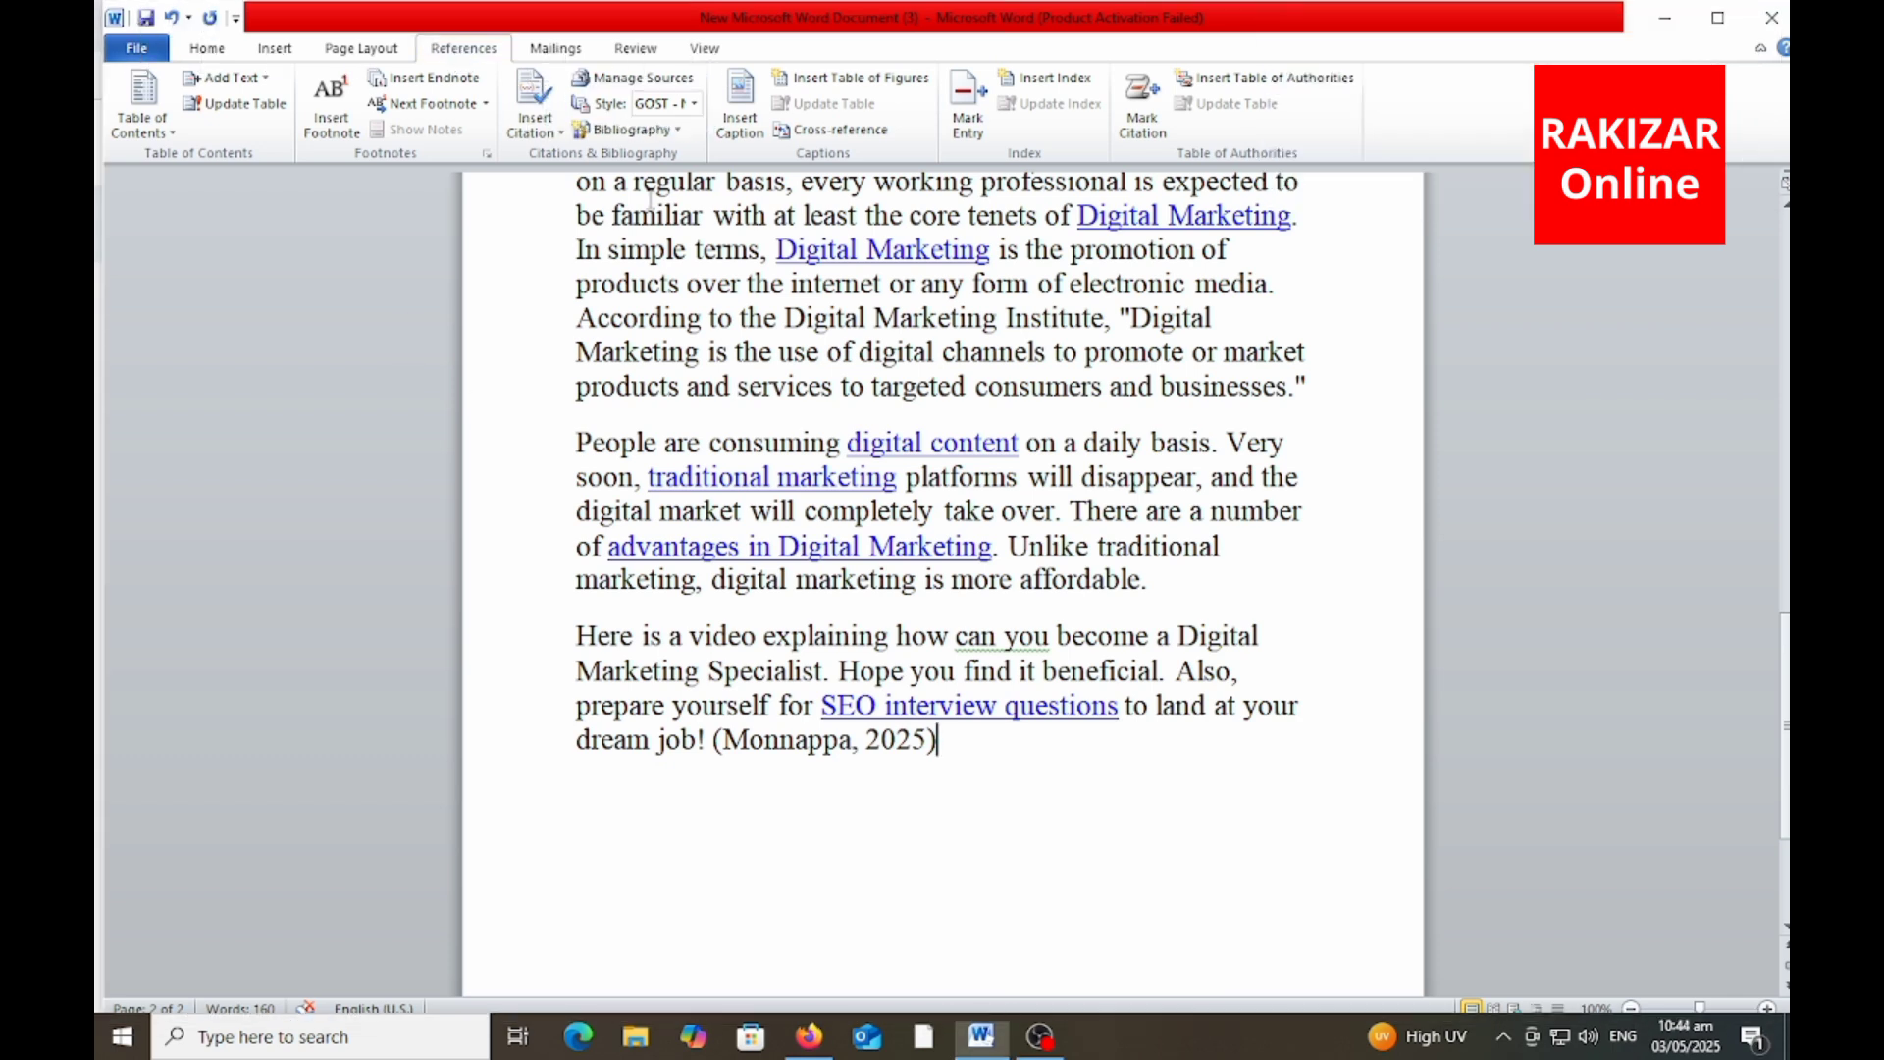
- In the Source Manager, mark the master-list source, the Delete, Edit and New commands and the preview on the whiteboard, and close both
left_click(644, 78)
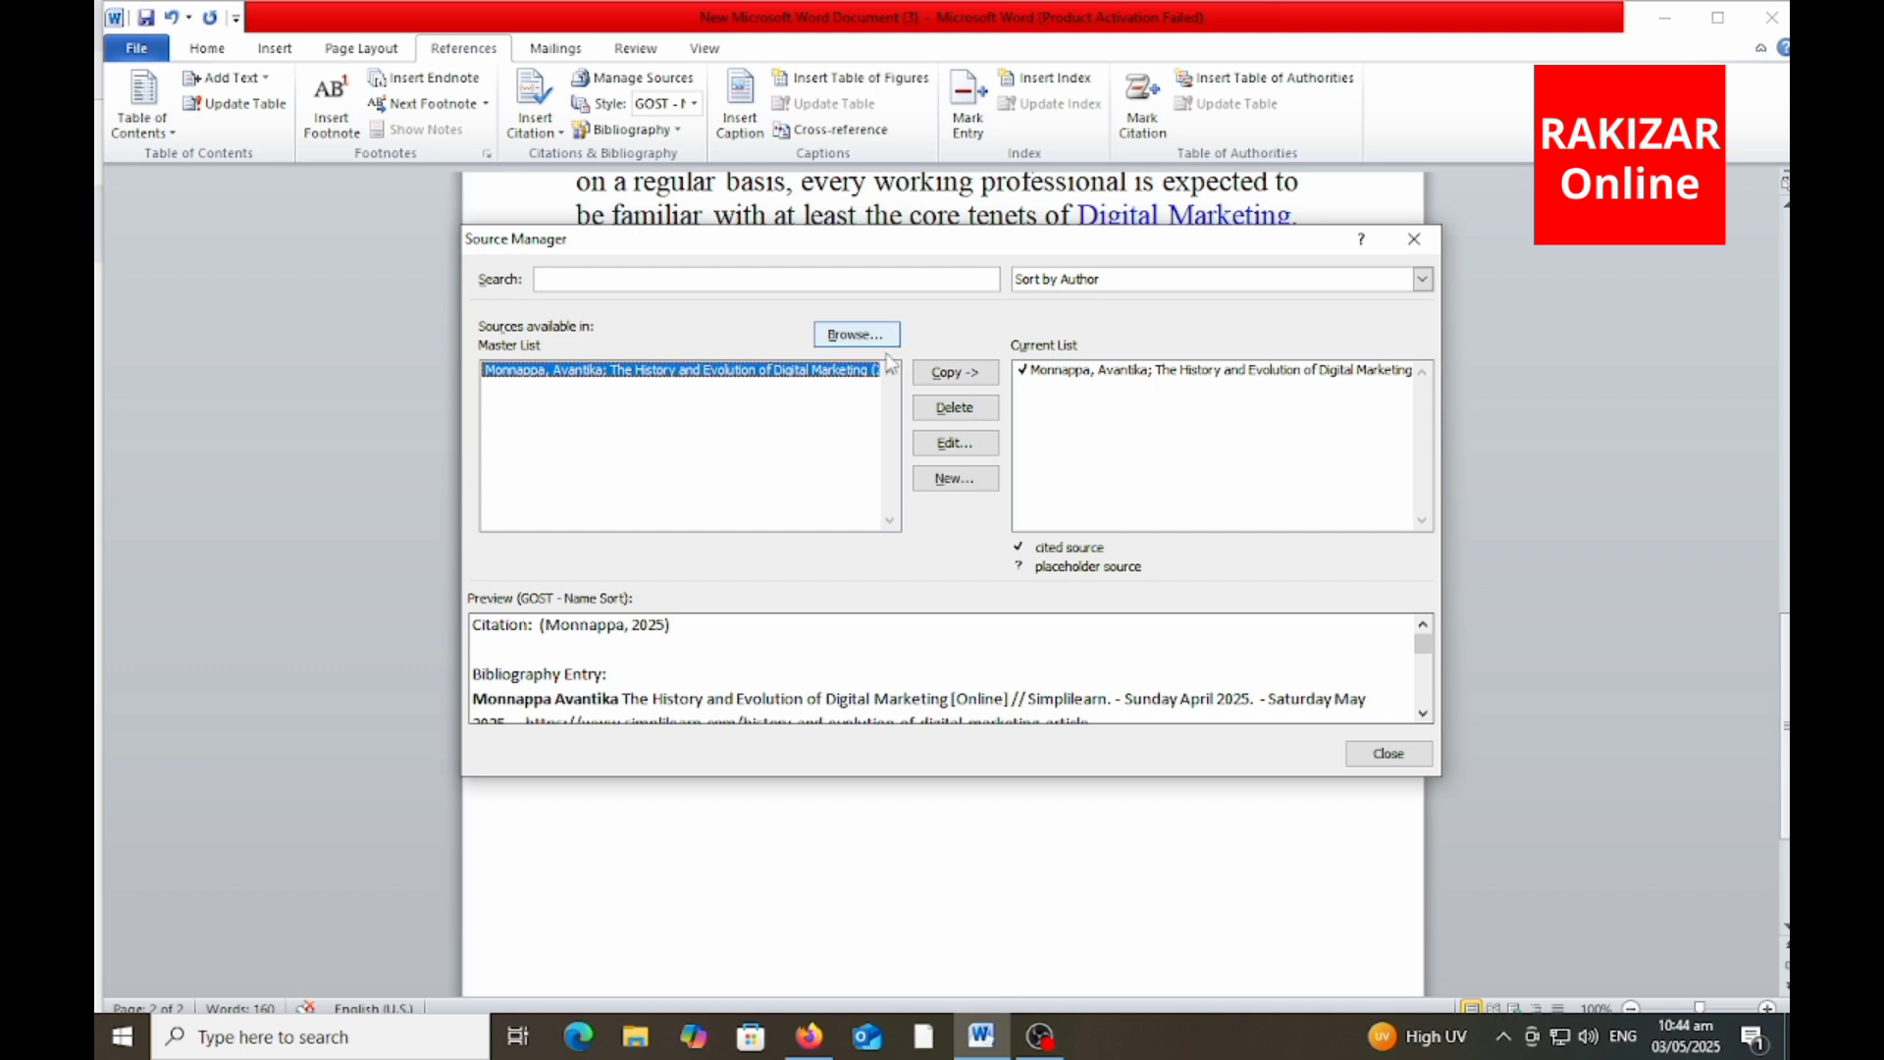
key("ctrl+shift+w")
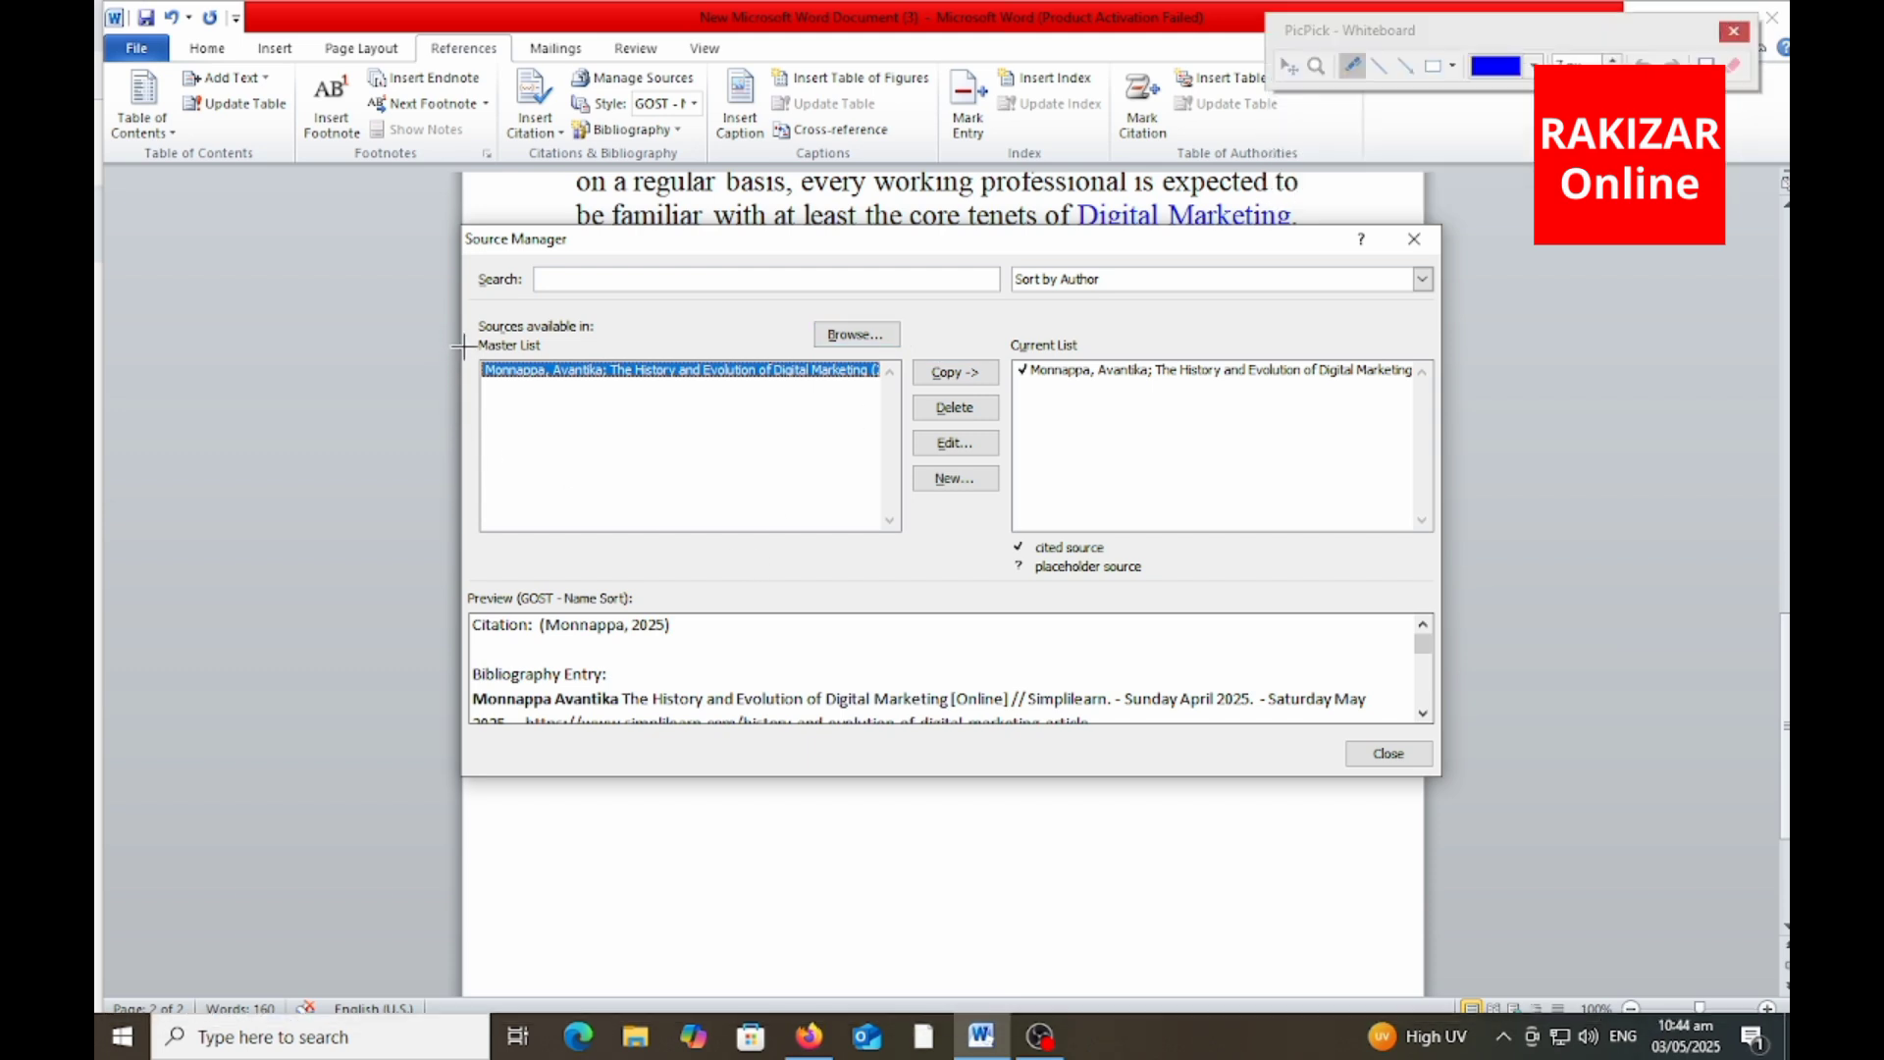
mouse_move(469, 331)
left_mouse_down()
mouse_move(473, 398)
mouse_move(891, 395)
mouse_move(782, 328)
mouse_move(409, 314)
left_mouse_up()
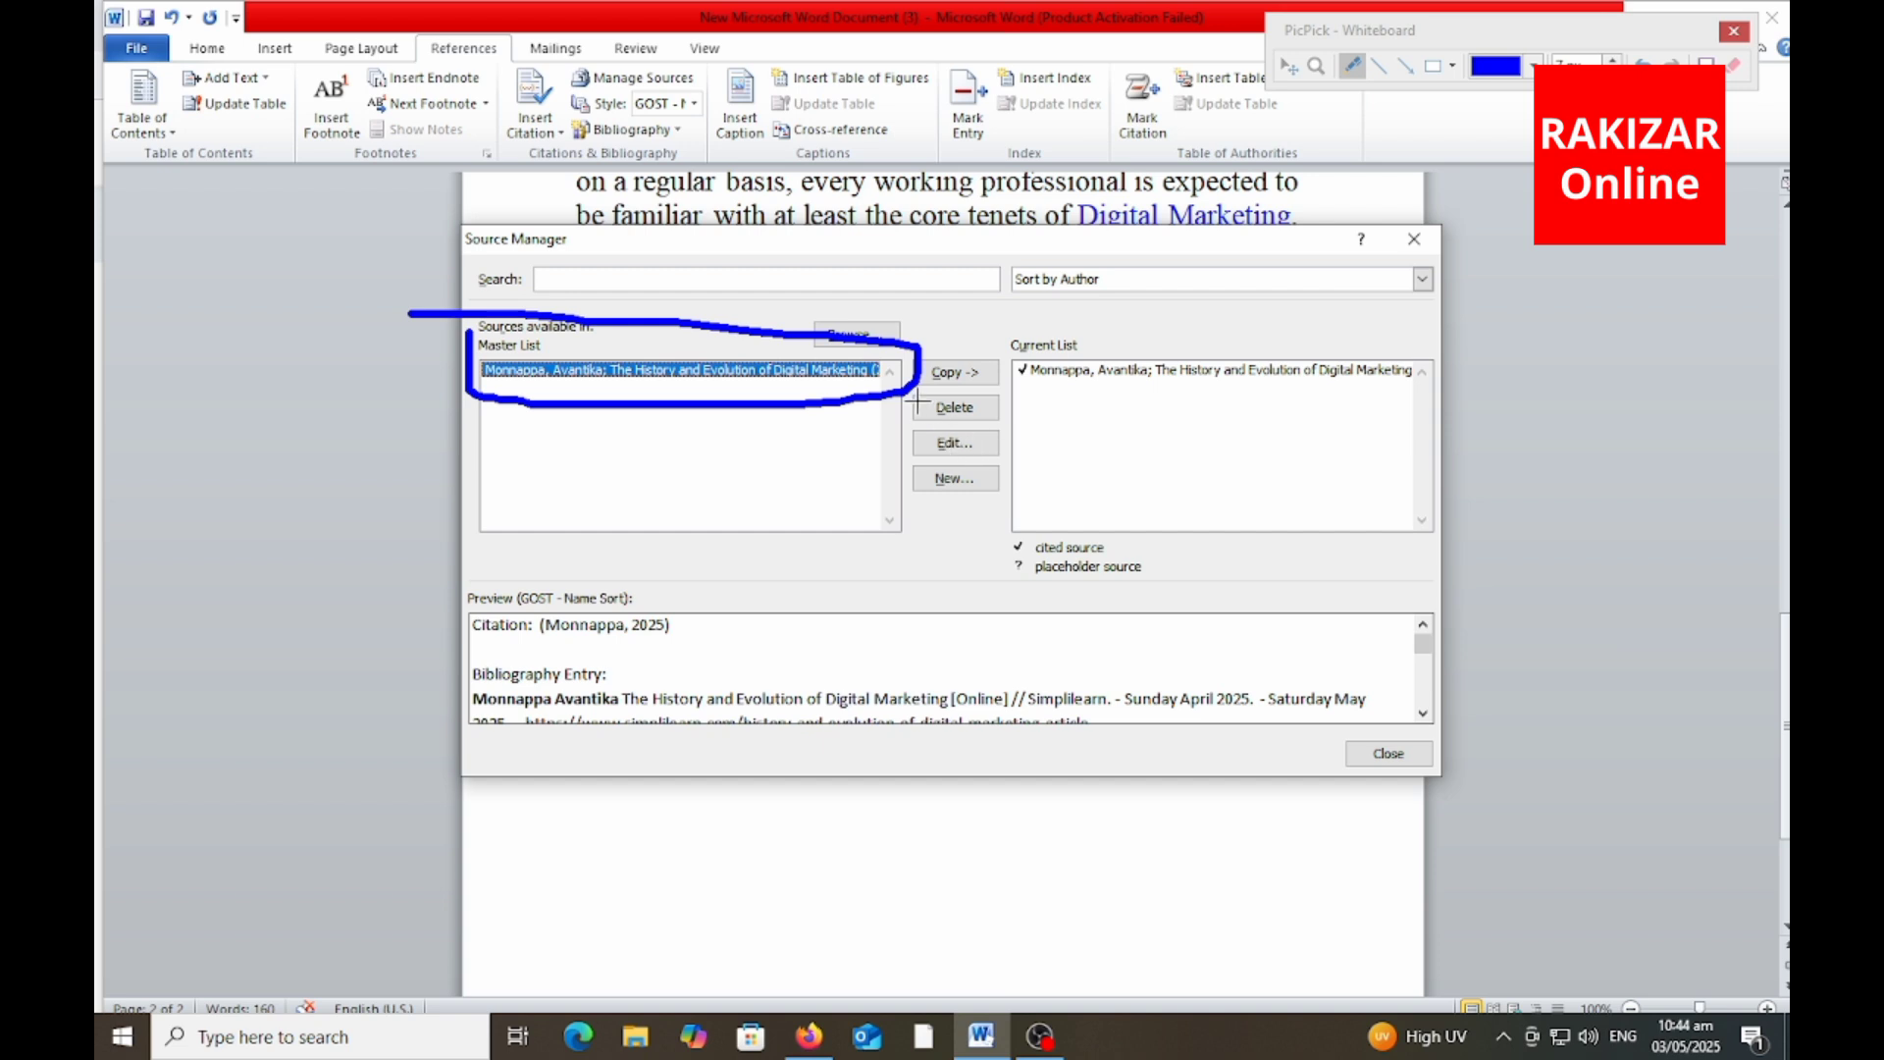
mouse_move(917, 400)
left_mouse_down()
mouse_move(908, 432)
mouse_move(1046, 429)
mouse_move(903, 397)
mouse_move(940, 464)
mouse_move(996, 430)
mouse_move(895, 432)
mouse_move(904, 503)
mouse_move(1055, 495)
mouse_move(972, 449)
left_mouse_up()
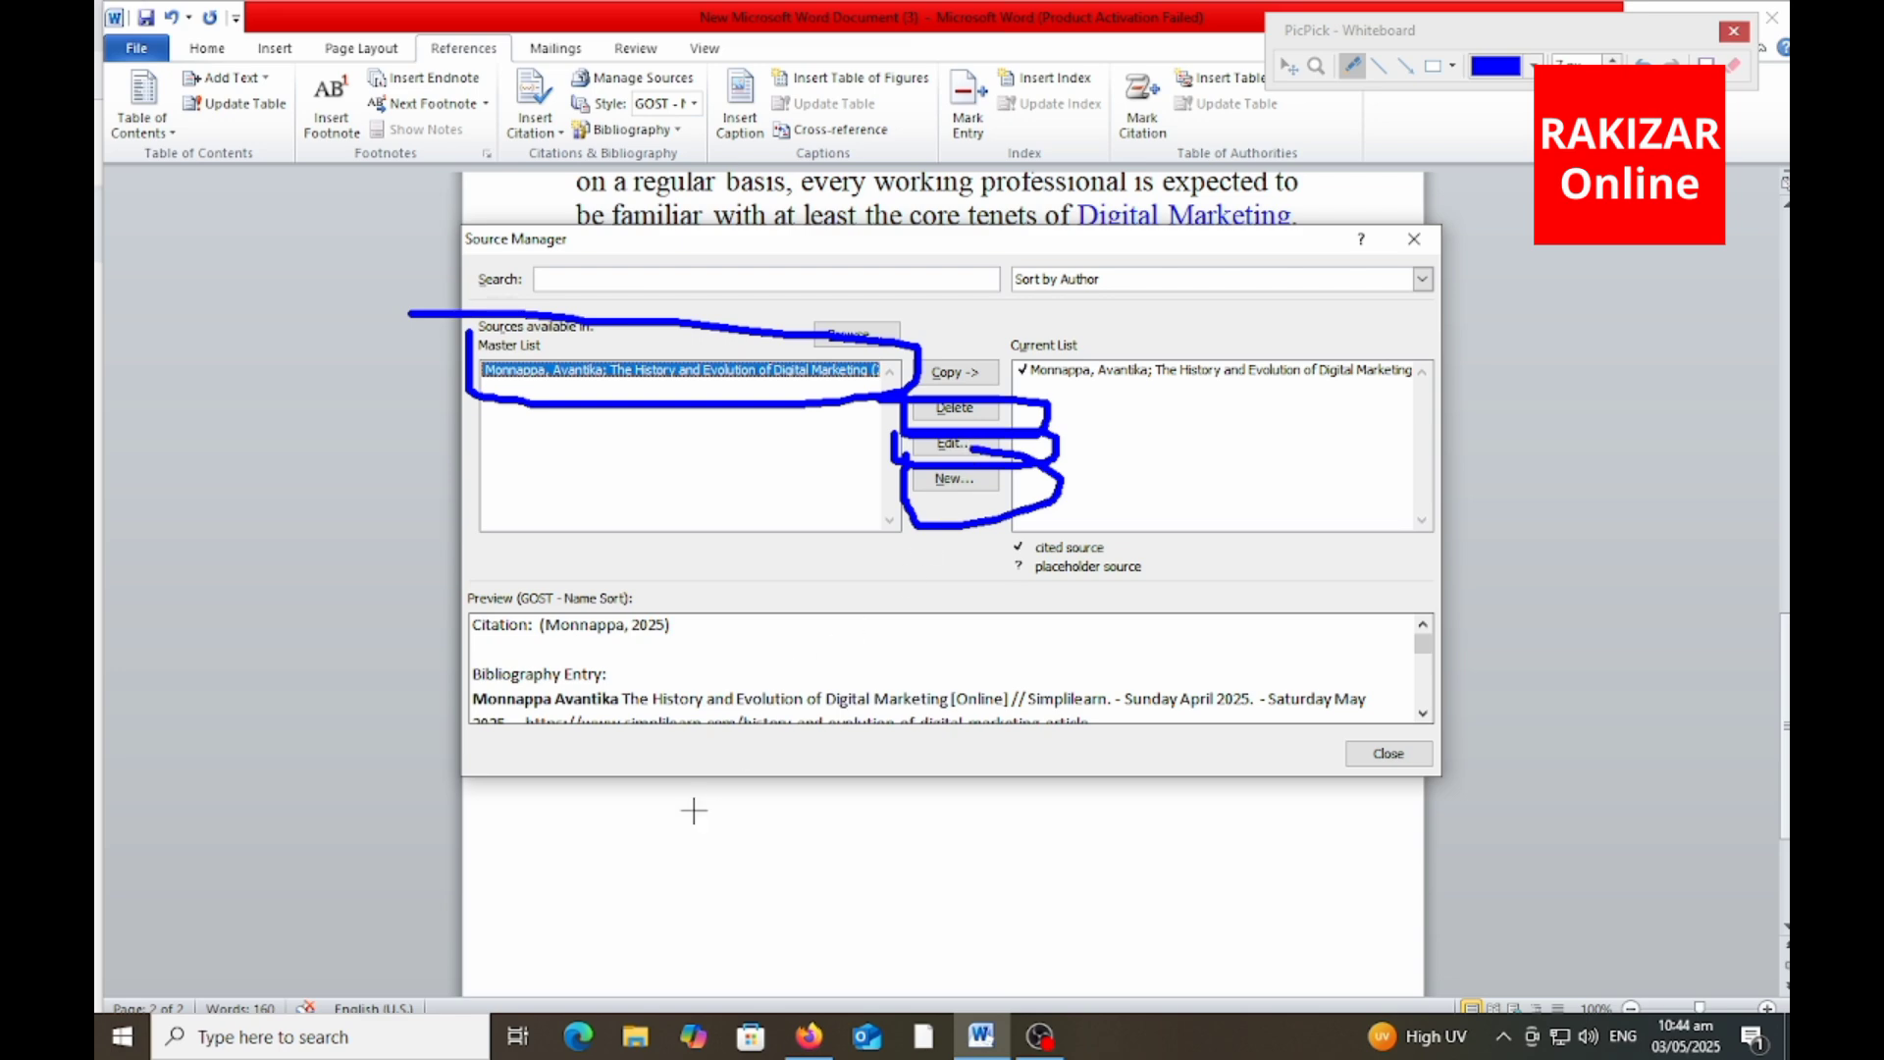
mouse_move(692, 449)
left_mouse_down()
mouse_move(751, 659)
mouse_move(724, 631)
mouse_move(813, 600)
left_mouse_up()
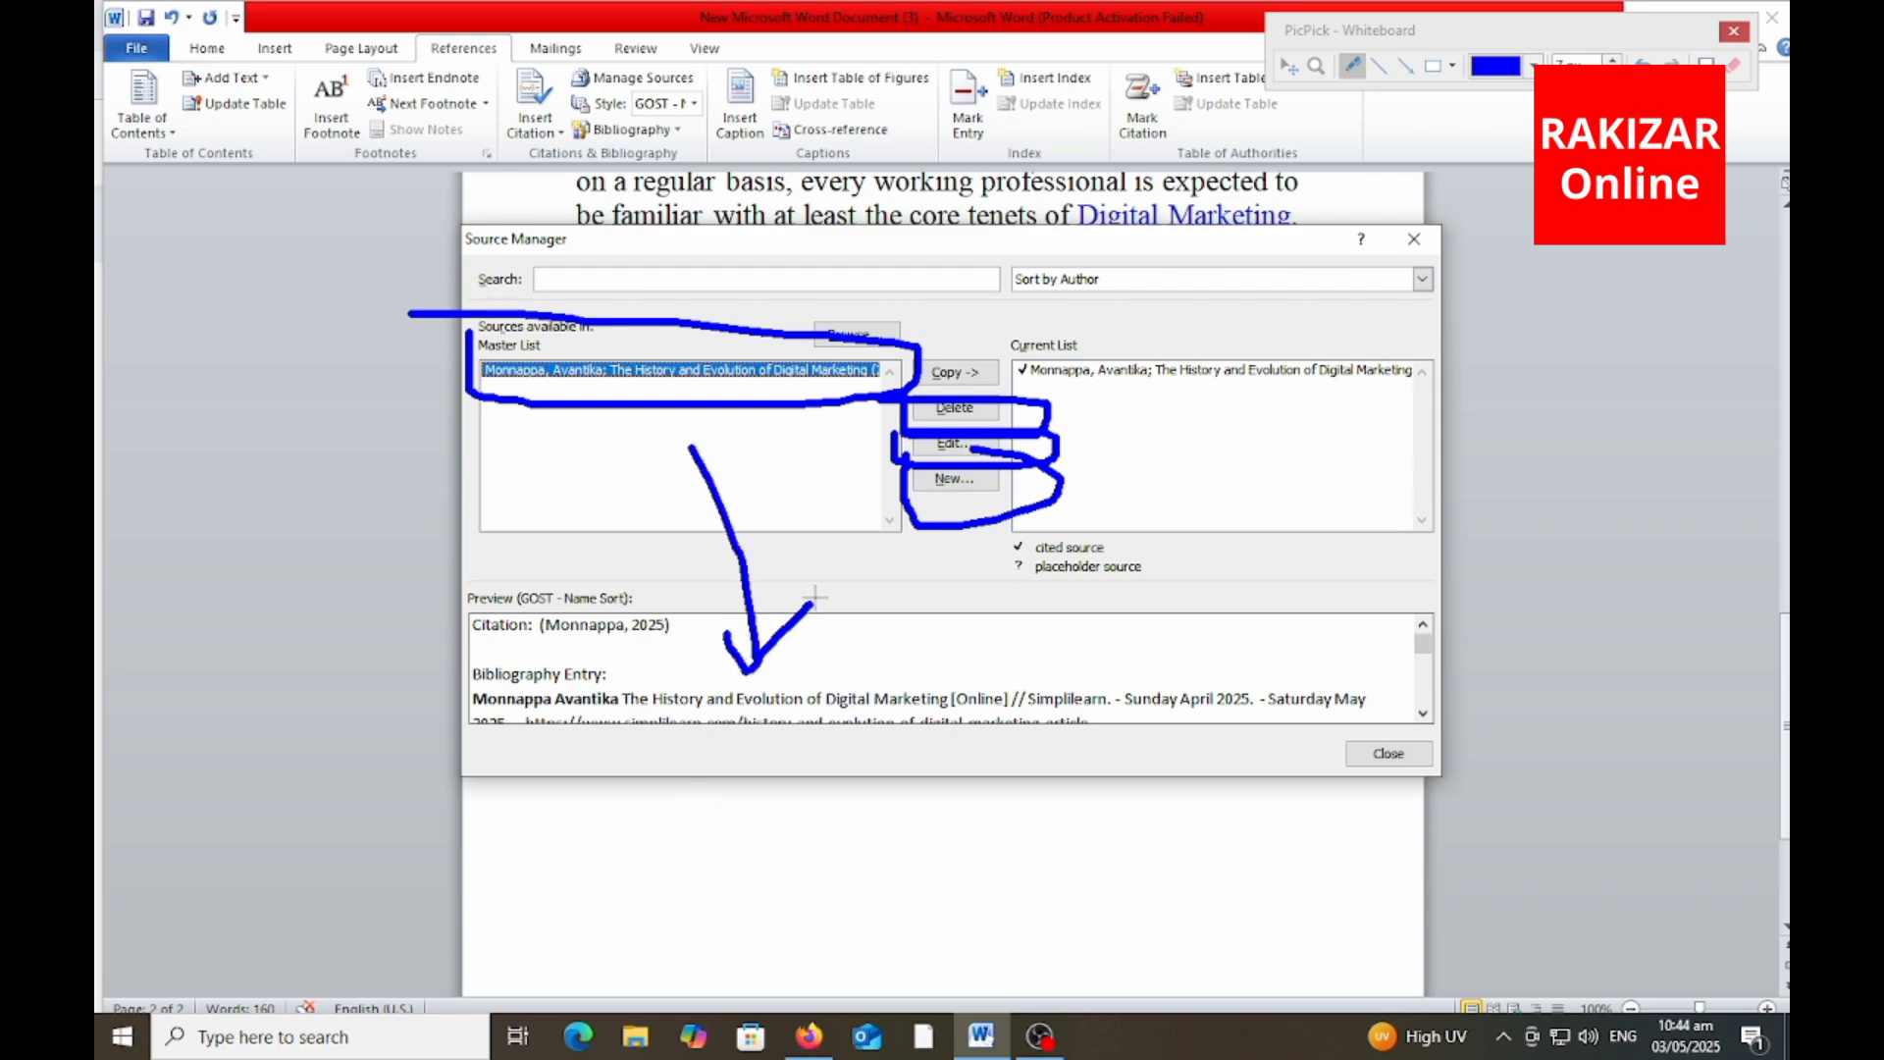
key("Escape")
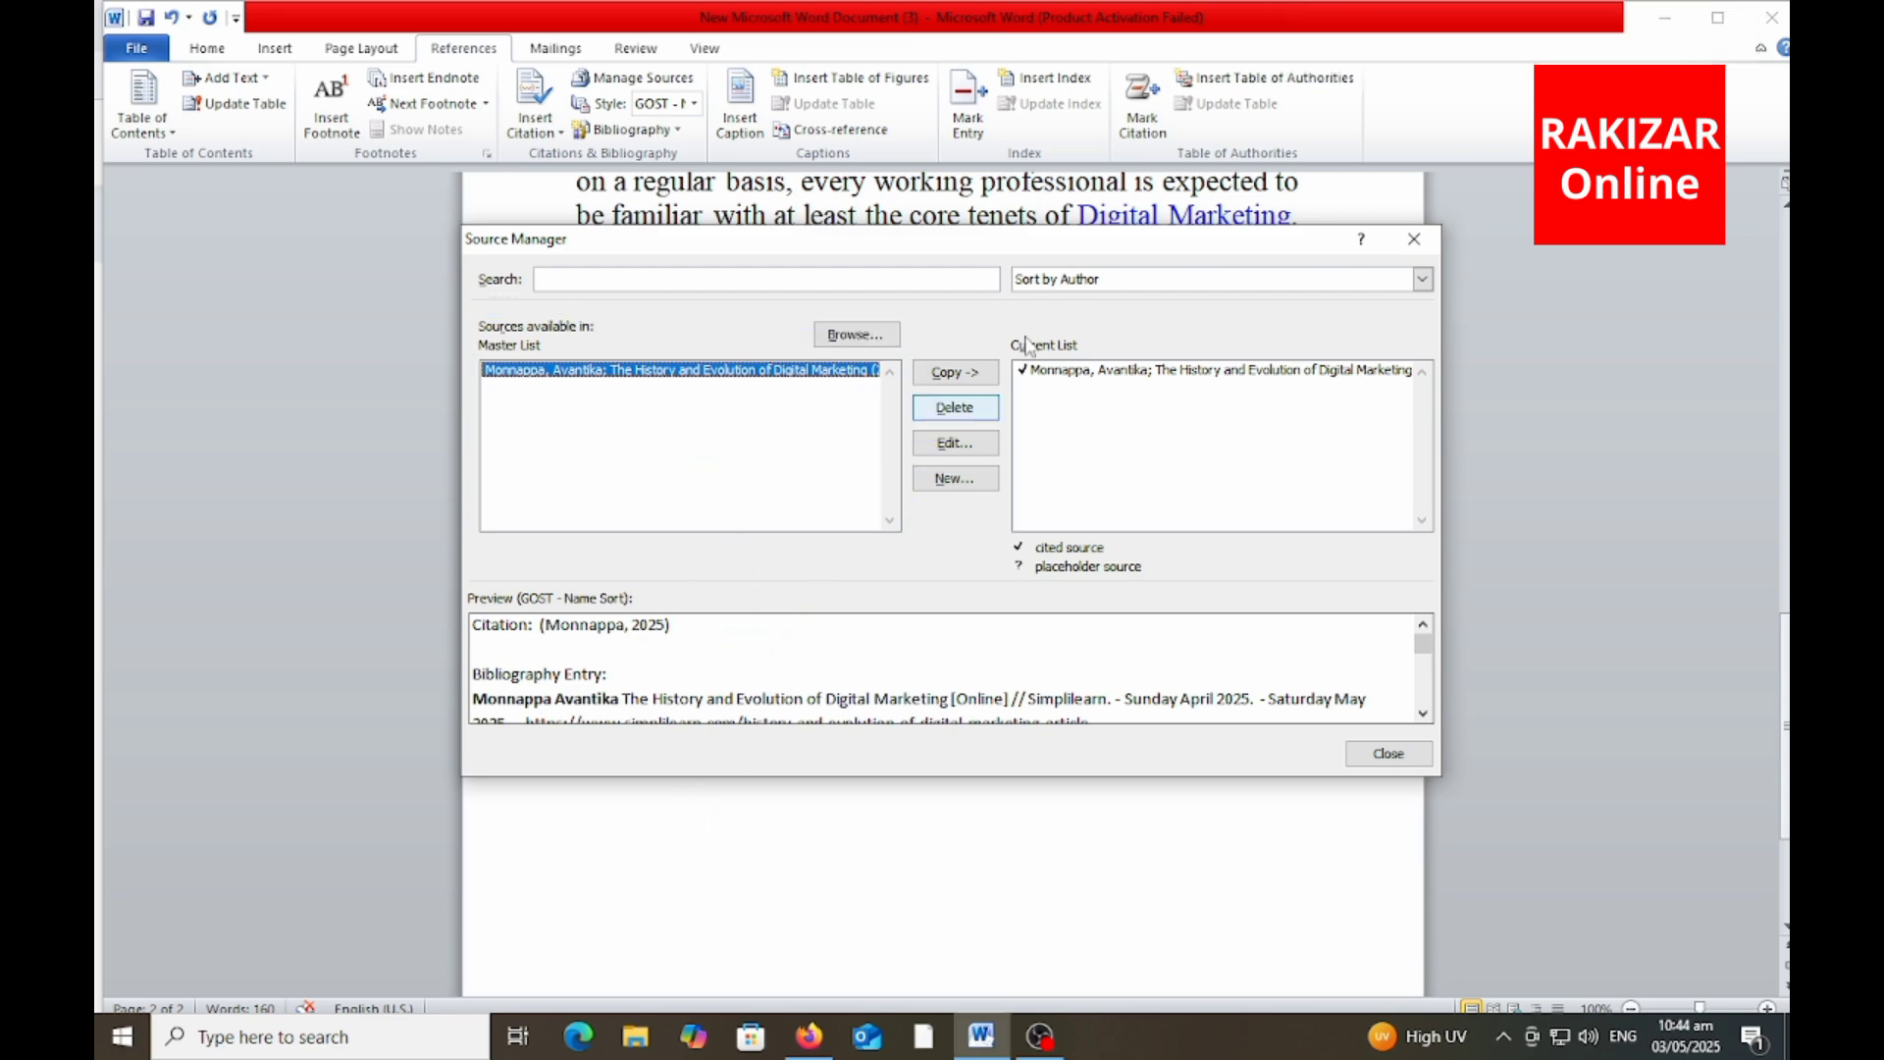
left_click(1361, 756)
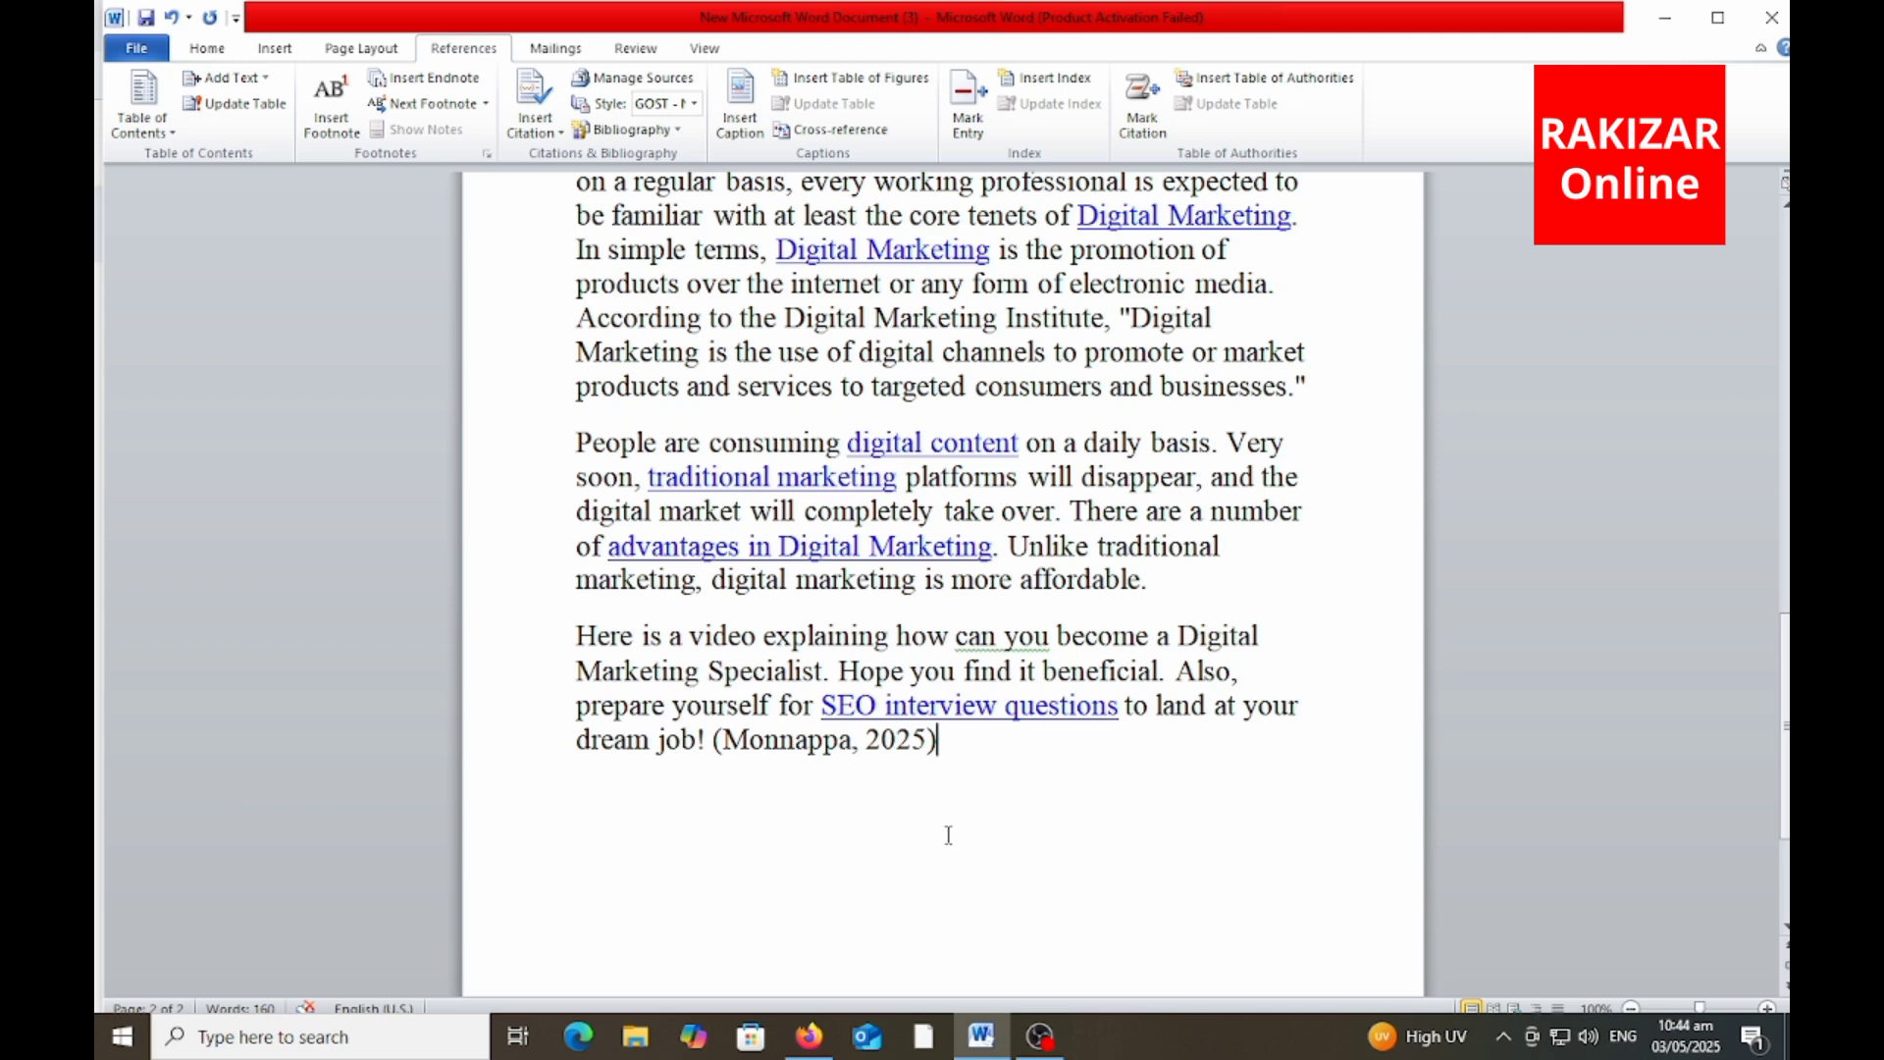
- Open the whiteboard over the last paragraphs and draw a box around the citation
scroll(761, 819, "up", 3)
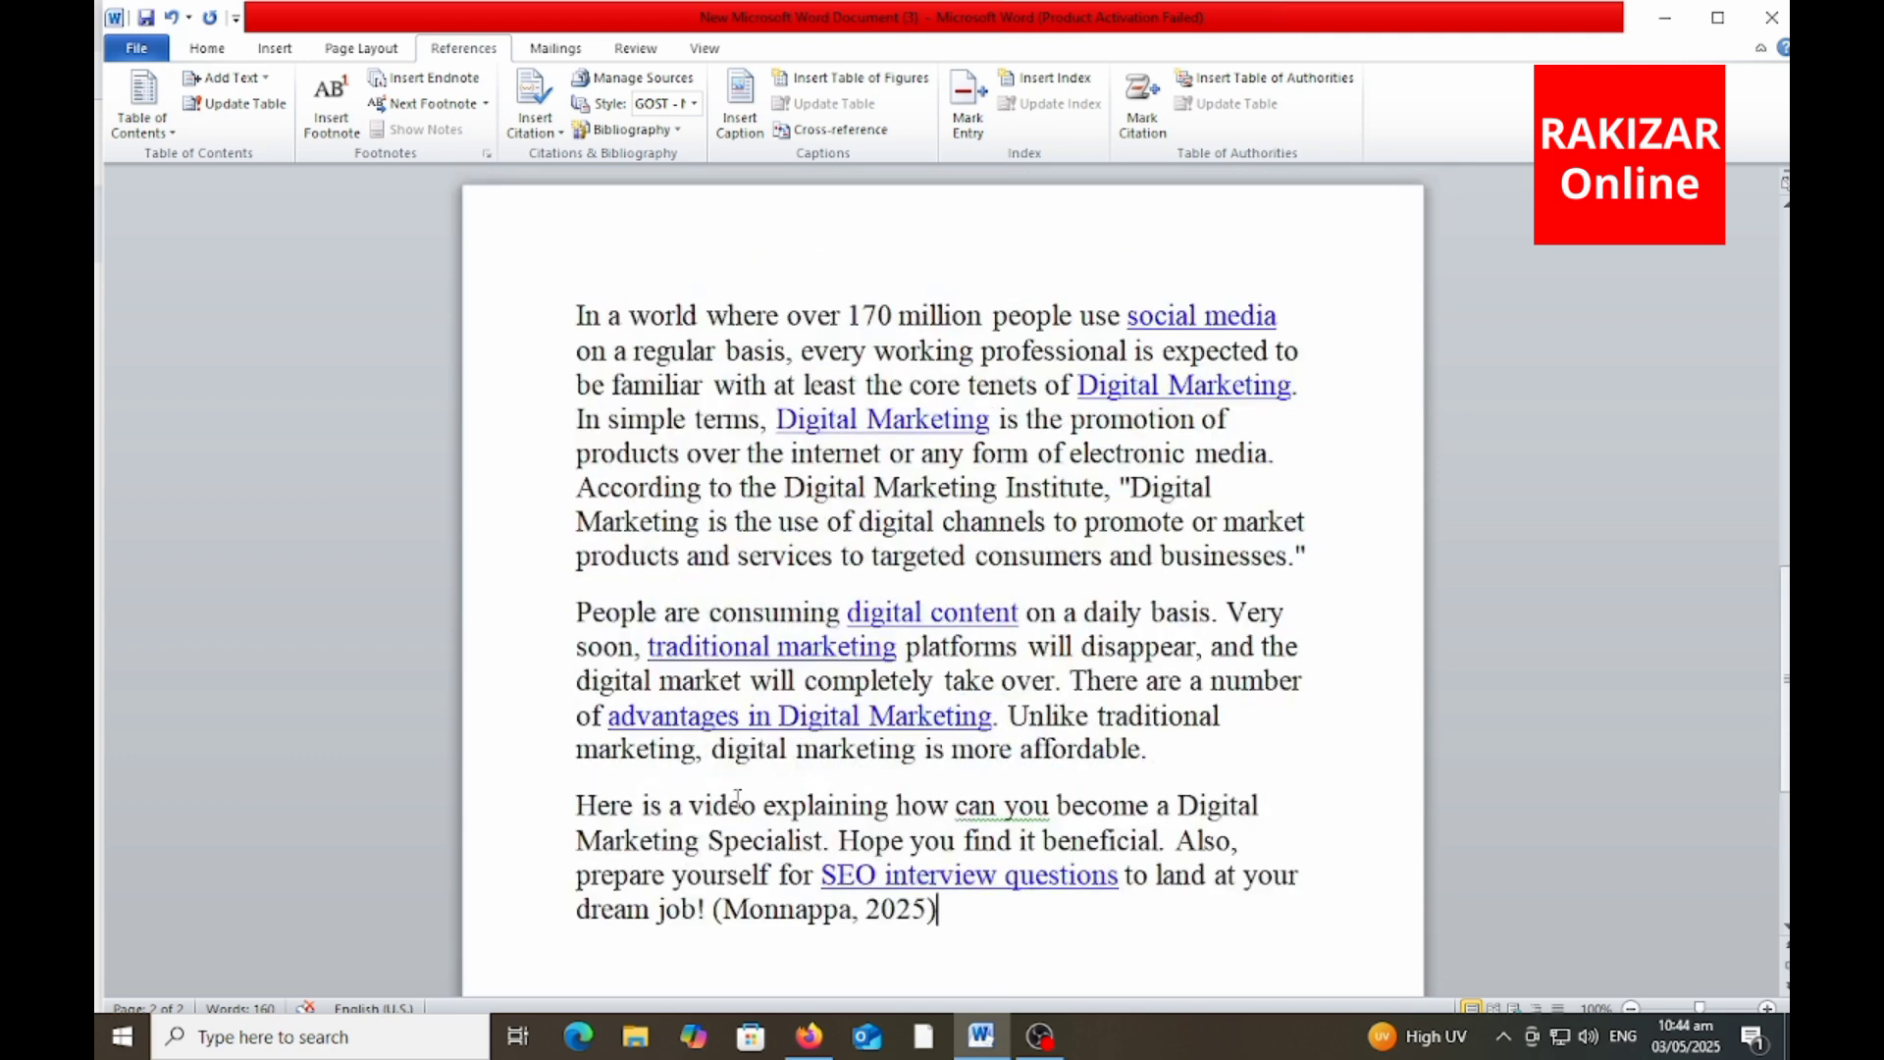
scroll(727, 742, "down", 2)
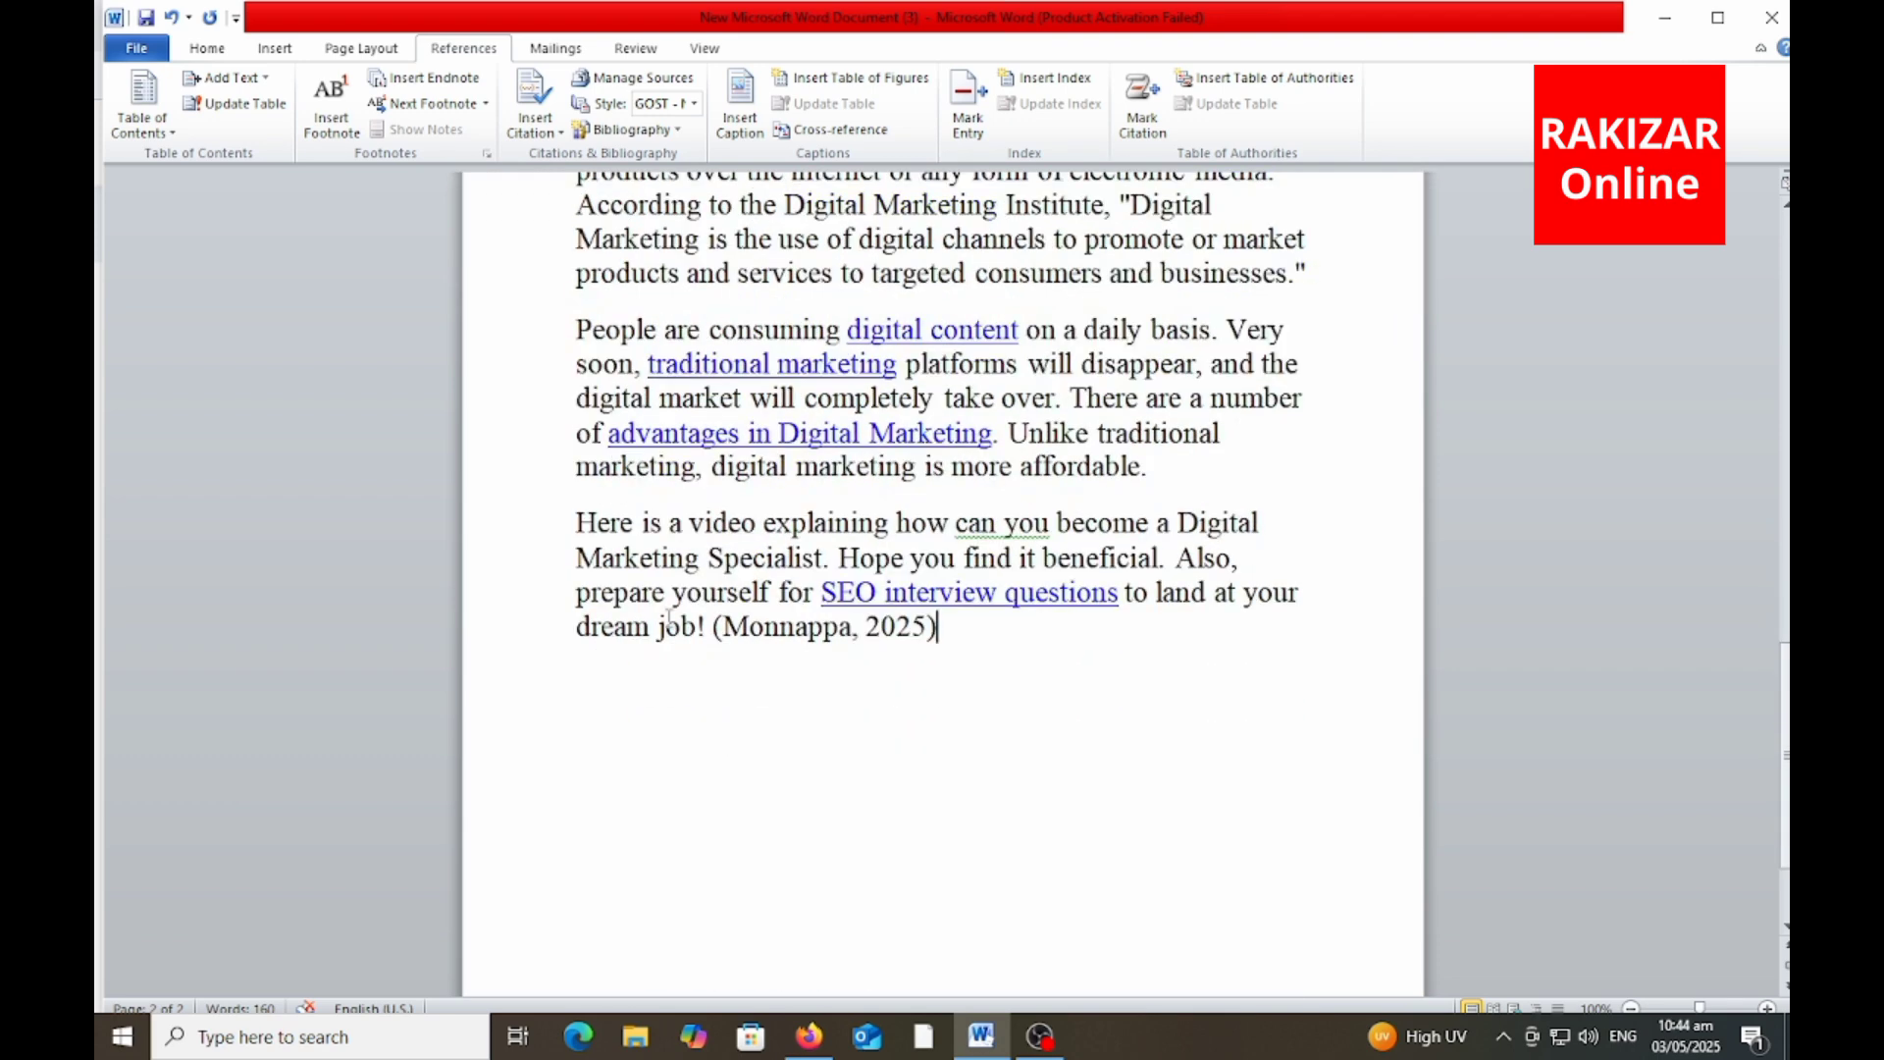
key("alt")
mouse_move(699, 596)
left_mouse_down()
mouse_move(913, 677)
mouse_move(748, 593)
mouse_move(645, 594)
left_mouse_up()
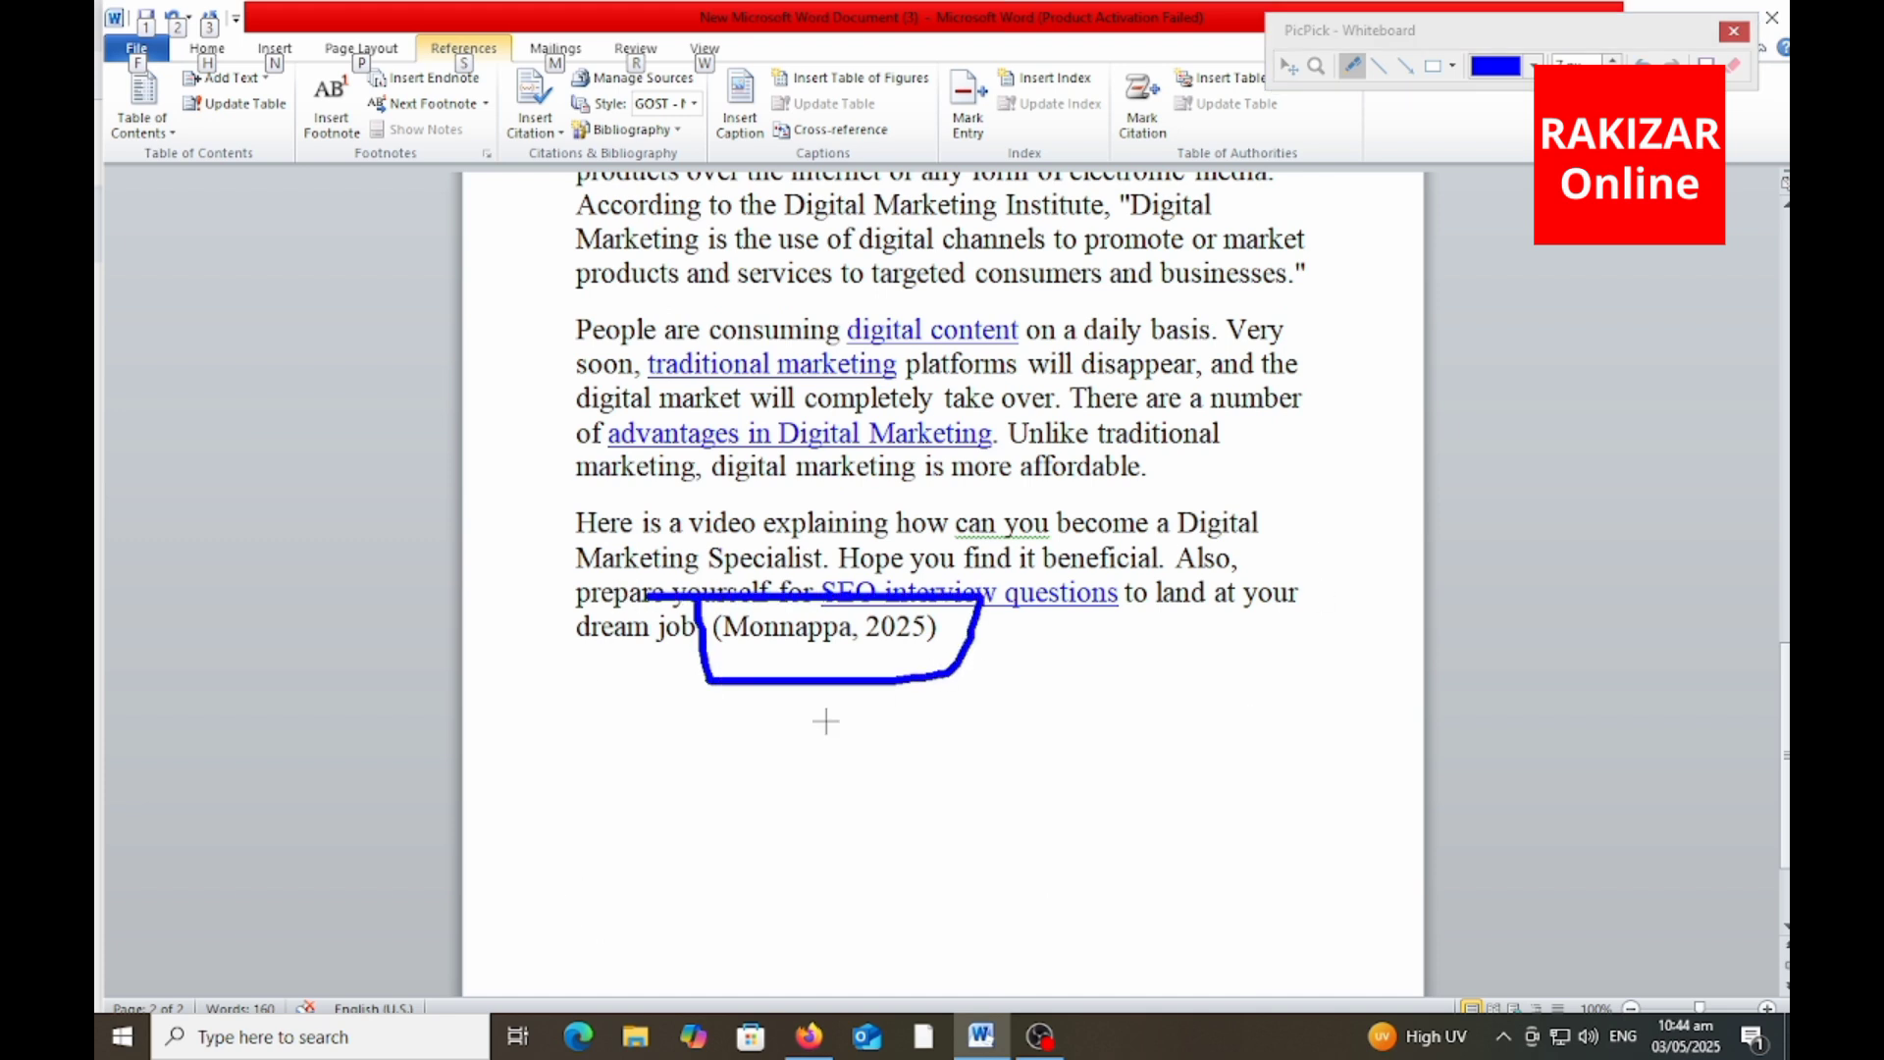
- Handwrite the word Bibliography in large letters below the boxed citation on the whiteboard
mouse_move(770, 770)
left_mouse_down()
mouse_move(775, 816)
mouse_move(997, 844)
mouse_move(1001, 881)
left_mouse_up()
left_click_drag(989, 768, 1006, 770)
mouse_move(1065, 756)
left_mouse_down()
mouse_move(1139, 863)
mouse_move(1050, 888)
left_mouse_up()
left_click_drag(1202, 888, 1352, 911)
left_click(1378, 798)
mouse_move(1413, 832)
left_mouse_down()
mouse_move(1444, 821)
mouse_move(1467, 982)
mouse_move(1609, 815)
mouse_move(1754, 727)
left_mouse_up()
left_click_drag(1703, 1020, 1784, 854)
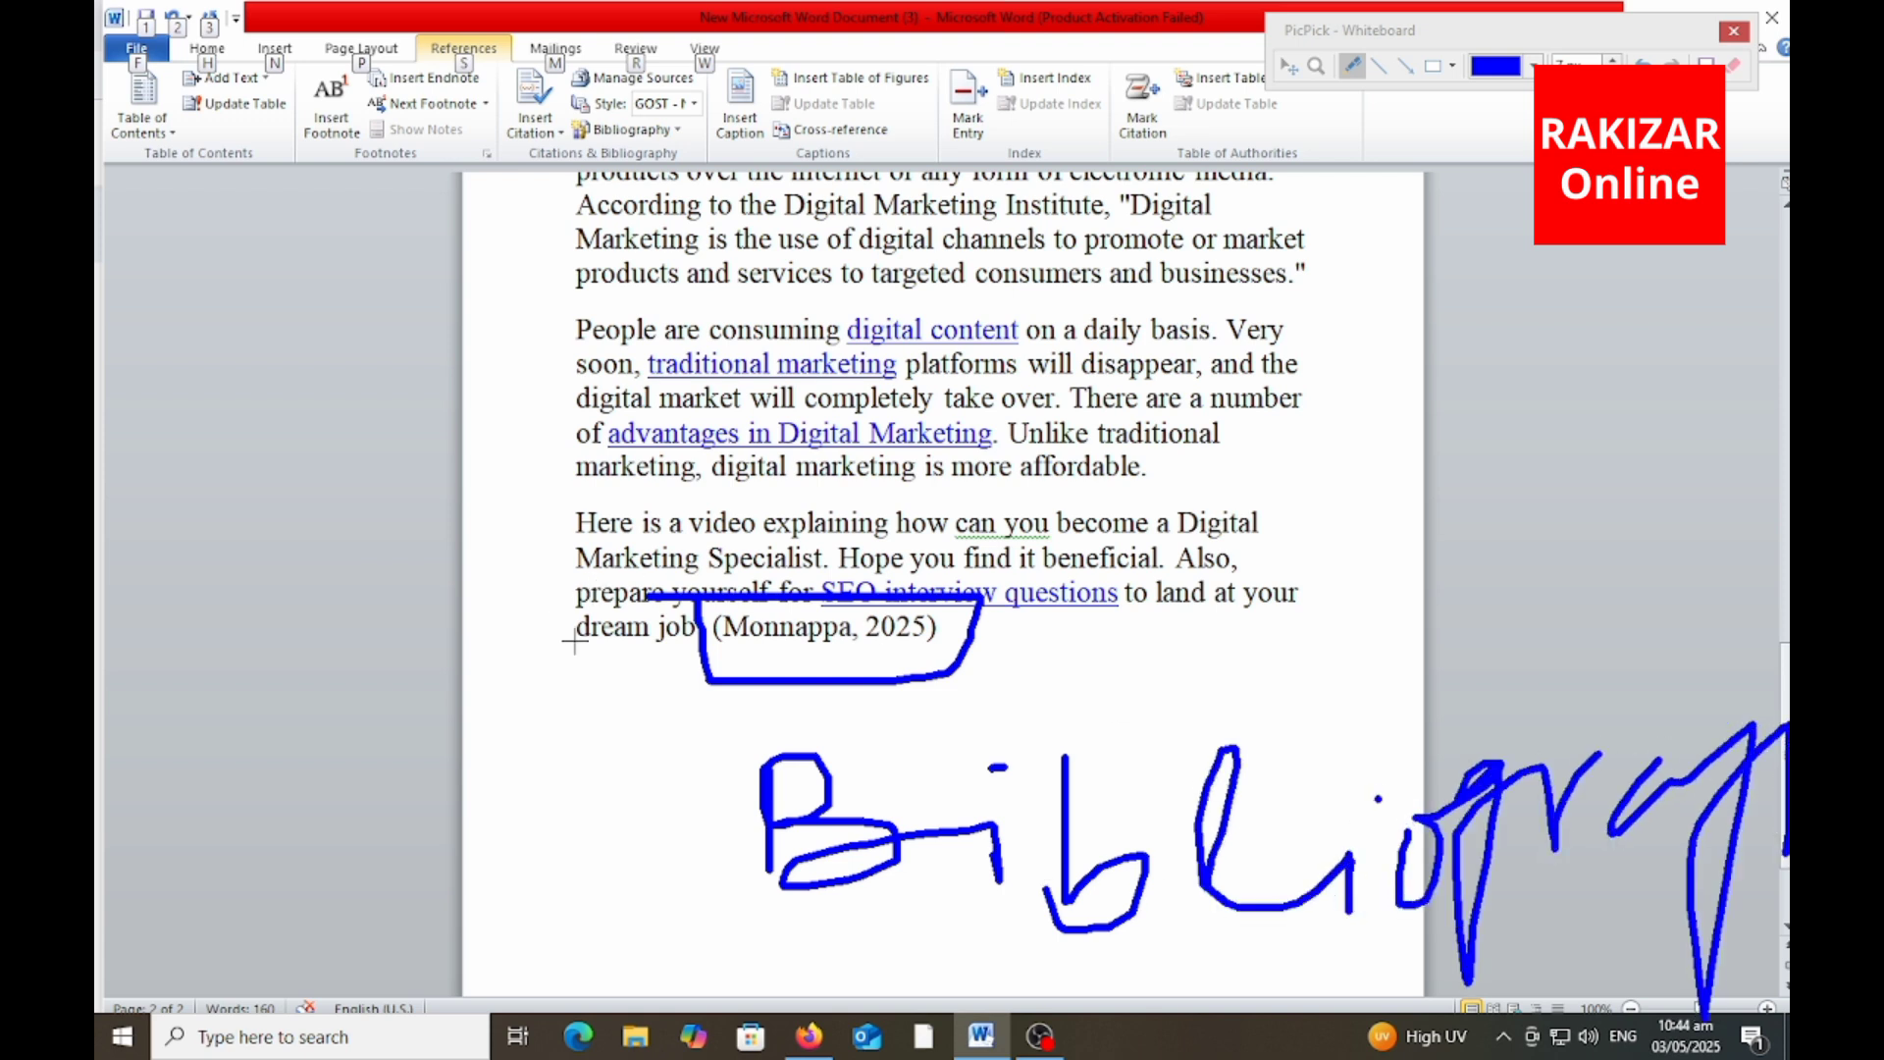
- Draw ticks beside the boxed citation and at the sides of the paragraphs above it on the whiteboard
left_click_drag(989, 631, 1082, 615)
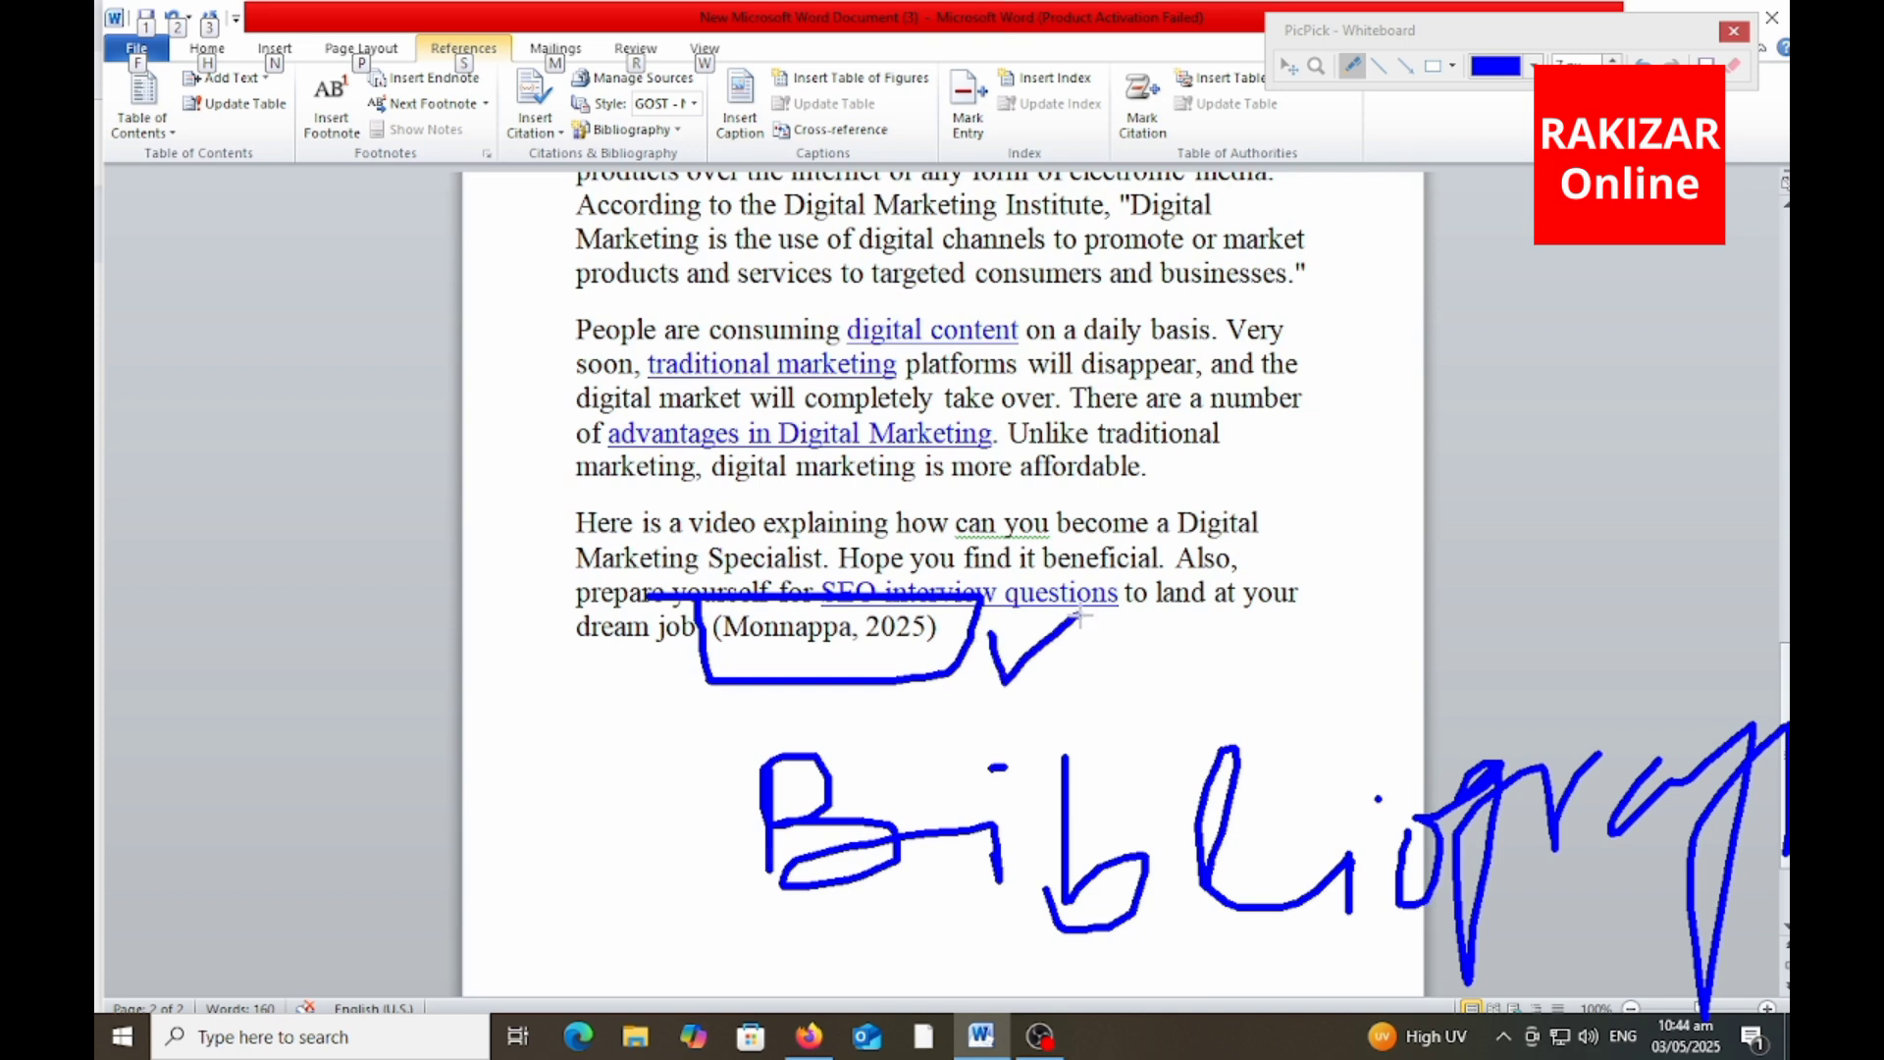
mouse_move(555, 226)
left_mouse_down()
mouse_move(562, 249)
mouse_move(608, 204)
left_mouse_up()
mouse_move(1015, 346)
left_mouse_down()
mouse_move(1025, 402)
mouse_move(1097, 322)
left_mouse_up()
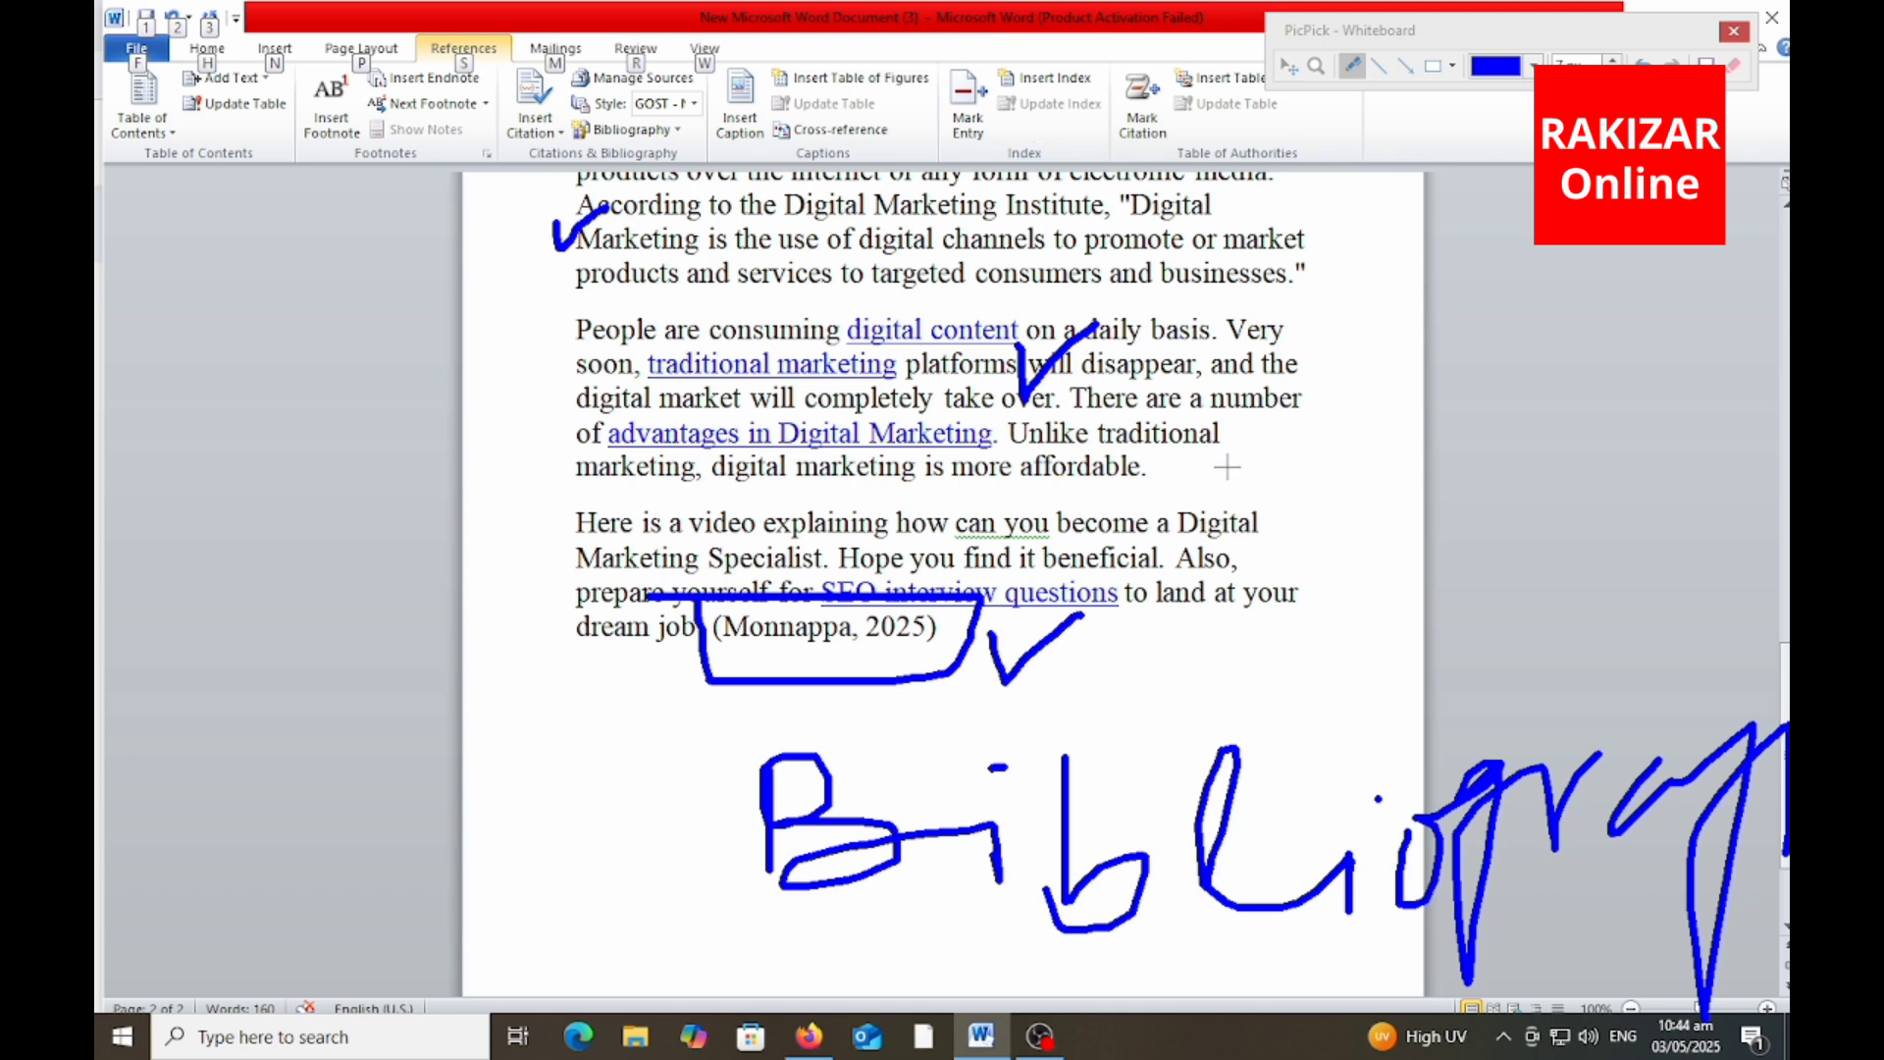
left_click_drag(1227, 467, 1338, 397)
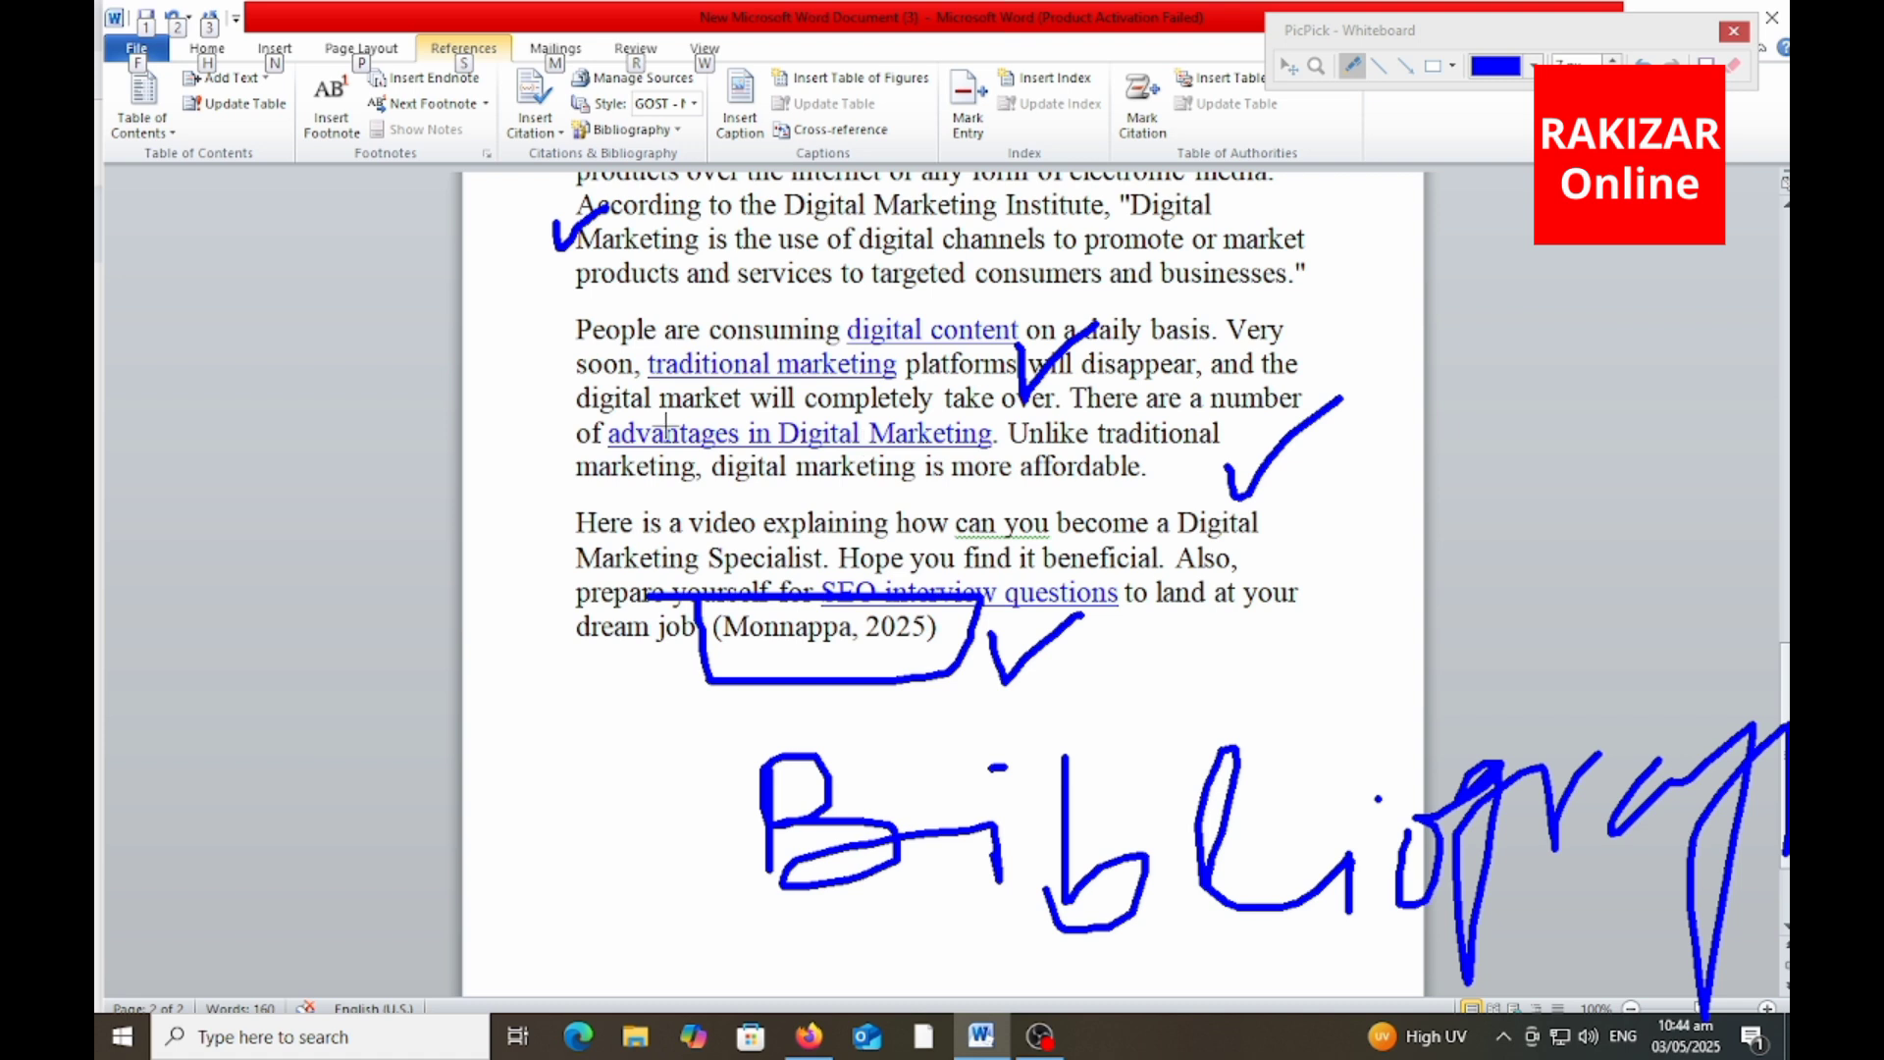
left_click_drag(554, 319, 618, 275)
mouse_move(506, 446)
left_mouse_down()
mouse_move(508, 481)
mouse_move(605, 417)
left_mouse_up()
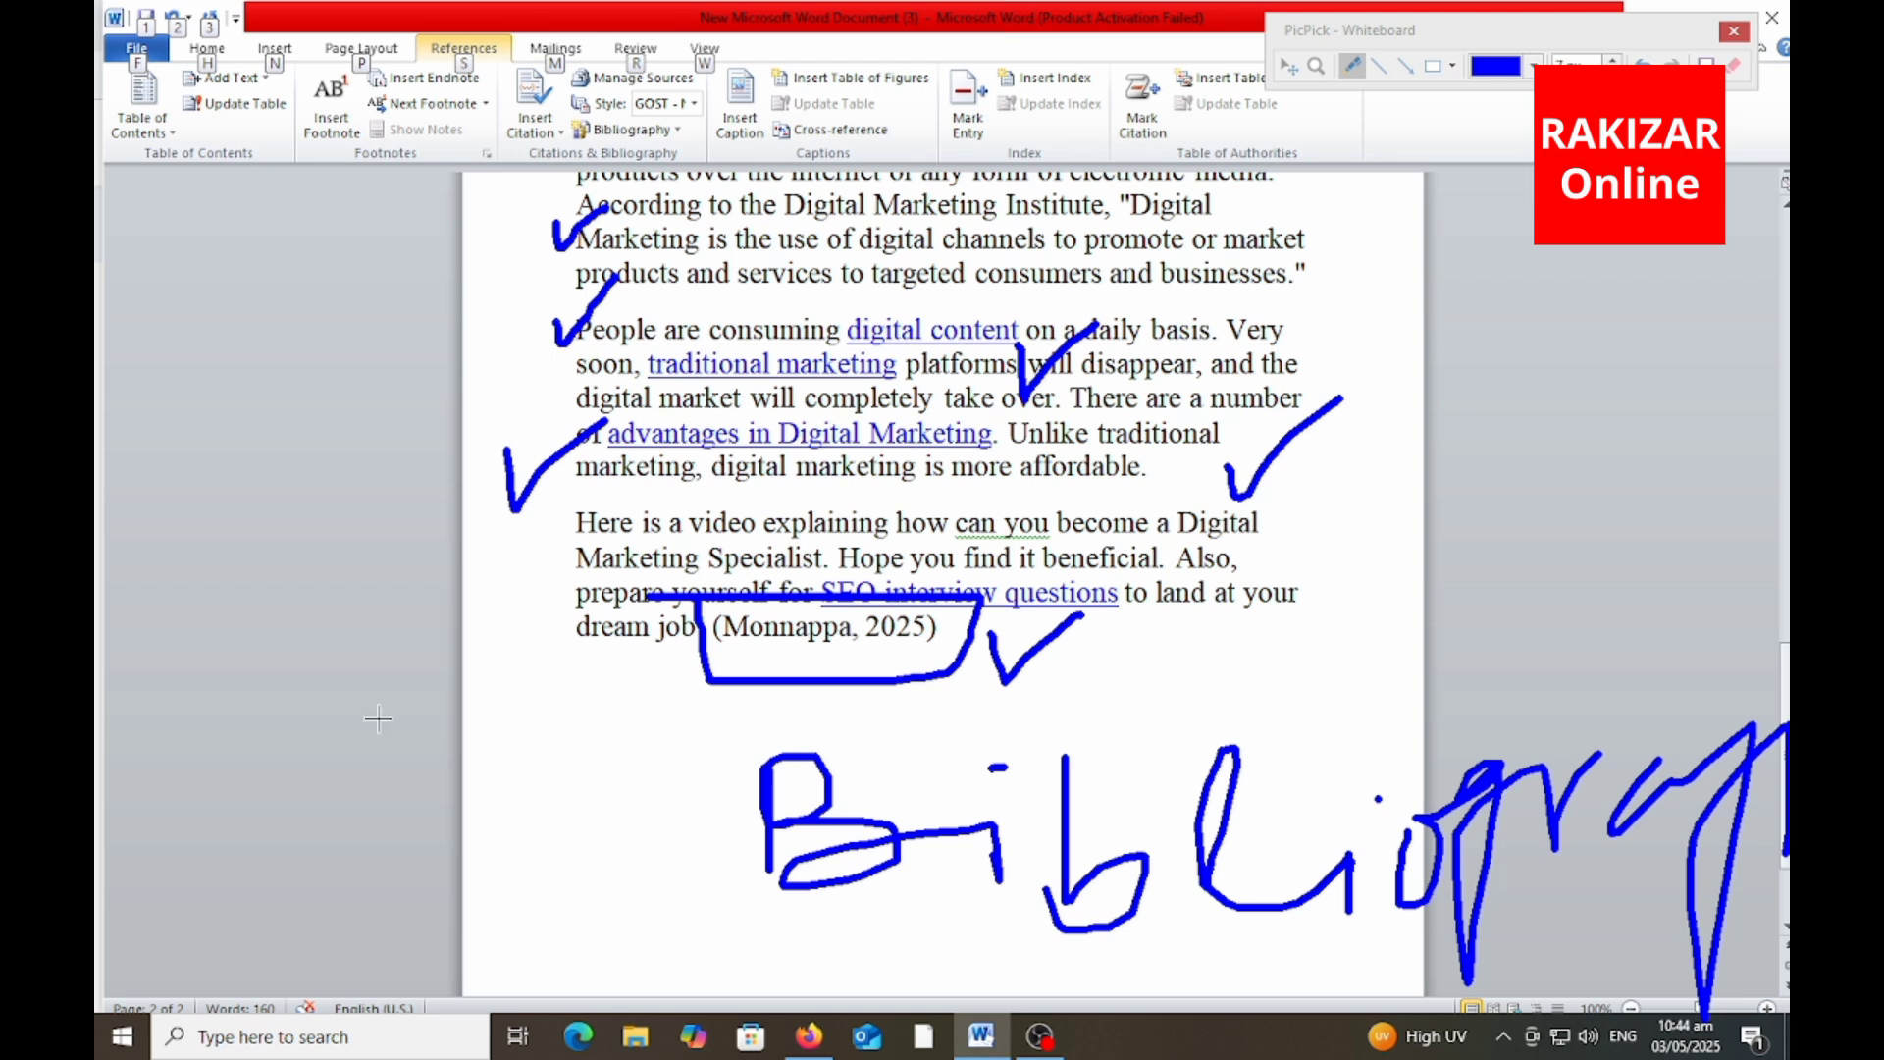
- Draw two columns of short lines beside the handwritten word to represent a list of sources
left_click_drag(289, 607, 449, 598)
left_click_drag(277, 653, 395, 652)
left_click_drag(273, 745, 388, 746)
left_click_drag(295, 829, 451, 829)
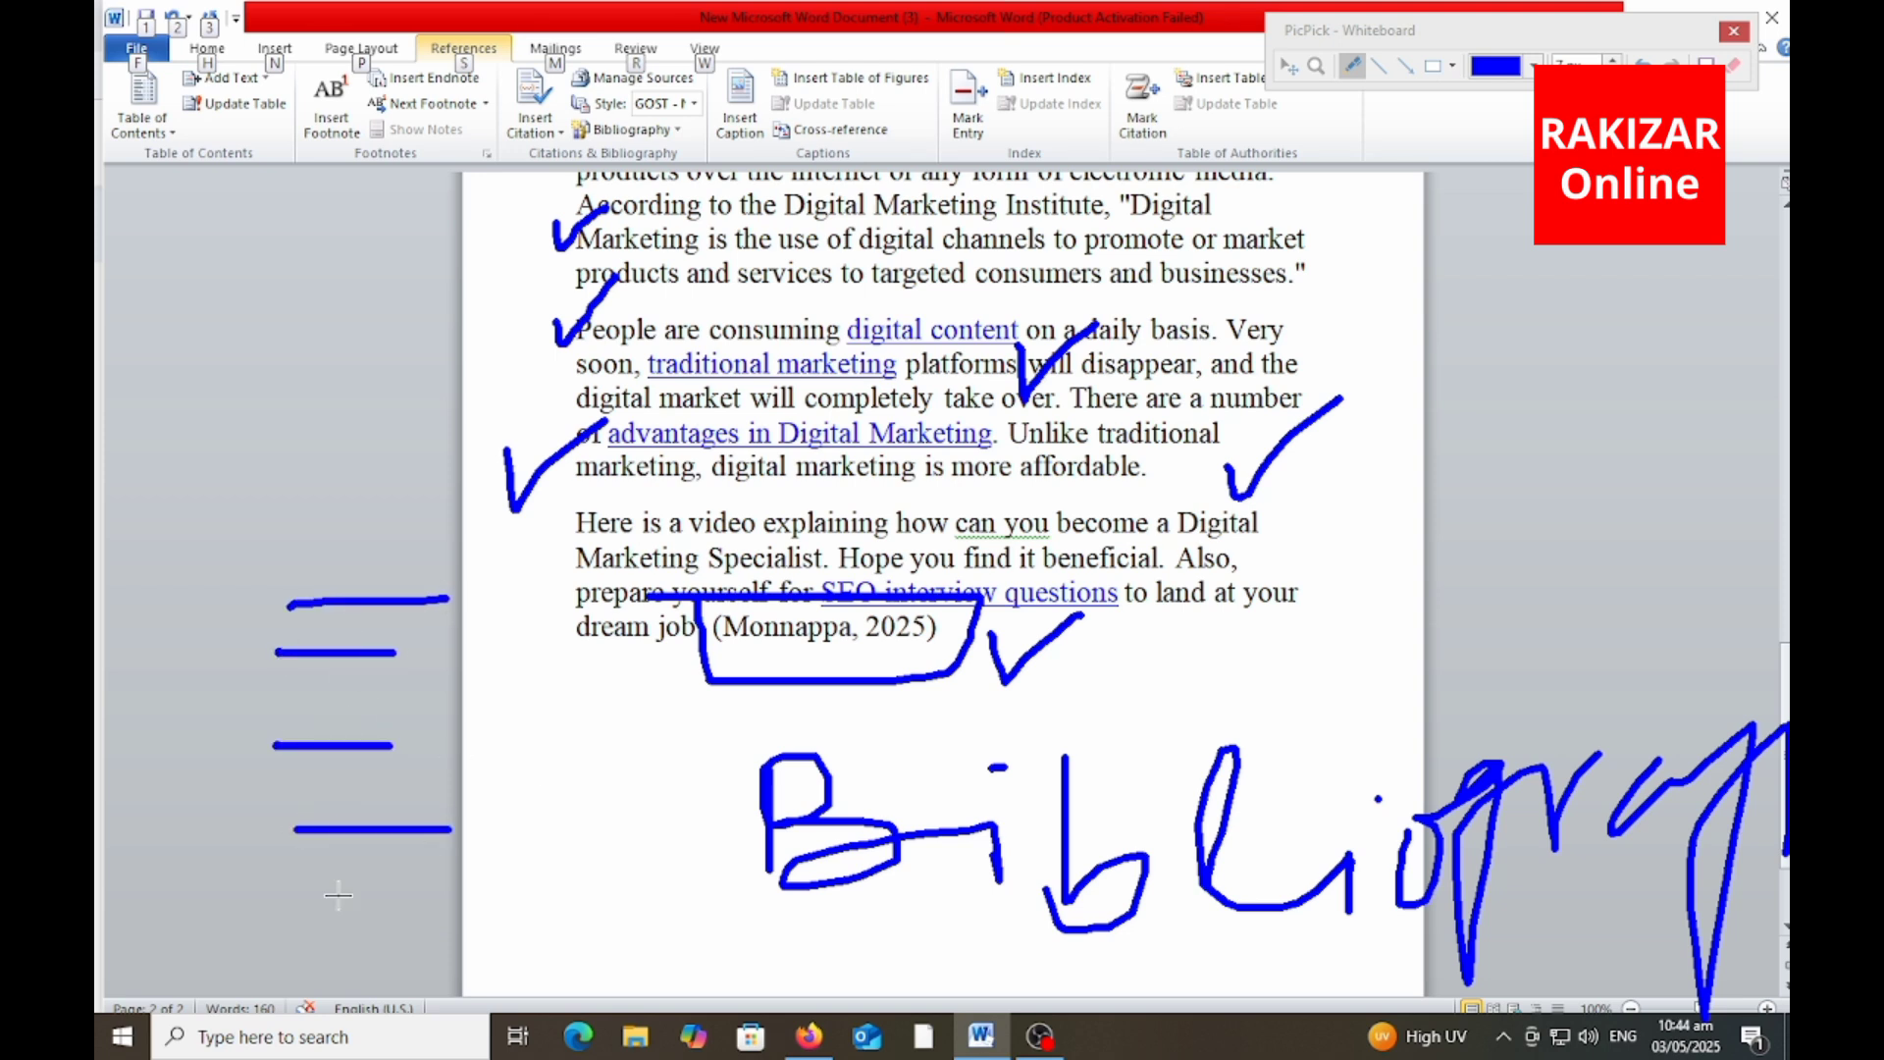
left_click_drag(309, 912, 422, 913)
left_click_drag(444, 672, 544, 602)
left_click_drag(454, 723, 602, 690)
left_click_drag(511, 775, 551, 766)
left_click_drag(508, 864, 620, 827)
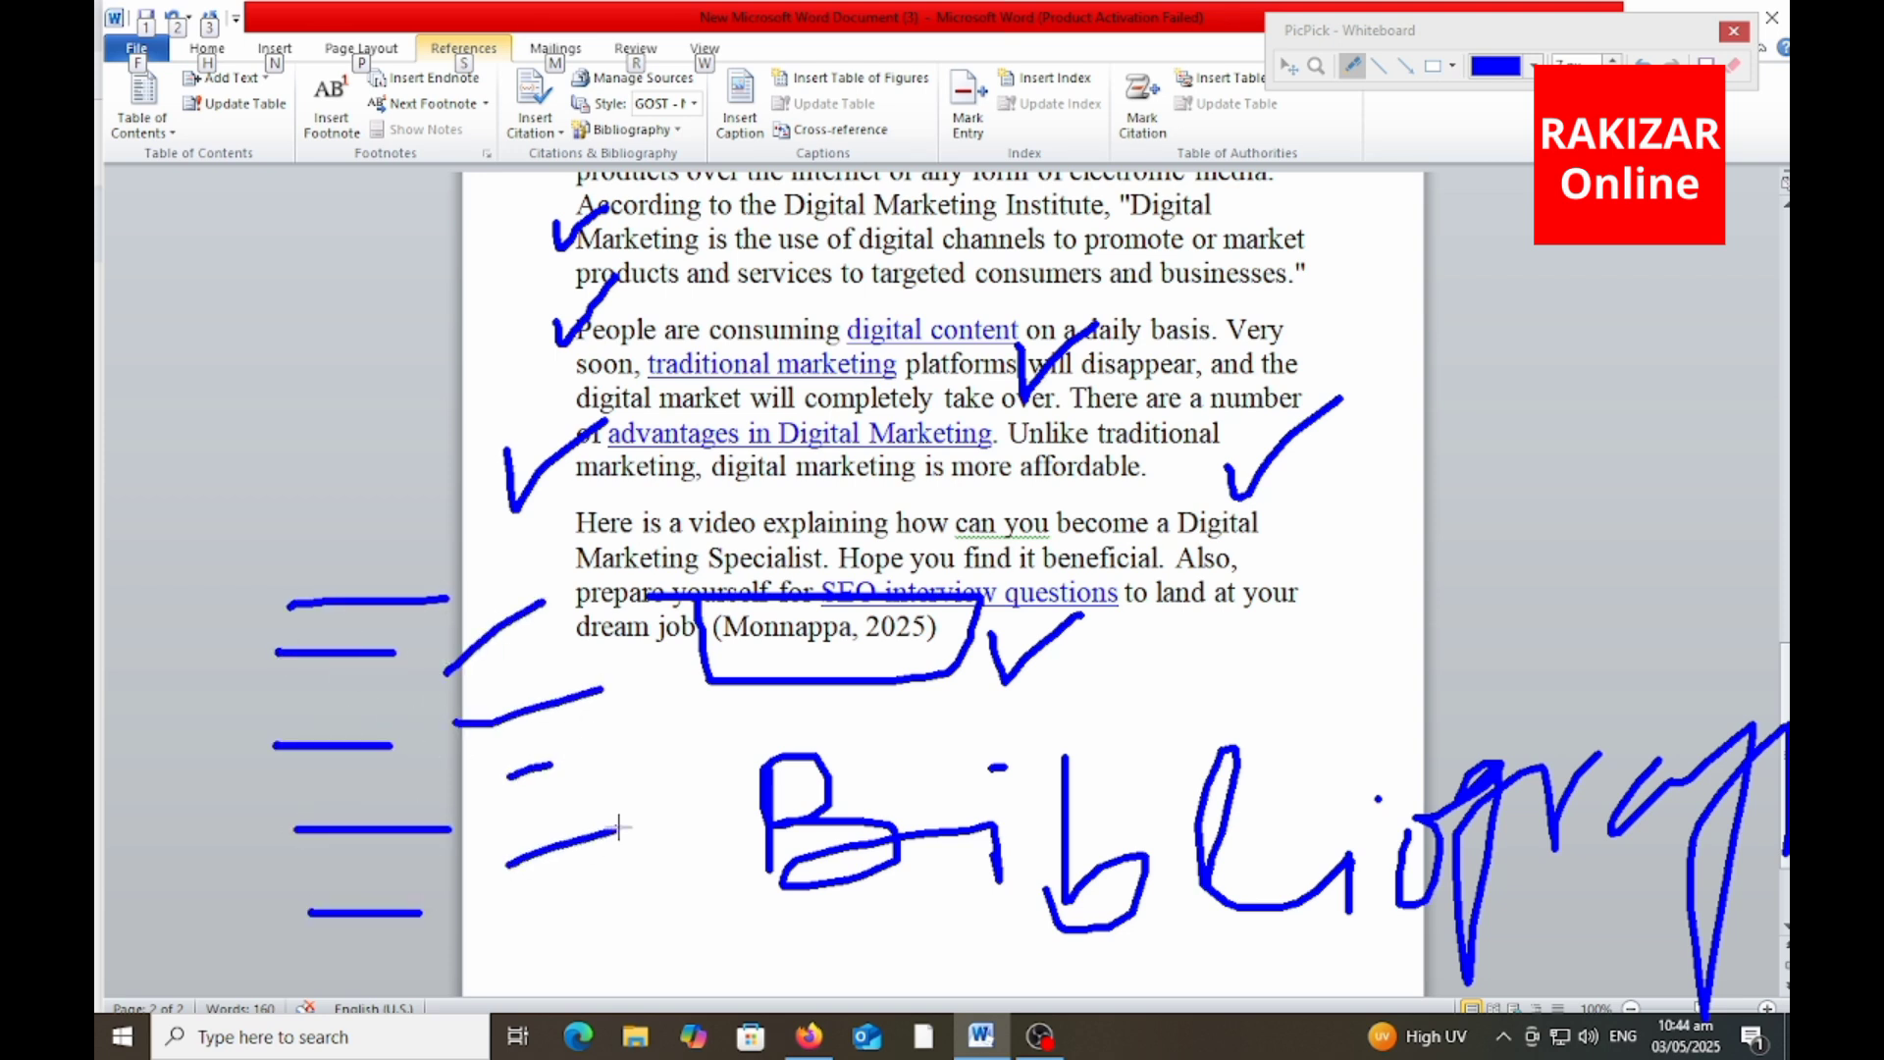
left_click(546, 912)
- Draw tick marks next to several of the short lines in both columns on the whiteboard
left_click_drag(206, 587, 391, 519)
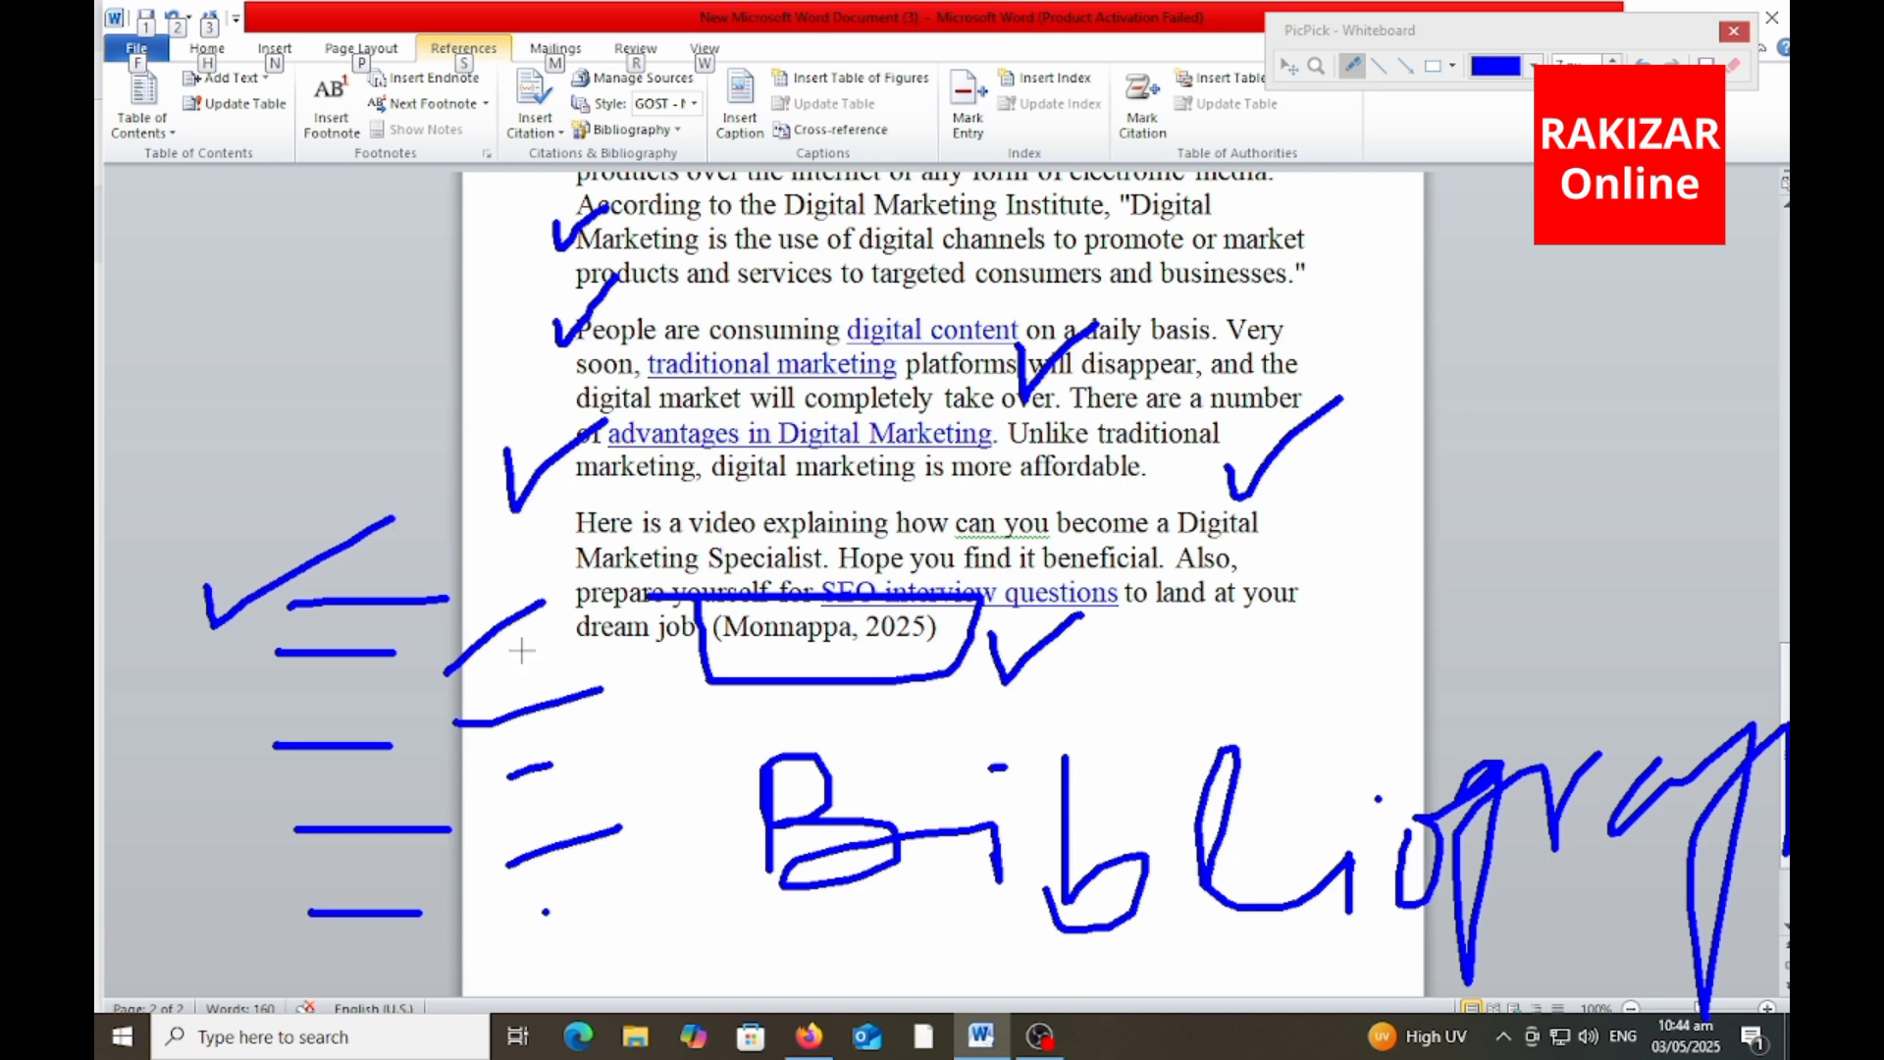
mouse_move(518, 563)
left_mouse_down()
mouse_move(530, 589)
mouse_move(609, 530)
left_mouse_up()
mouse_move(233, 700)
left_mouse_down()
mouse_move(240, 724)
mouse_move(326, 653)
left_mouse_up()
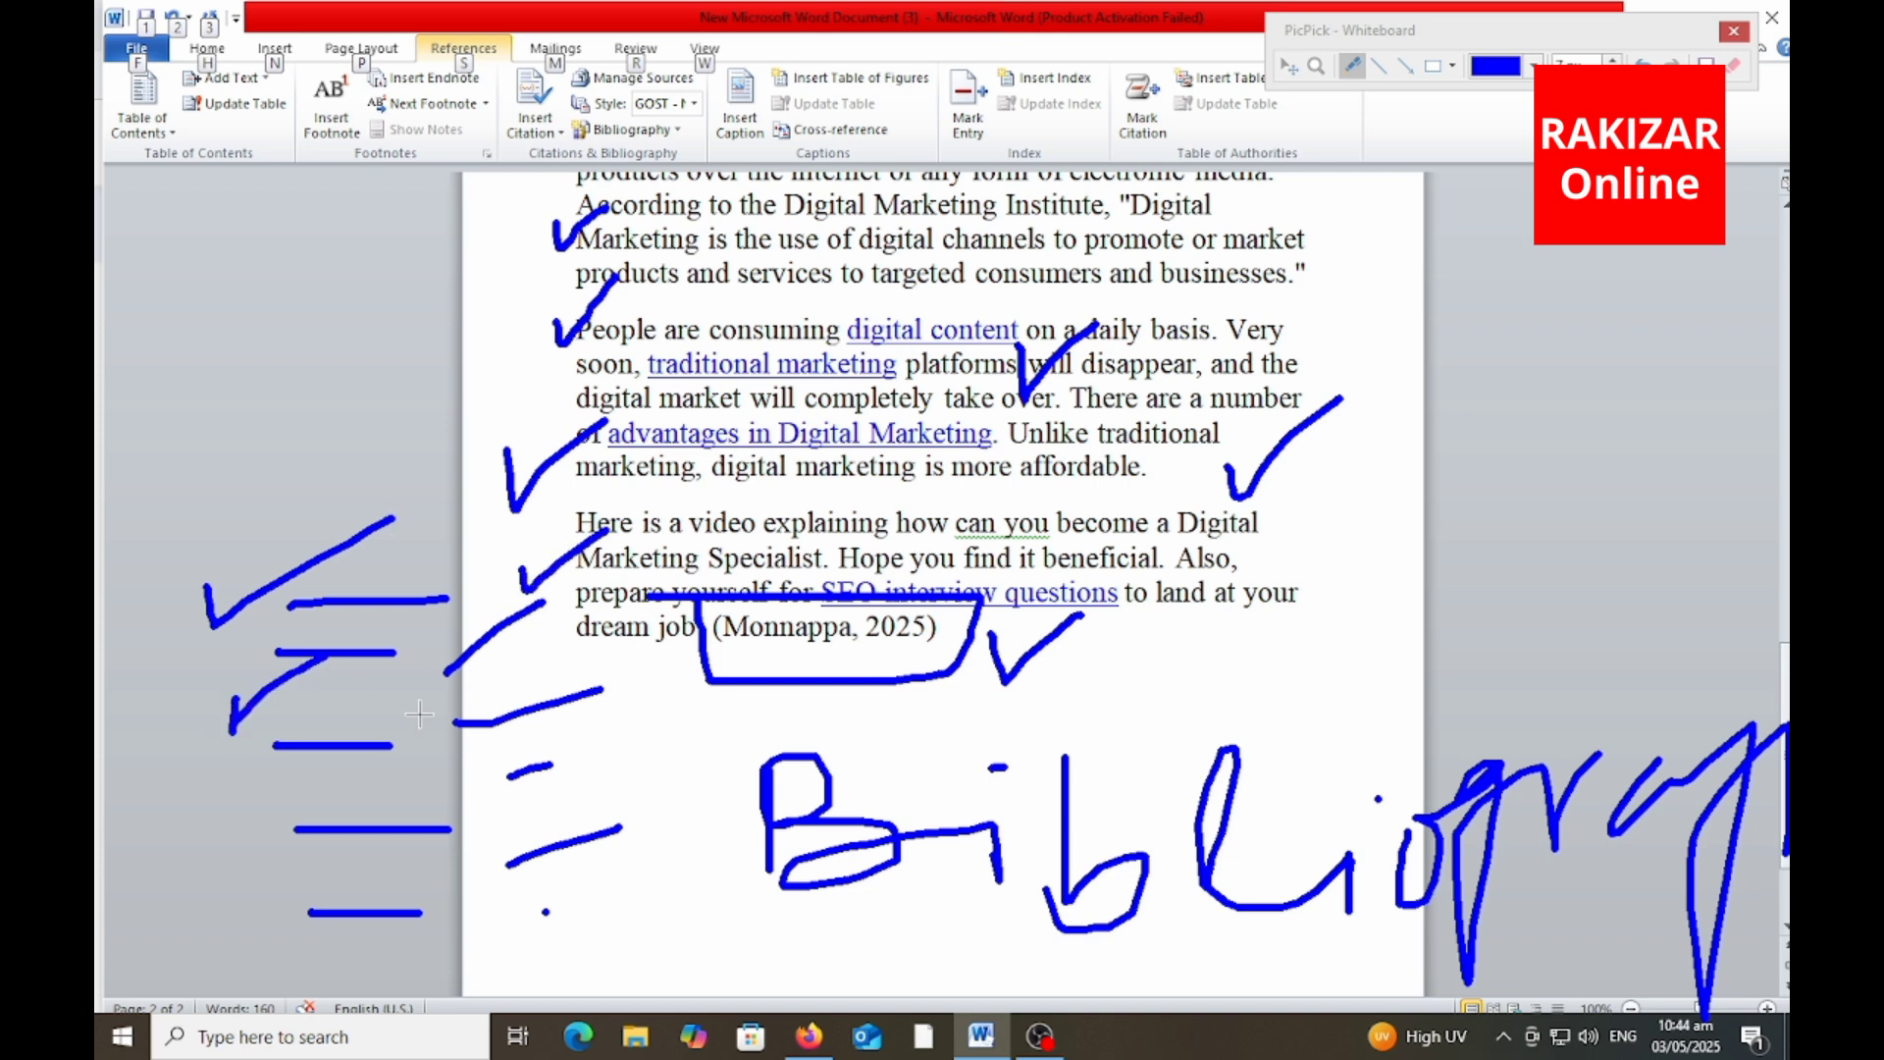
mouse_move(521, 706)
left_mouse_down()
mouse_move(588, 687)
mouse_move(650, 626)
left_mouse_up()
left_click_drag(220, 881, 265, 852)
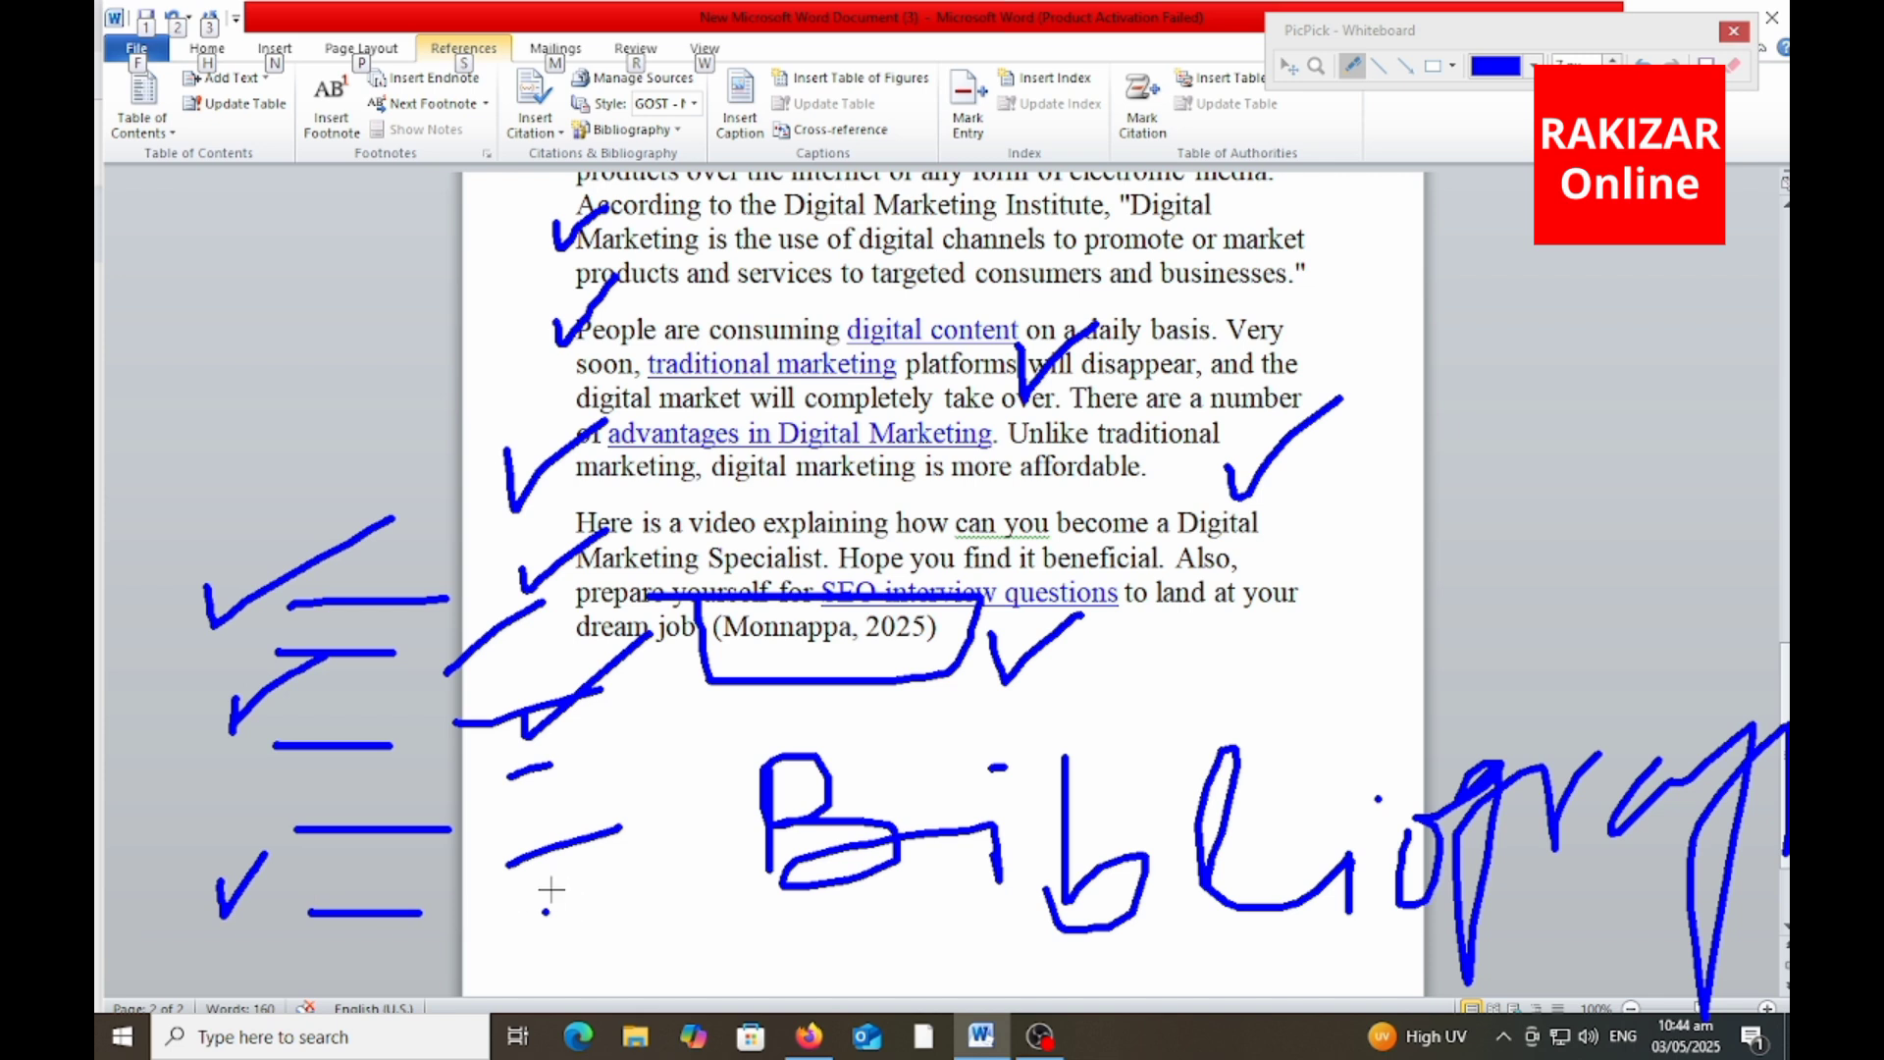
left_click_drag(546, 911, 690, 794)
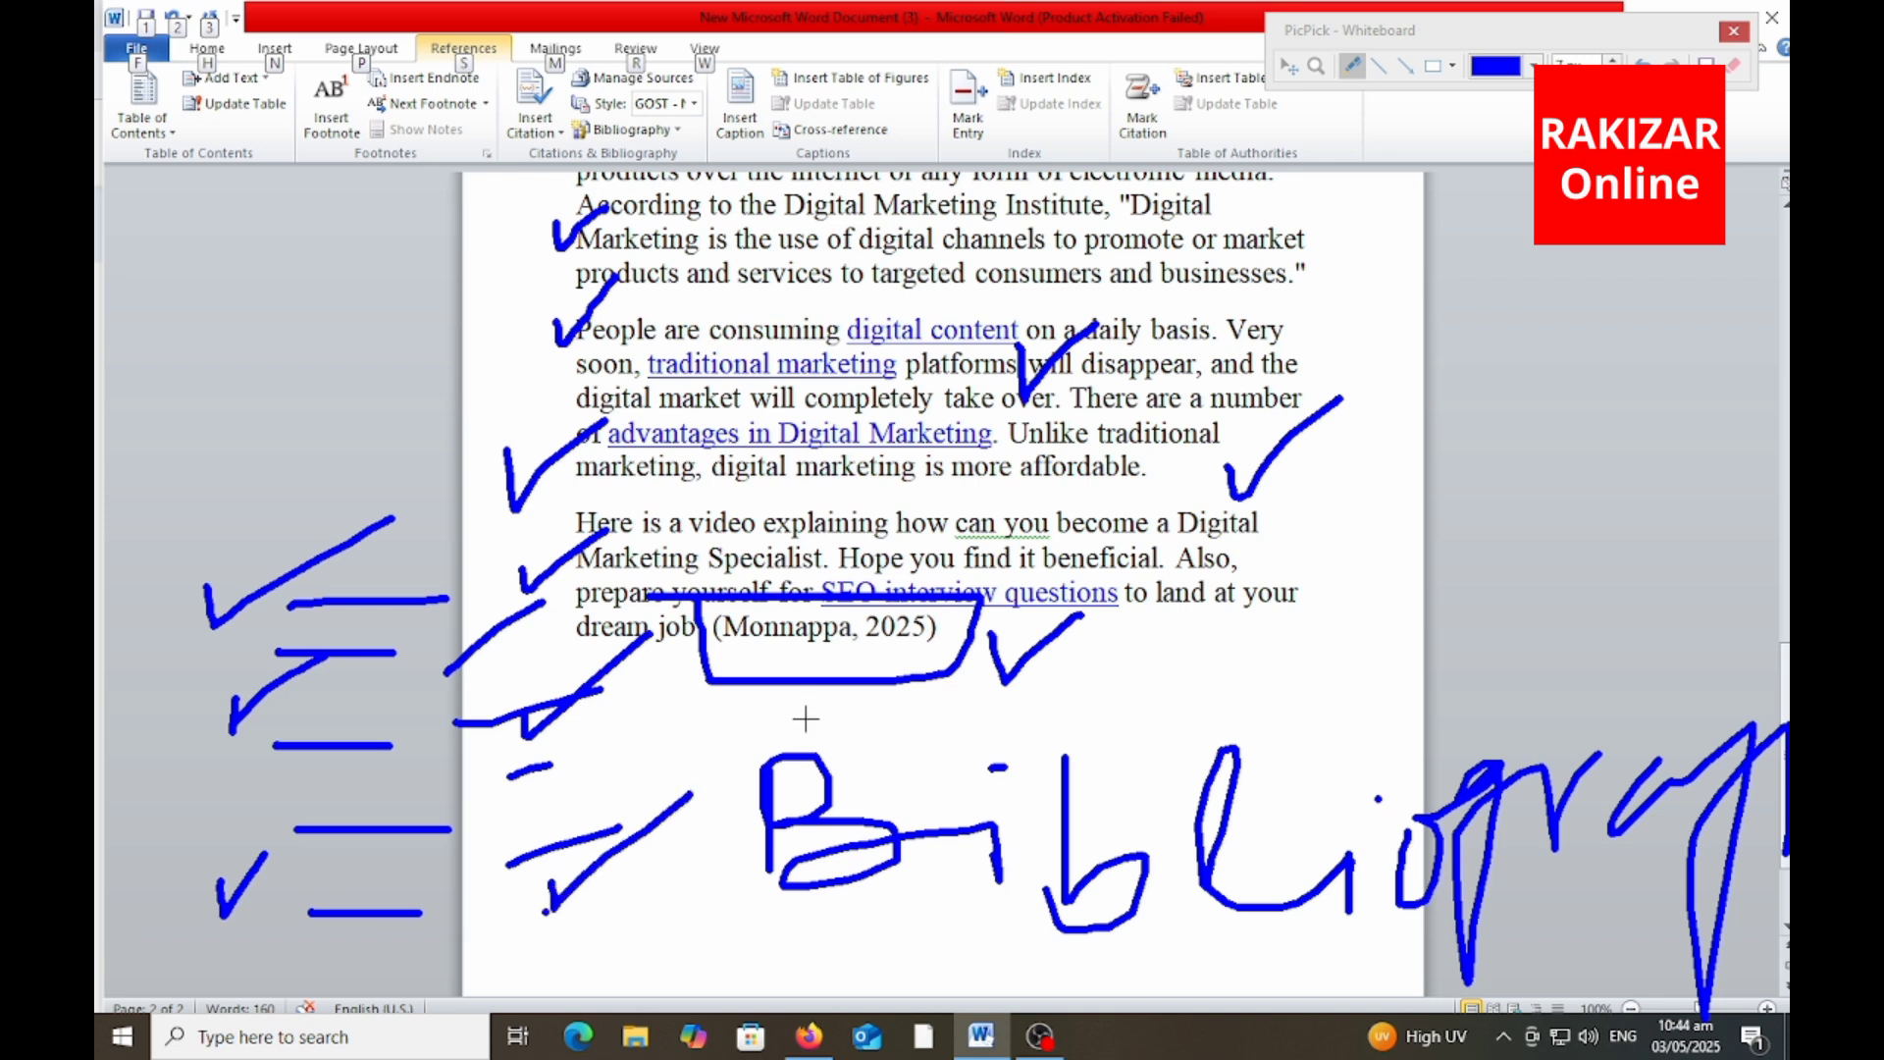
- On a cleared whiteboard, box the in-text citation, handwrite 40 and 50 beside the page, and add short strokes below the citation
key("Escape")
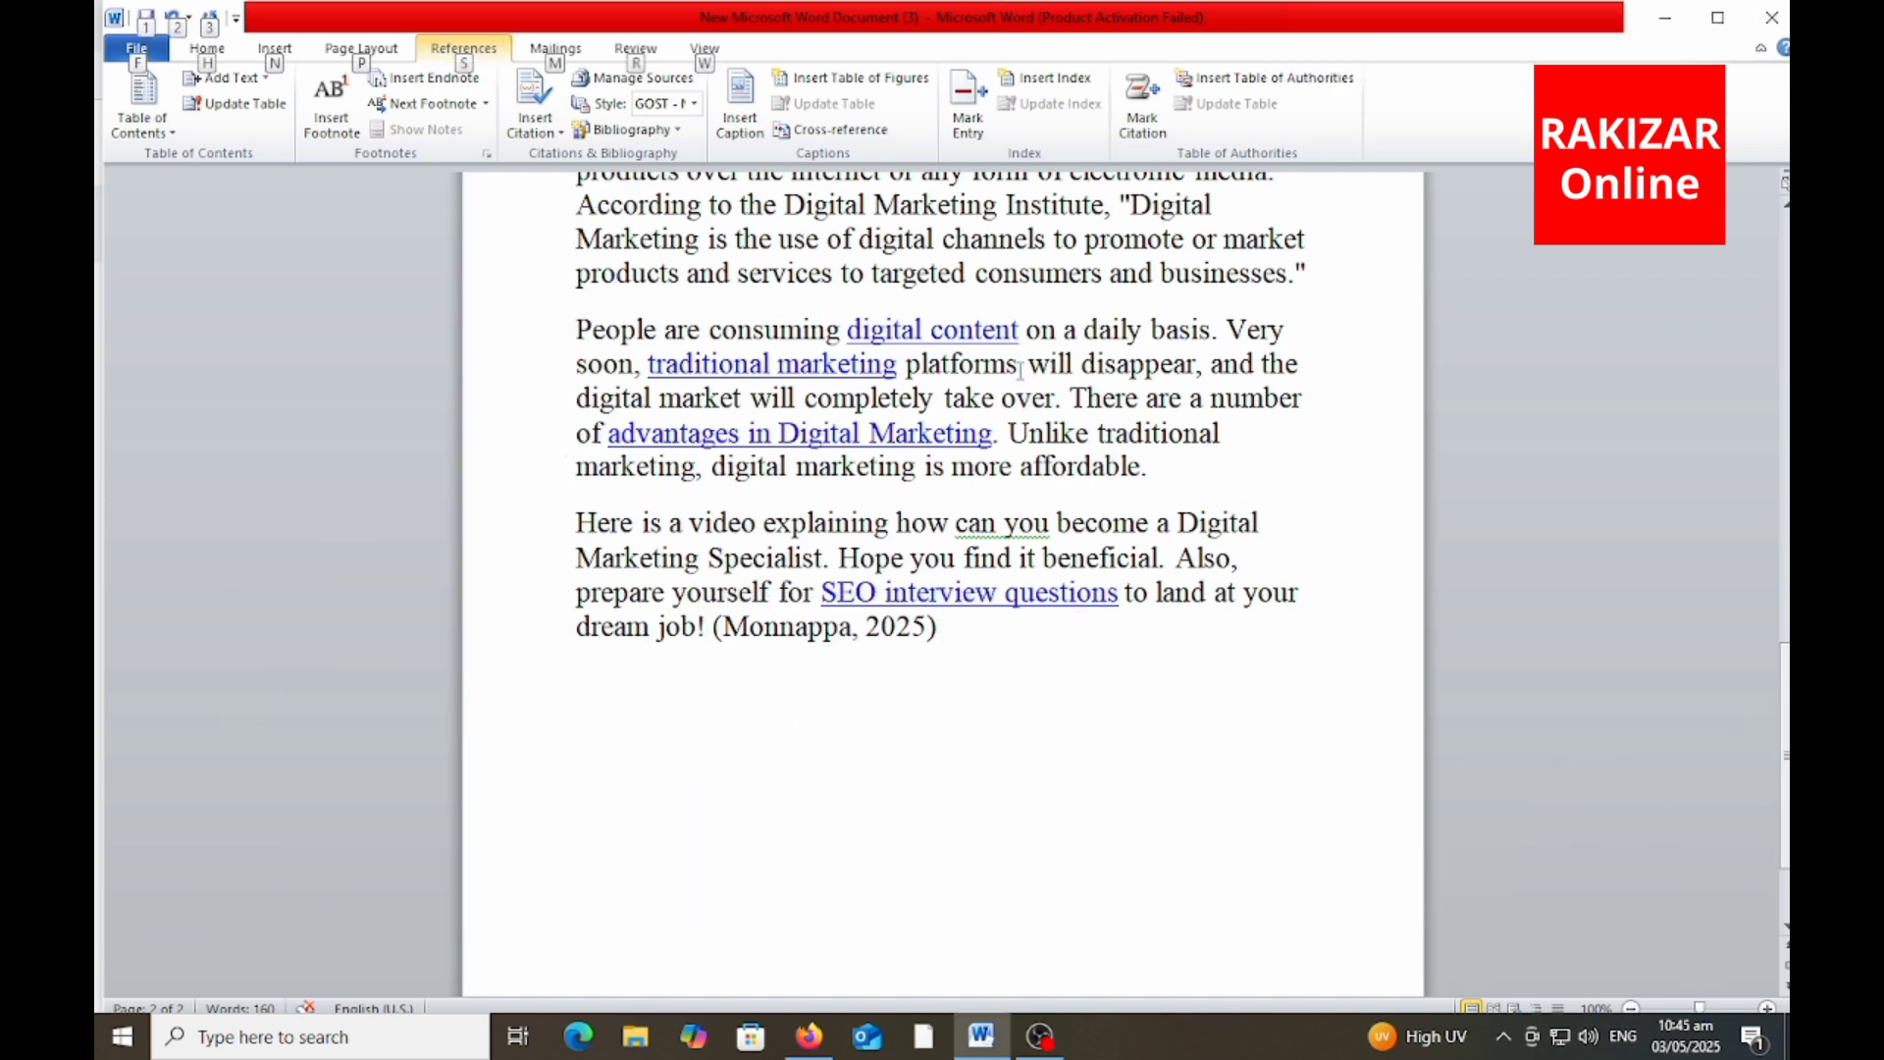
key("alt+w")
mouse_move(695, 588)
left_mouse_down()
mouse_move(697, 671)
mouse_move(989, 628)
mouse_move(850, 577)
mouse_move(625, 595)
left_mouse_up()
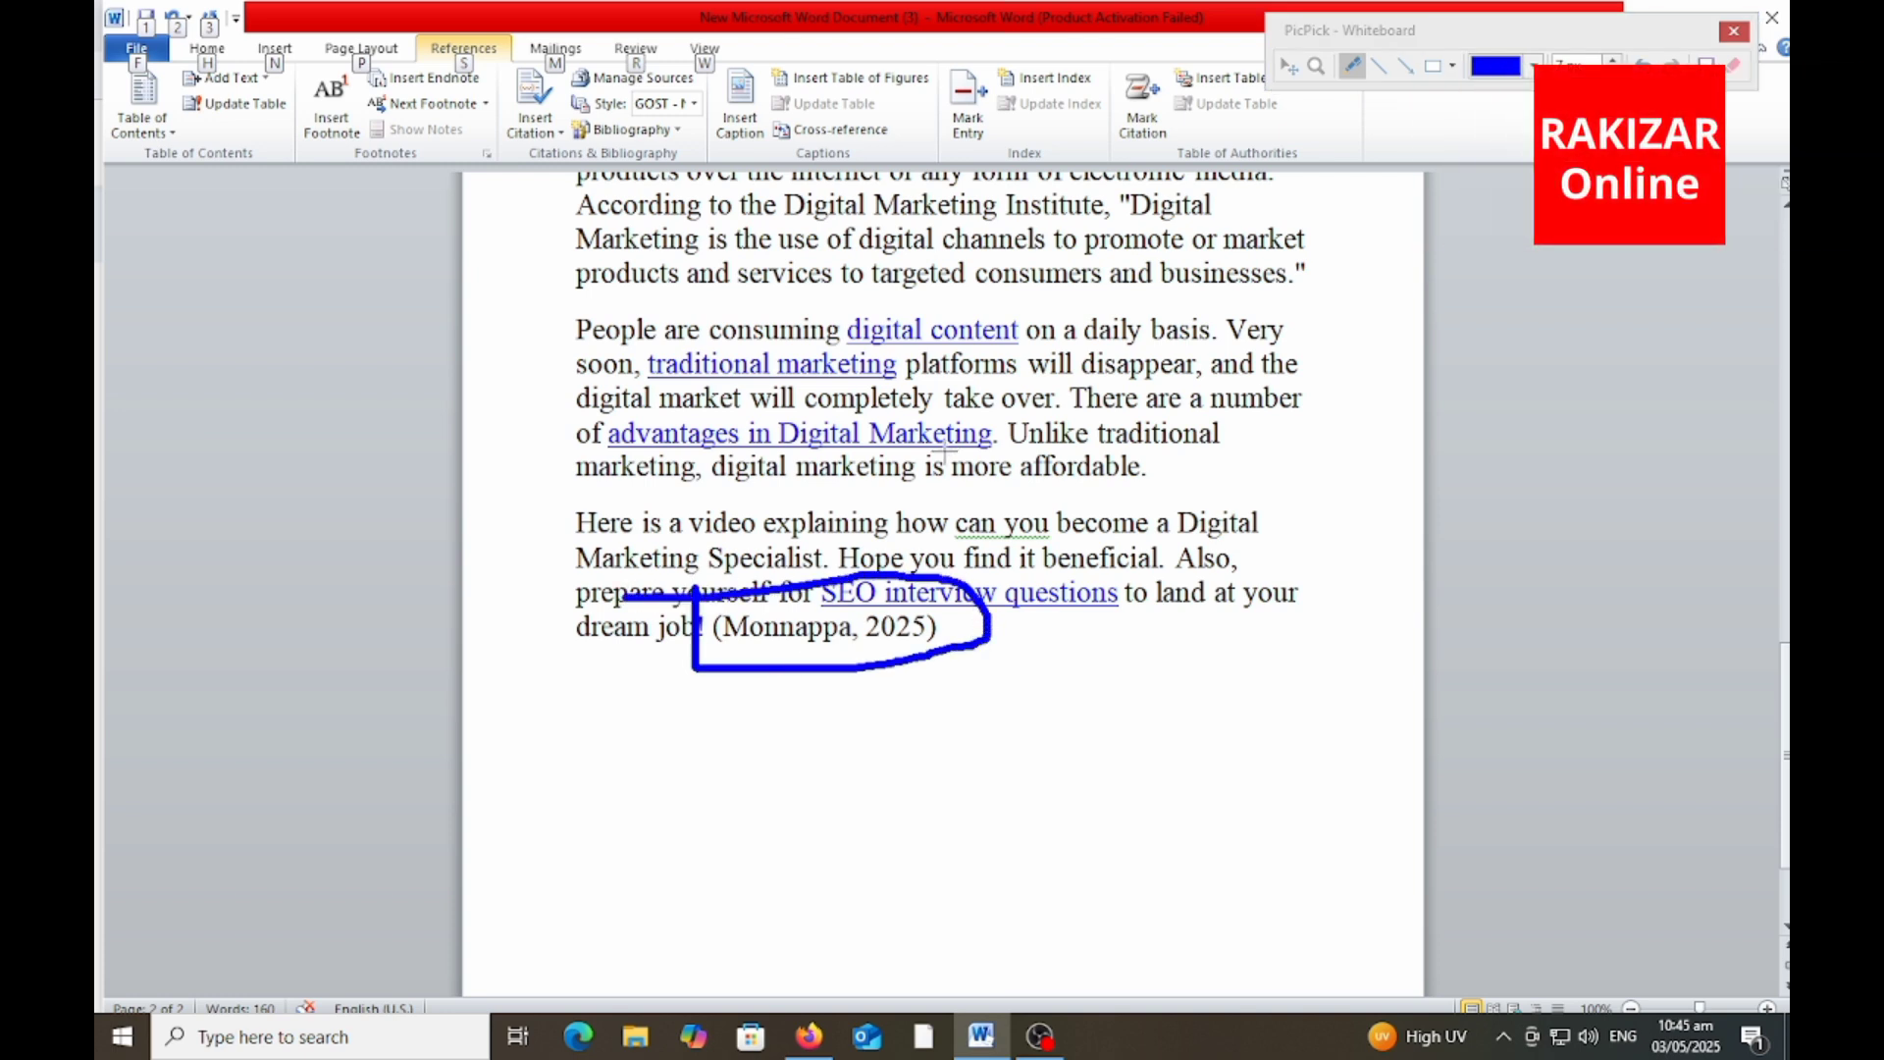
mouse_move(1393, 358)
left_mouse_down()
mouse_move(1410, 422)
mouse_move(1489, 499)
left_mouse_up()
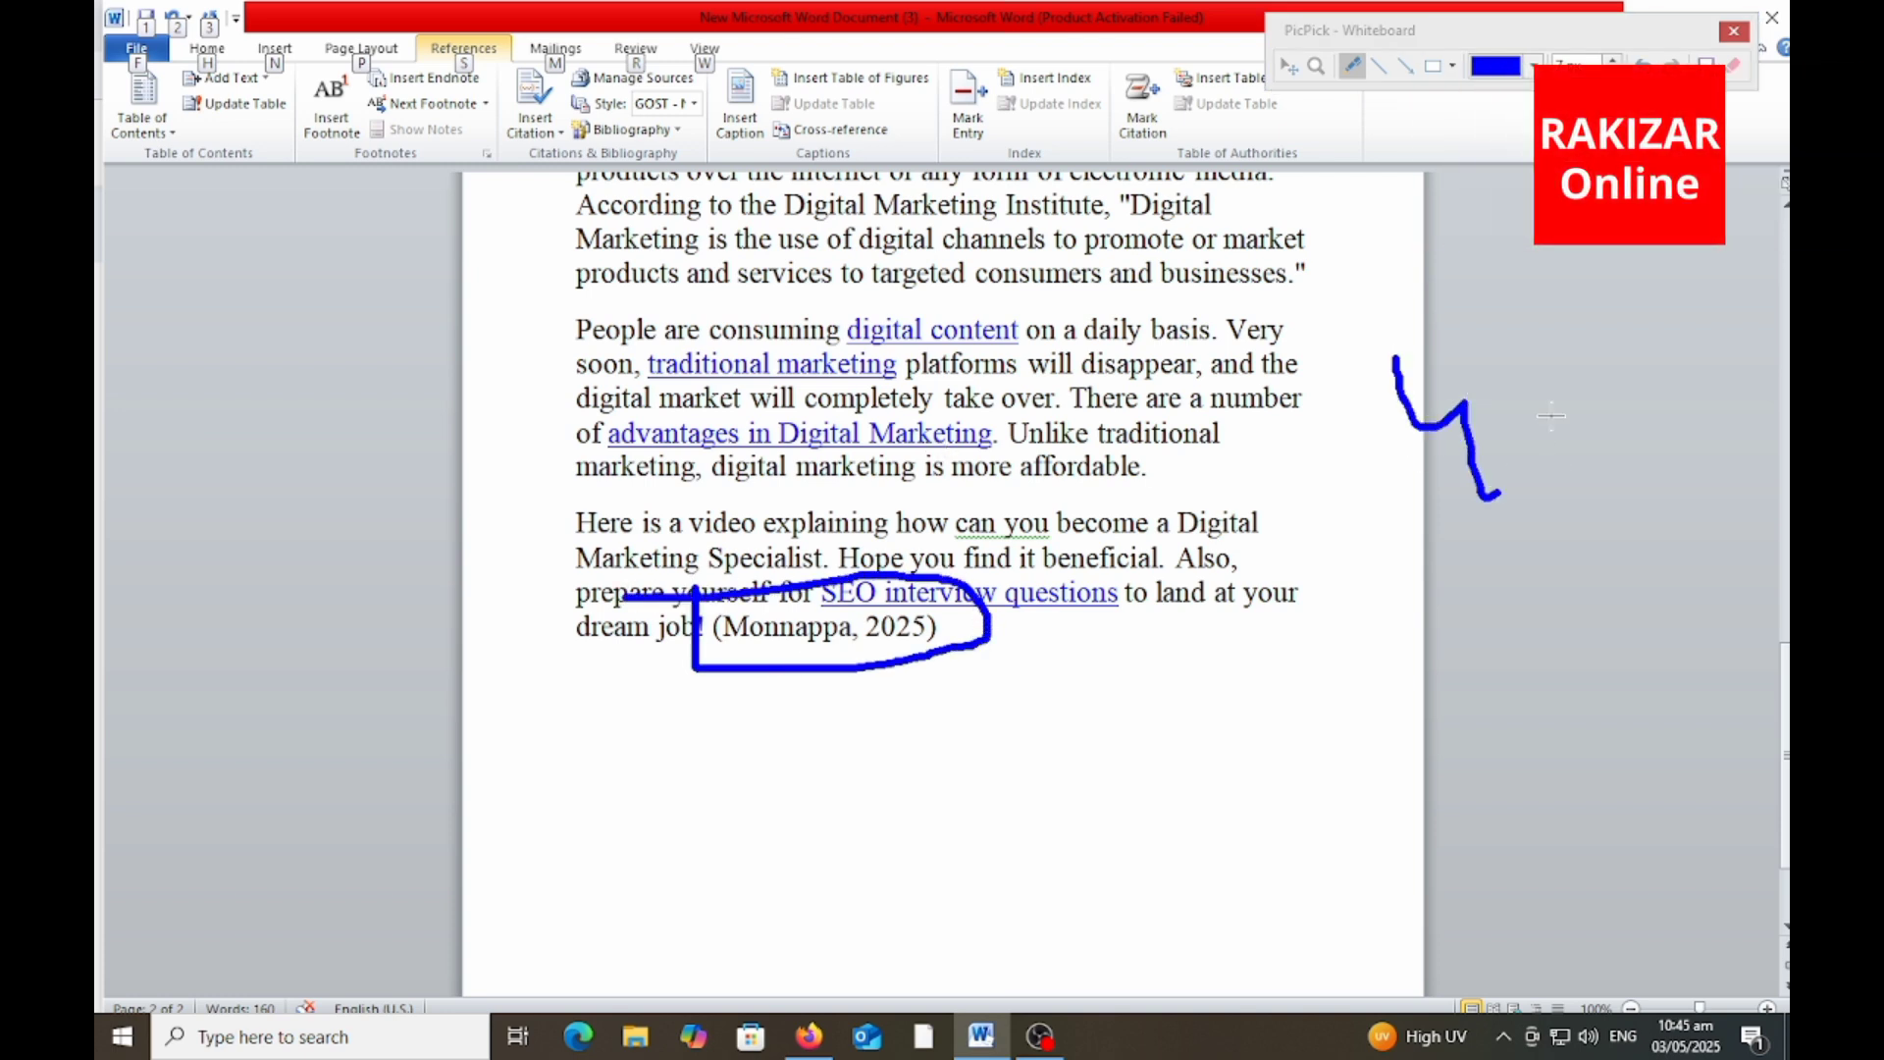
left_click_drag(1568, 420, 1576, 424)
mouse_move(1469, 561)
left_mouse_down()
mouse_move(1427, 636)
mouse_move(1551, 560)
mouse_move(1570, 584)
mouse_move(1545, 567)
left_mouse_up()
left_click_drag(905, 700, 980, 694)
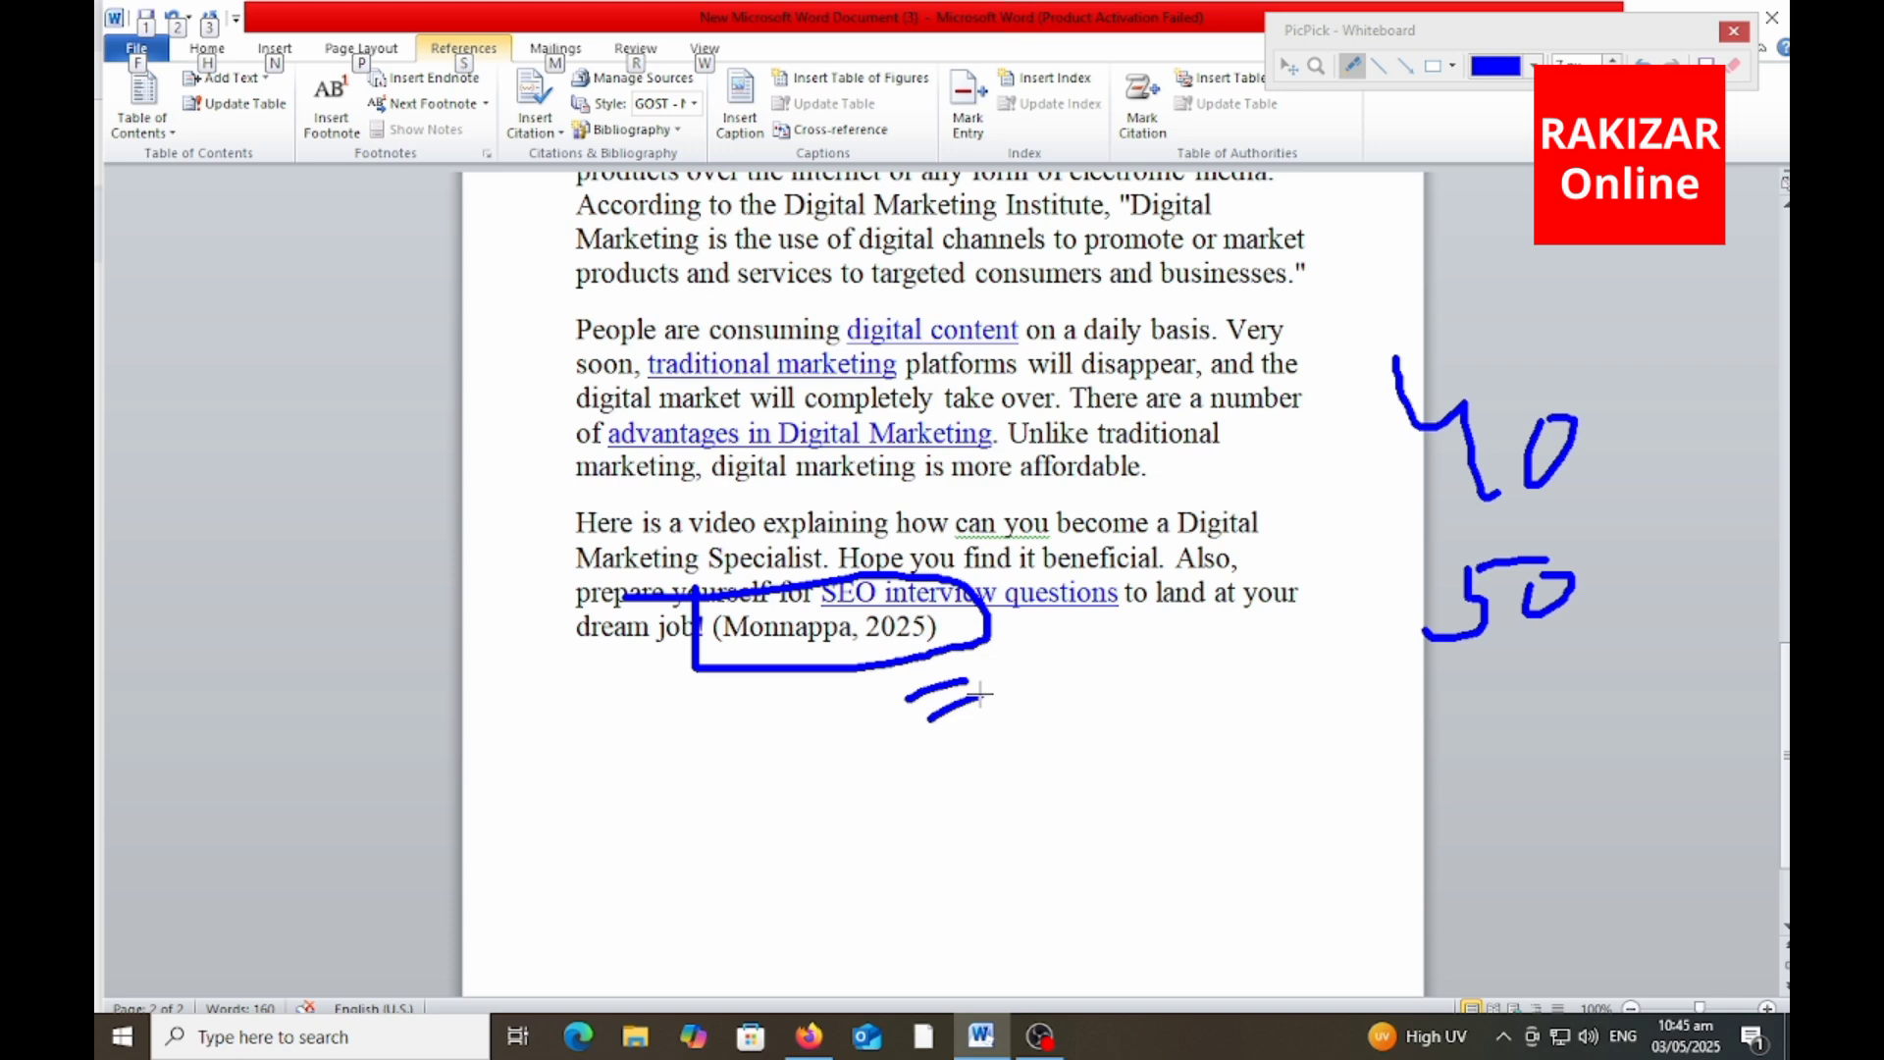
key("Escape")
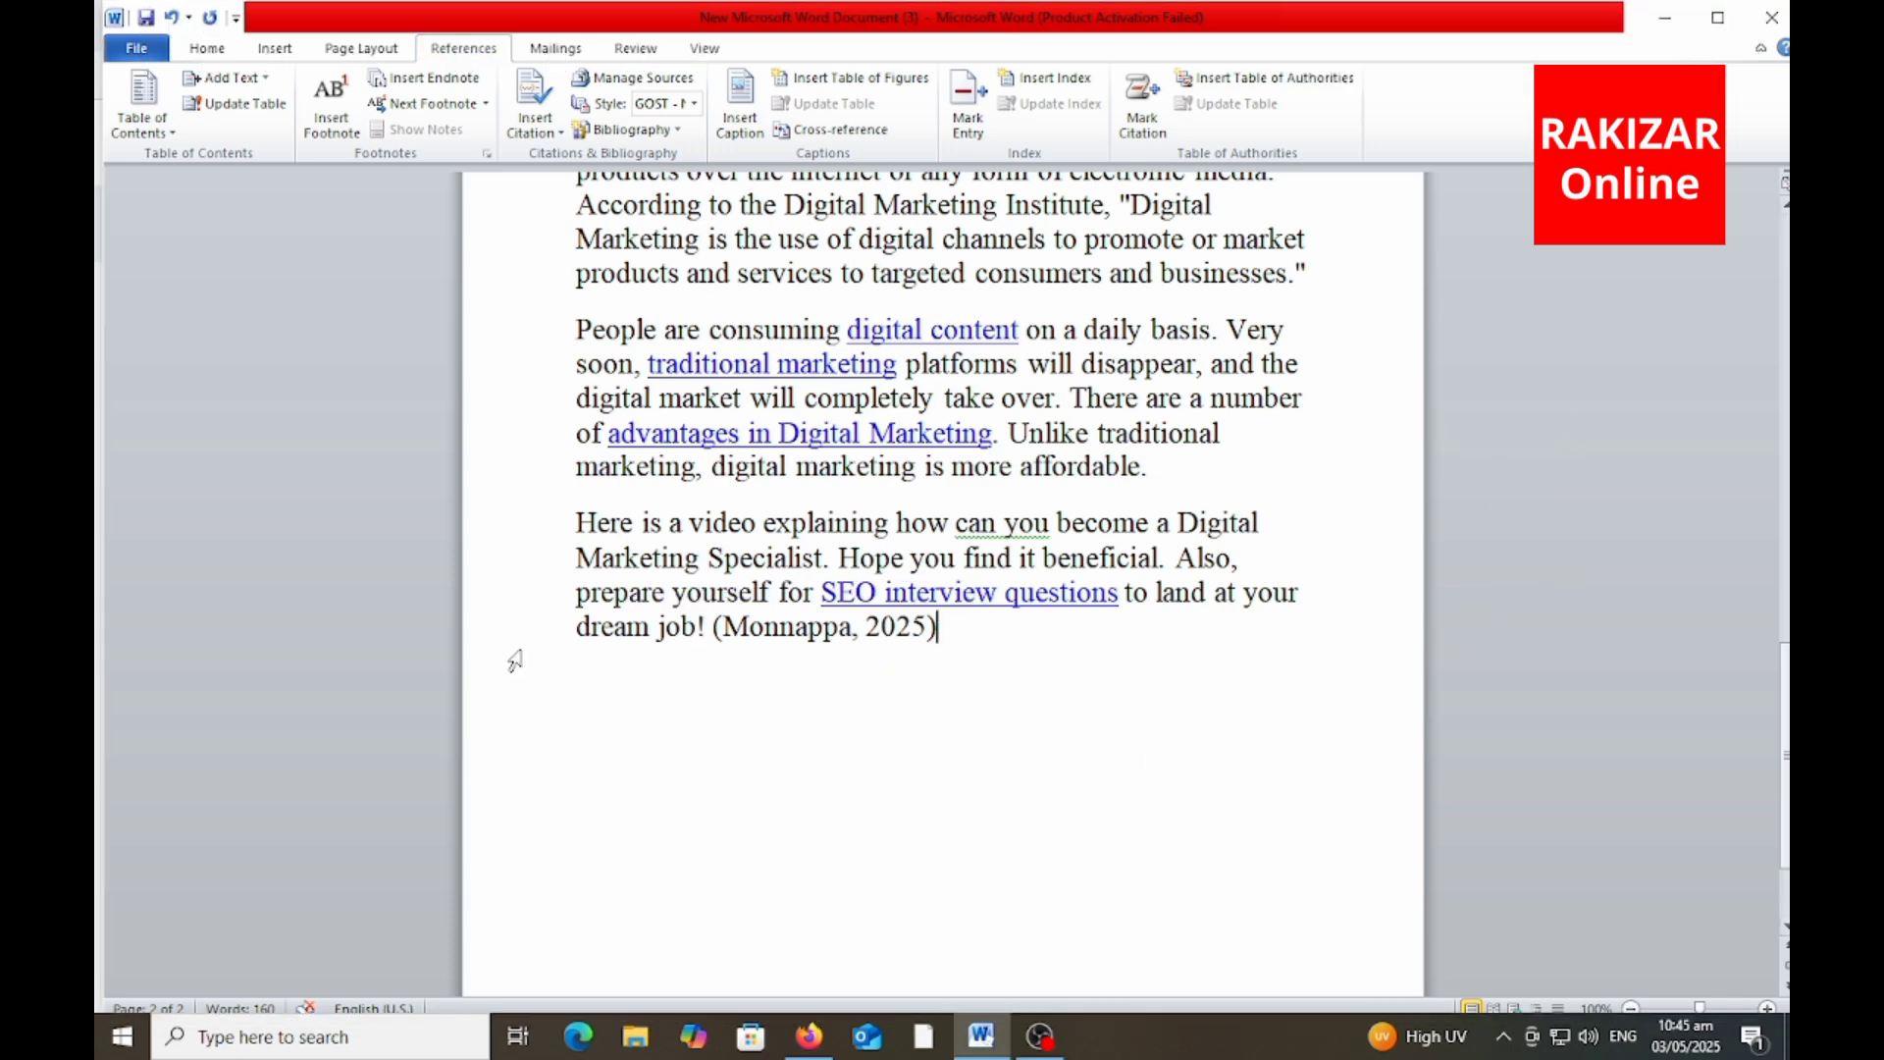
- Box the Bibliography command on the whiteboard, then insert the built-in Bibliography below the cited paragraph
scroll(743, 736, "down", 3)
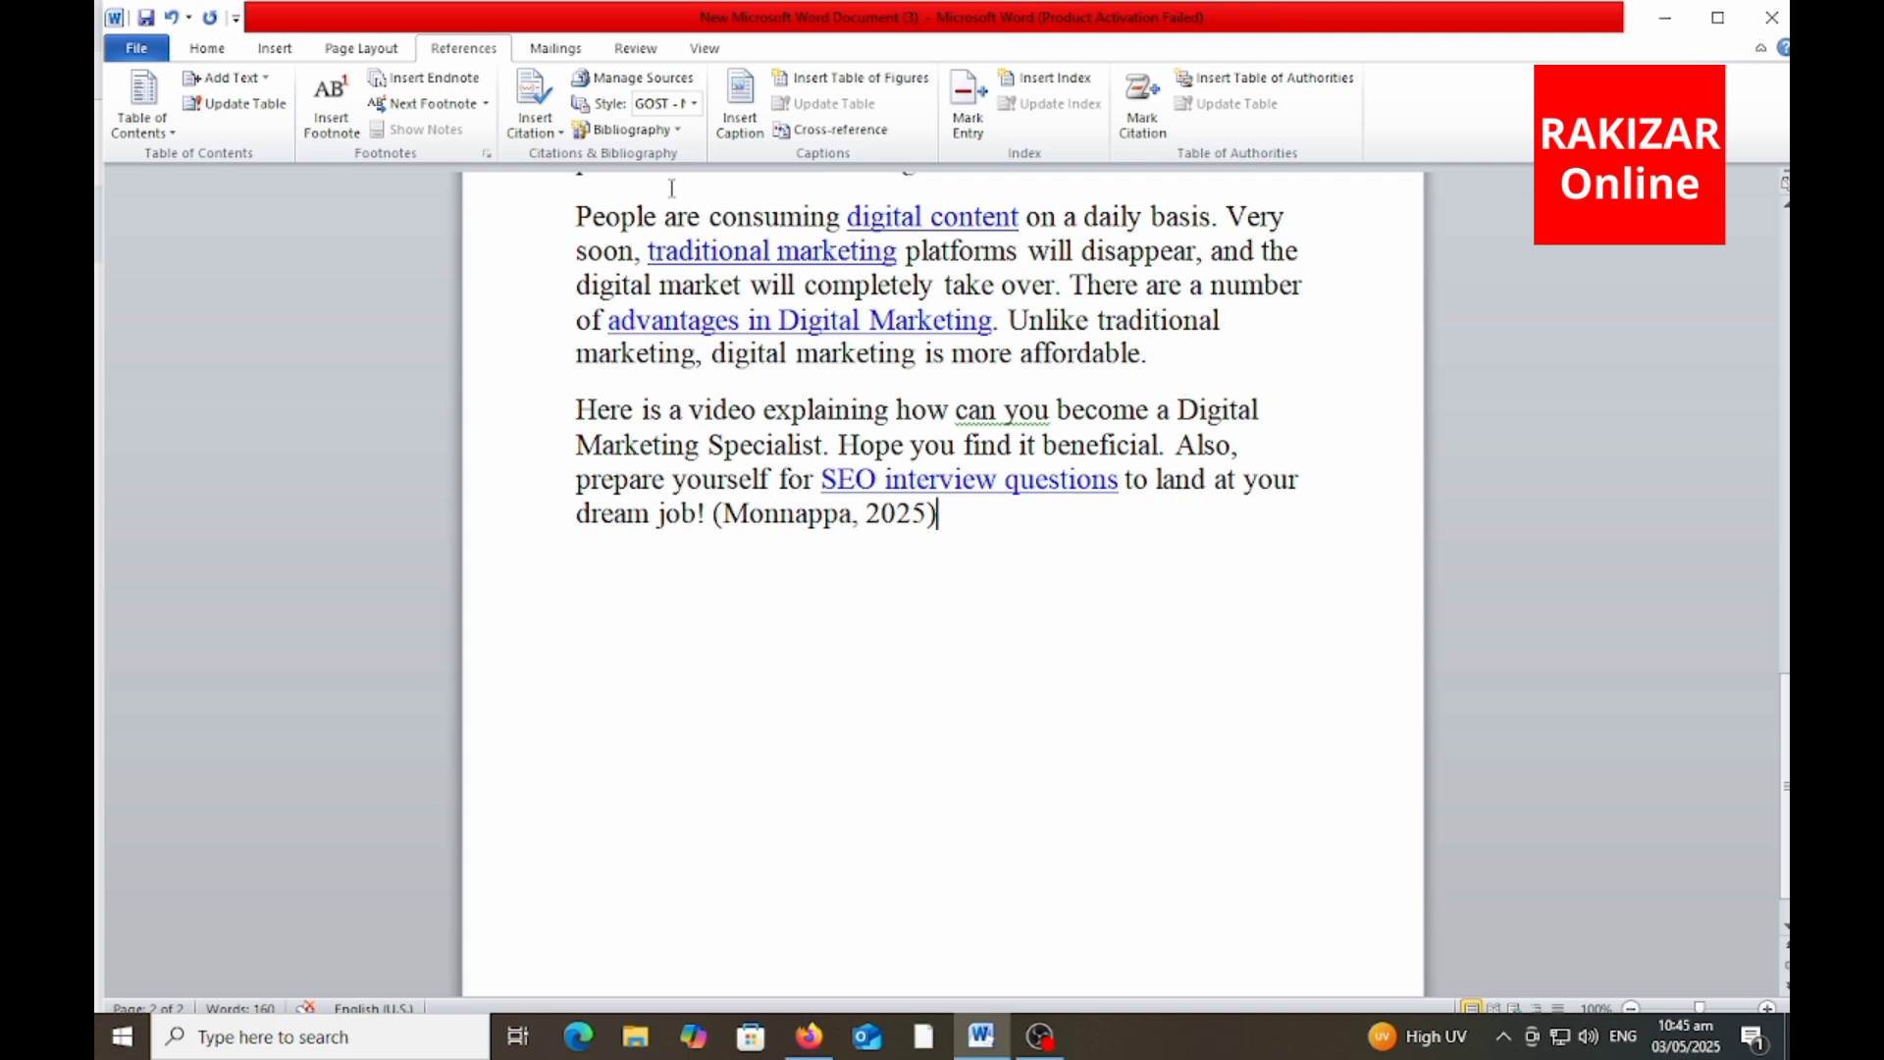
key("alt+w")
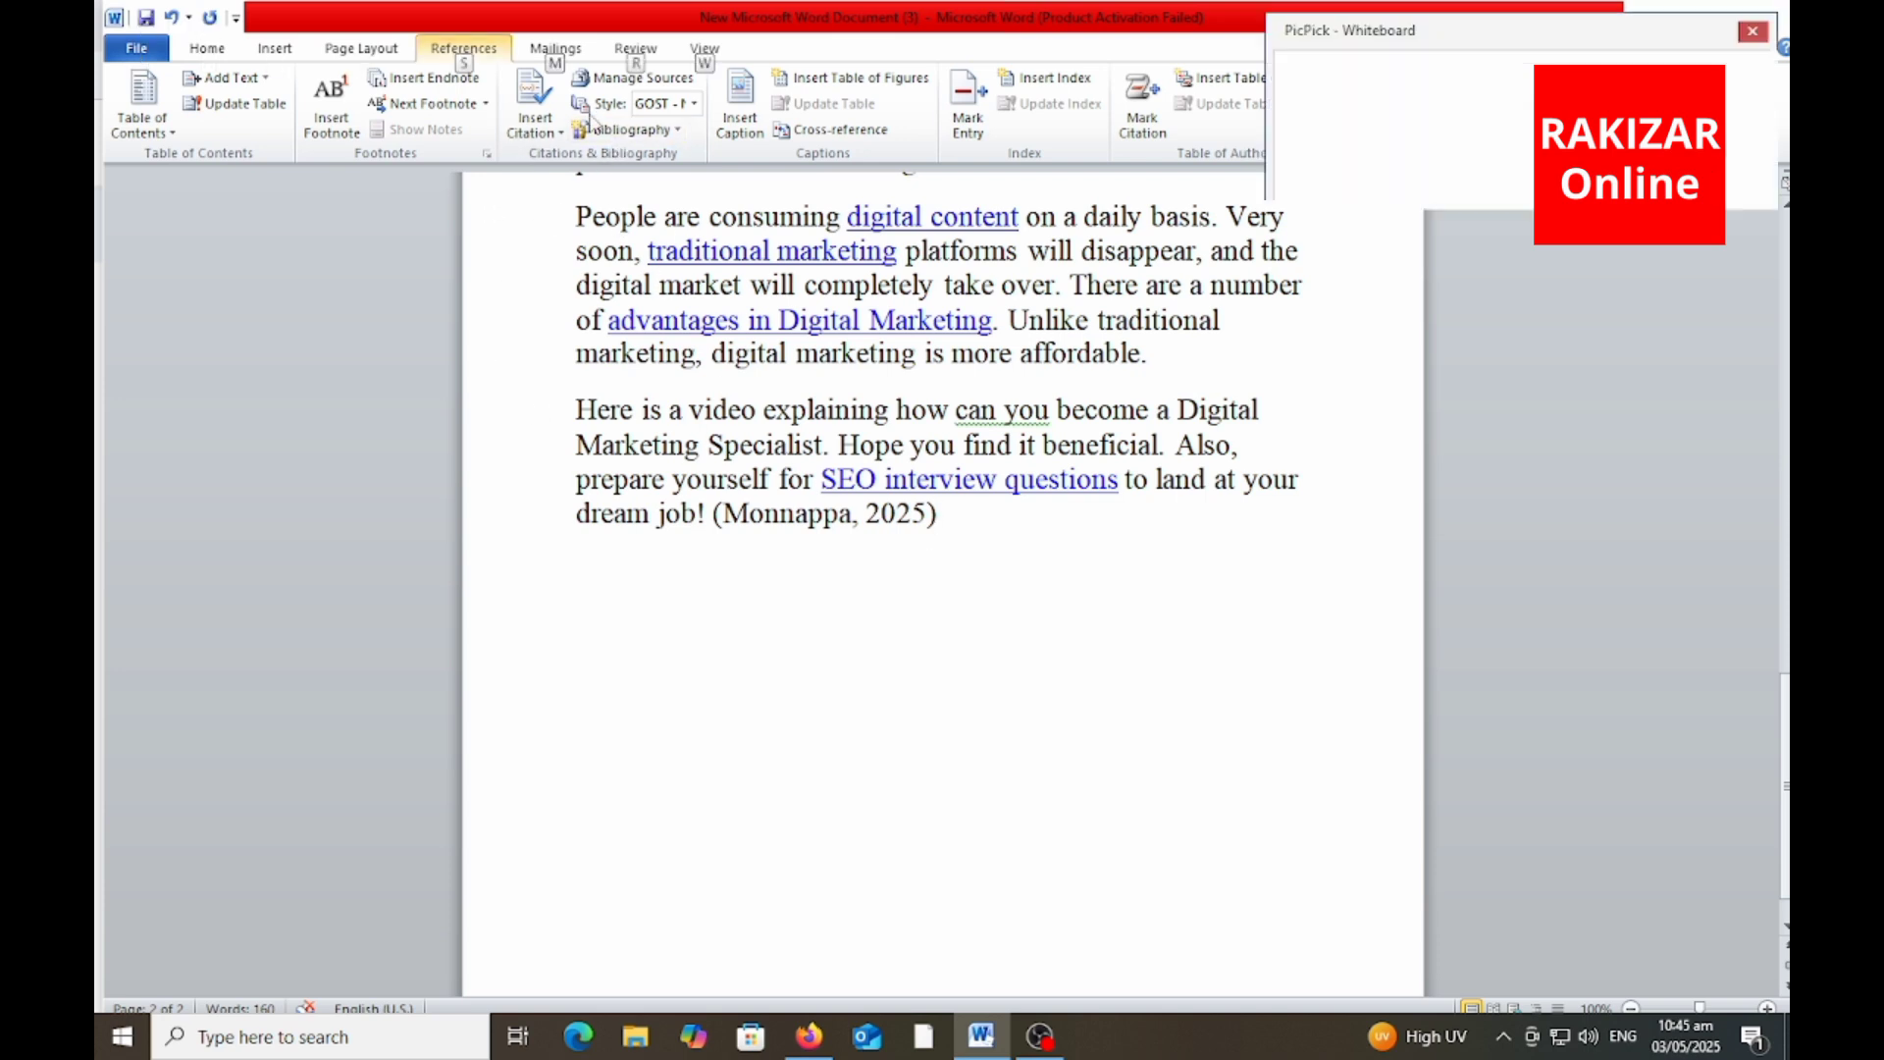
mouse_move(583, 110)
left_mouse_down()
mouse_move(570, 162)
mouse_move(628, 106)
mouse_move(582, 126)
left_mouse_up()
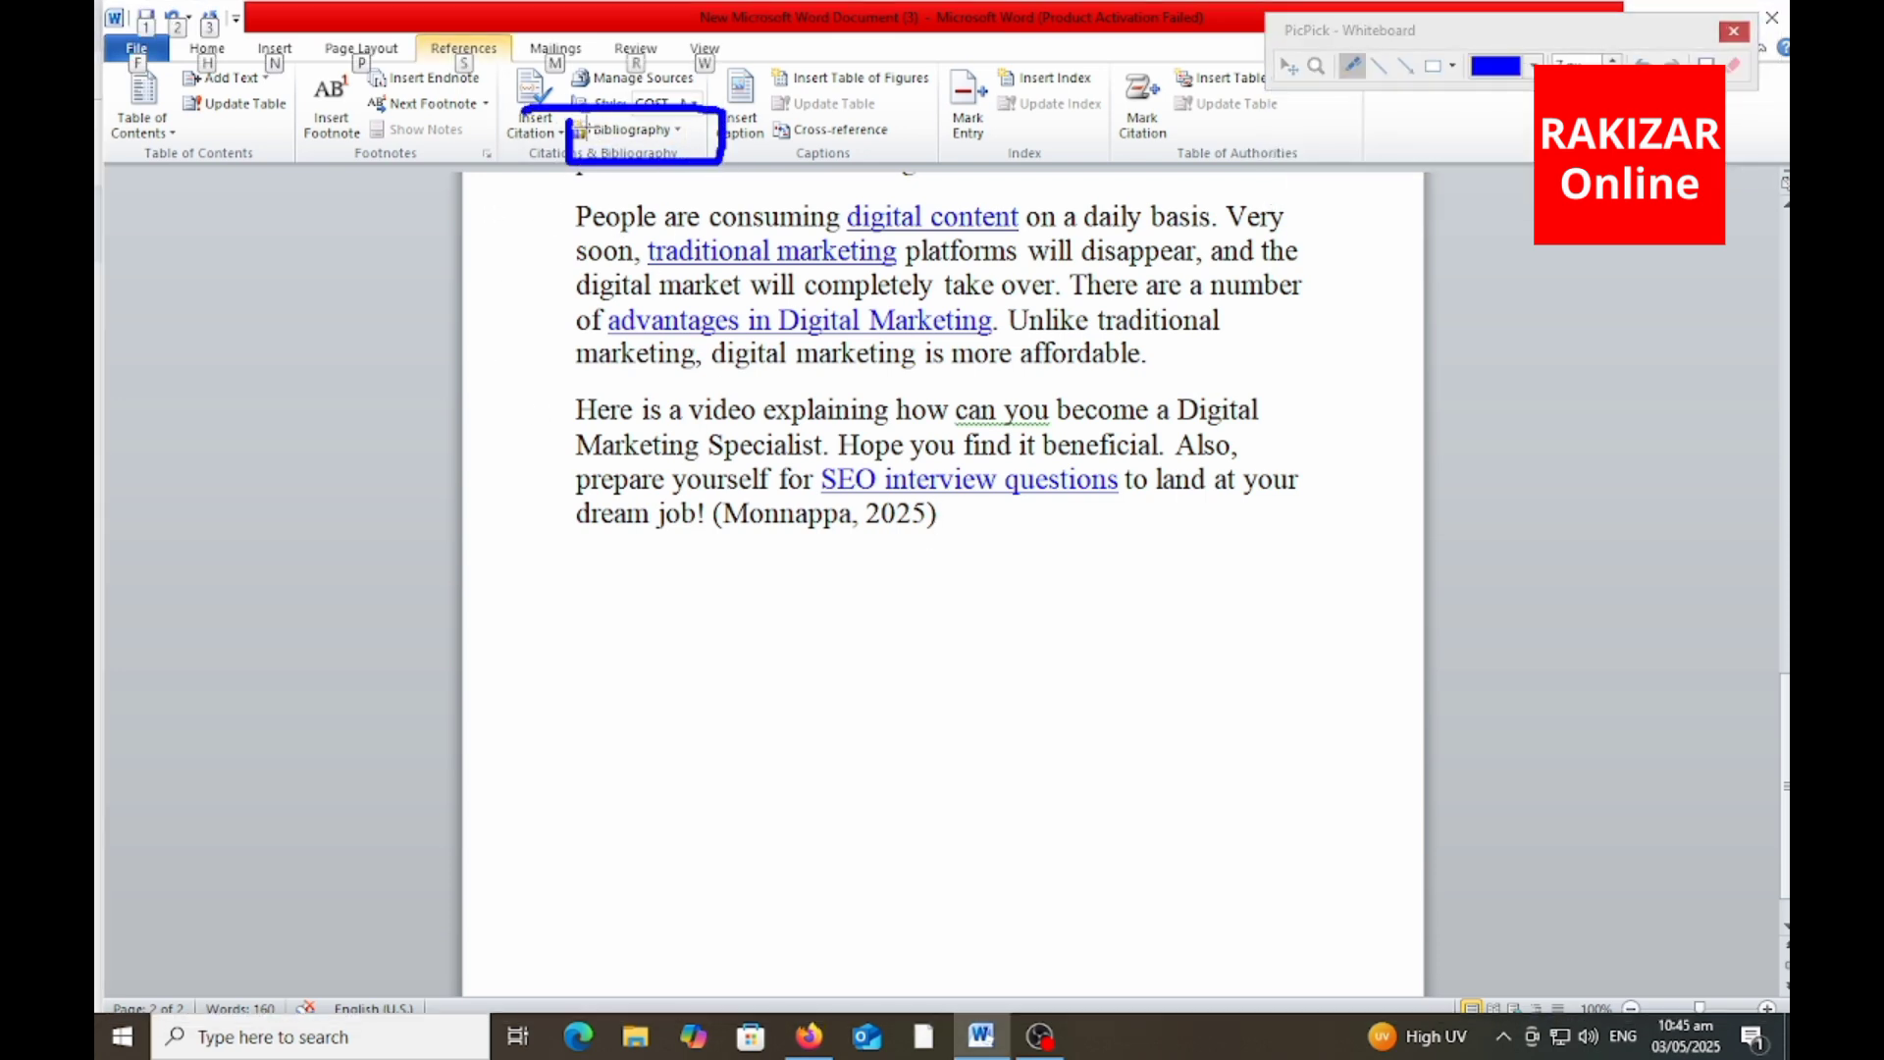
key("Escape")
left_click(680, 131)
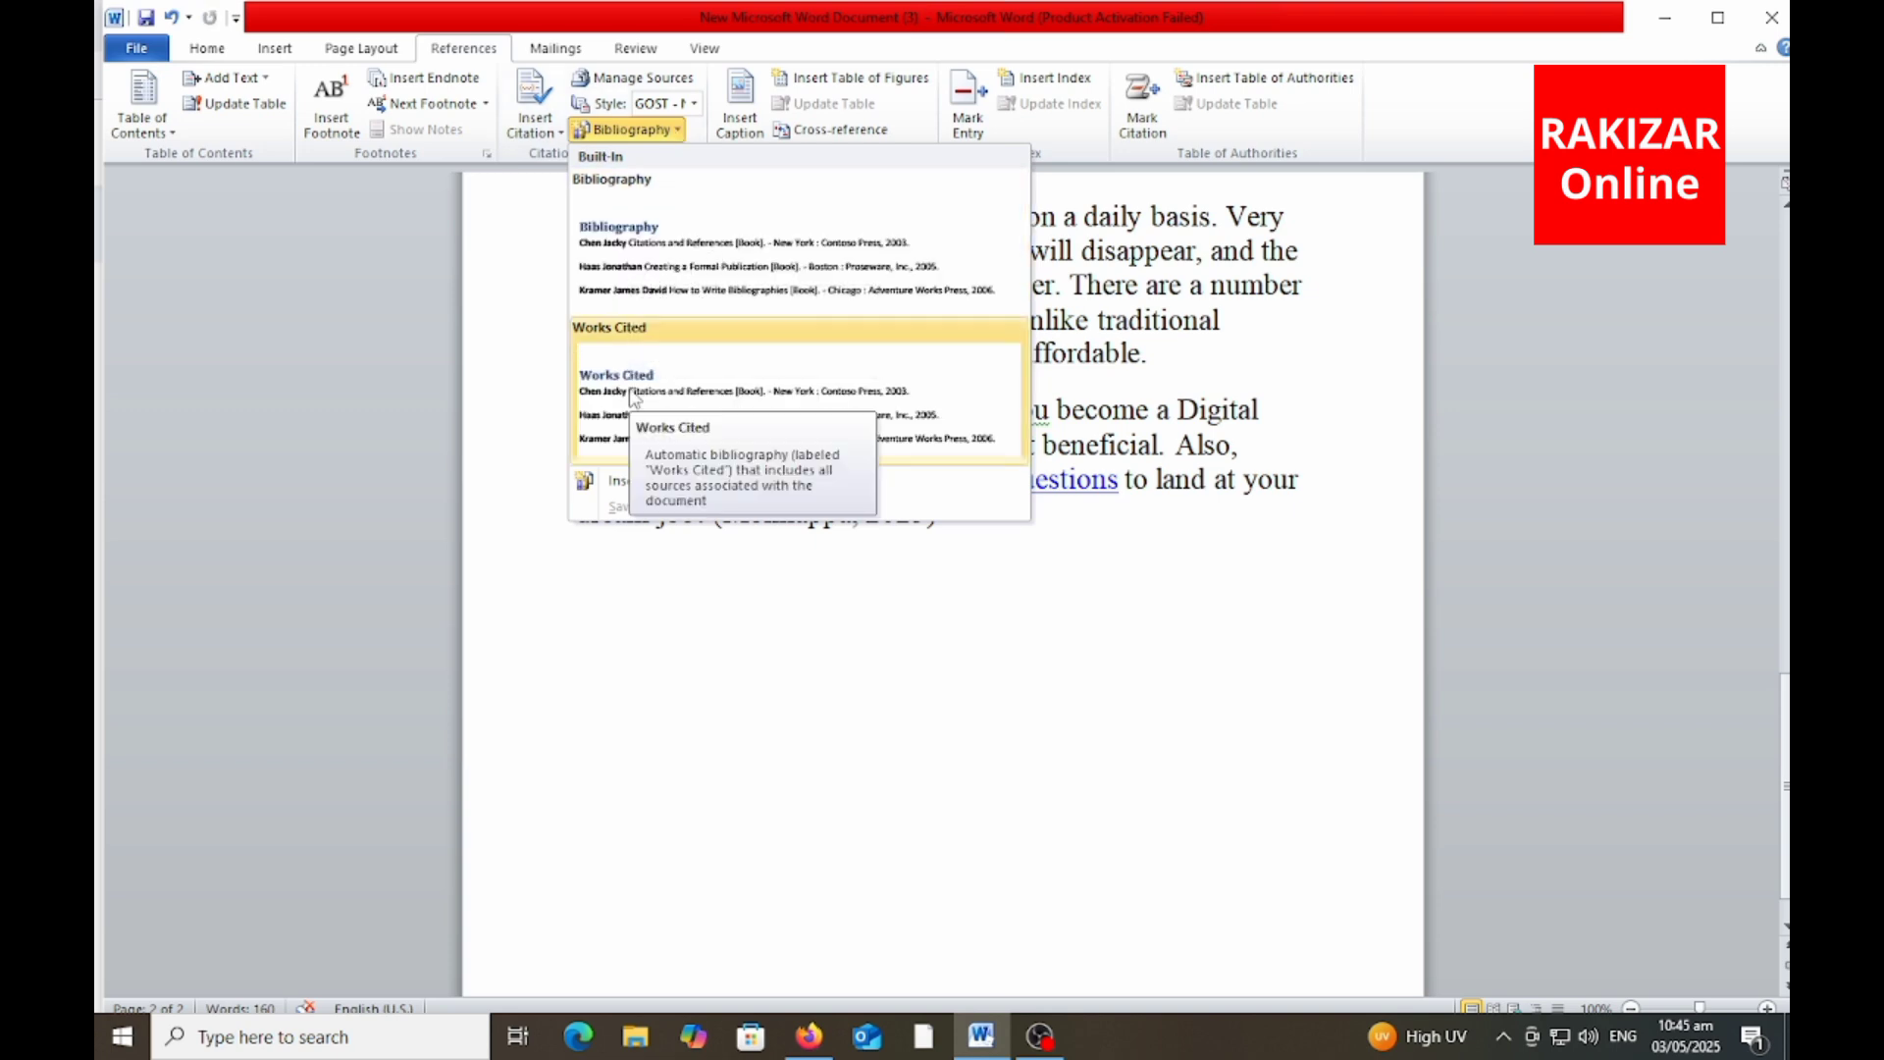
left_click(700, 276)
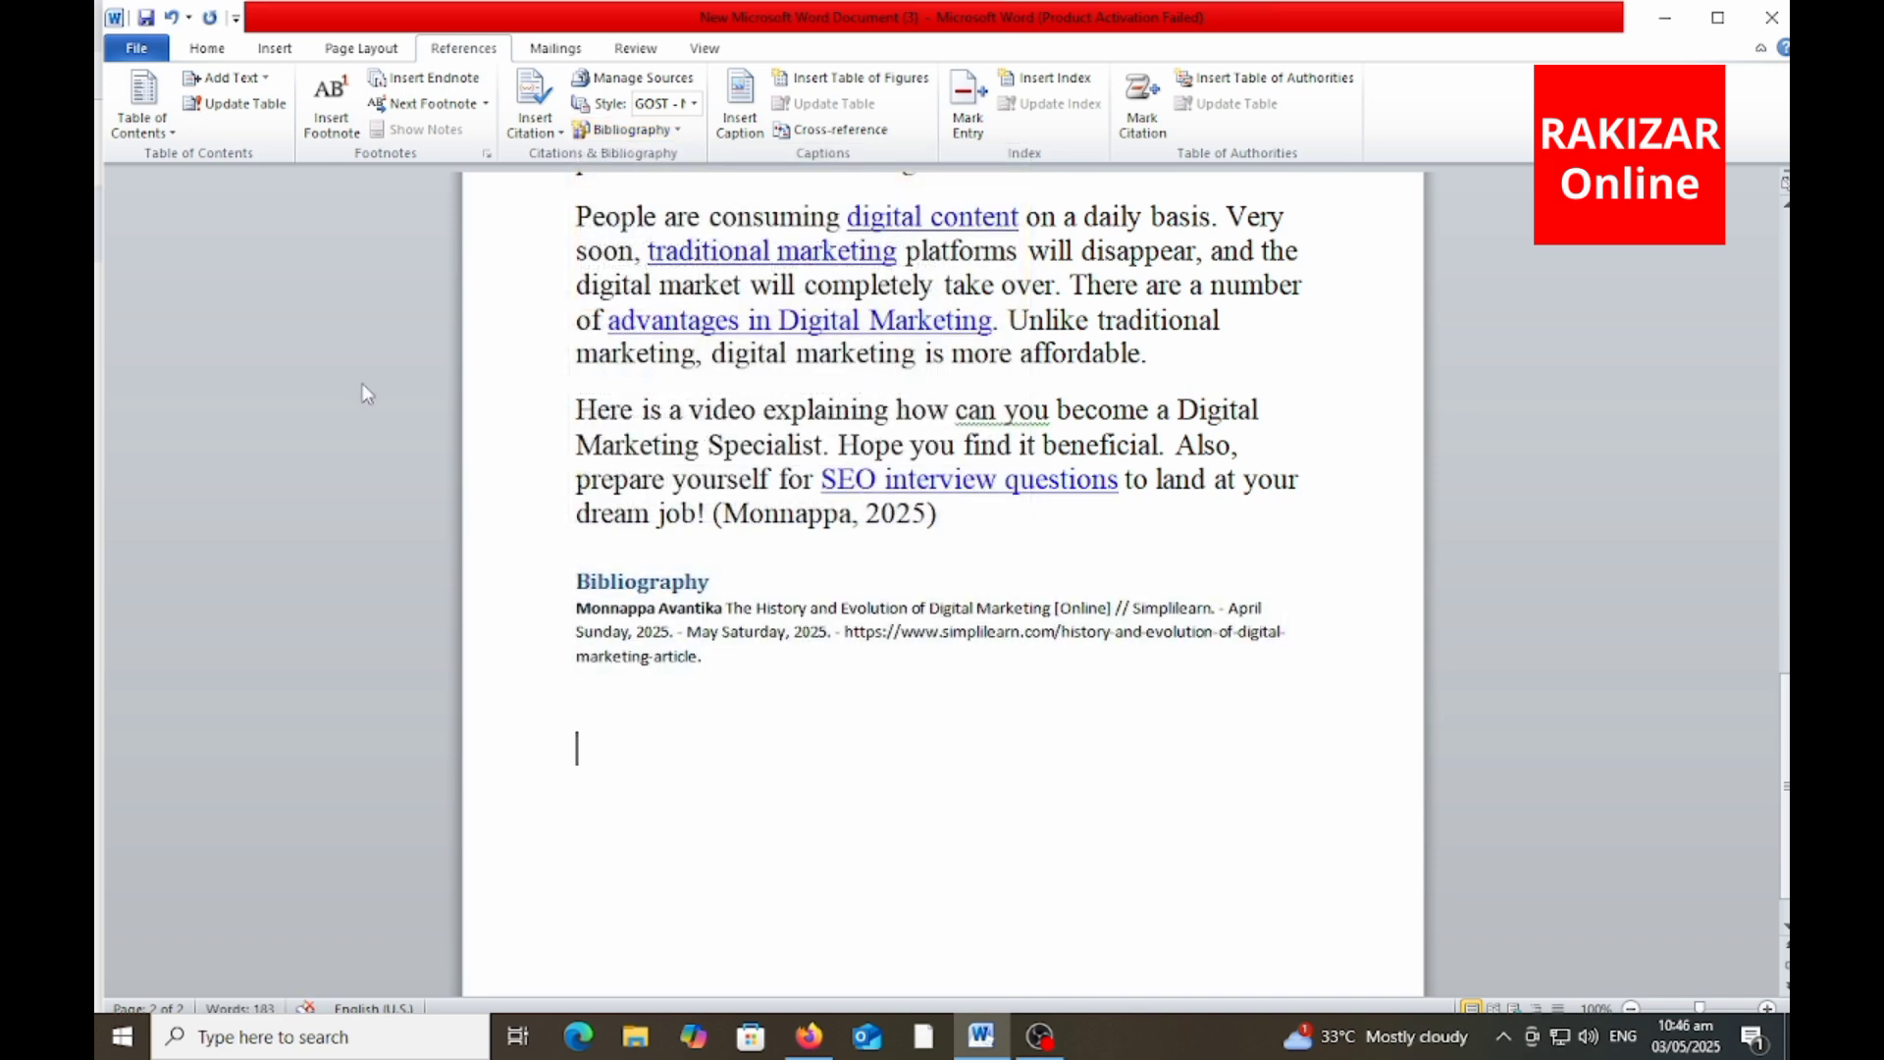
- Circle the inserted bibliography and draw a mark beside the in-text citation on the whiteboard
key("alt+w")
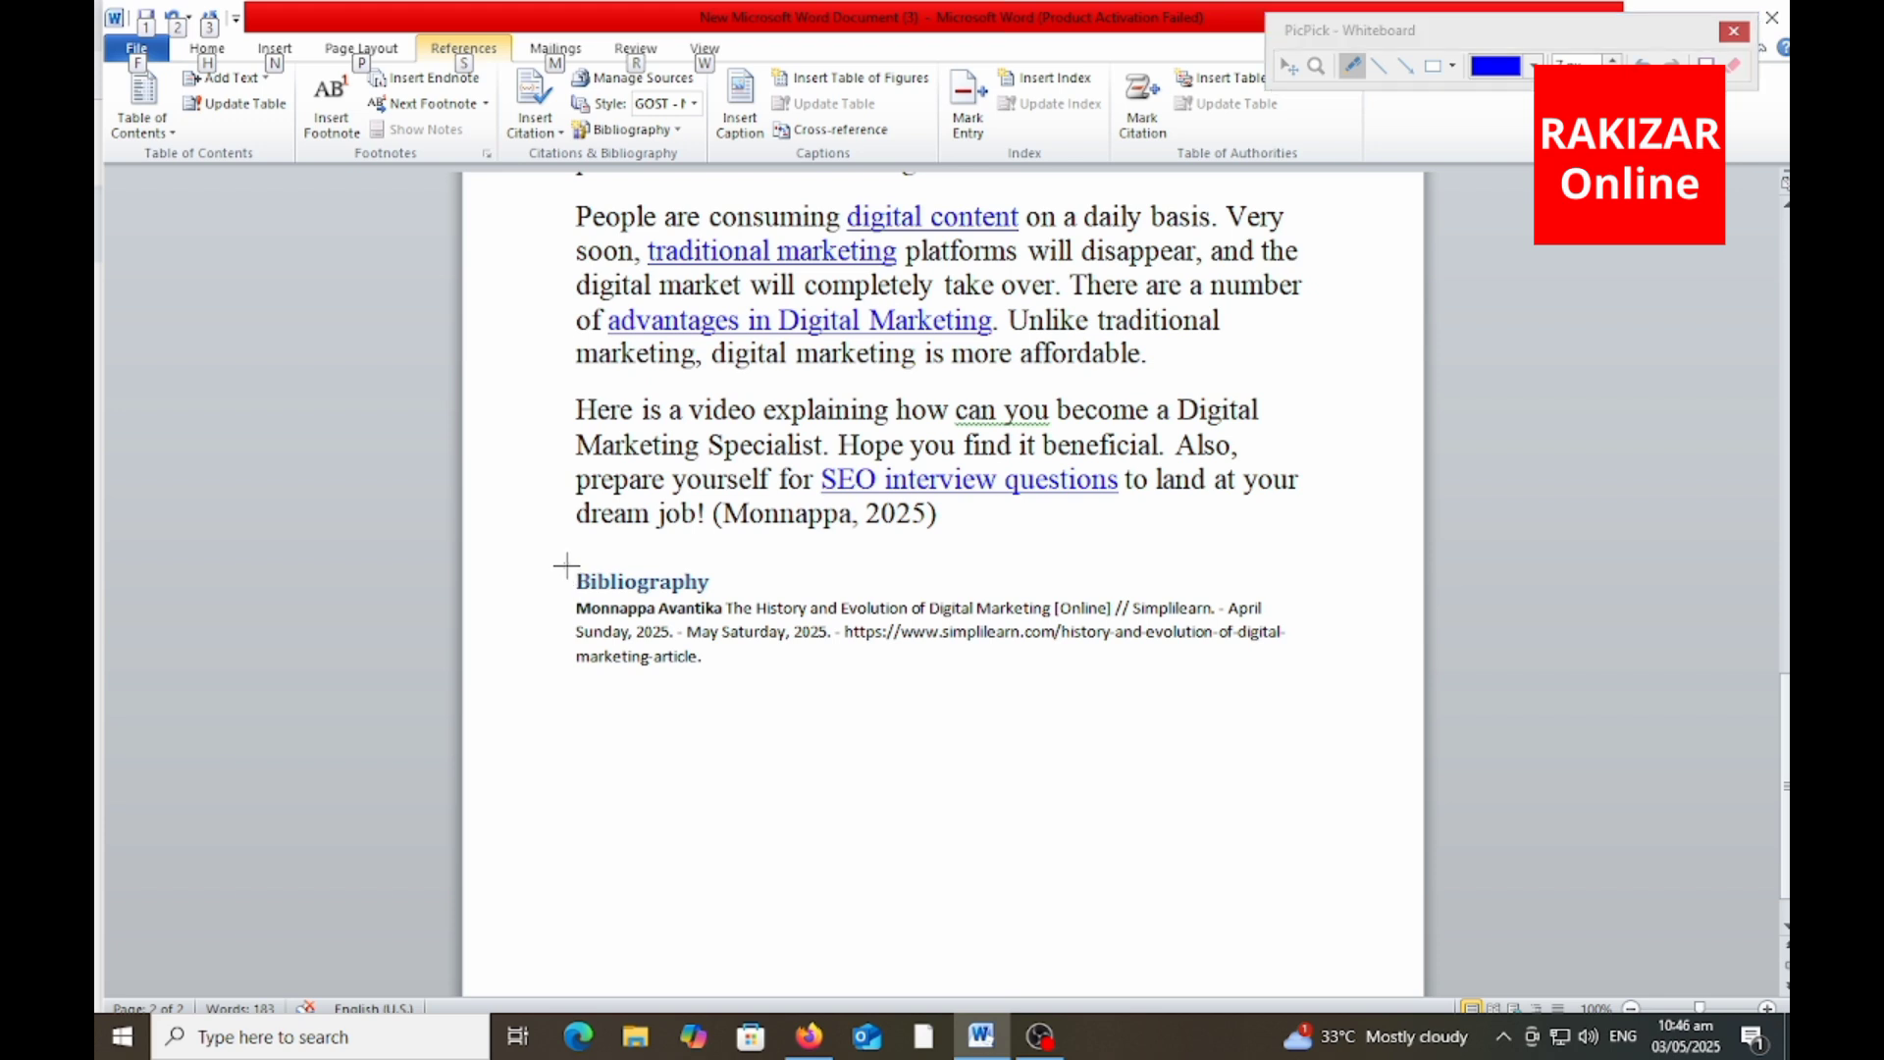
mouse_move(568, 565)
left_mouse_down()
mouse_move(1314, 559)
mouse_move(1059, 743)
mouse_move(500, 619)
mouse_move(600, 596)
left_mouse_up()
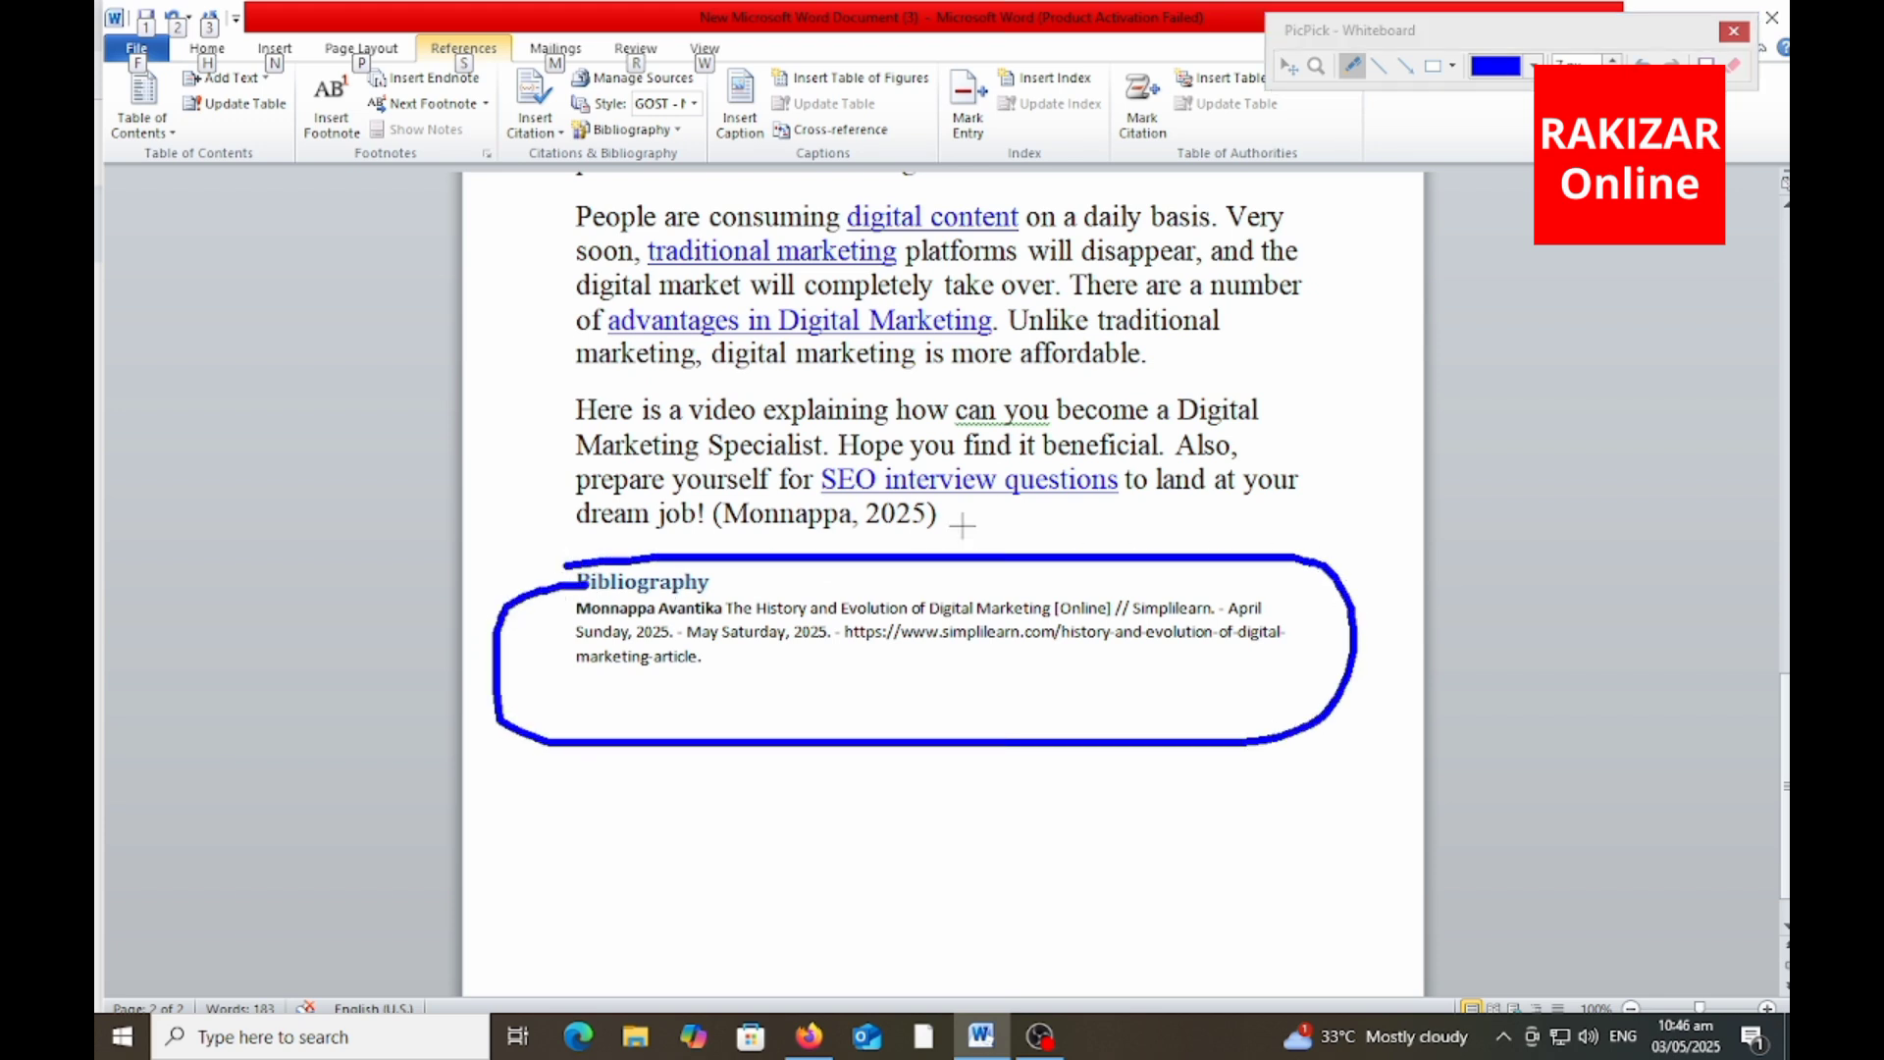
left_click_drag(973, 513, 1043, 452)
key("Escape")
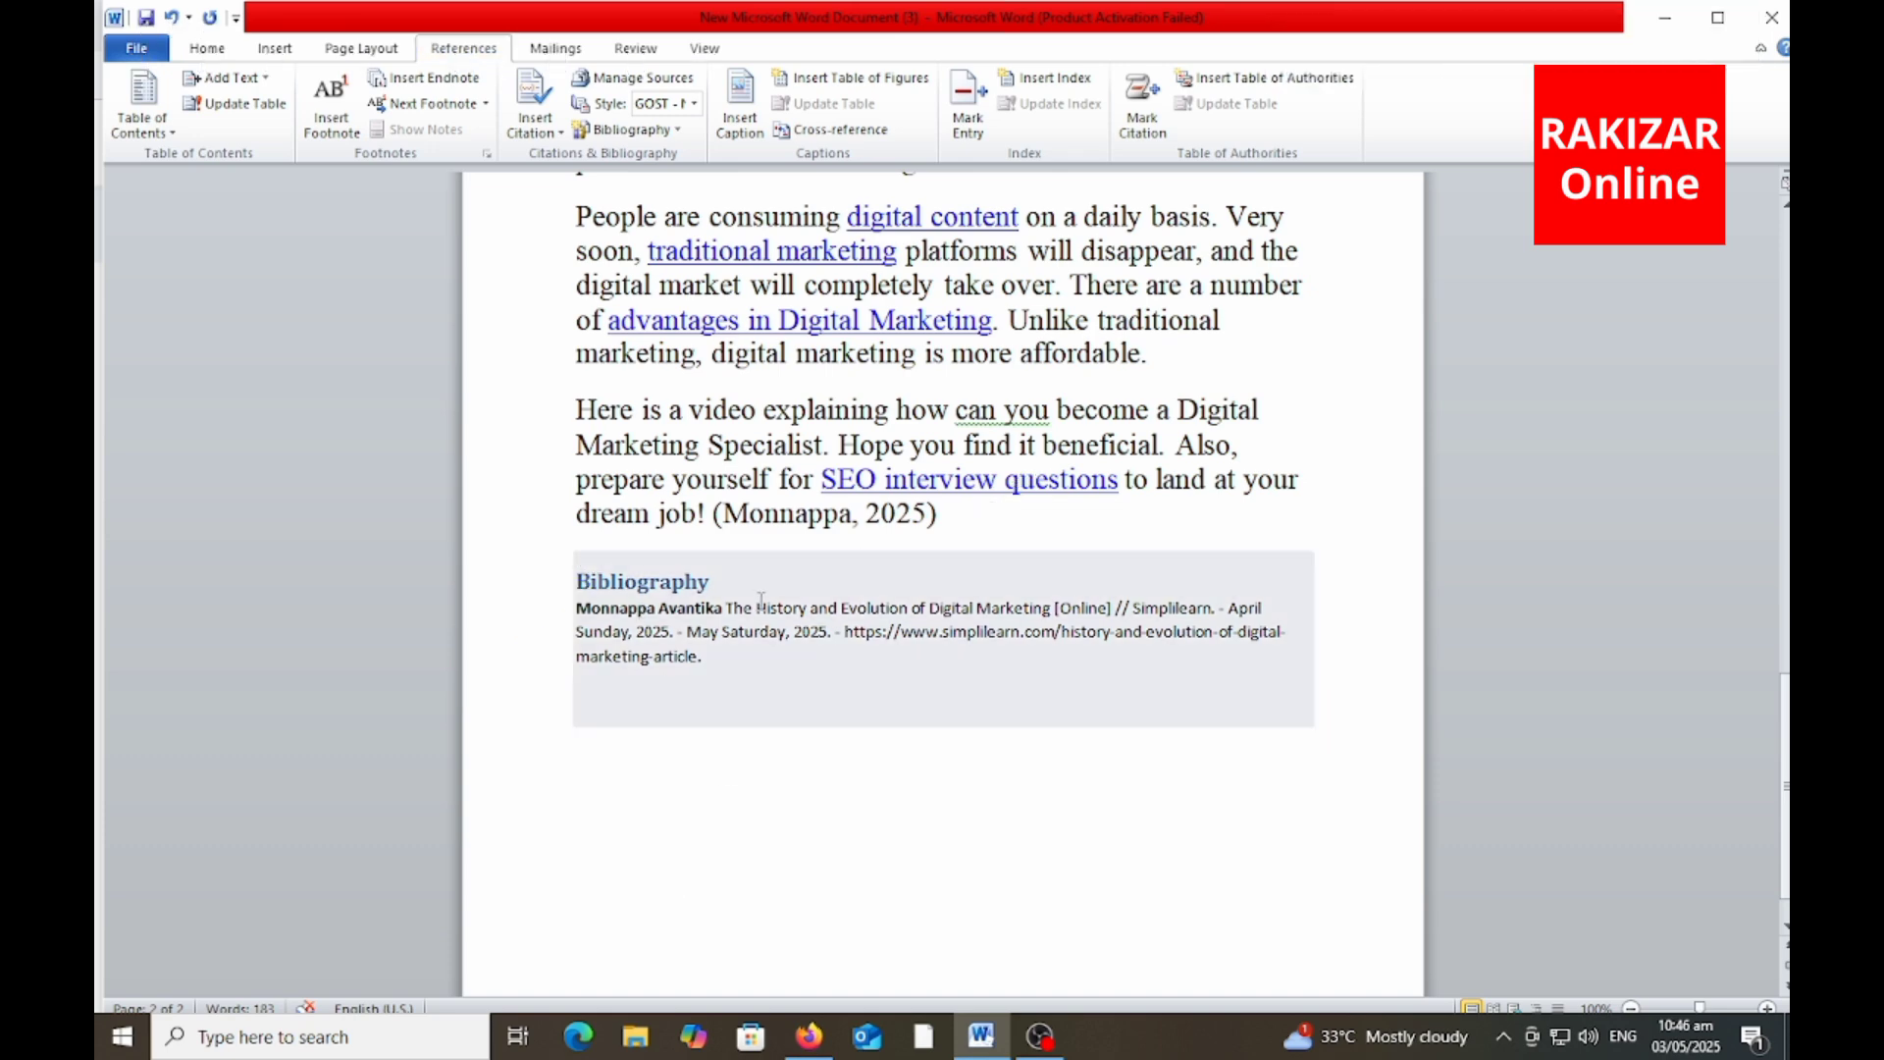
- Underline the author, title, medium, site name and both dates in the enlarged bibliography entry and mark its heading on the whiteboard
scroll(856, 798, "up", 4)
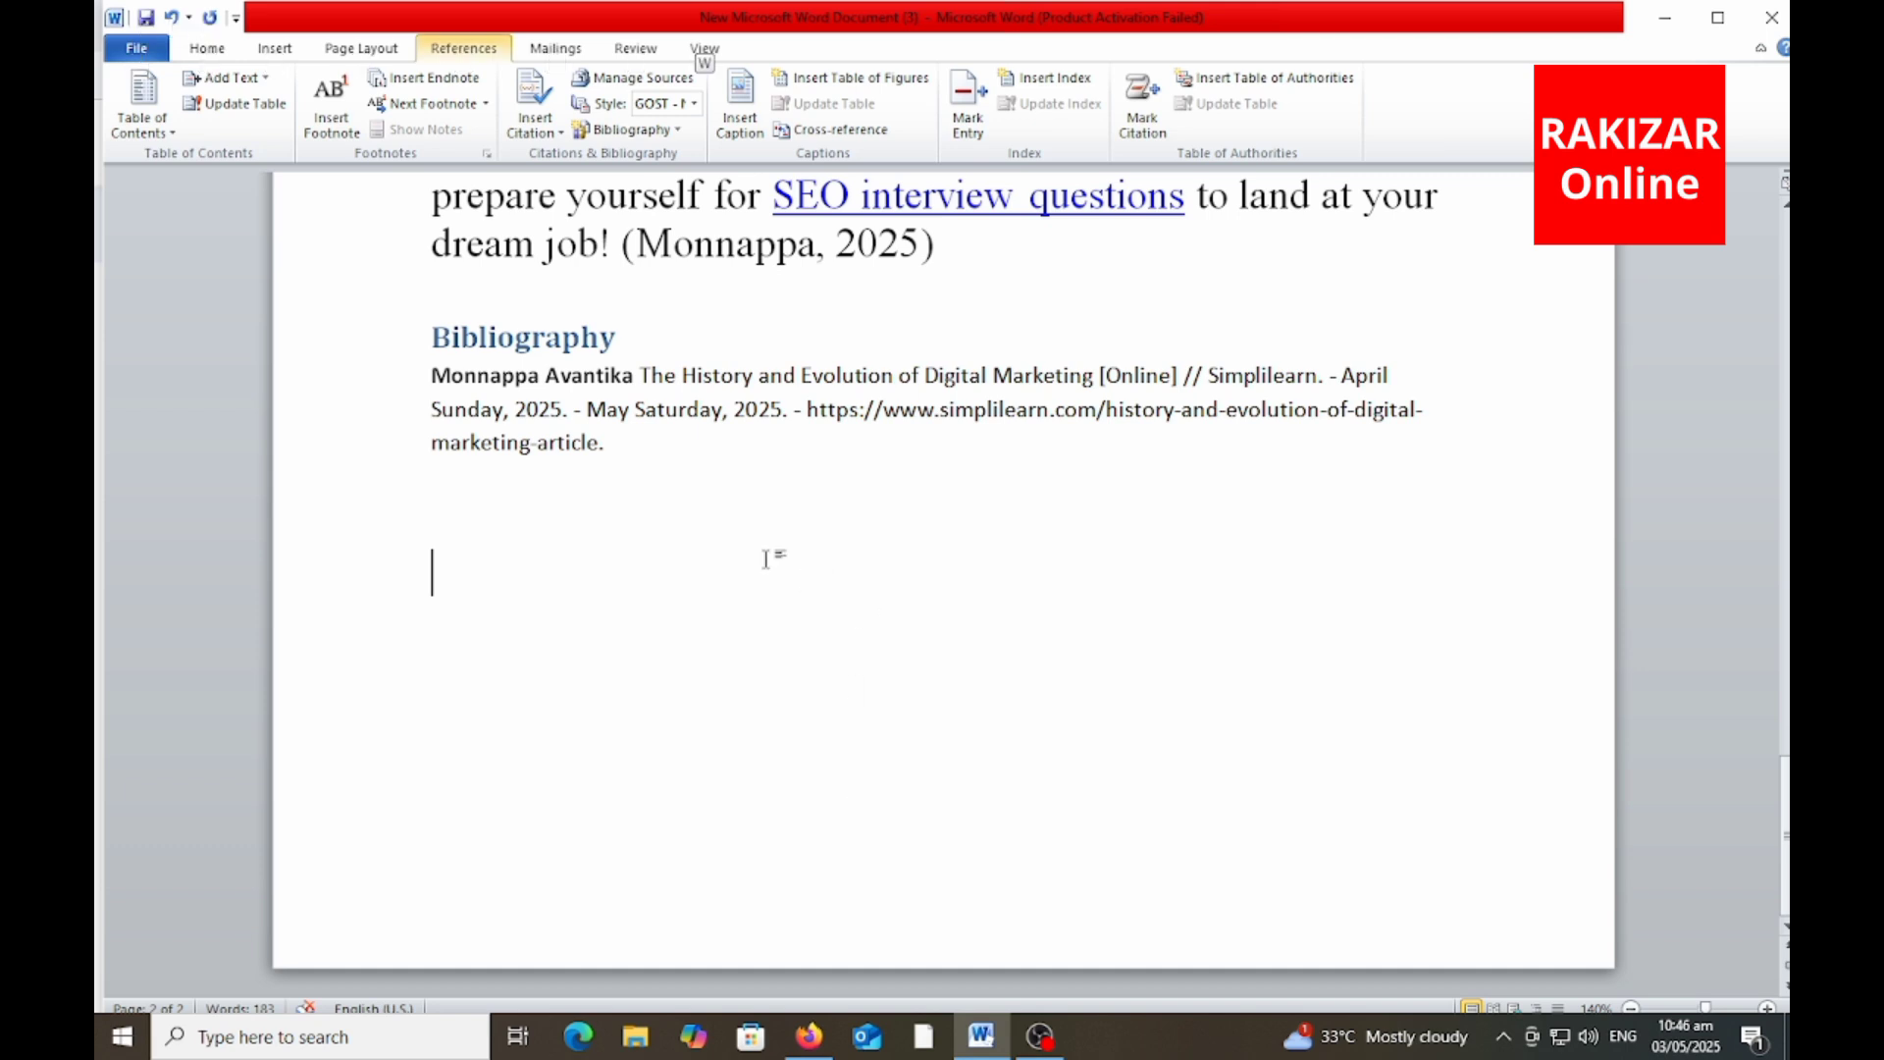
key("alt+w")
left_click_drag(476, 397, 584, 397)
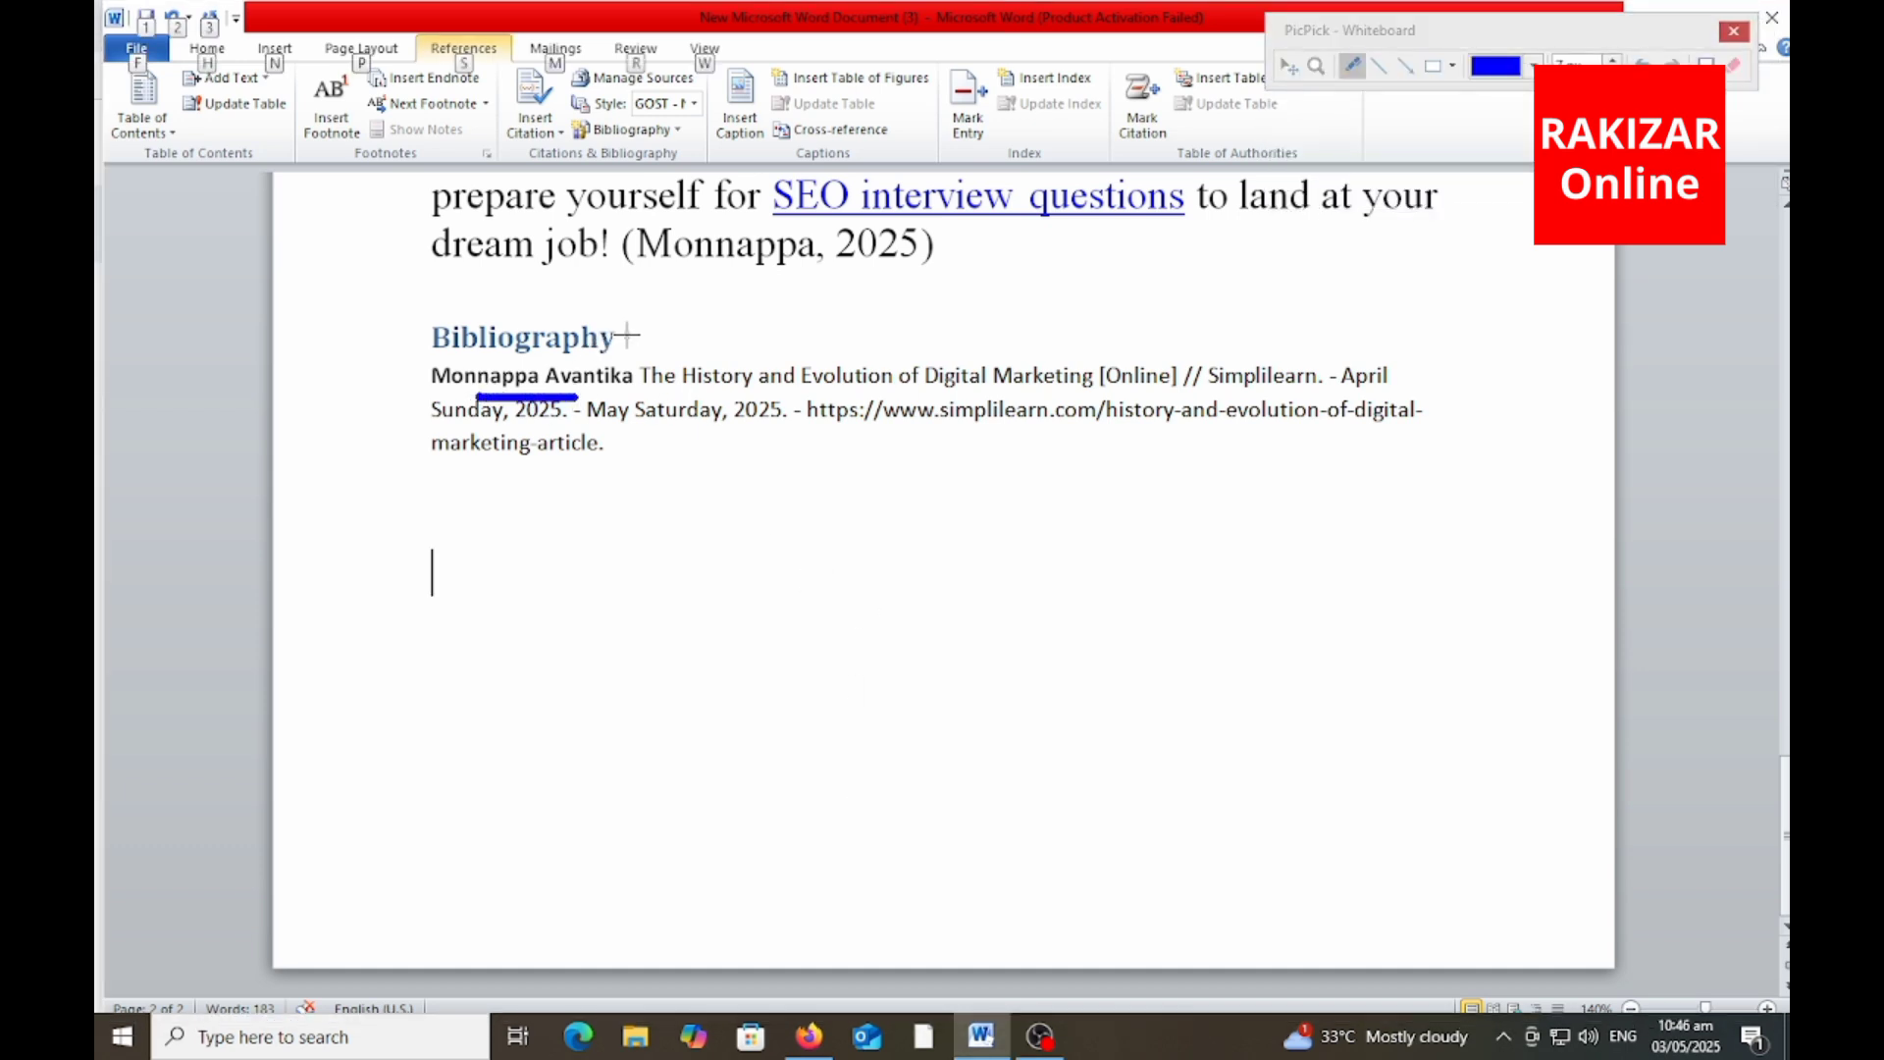
left_click_drag(625, 335, 649, 309)
left_click_drag(682, 393, 1315, 384)
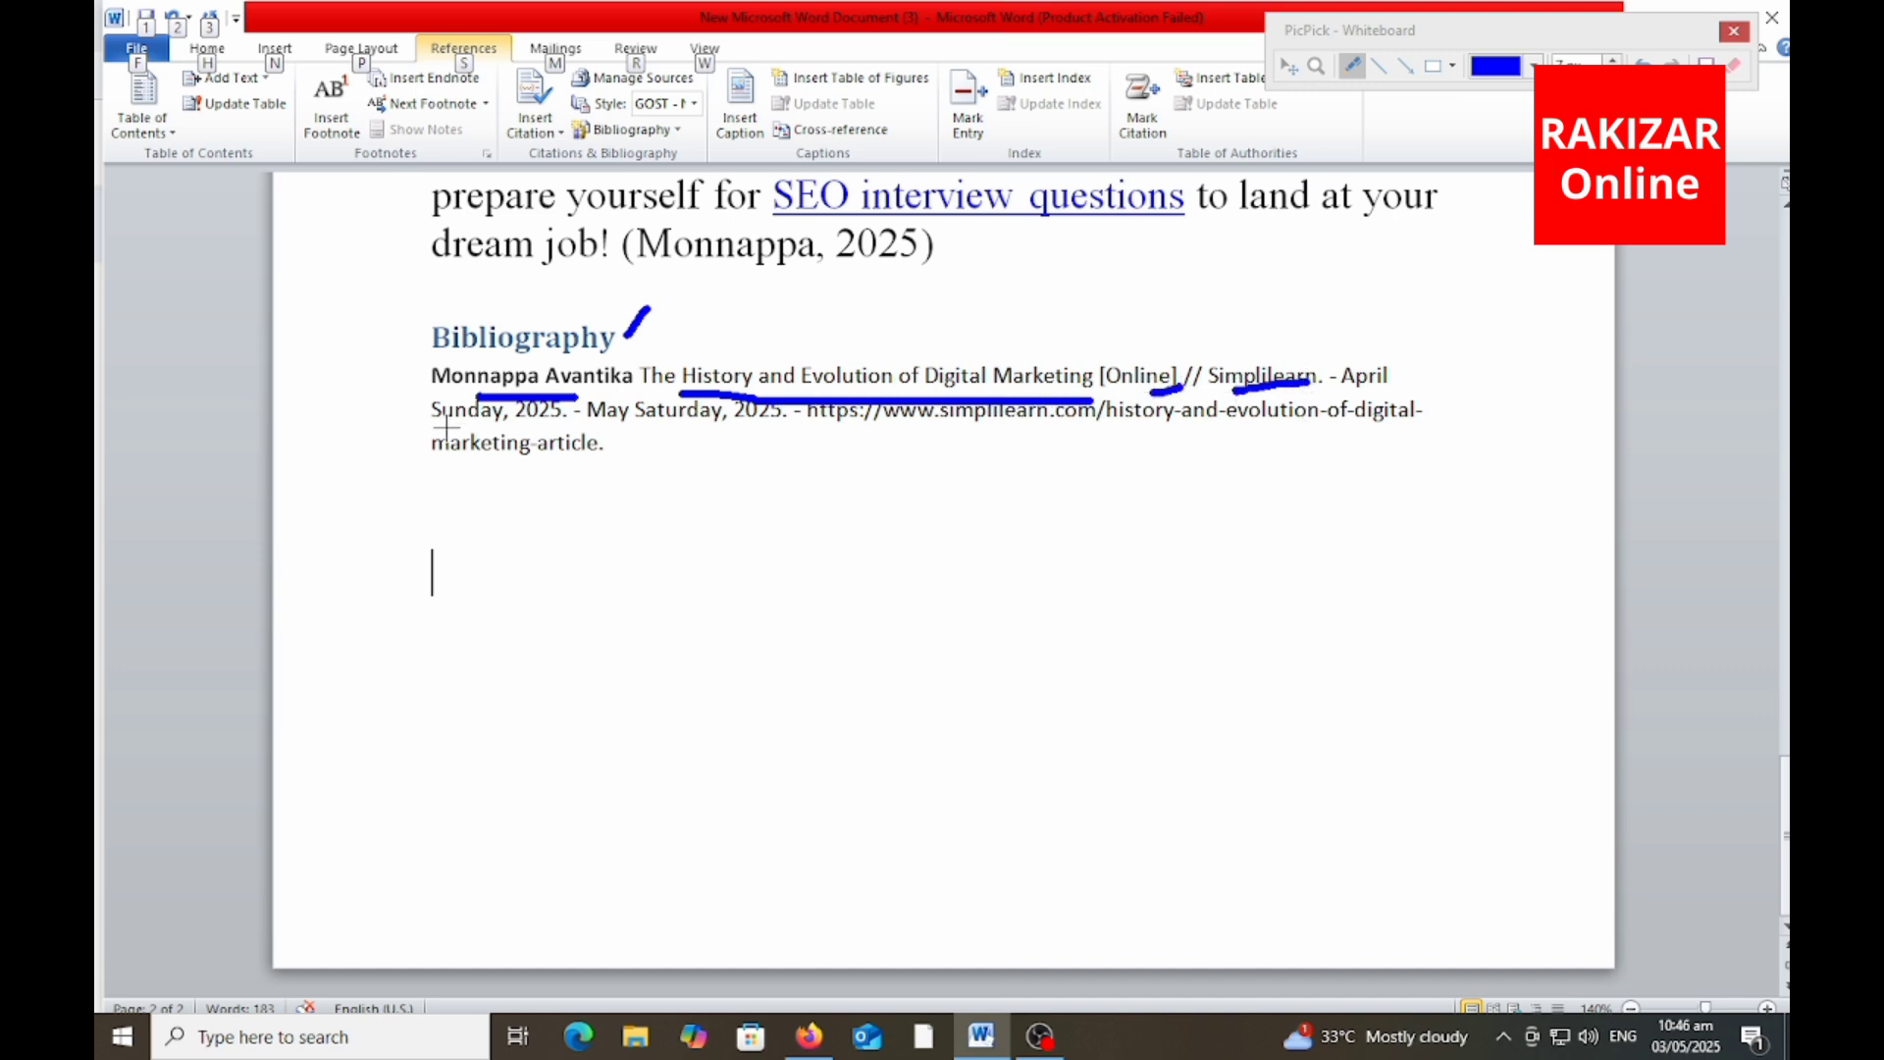
left_click_drag(442, 427, 558, 435)
left_click_drag(618, 428, 718, 429)
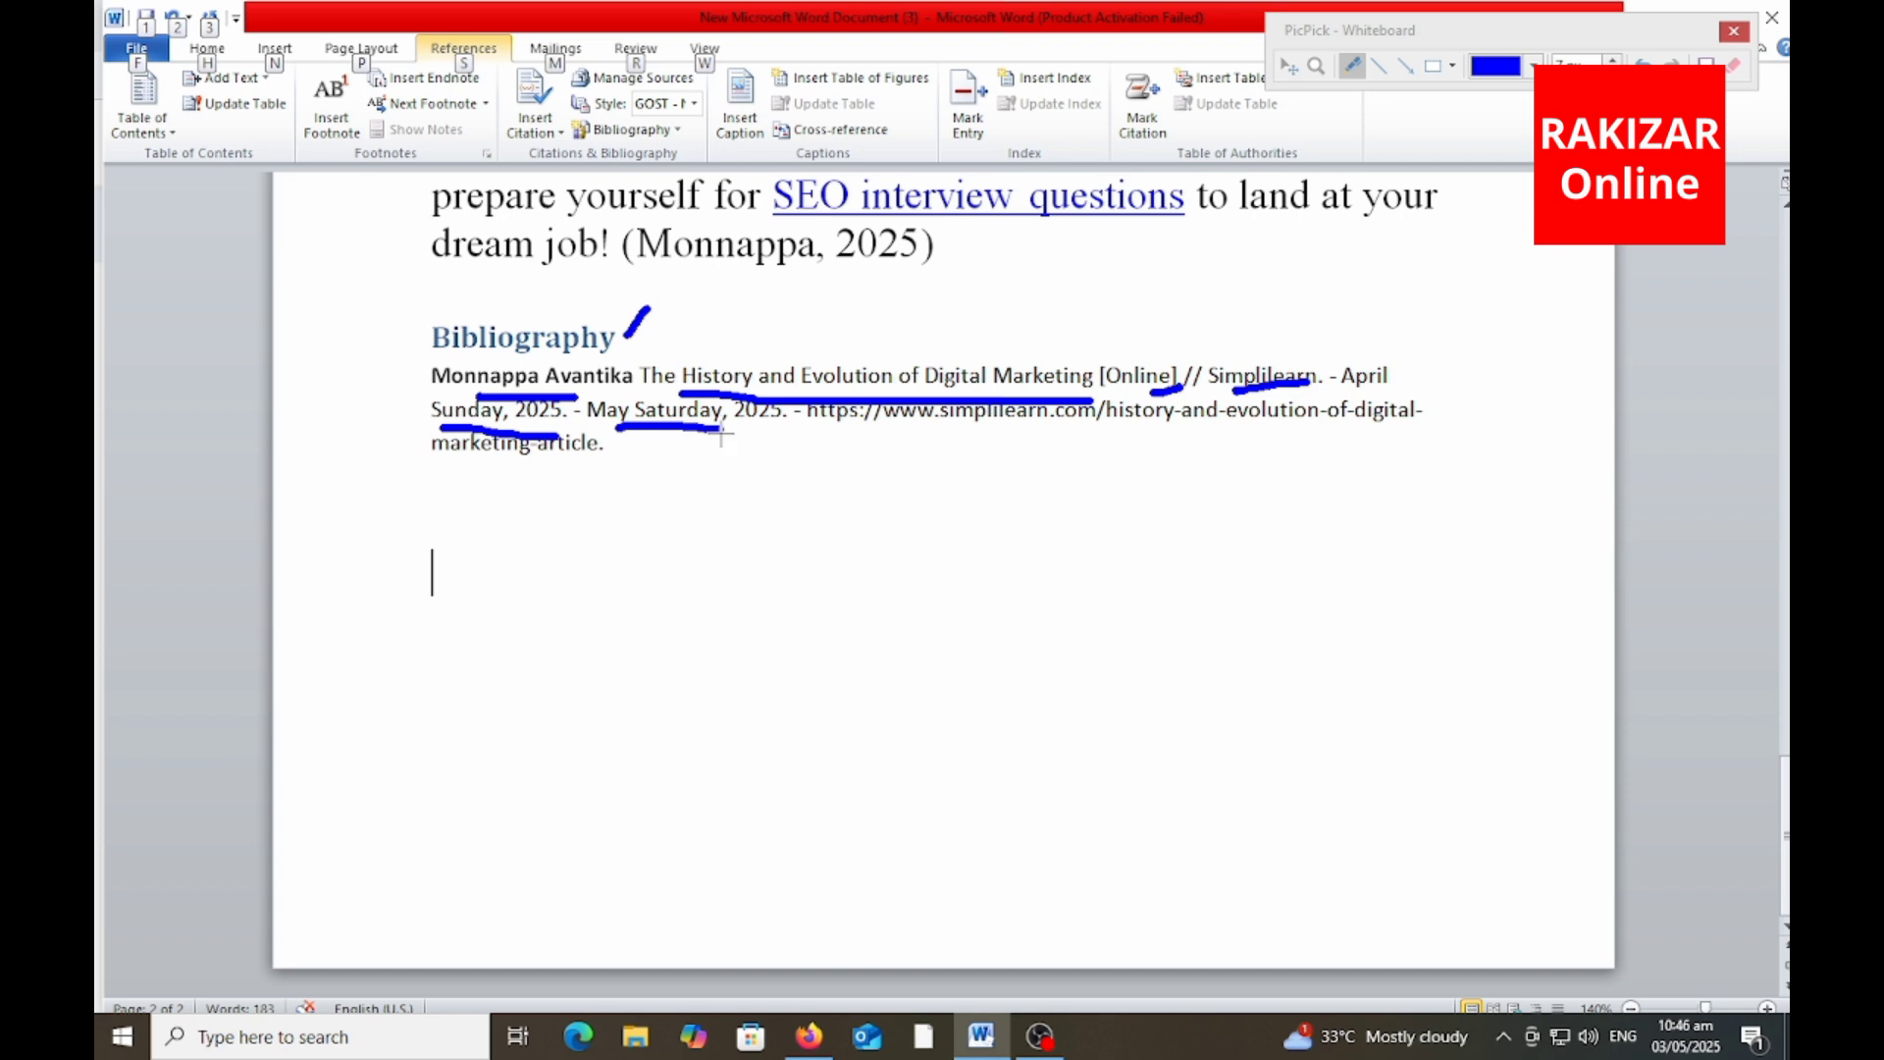
key("Escape")
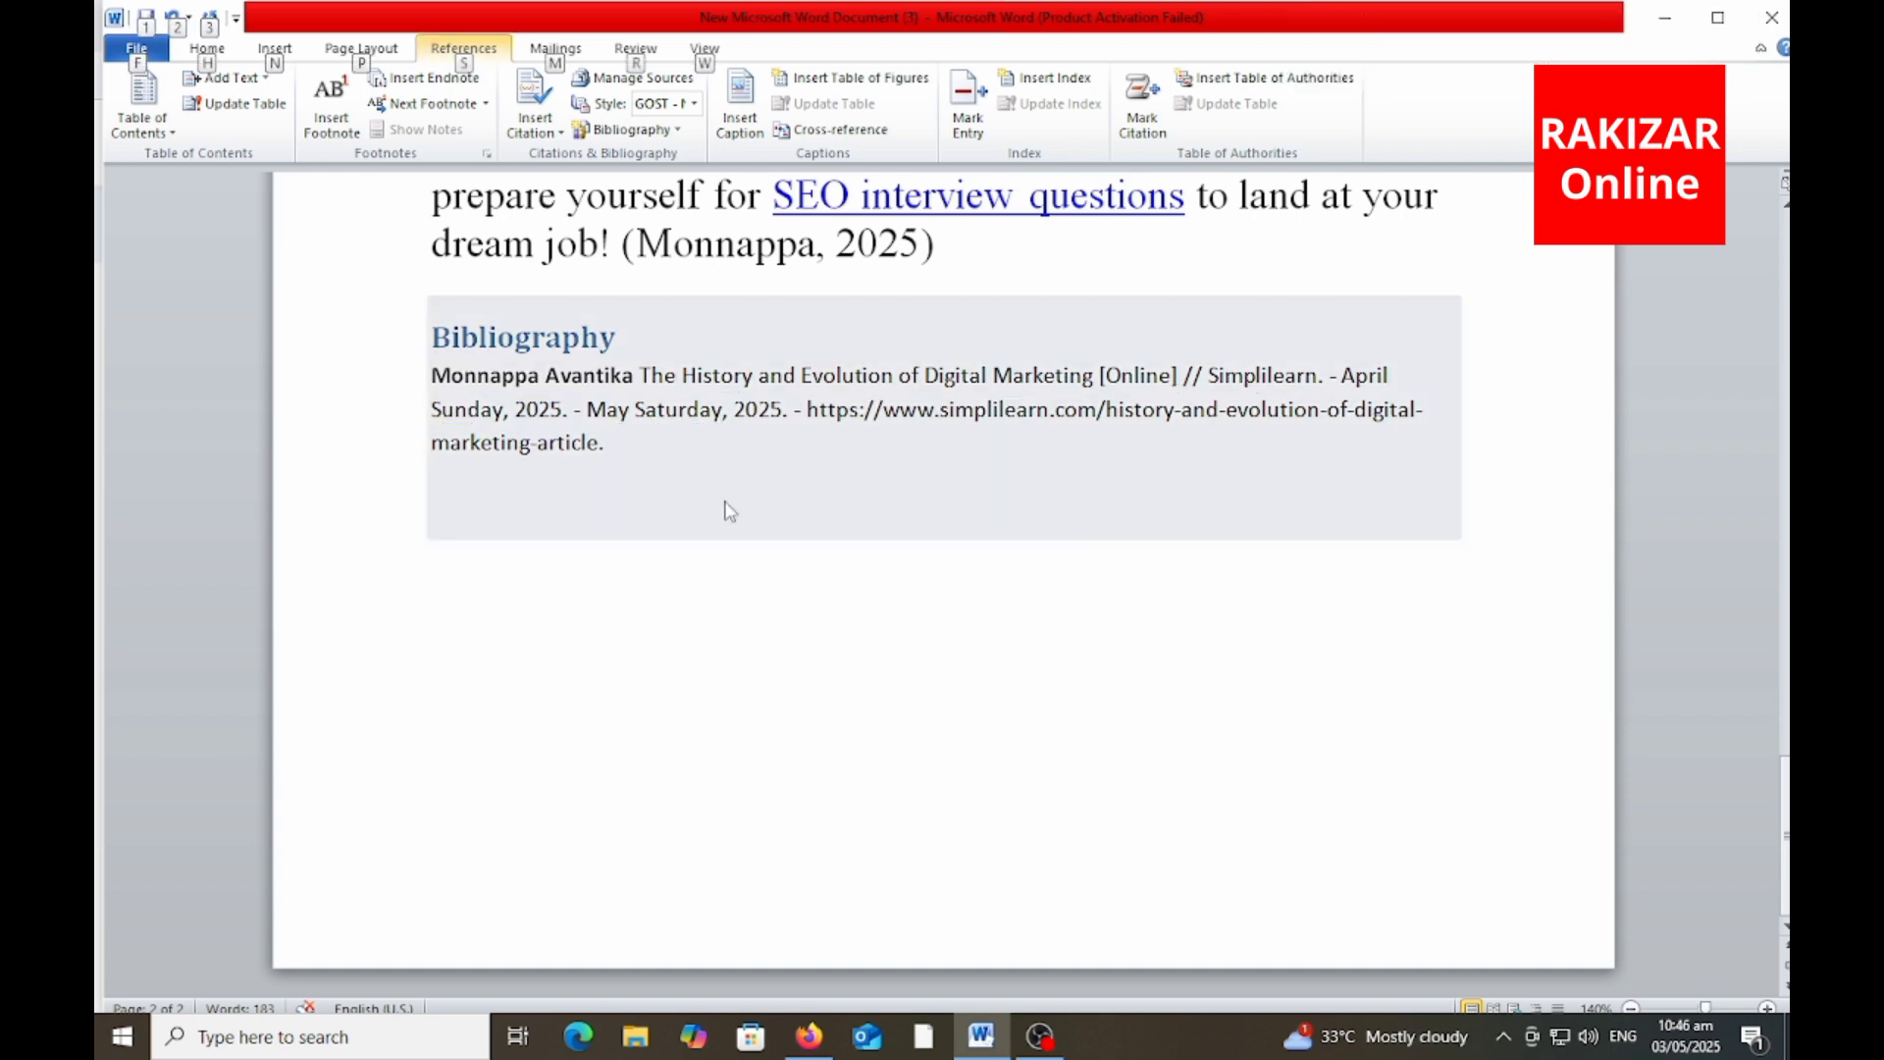
- Underline the access date and web address in the bibliography entry and draw a vertical line beside it on the whiteboard
key("alt+w")
left_click_drag(630, 441, 712, 434)
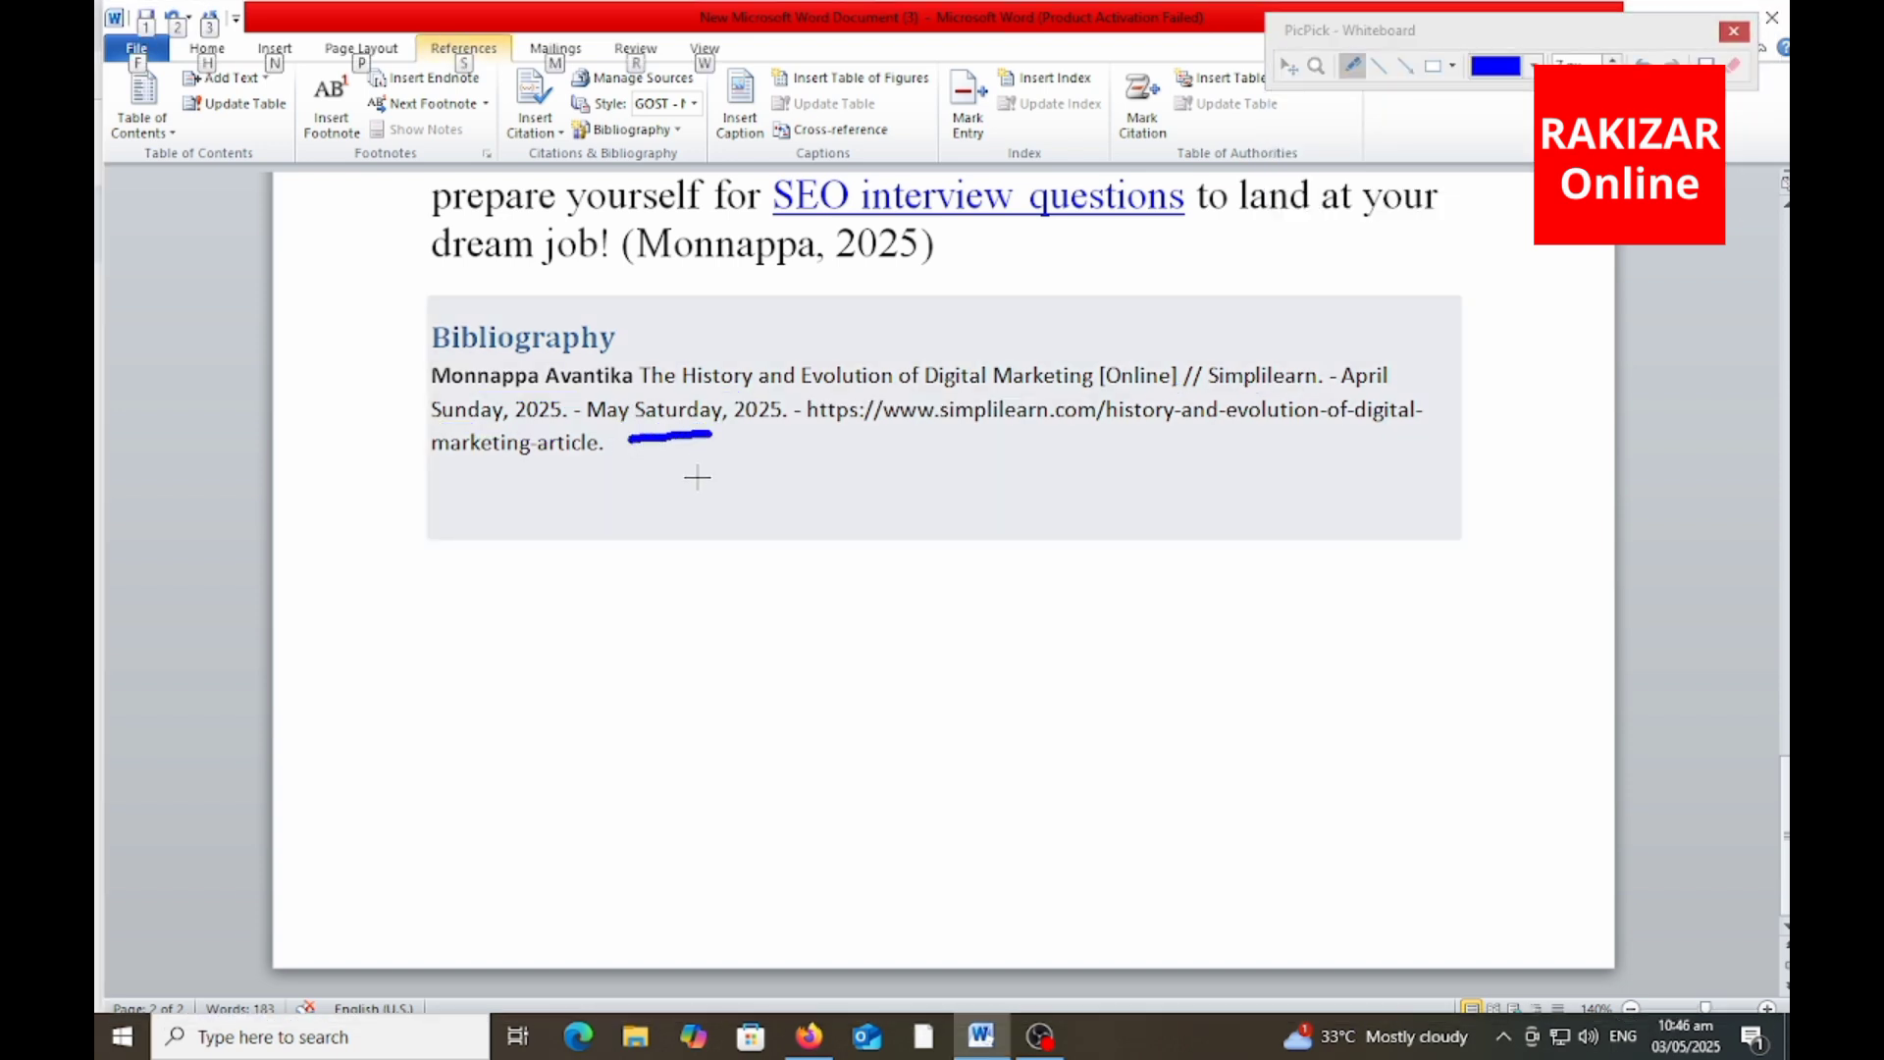
left_click_drag(881, 433, 1371, 423)
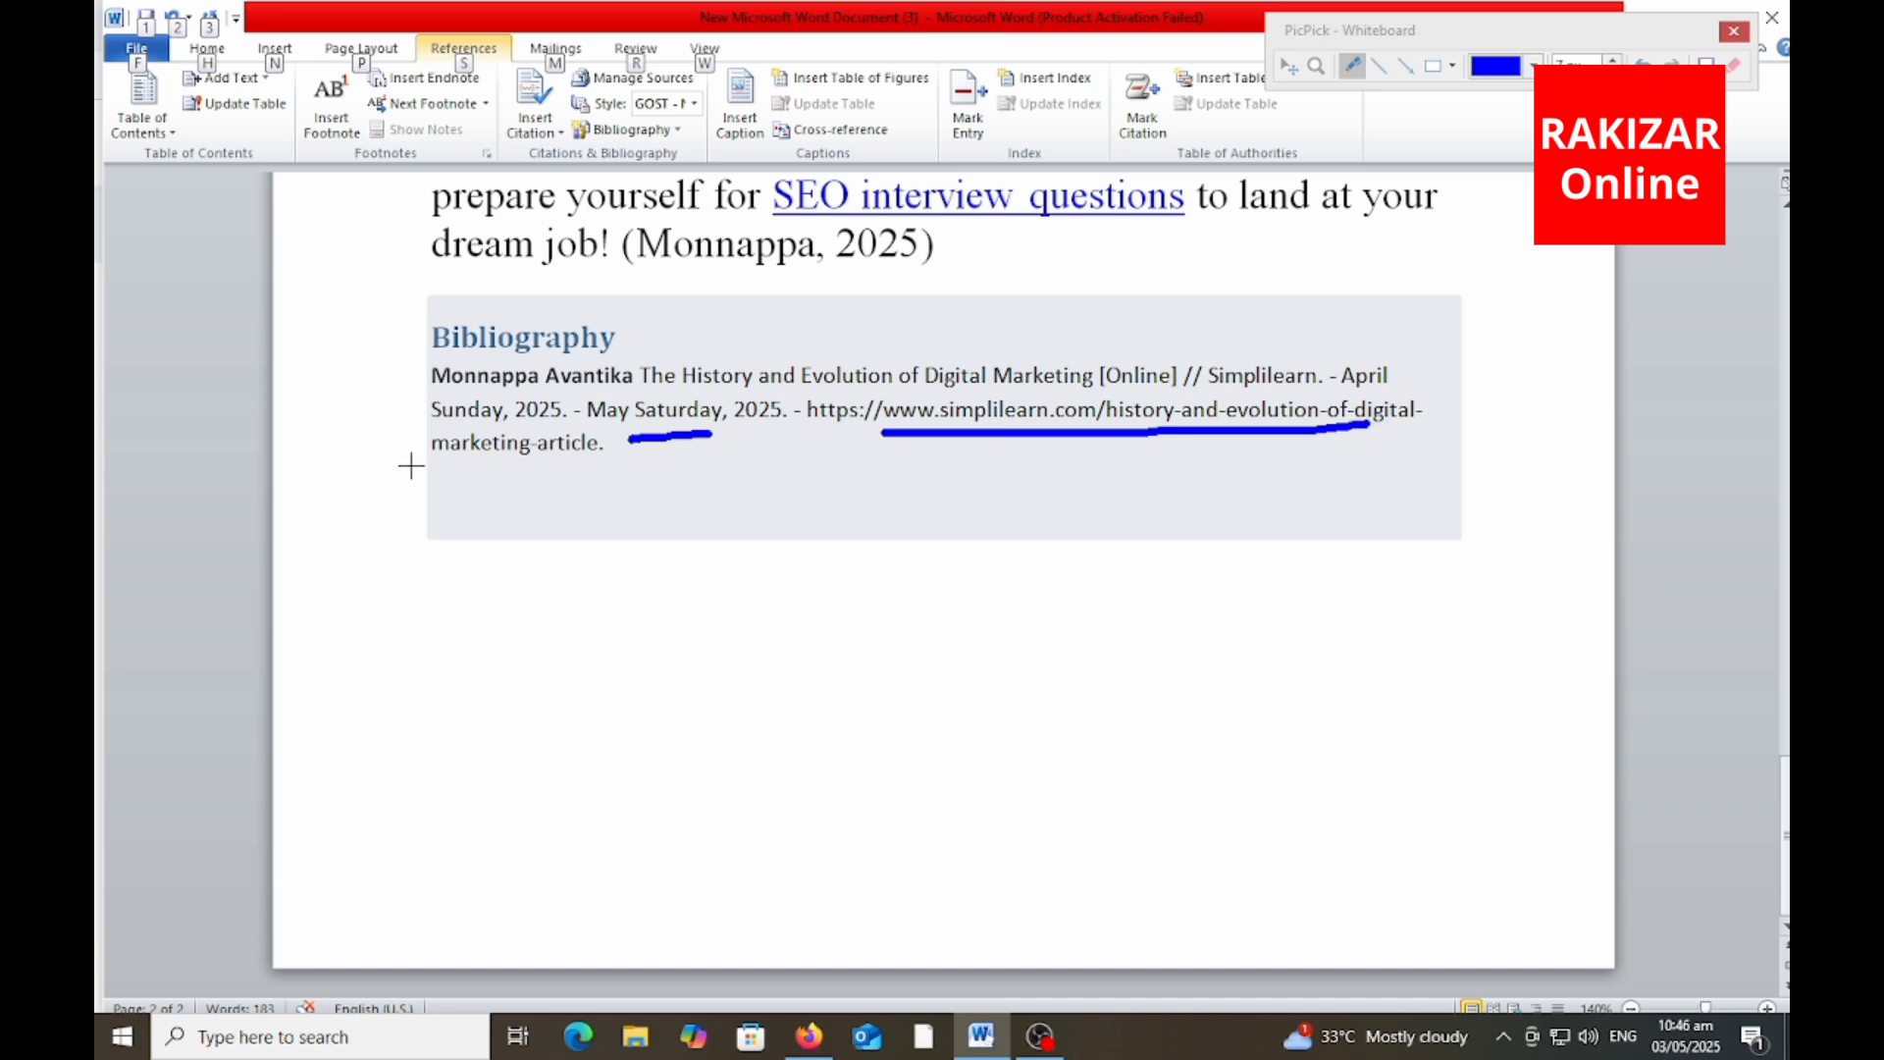
left_click_drag(461, 483, 574, 482)
left_click_drag(422, 365, 407, 497)
- Draw a large frame containing three horizontal lines below the bibliography and a tick beside the entry on the whiteboard
mouse_move(619, 597)
left_mouse_down()
mouse_move(1021, 959)
mouse_move(315, 791)
mouse_move(624, 598)
left_mouse_up()
left_click_drag(518, 645, 680, 650)
left_click_drag(522, 738, 739, 738)
left_click_drag(535, 849, 890, 848)
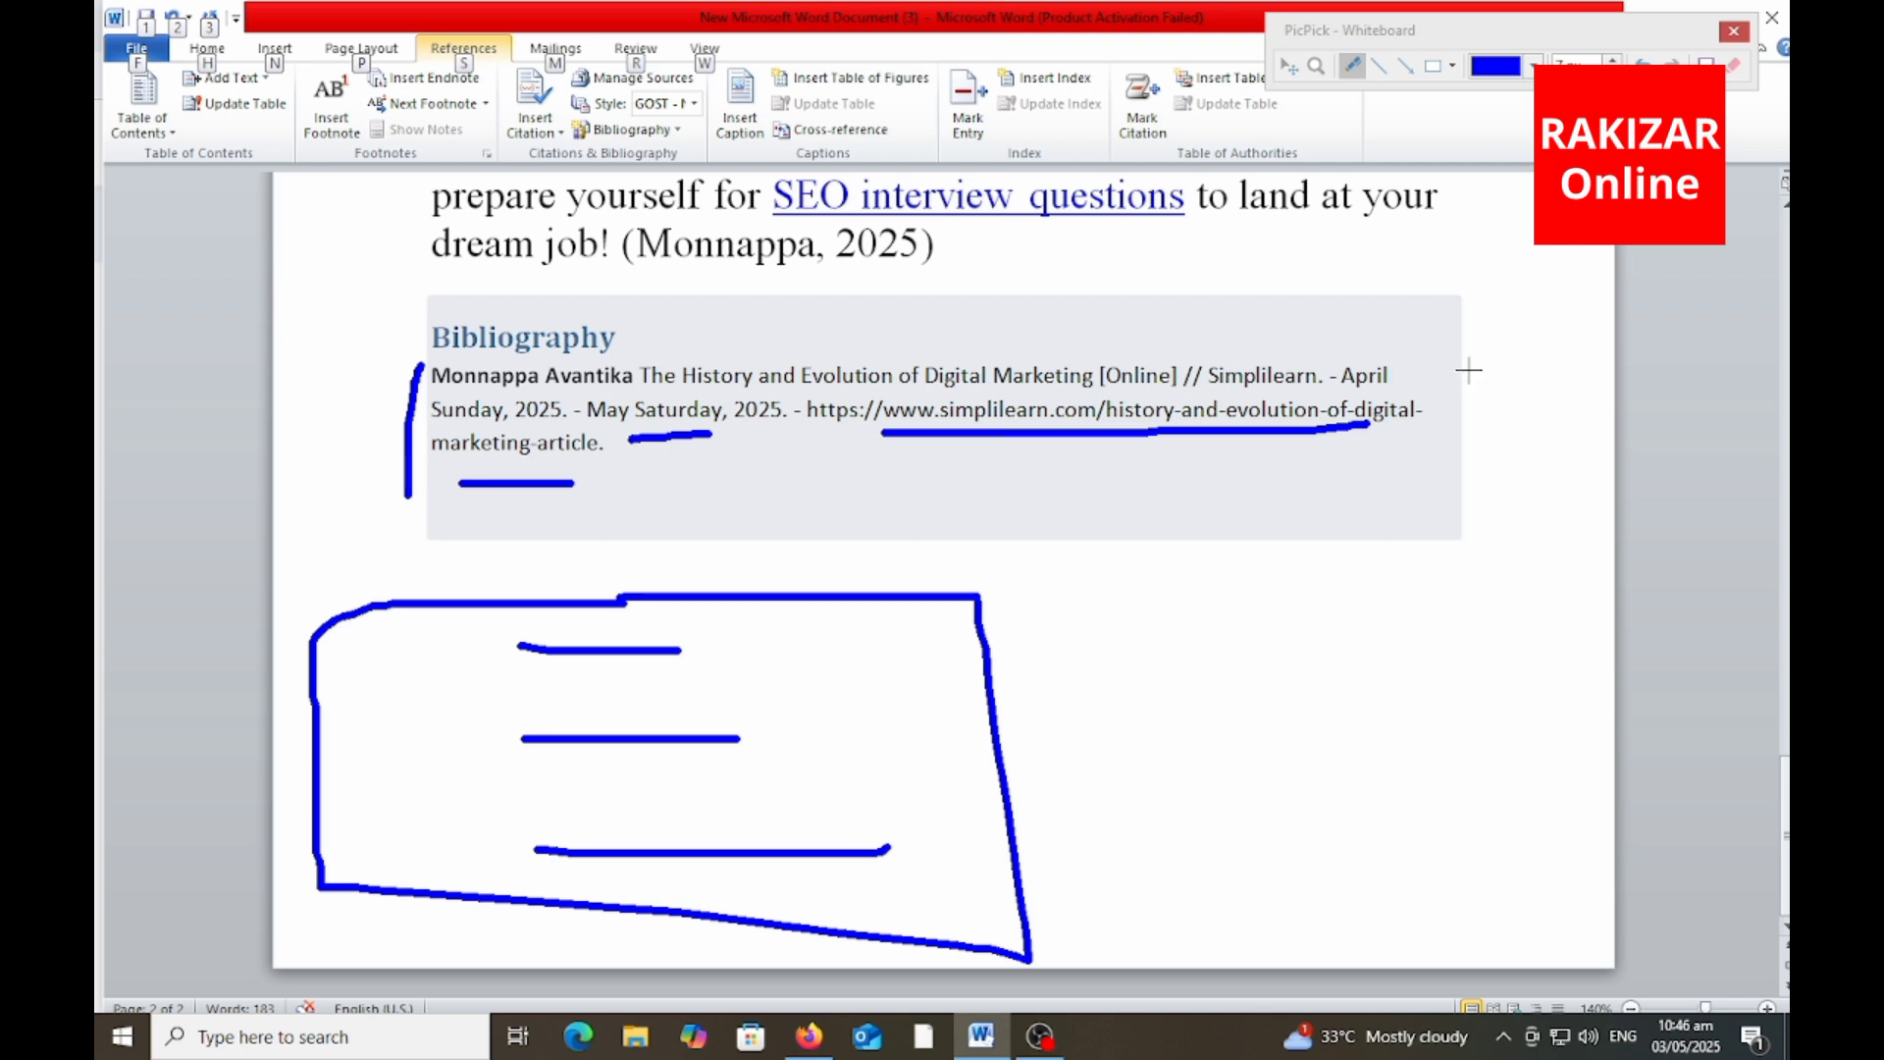
left_click_drag(1468, 370, 1577, 290)
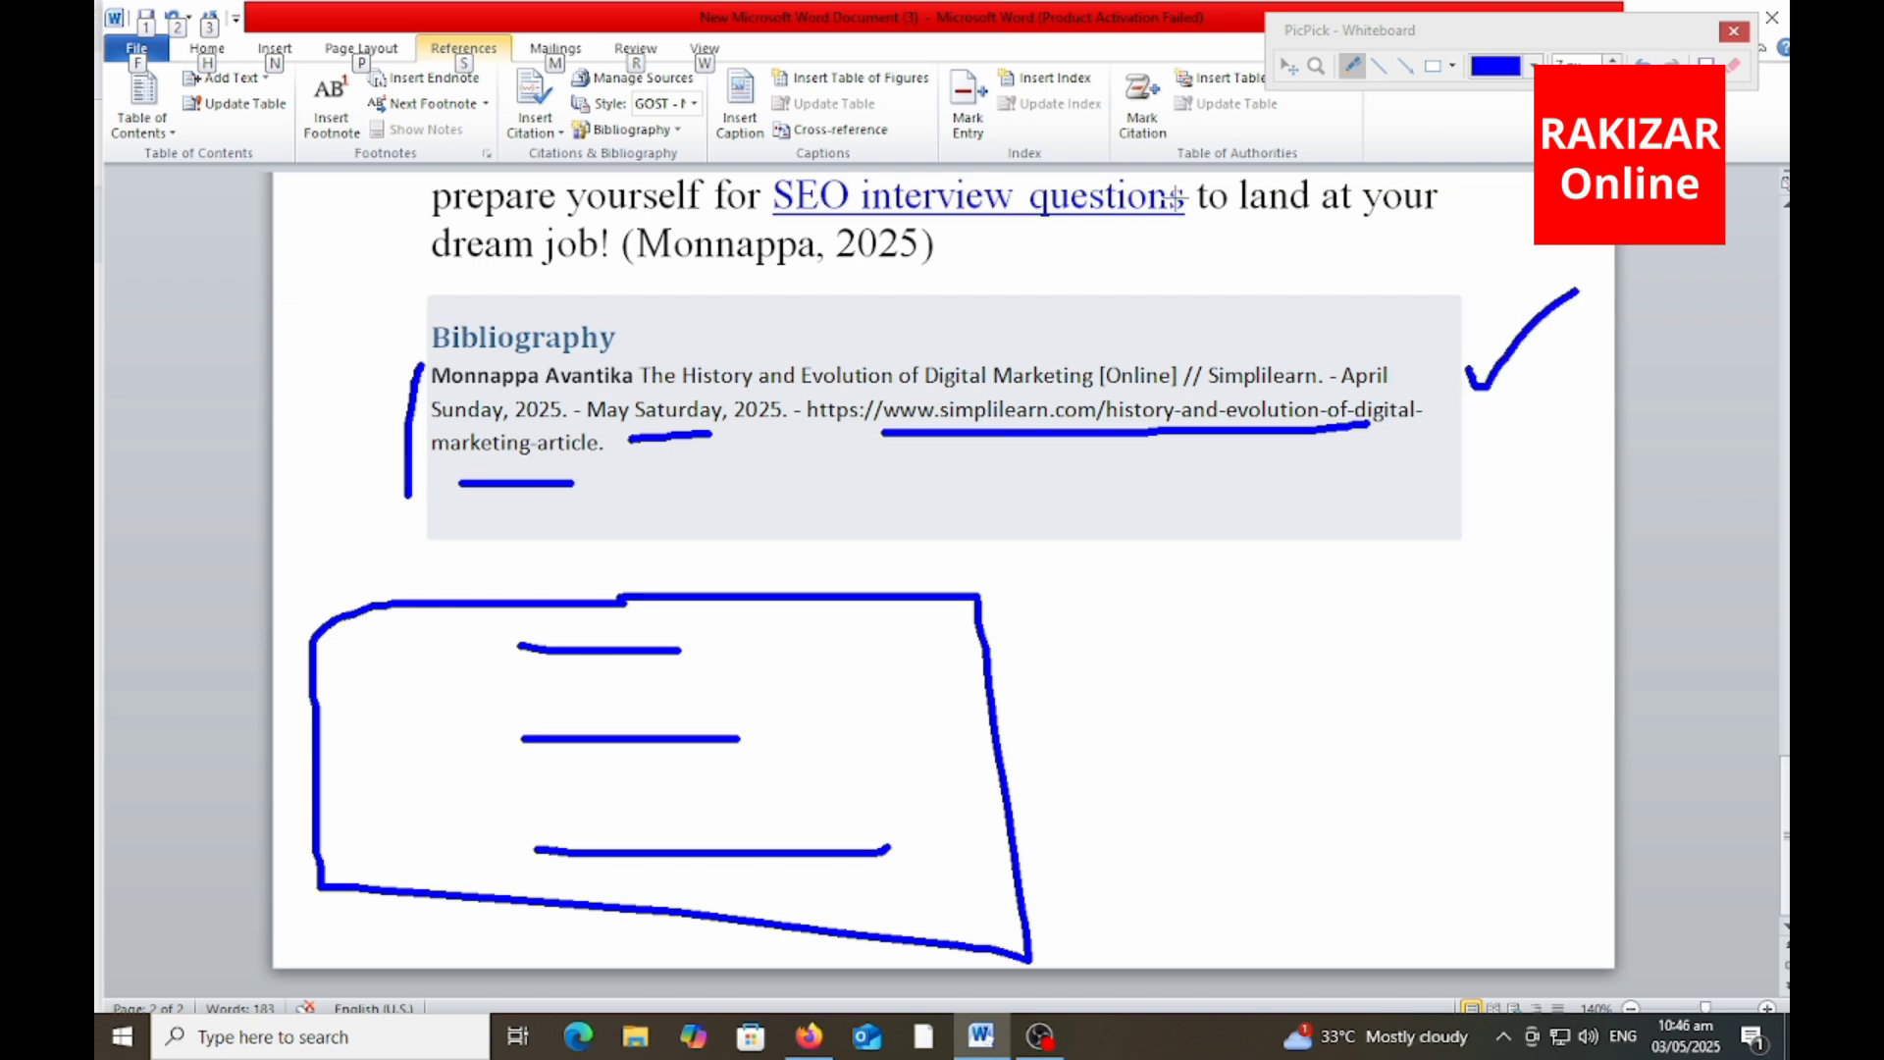
key("Escape")
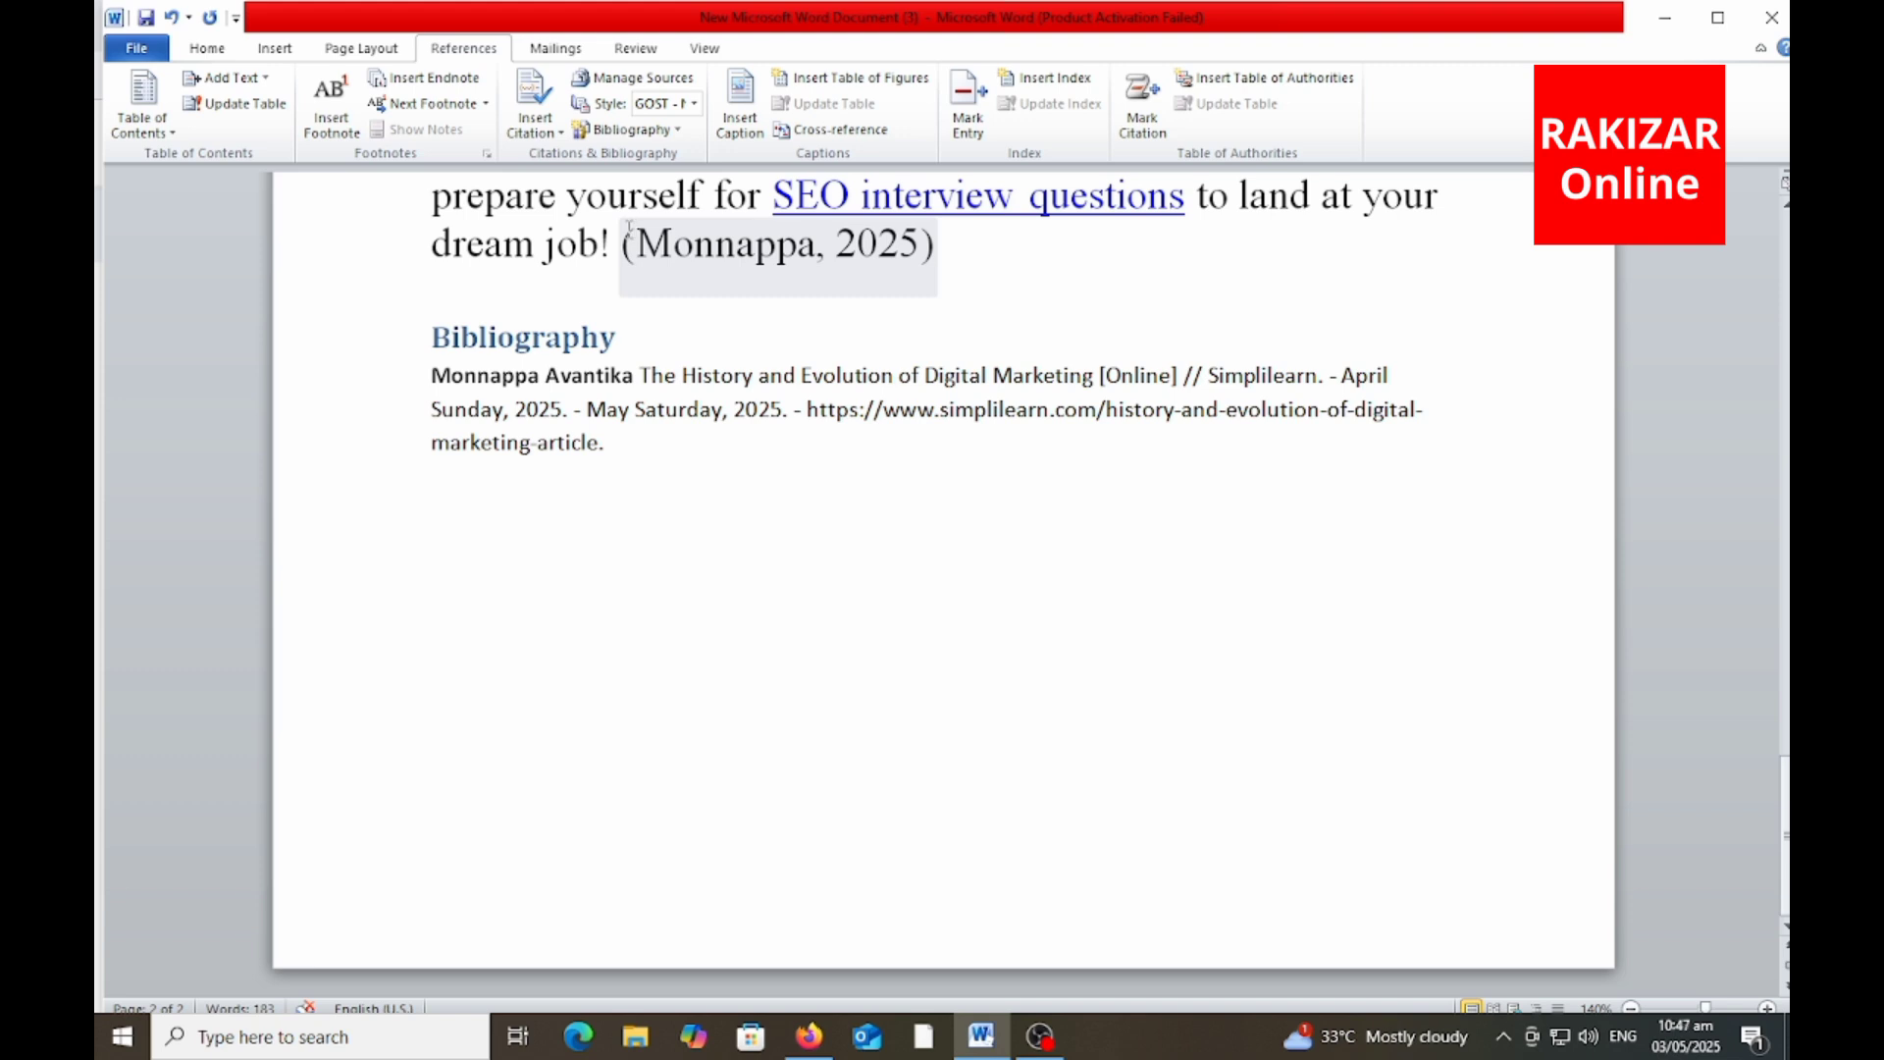
- Draw boxes around the in-text citation and the empty area directly below the bibliography on the whiteboard
key("ctrl+alt+w")
mouse_move(616, 225)
left_mouse_down()
mouse_move(672, 288)
mouse_move(1066, 223)
mouse_move(587, 231)
left_mouse_up()
mouse_move(431, 531)
left_mouse_down()
mouse_move(1396, 693)
mouse_move(505, 538)
mouse_move(402, 541)
left_mouse_up()
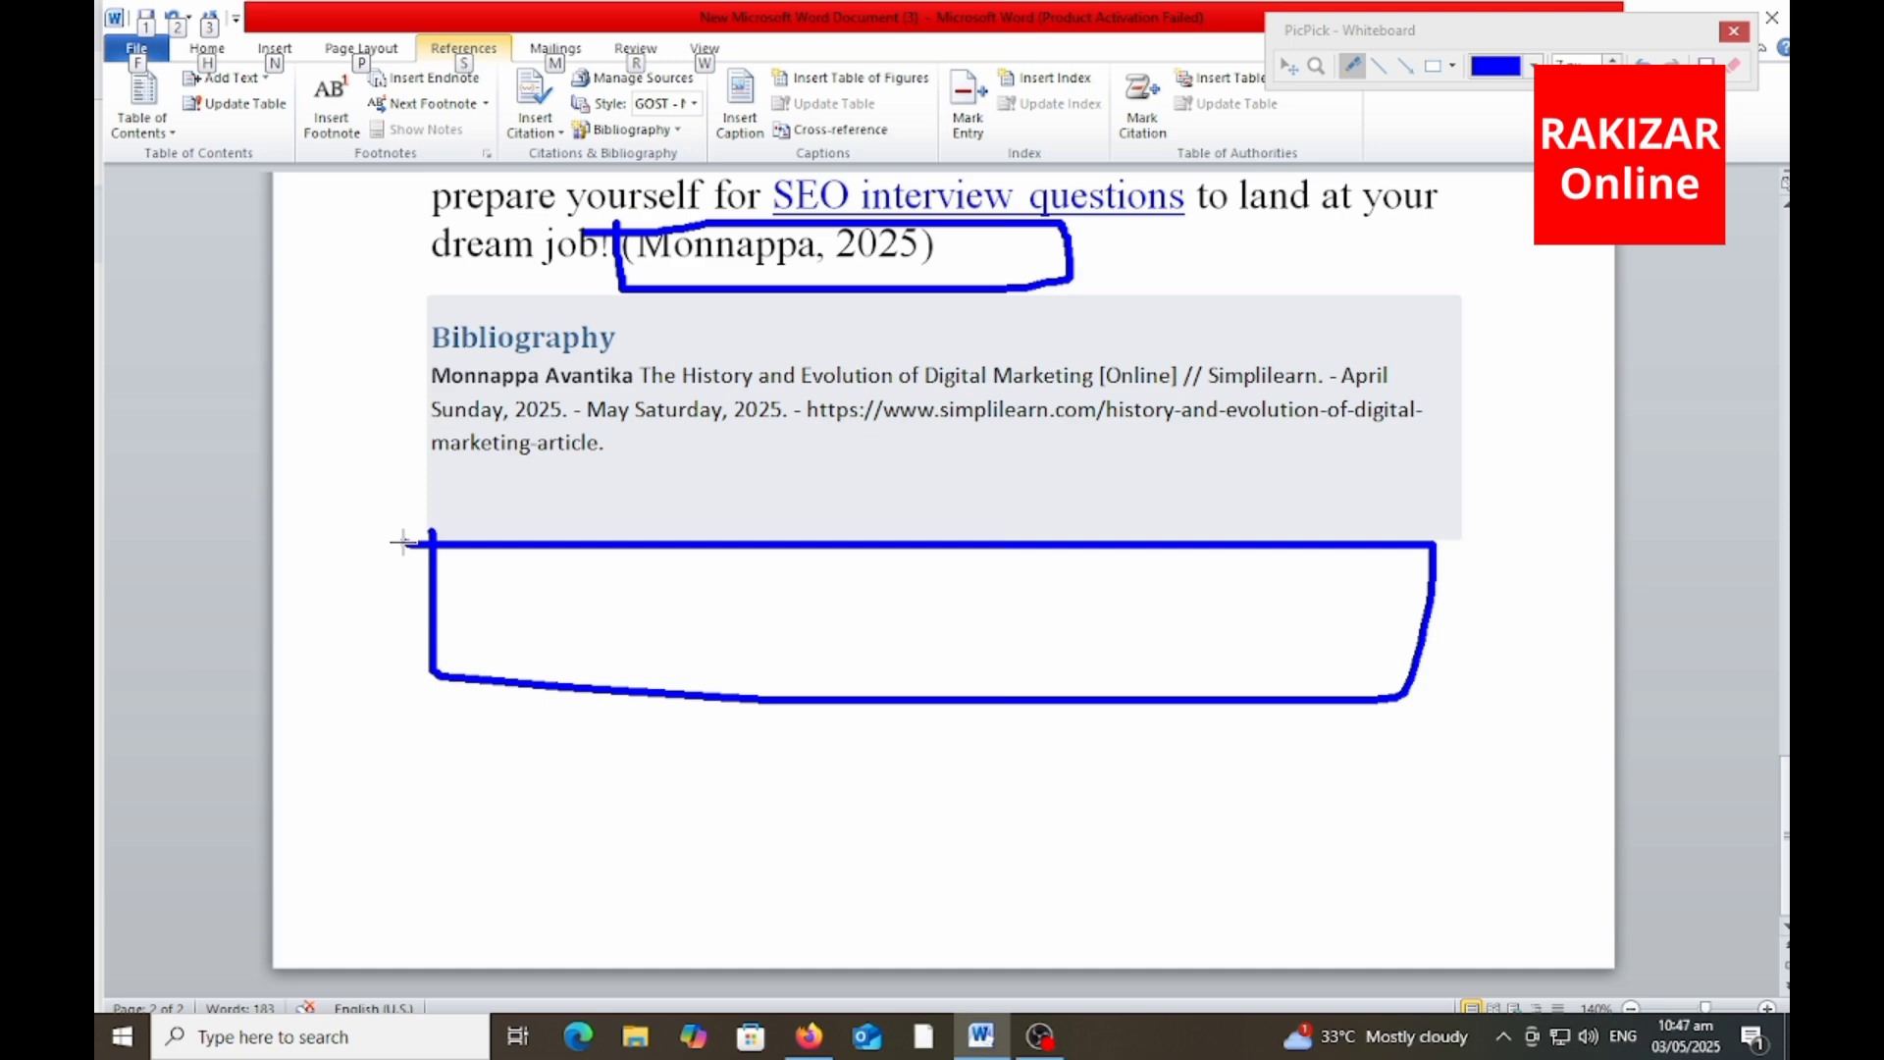
key("Escape")
scroll(863, 687, "up", 8)
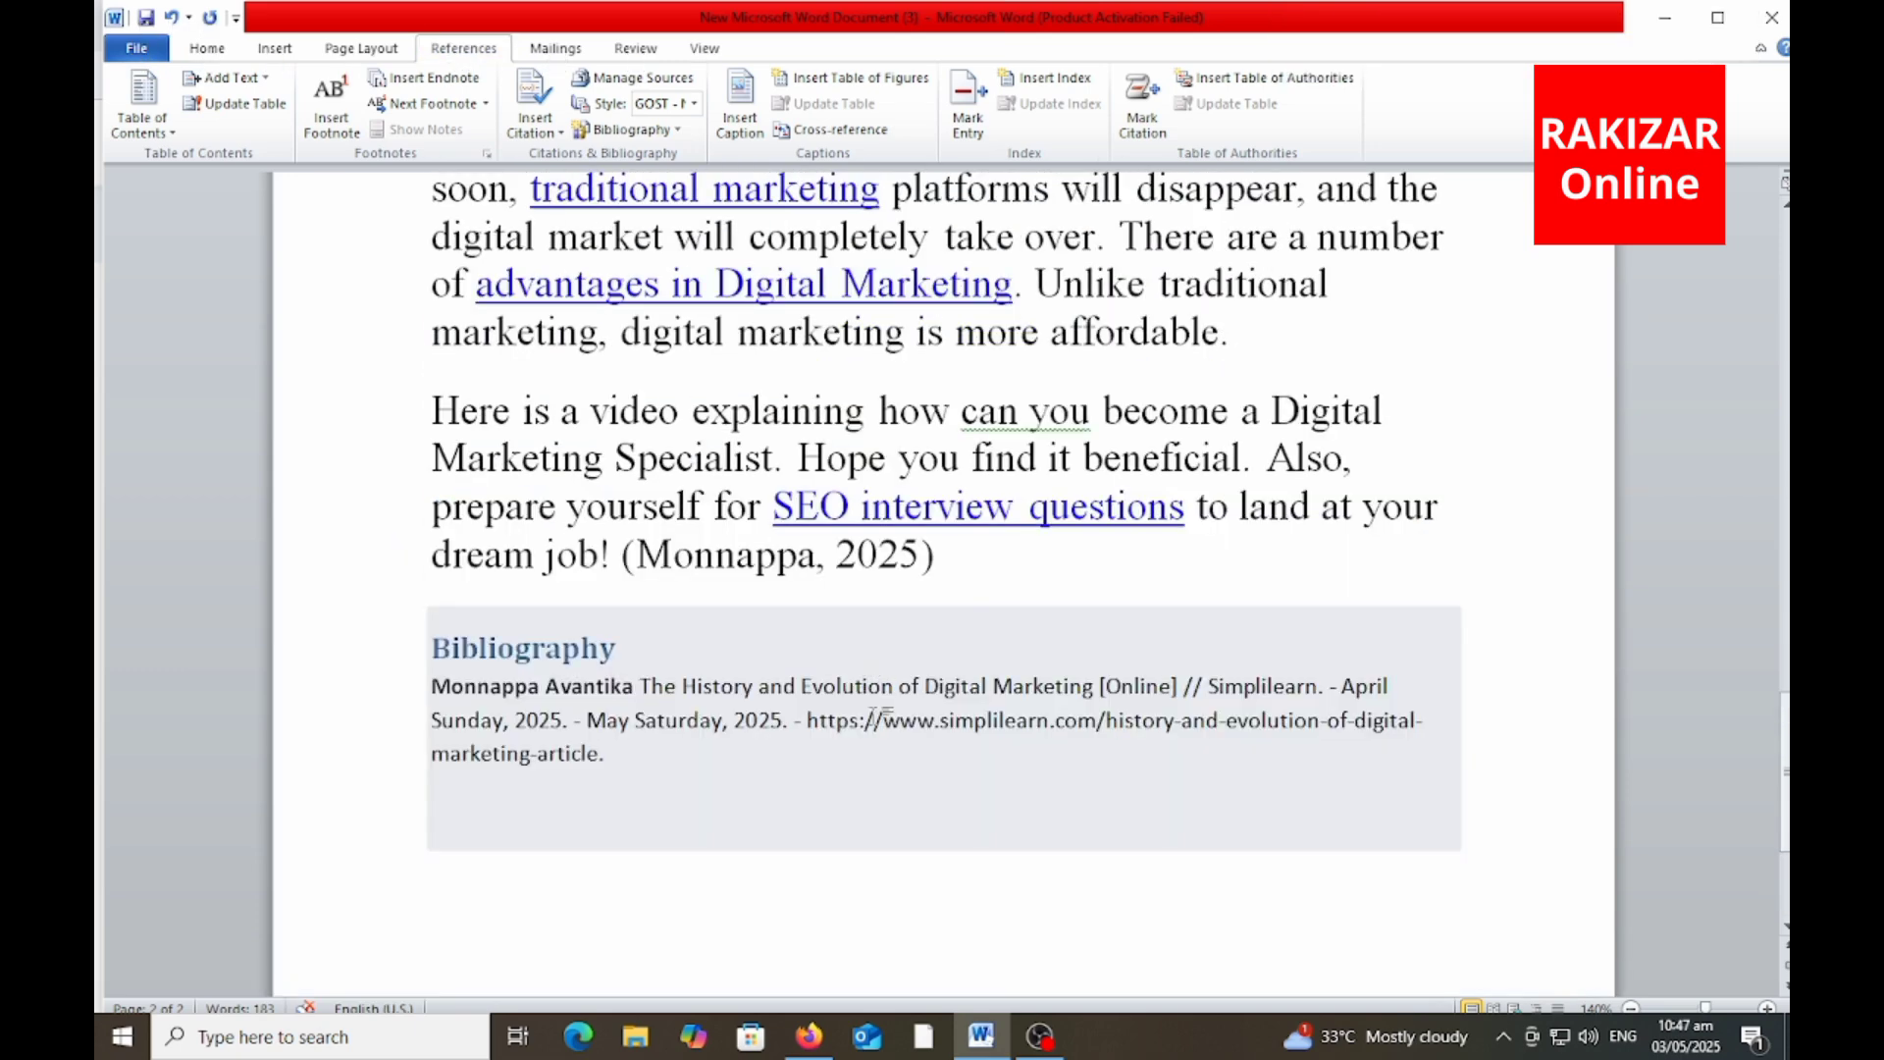
scroll(874, 716, "up", 10)
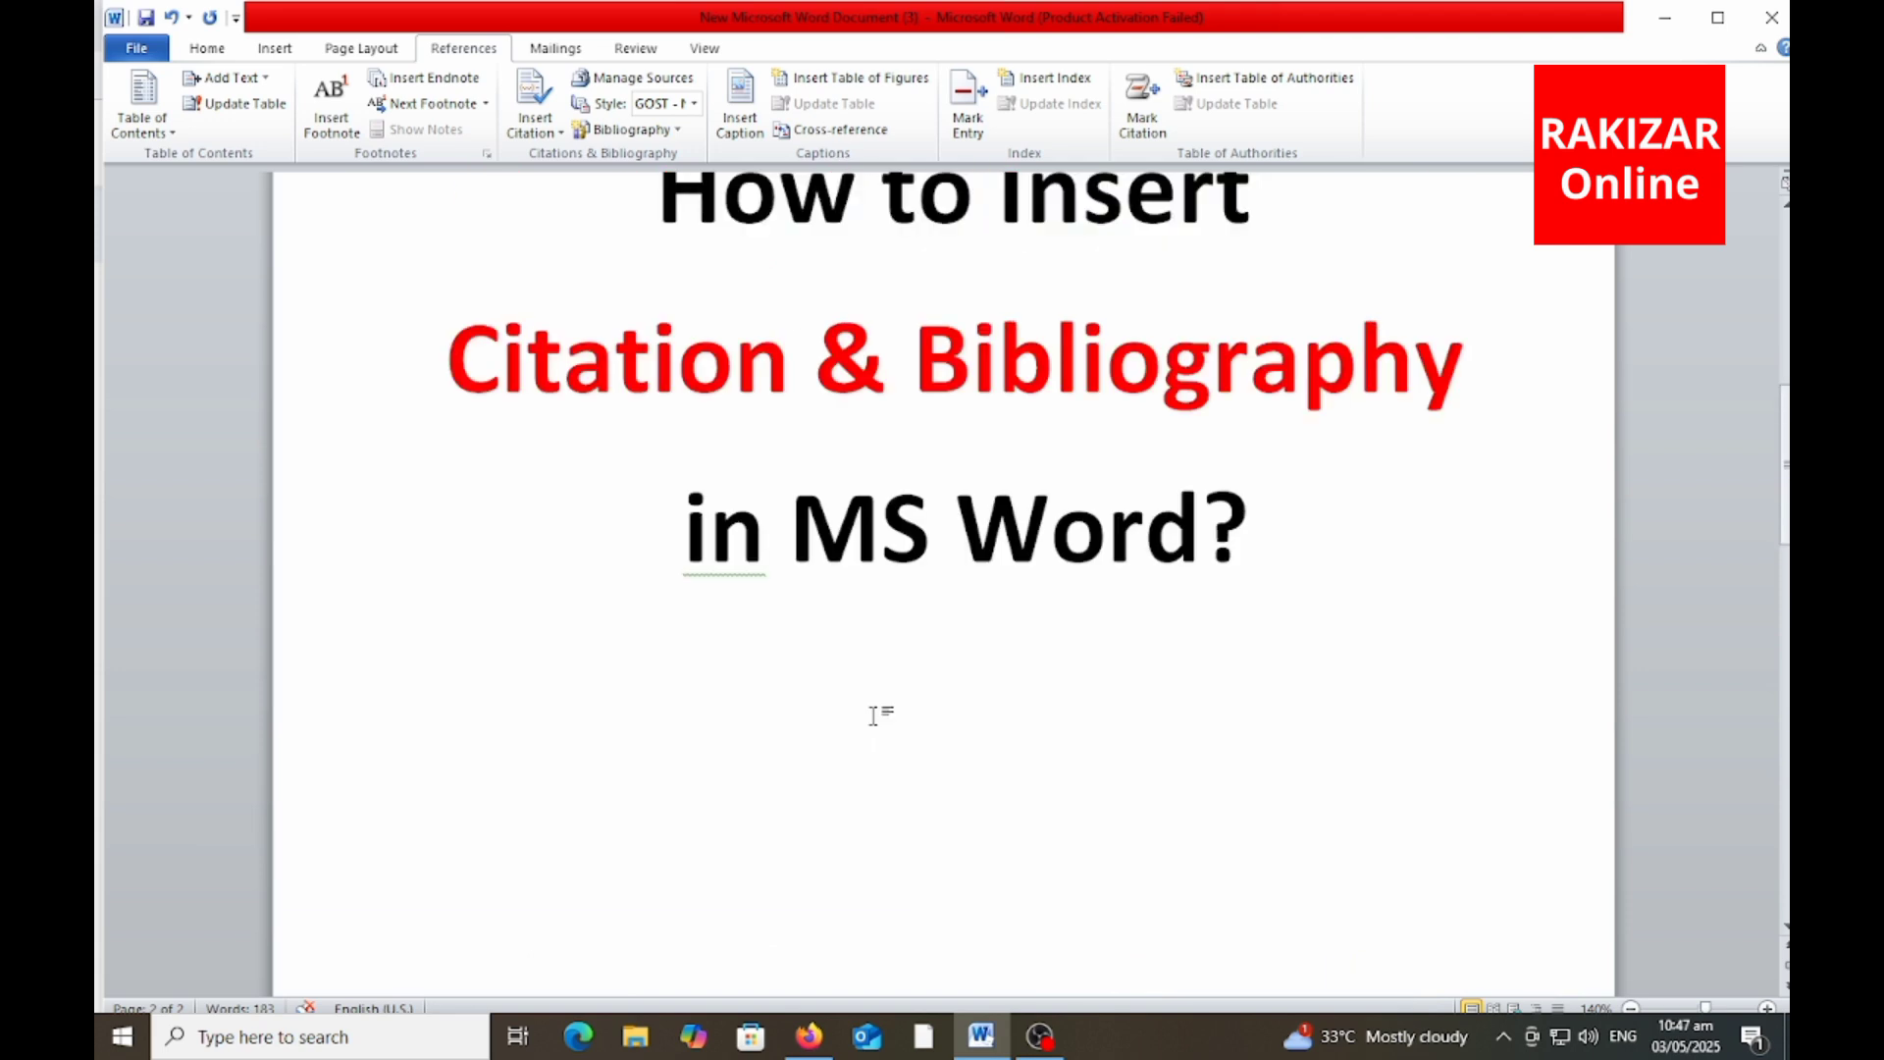
scroll(874, 715, "up", 1)
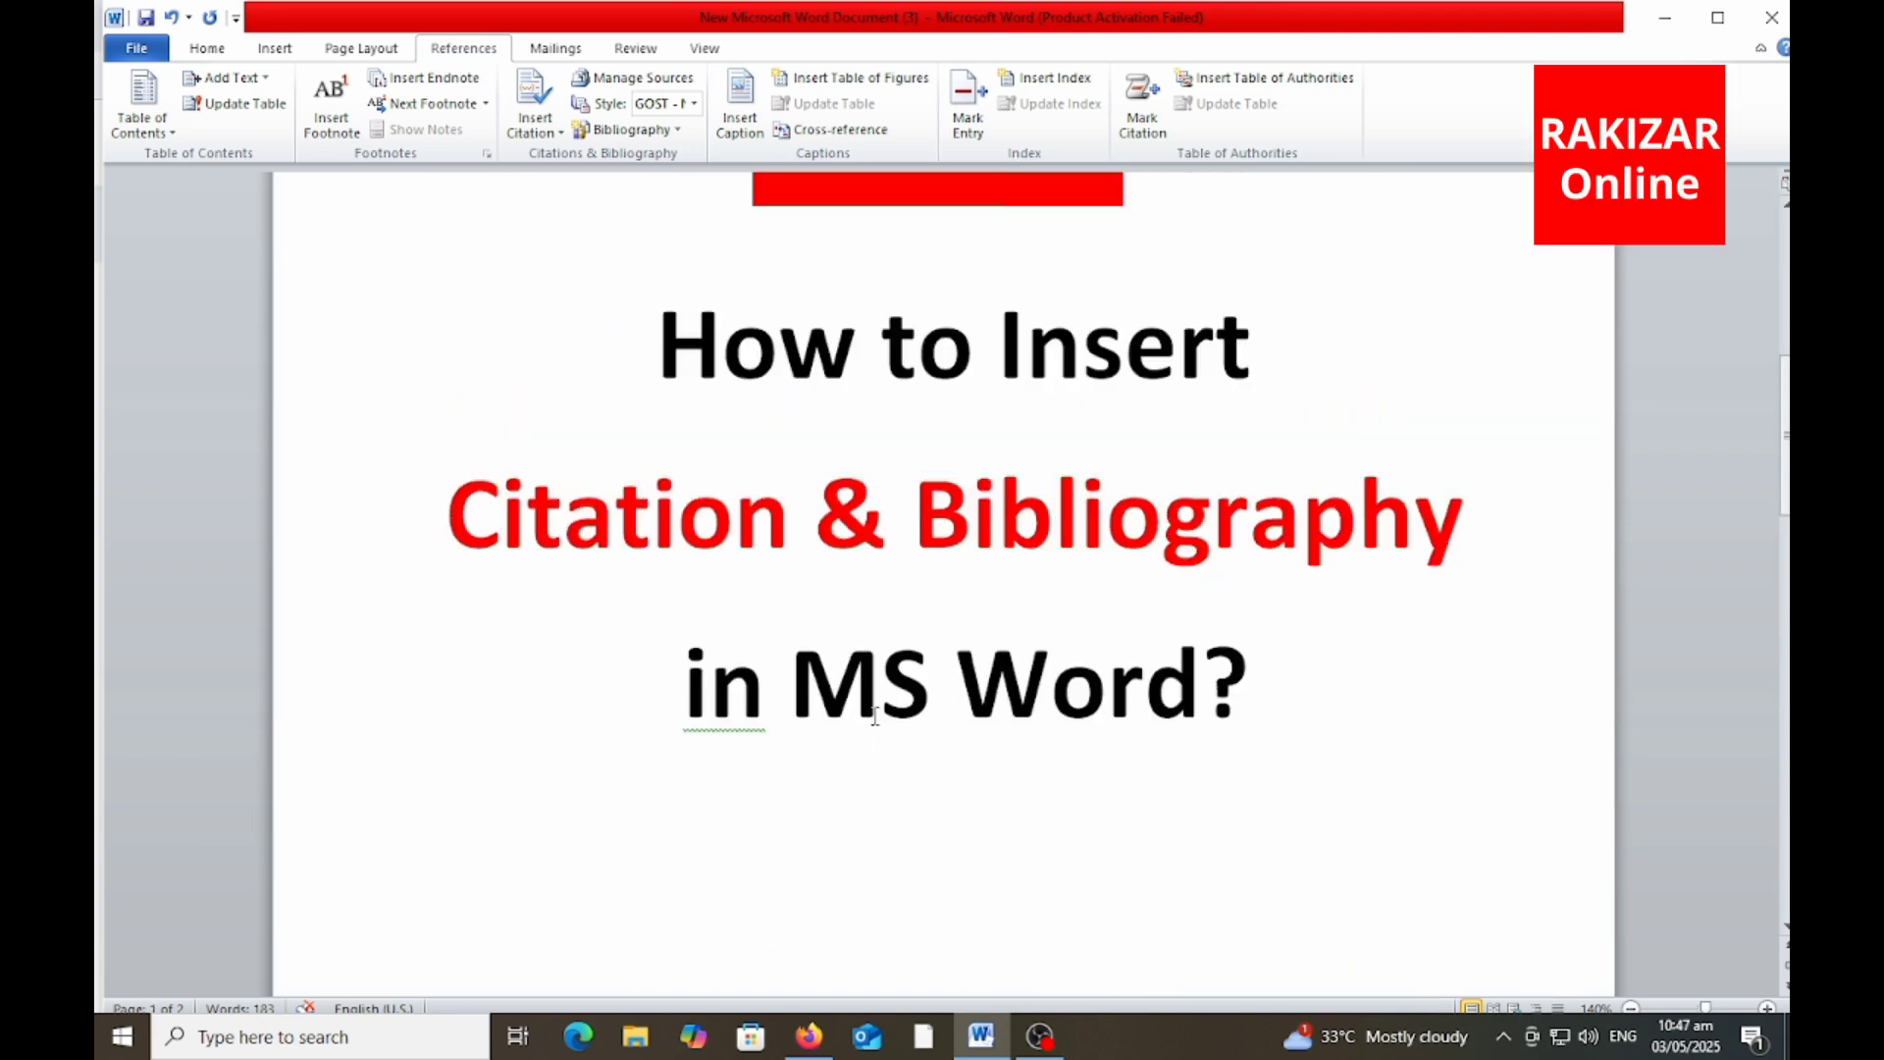